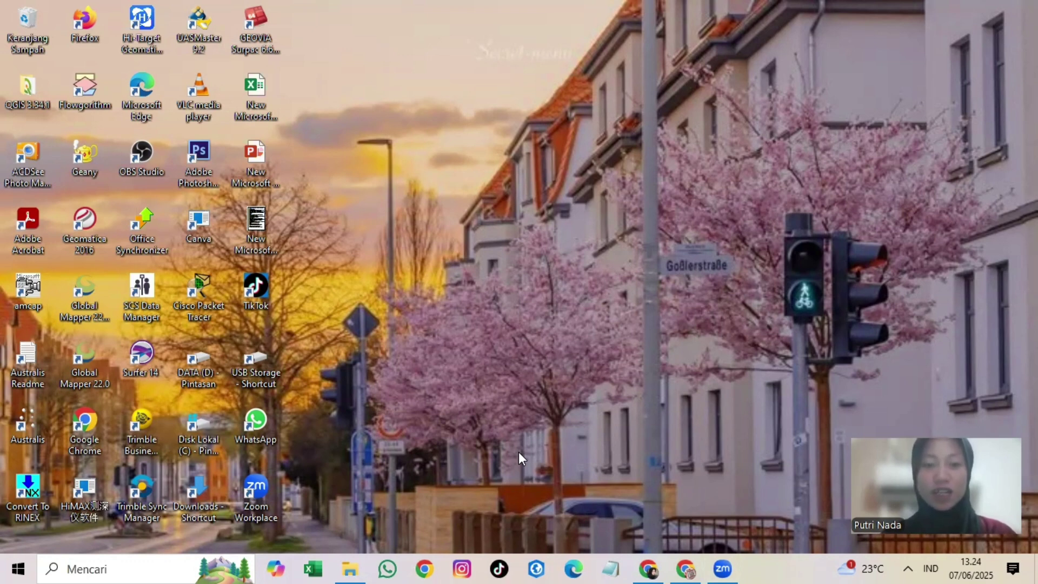
# Step: Open DATA_PASUT_KEJAWANAN.TID and copy the 70 tide rows in column A of the HiMAX(.tid) sheet
pyautogui.click(350, 569)
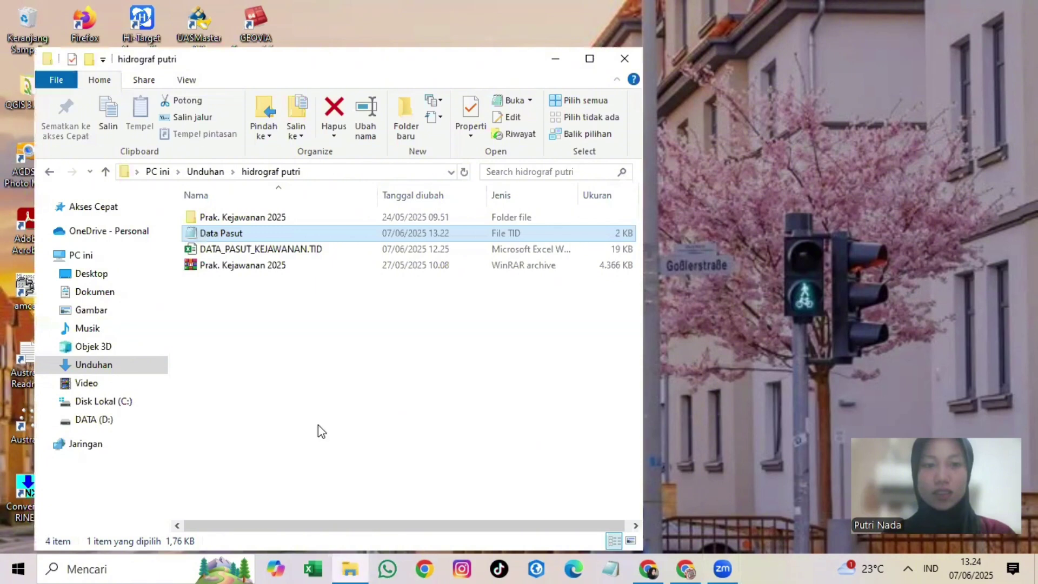
pyautogui.doubleClick(320, 249)
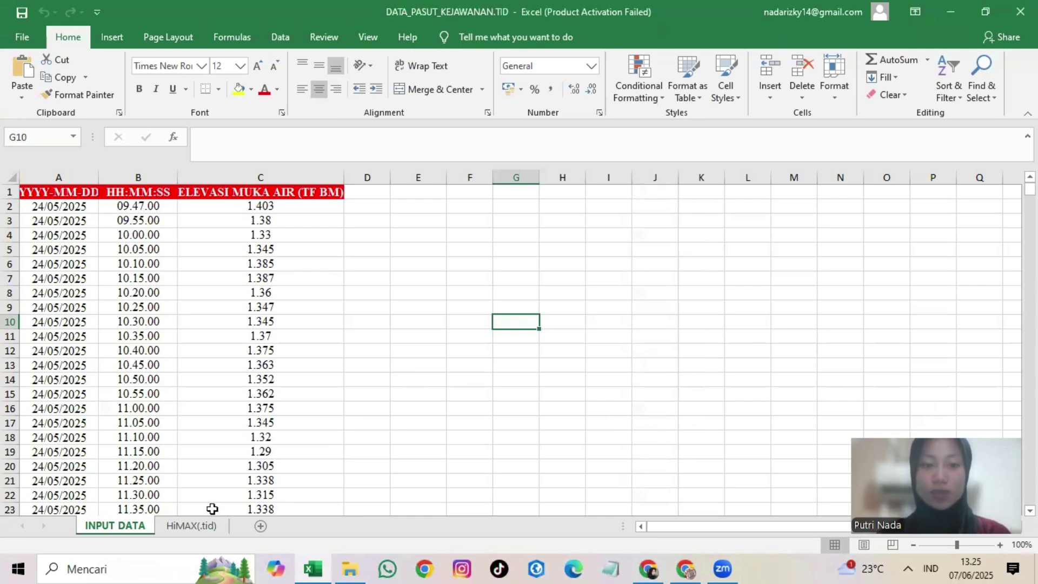
pyautogui.click(198, 527)
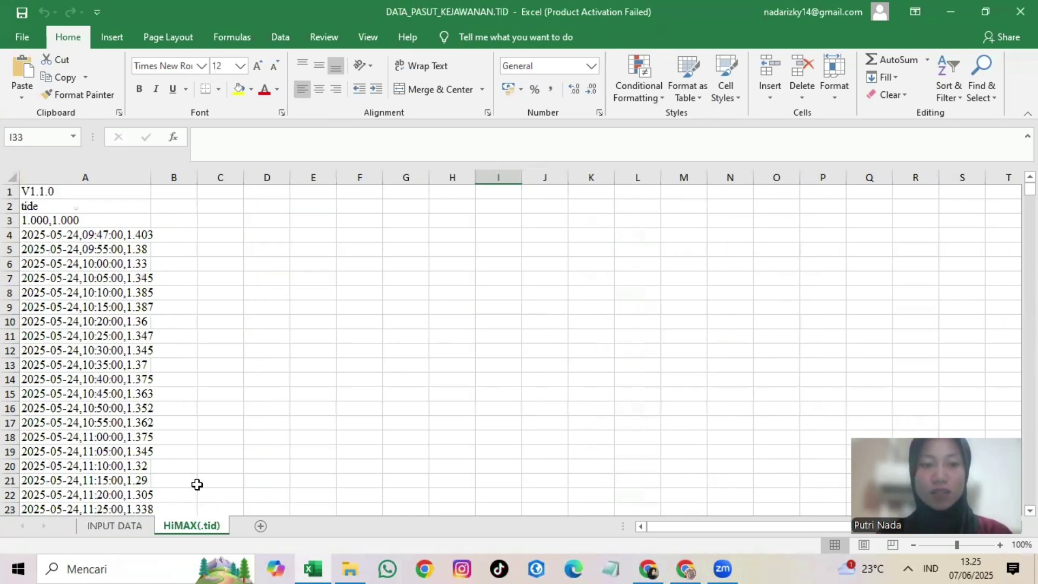
pyautogui.click(45, 190)
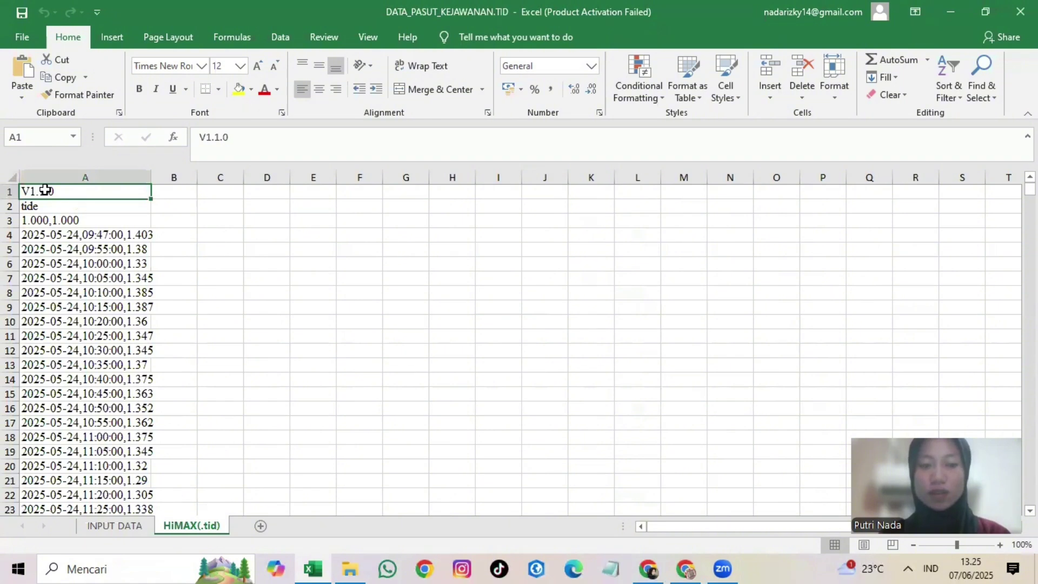
pyautogui.hotkey('ctrl', 'shift', 'Down')
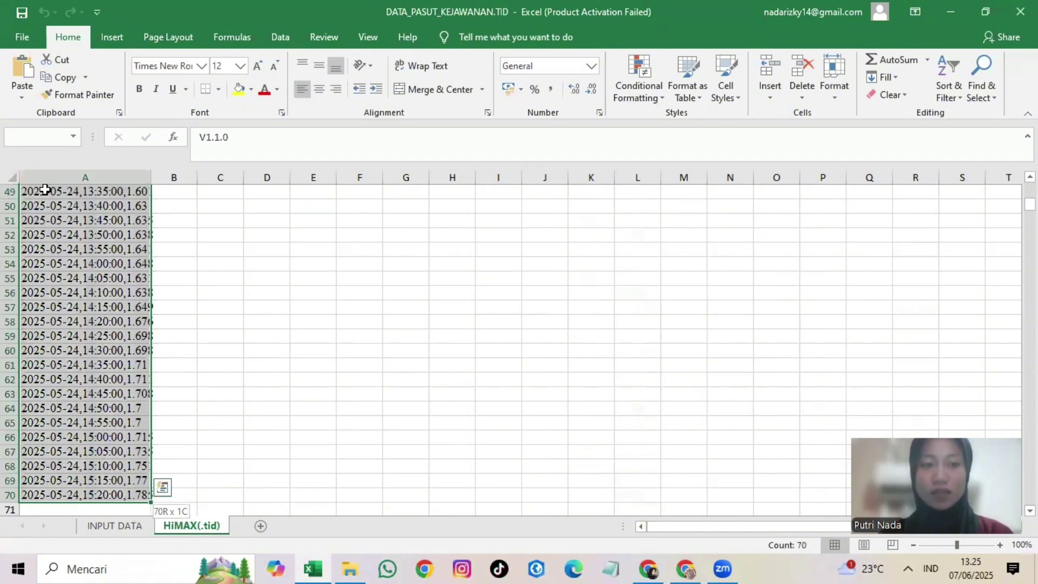
pyautogui.hotkey('ctrl', 'c')
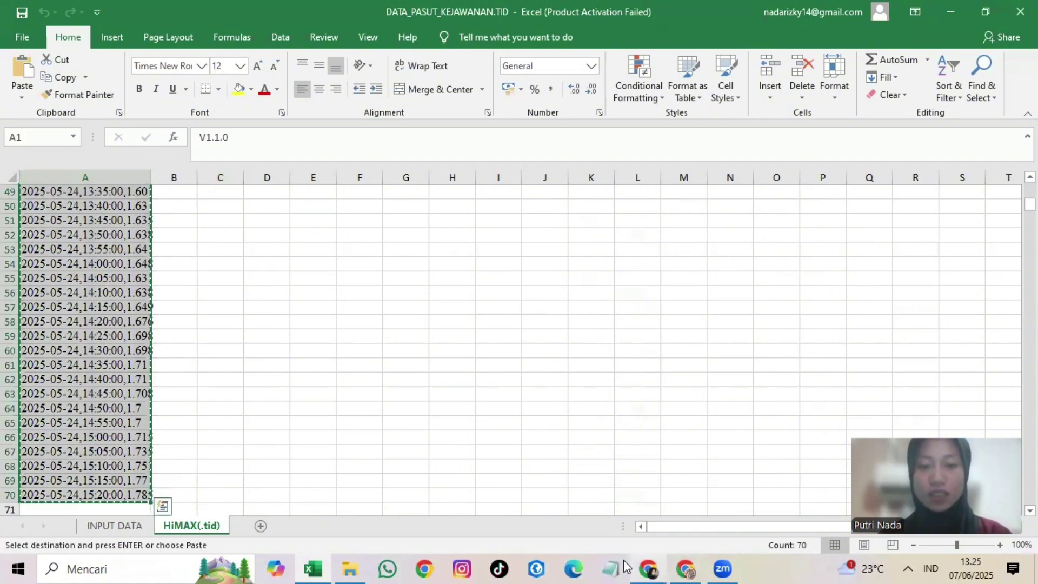
pyautogui.click(611, 569)
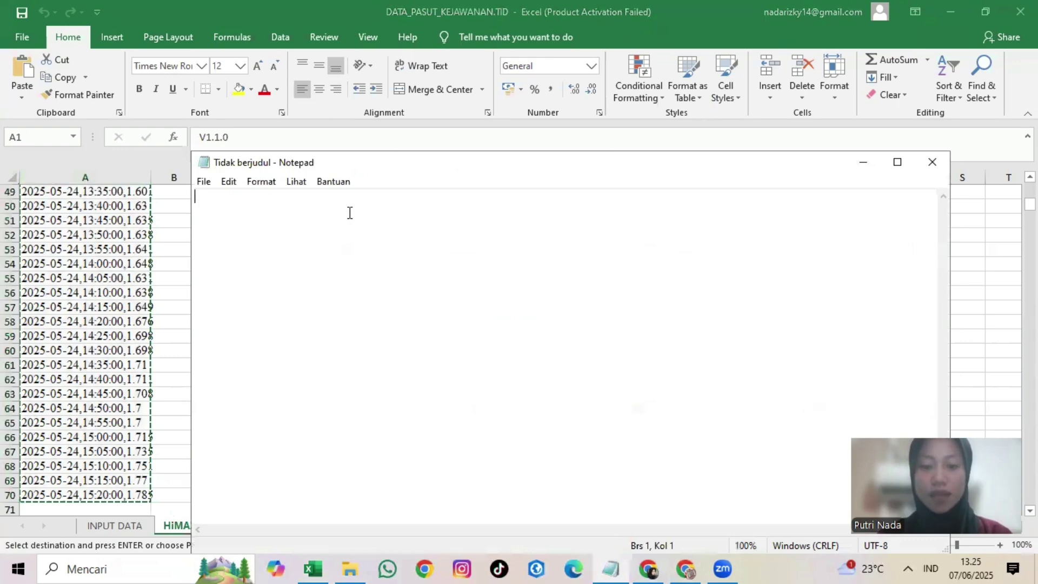
# Step: Paste the copied tide rows into the new Notepad document
pyautogui.hotkey('ctrl', 'v')
pyautogui.scroll(11, 388, 220)
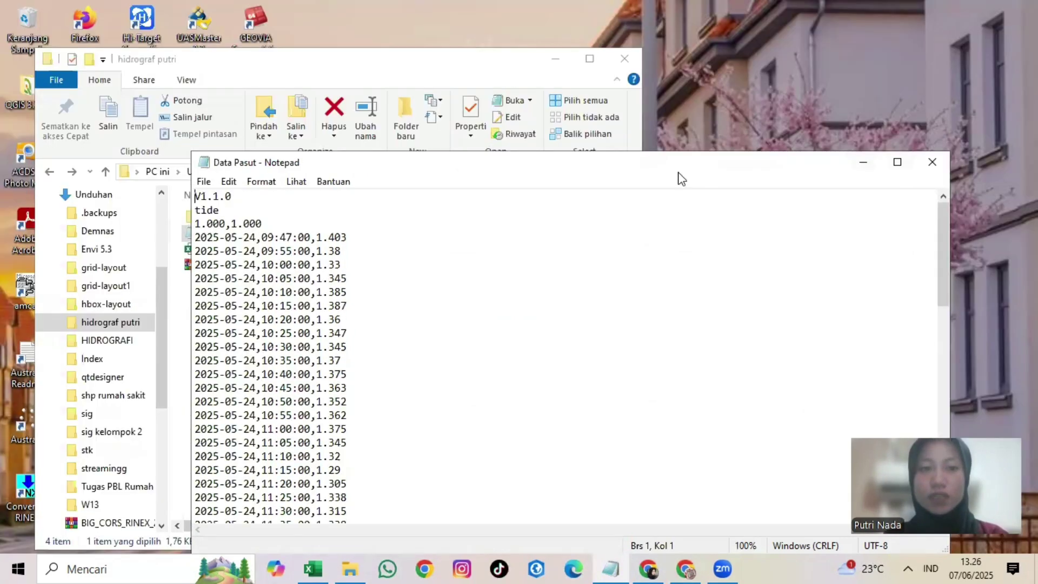
pyautogui.moveTo(679, 173); pyautogui.dragTo(672, 139)
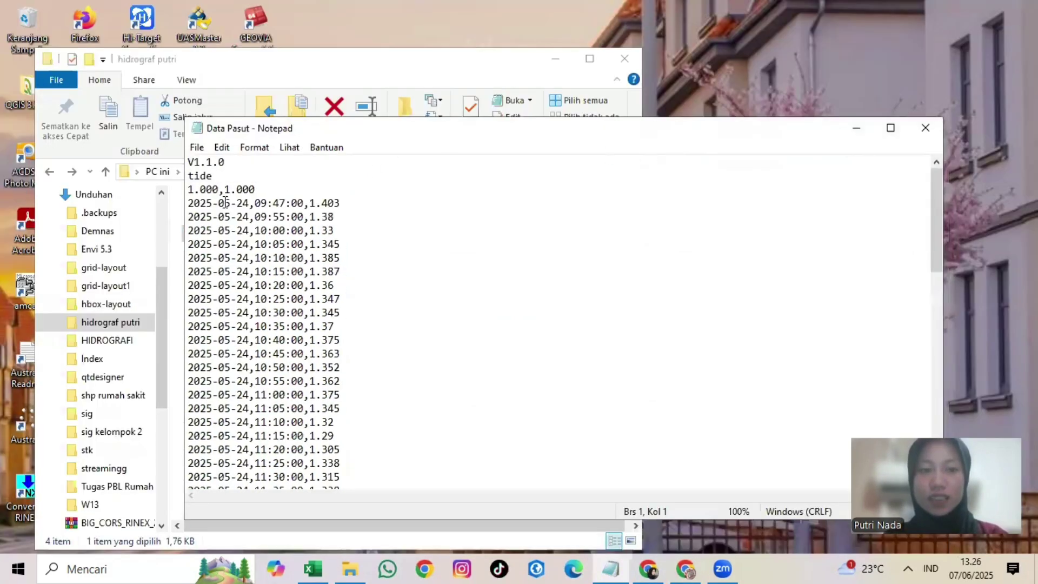
# Step: Save the text as DATA PASUT.TID with All Files type, replacing the existing file
pyautogui.click(197, 148)
pyautogui.click(290, 232)
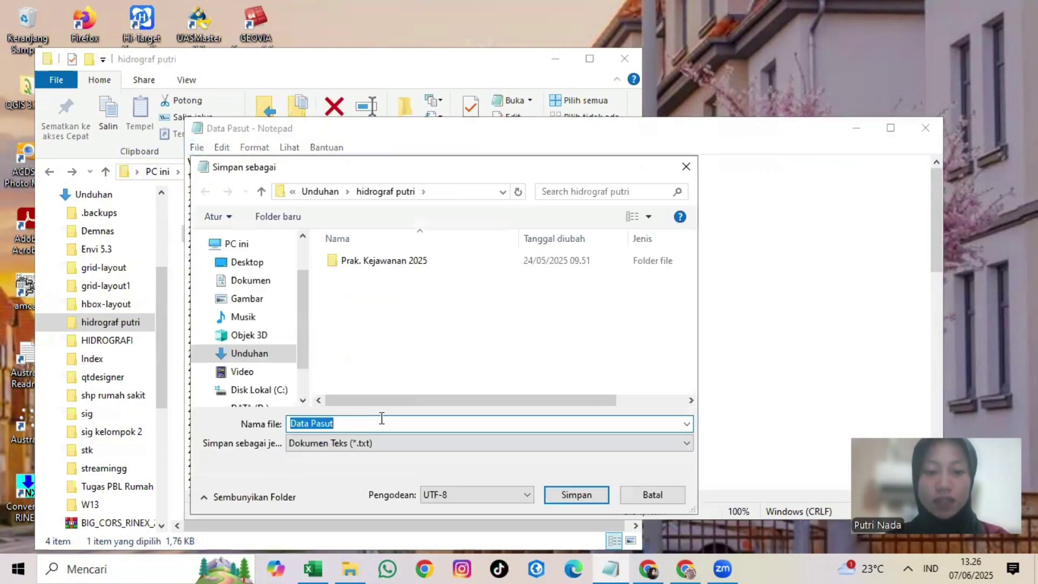
pyautogui.write('DATA PASU')
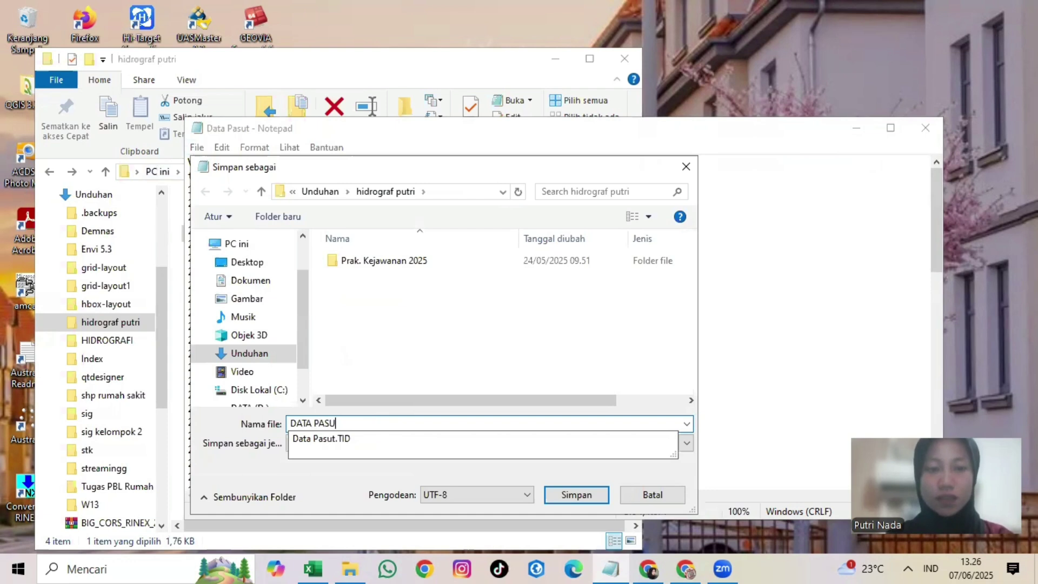
pyautogui.write('T')
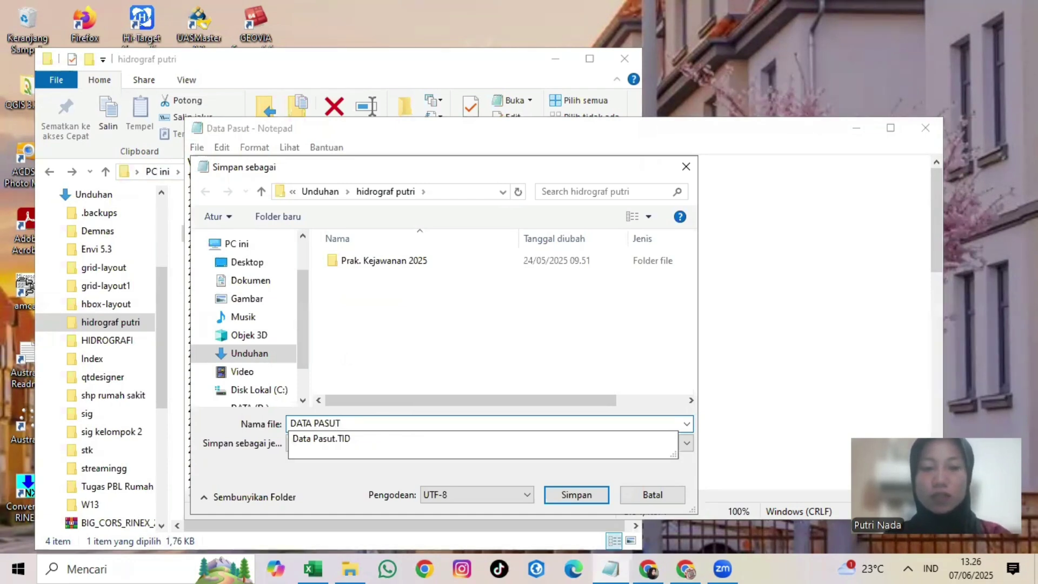
pyautogui.write('.TID')
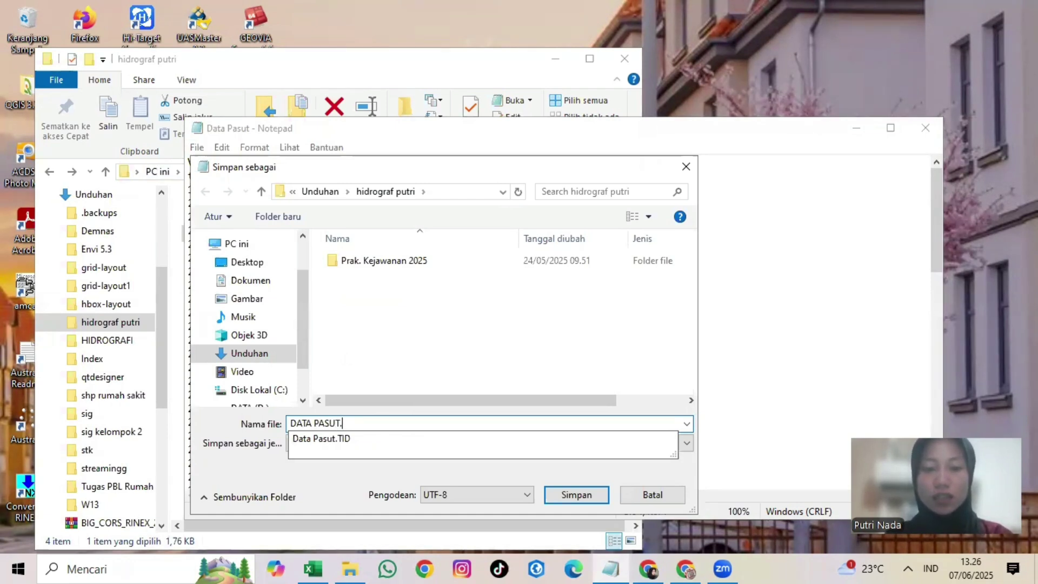
pyautogui.click(380, 419)
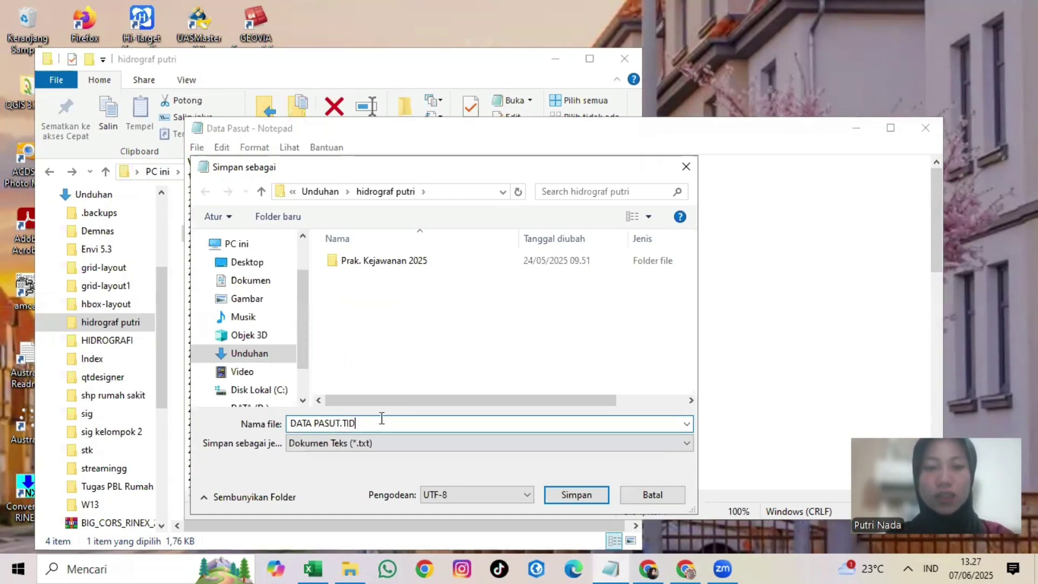
pyautogui.click(394, 447)
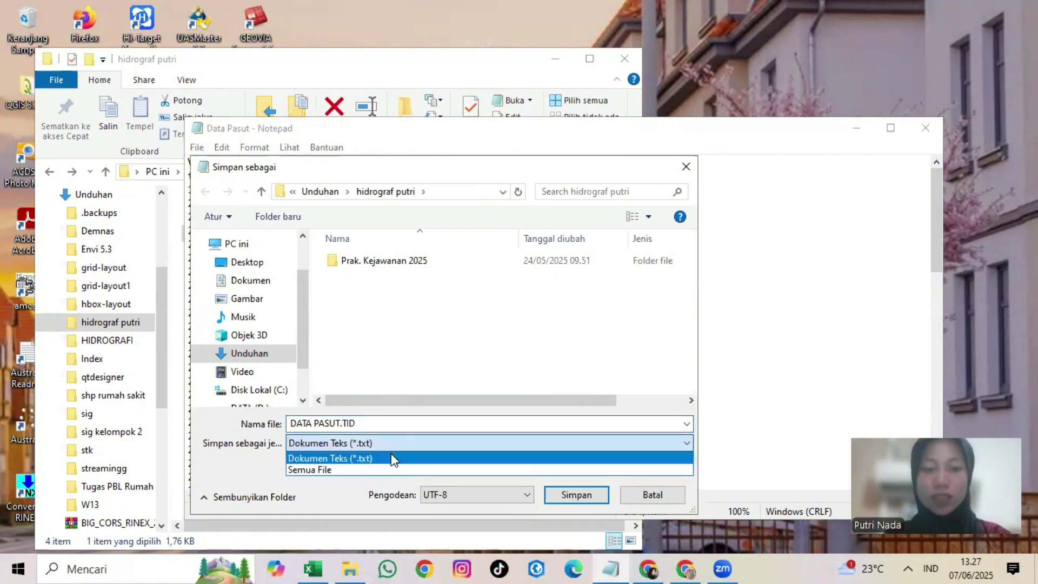
pyautogui.click(387, 468)
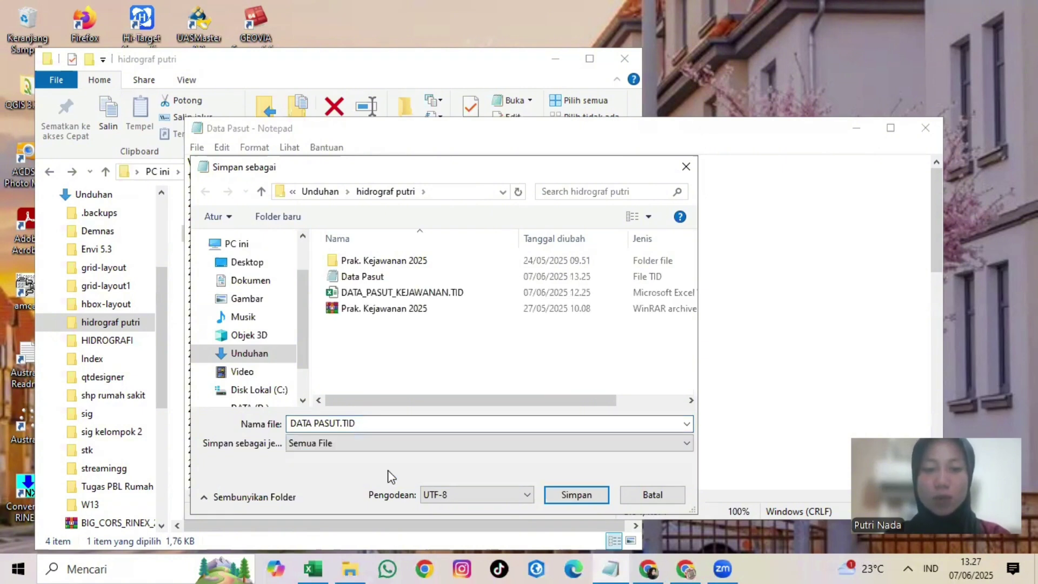
pyautogui.click(577, 496)
pyautogui.click(556, 283)
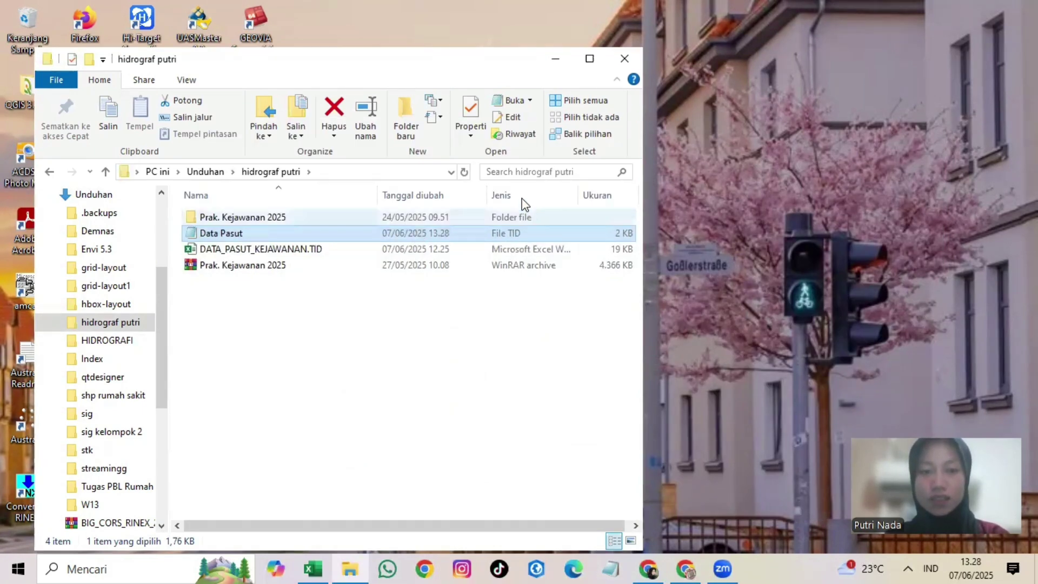
# Step: Search Windows for 'HI MA' and launch HiMAX Sounder from the results
pyautogui.click(557, 57)
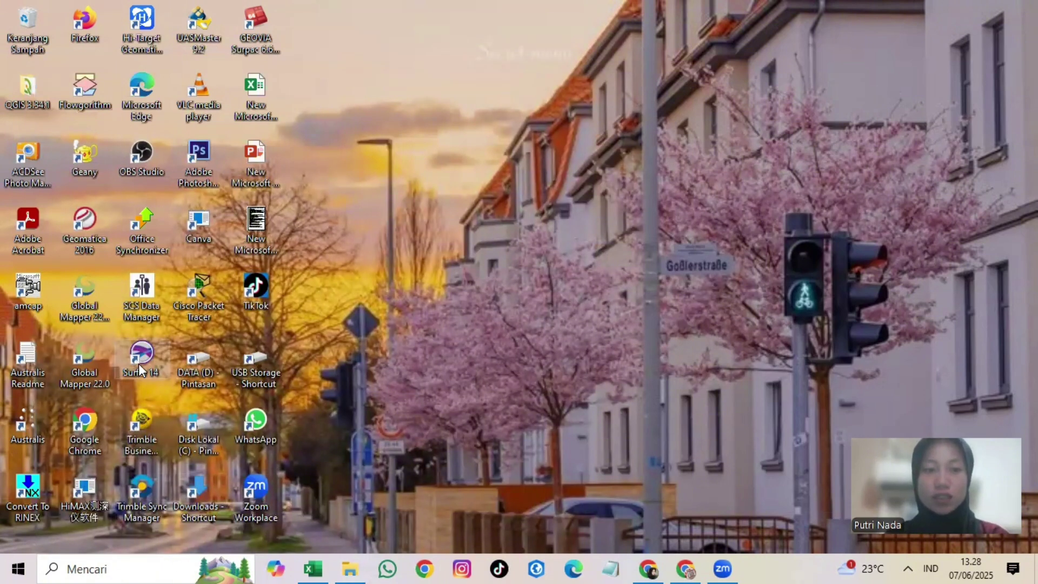
pyautogui.click(156, 568)
pyautogui.write('H')
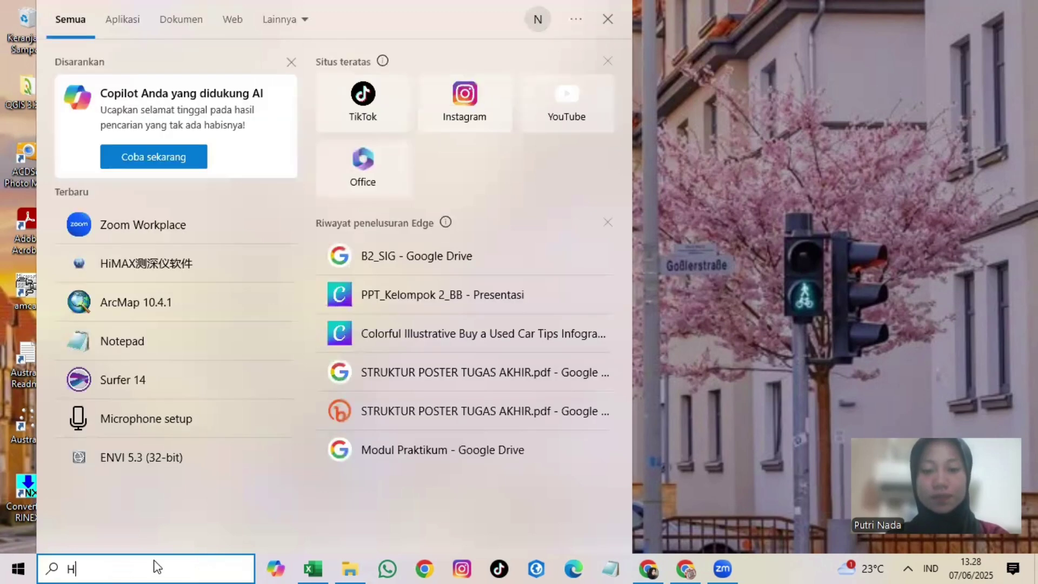
pyautogui.write('I MA')
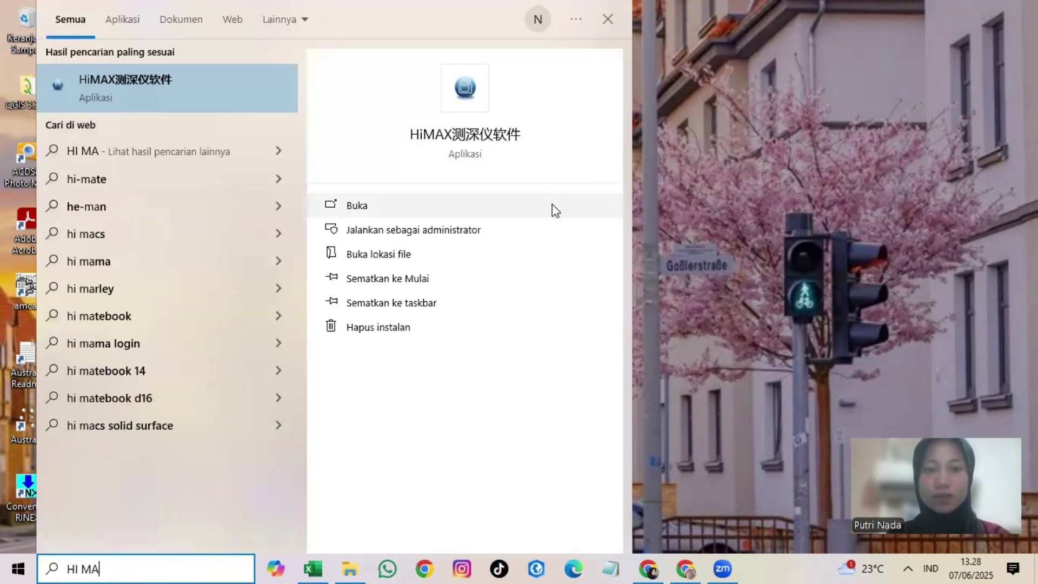
pyautogui.click(553, 205)
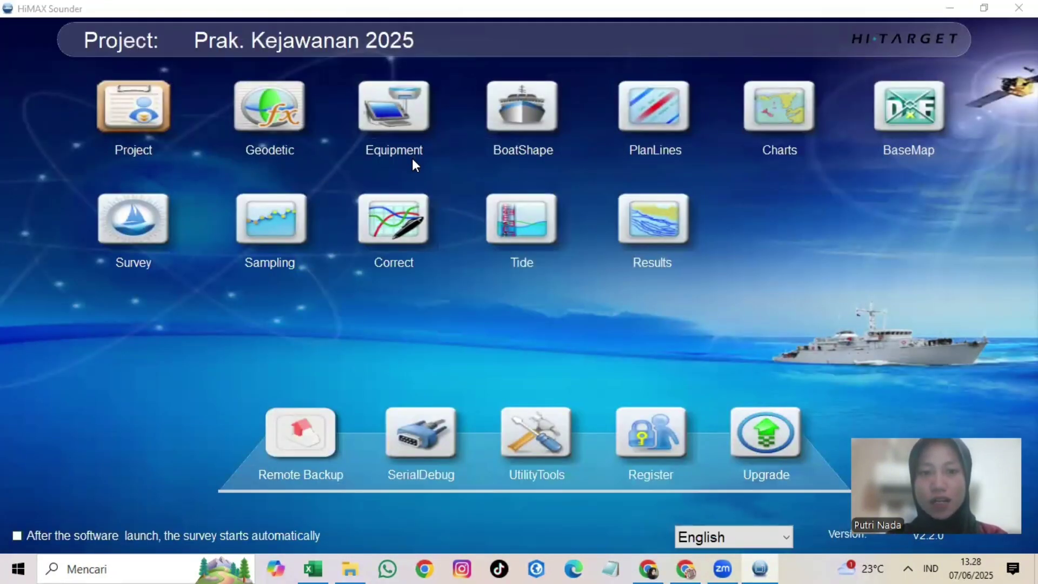
# Step: Set single-station tide correction and import Data Pasut from Unduhan > hidrograf putri
pyautogui.click(505, 218)
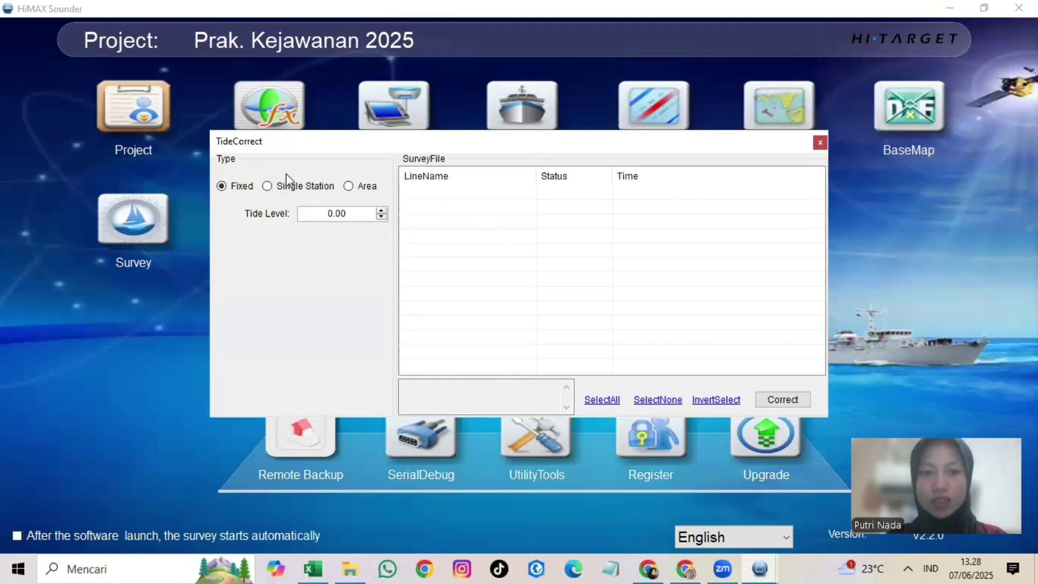
pyautogui.click(300, 186)
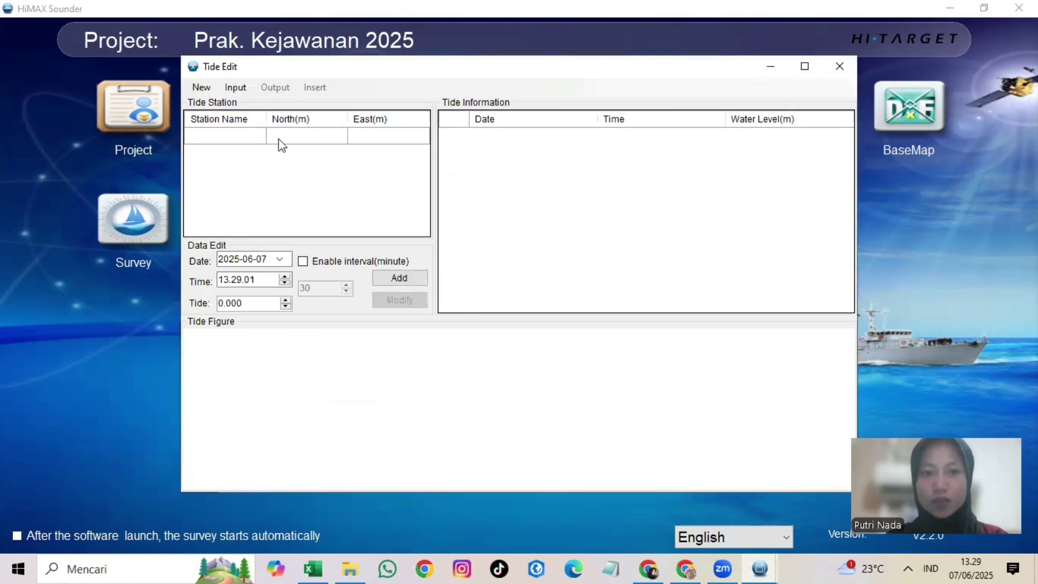
pyautogui.click(239, 89)
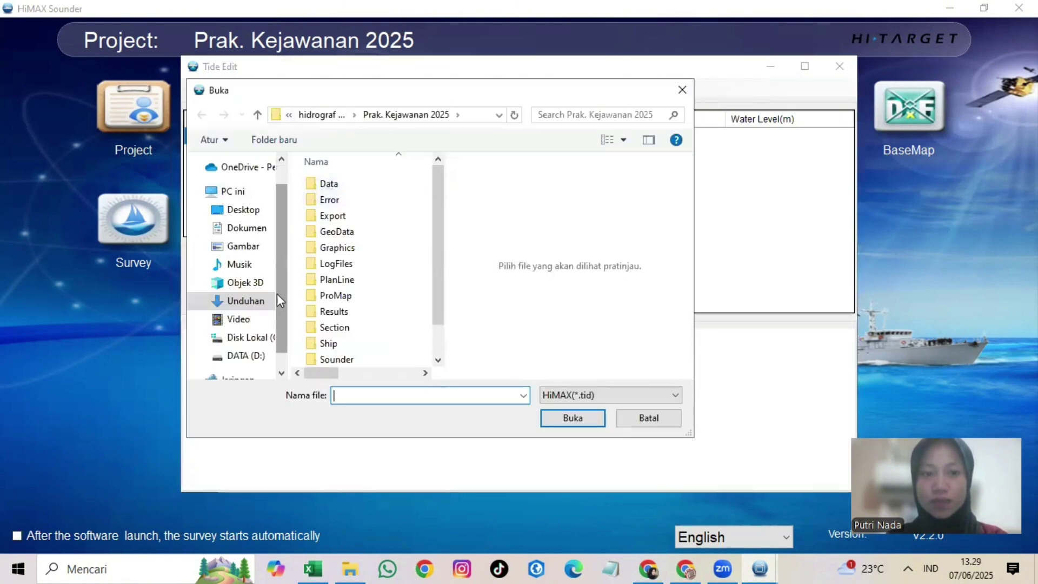
pyautogui.click(265, 302)
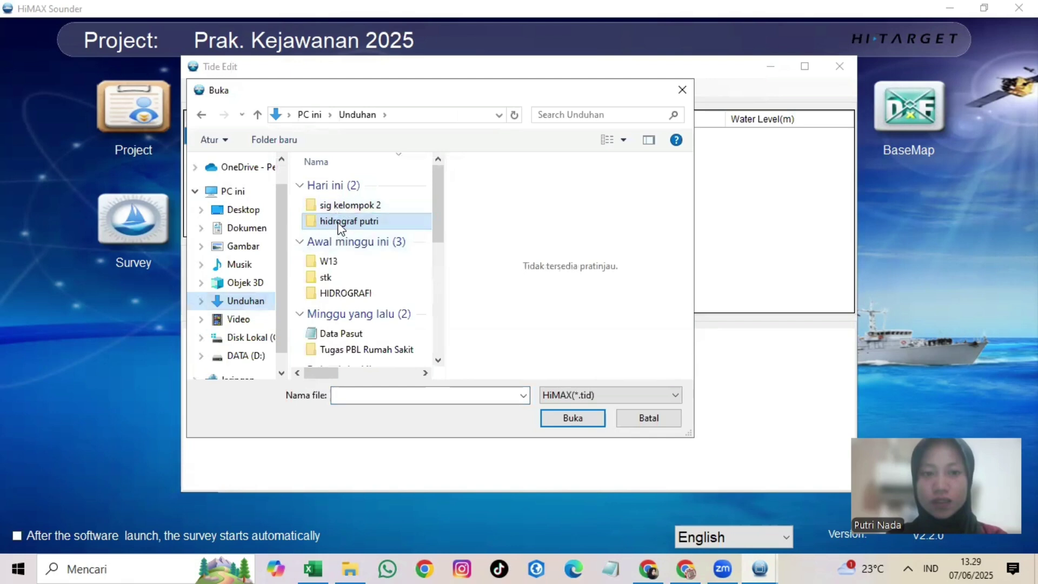
pyautogui.doubleClick(346, 221)
pyautogui.click(381, 201)
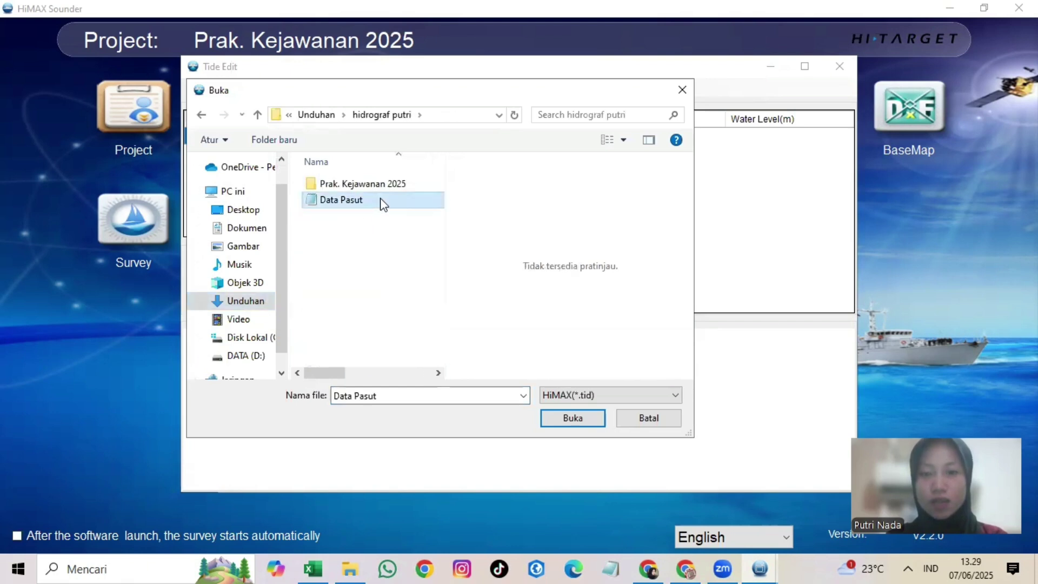
pyautogui.click(559, 420)
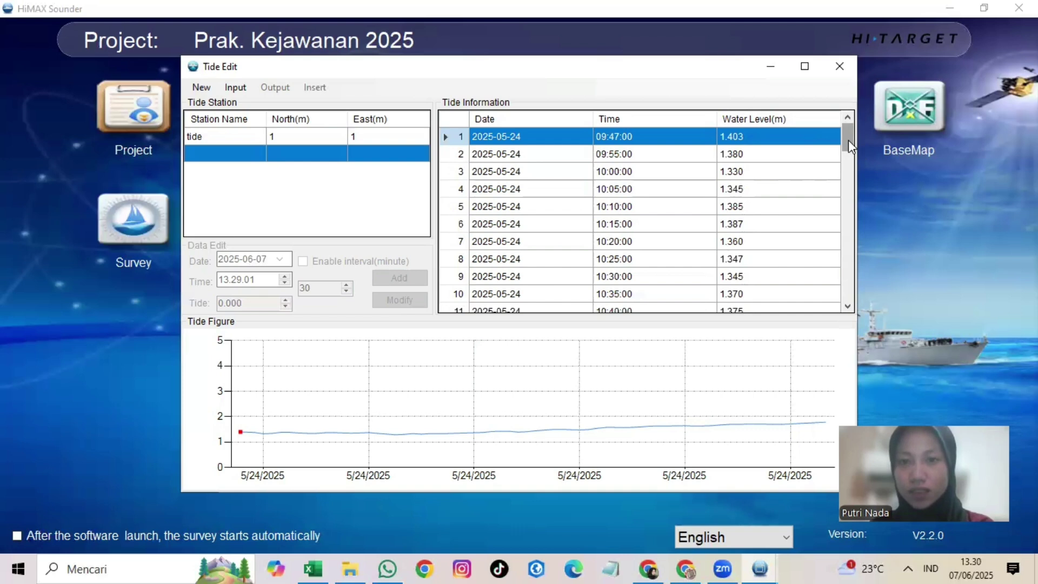
# Step: Scroll through the loaded tide readings for 2025-05-24 to review them
pyautogui.moveTo(849, 141); pyautogui.dragTo(849, 309)
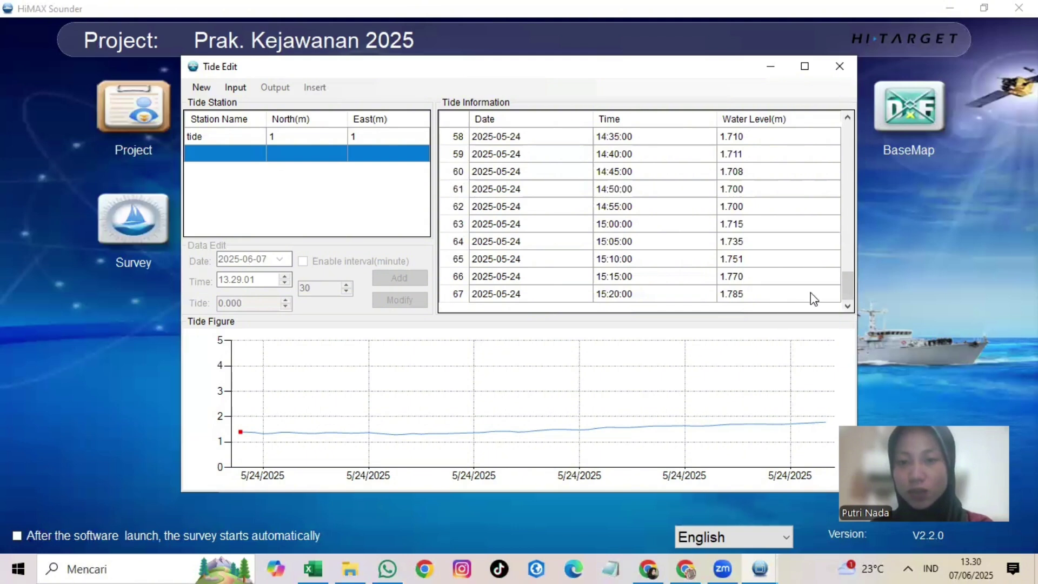
pyautogui.moveTo(847, 285); pyautogui.dragTo(841, 106)
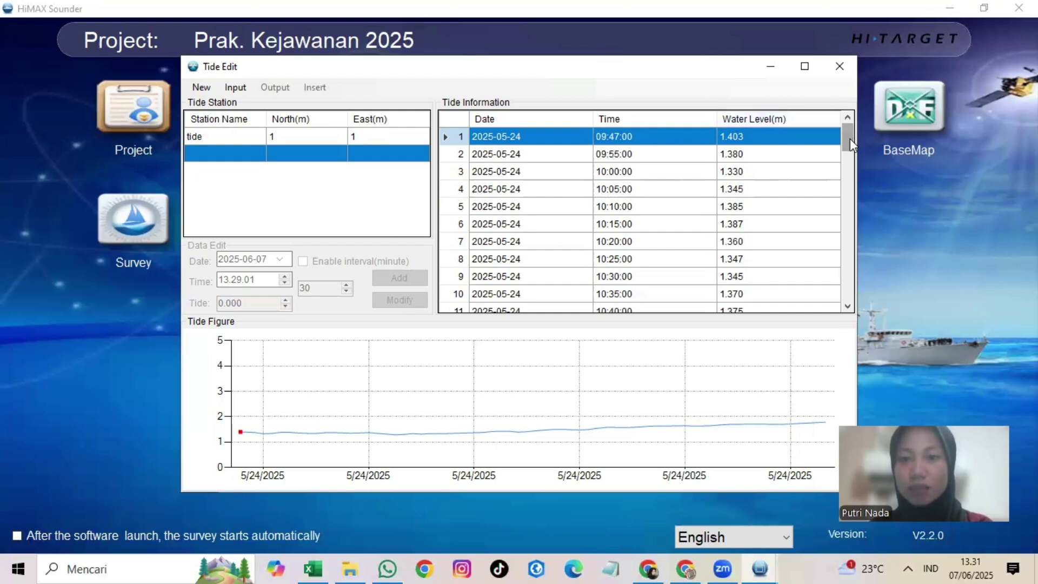
pyautogui.moveTo(850, 138); pyautogui.dragTo(842, 320)
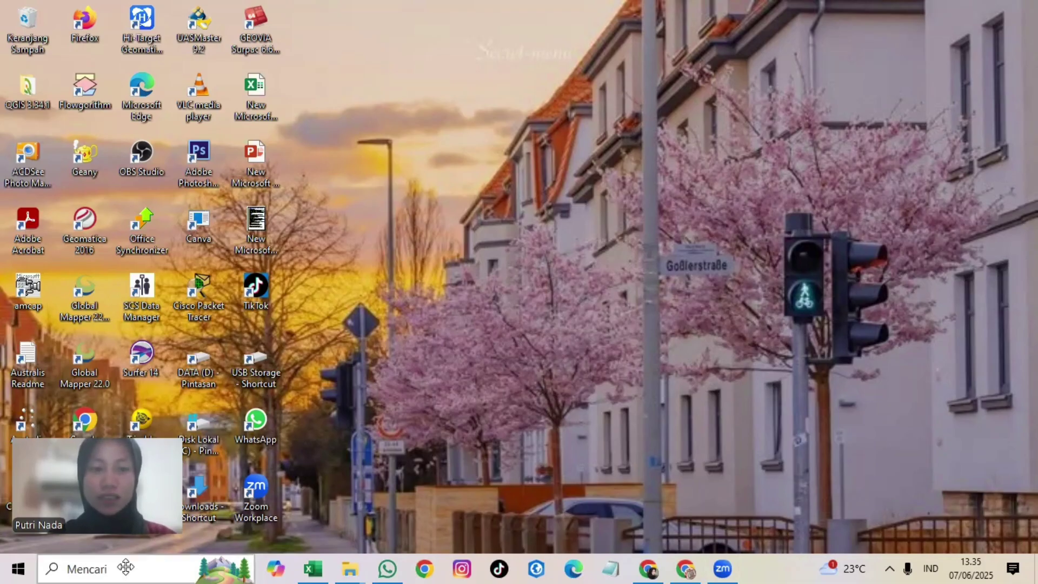
# Step: Relaunch HiMAX Sounder by searching 'hi' in Windows Search
pyautogui.click(126, 568)
pyautogui.write('hi')
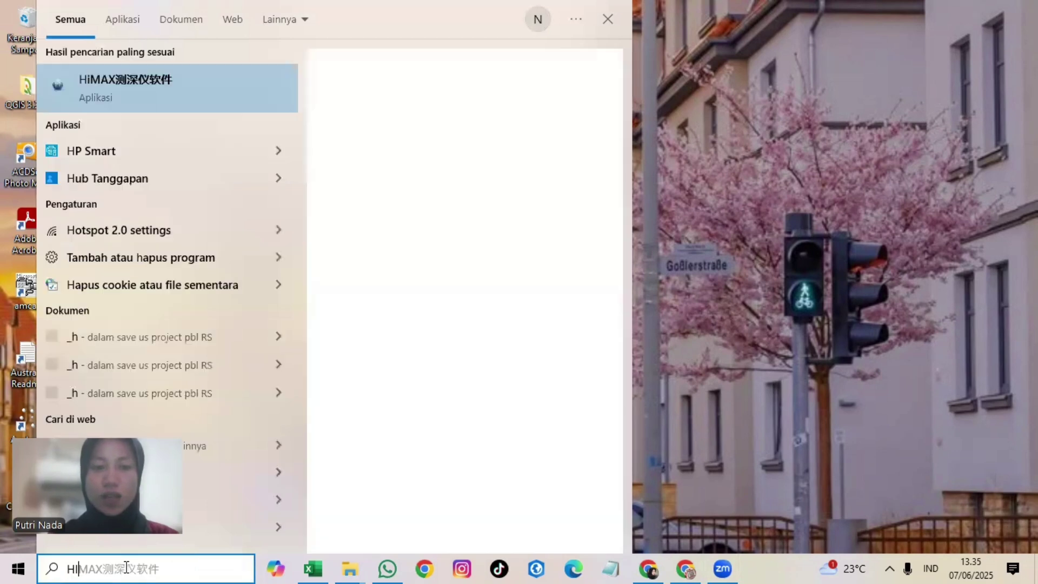
pyautogui.press('Return')
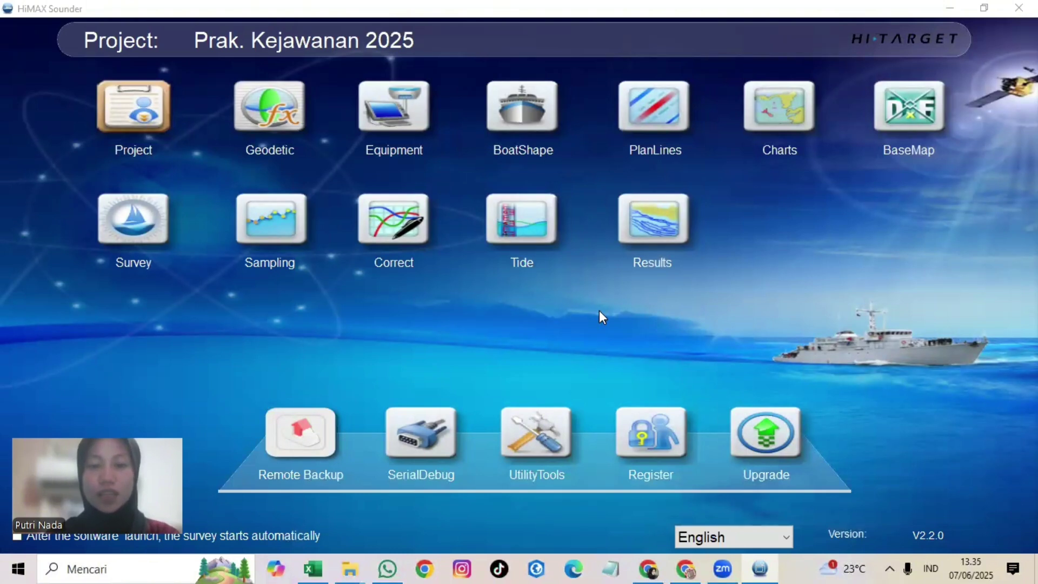
# Step: Open the Prak. Kejawanan 2025.rar attachment in a new Drive window and download it
pyautogui.click(643, 567)
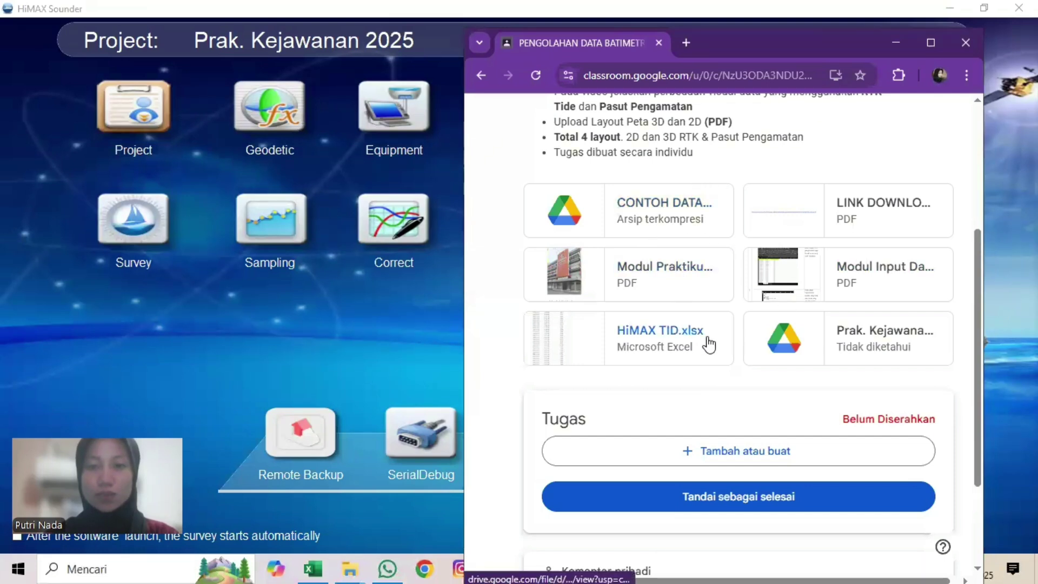
pyautogui.click(894, 338)
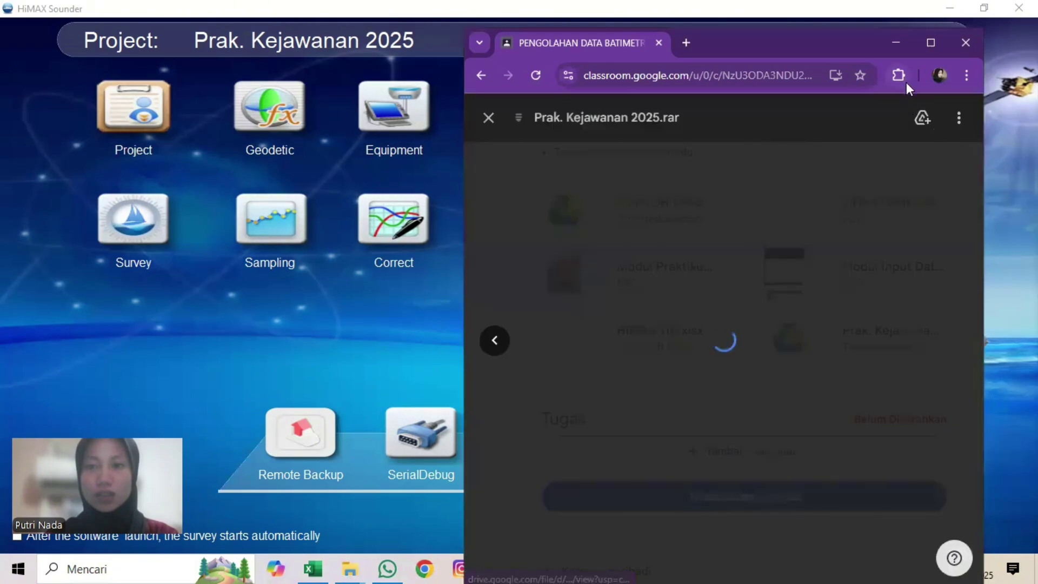
pyautogui.click(957, 119)
pyautogui.click(868, 192)
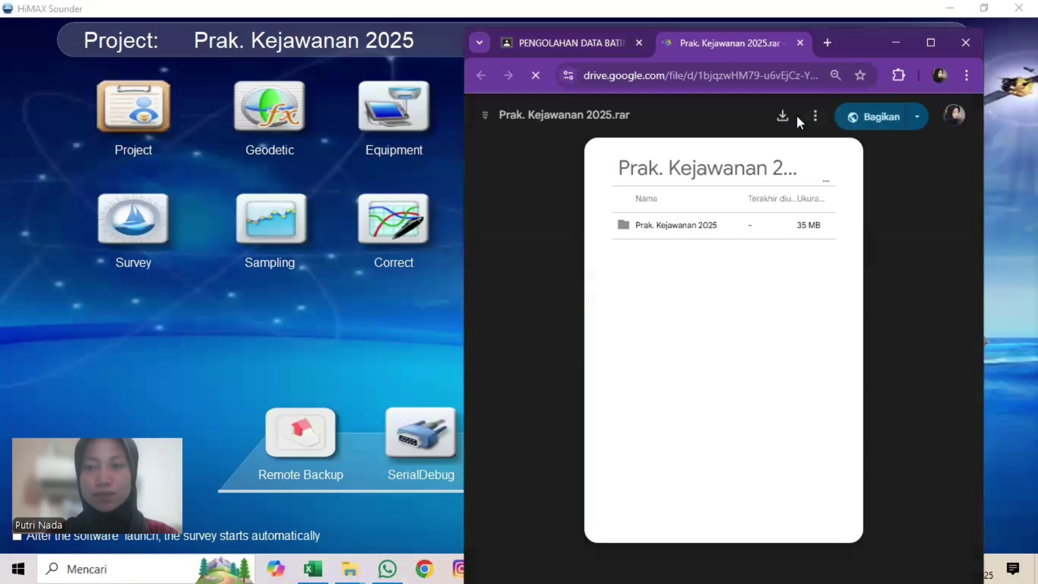
pyautogui.click(793, 114)
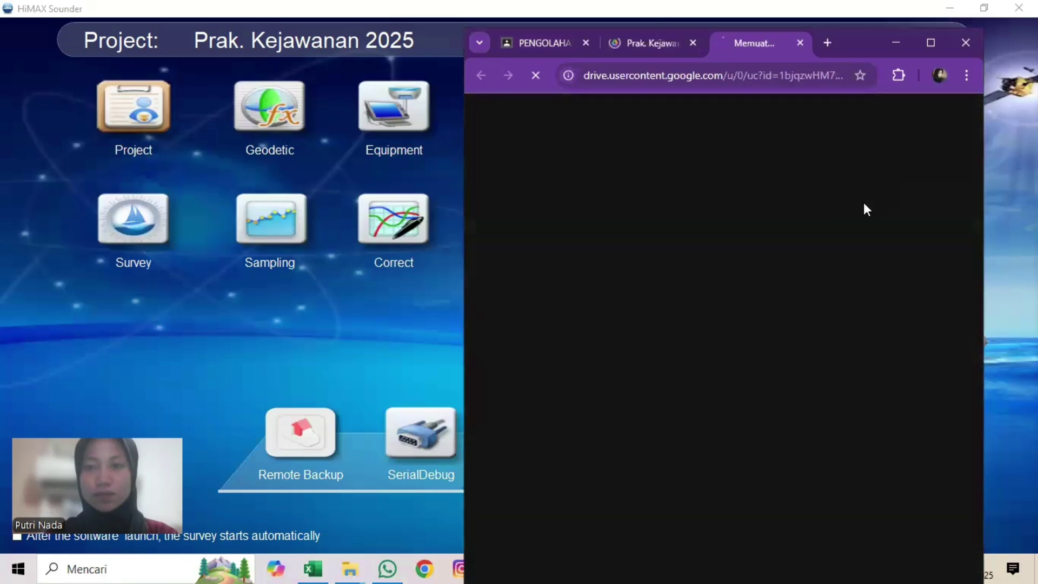
# Step: Import the Prak. Kejawanan 2025 project file from its folder
pyautogui.click(139, 121)
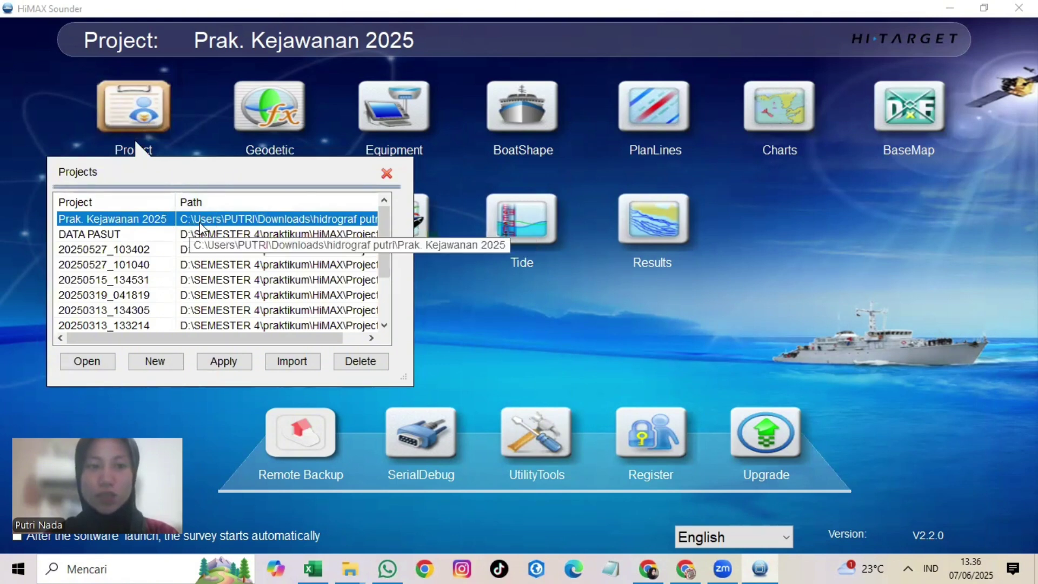
pyautogui.click(310, 359)
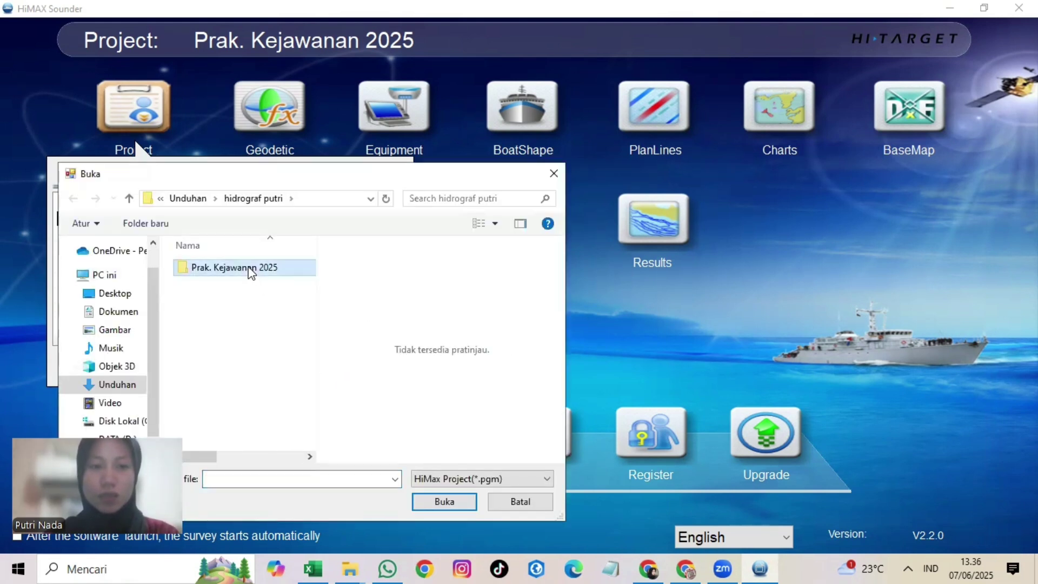
pyautogui.doubleClick(250, 268)
pyautogui.scroll(-1, 299, 395)
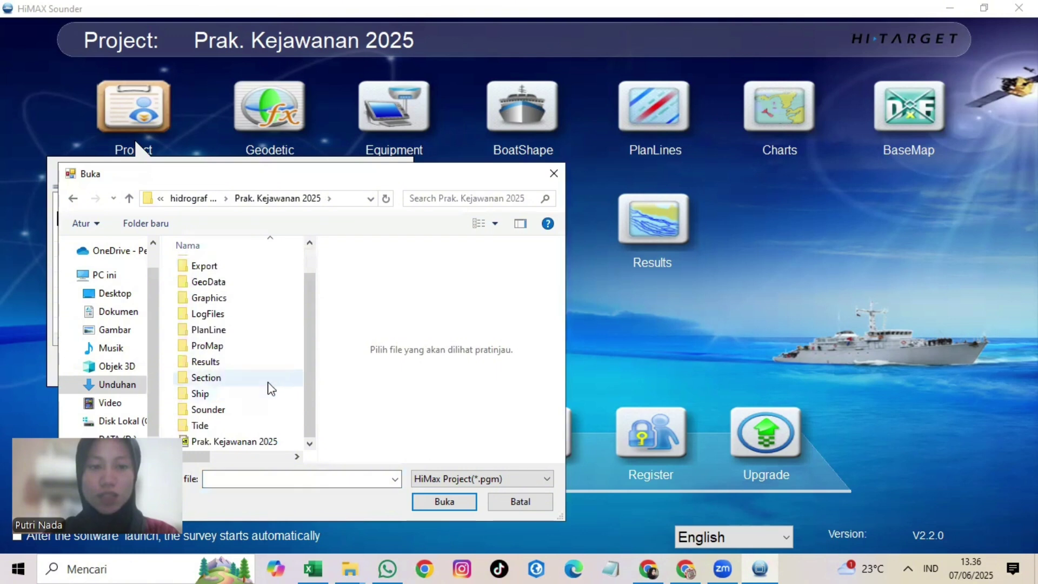
pyautogui.moveTo(346, 180); pyautogui.dragTo(420, 158)
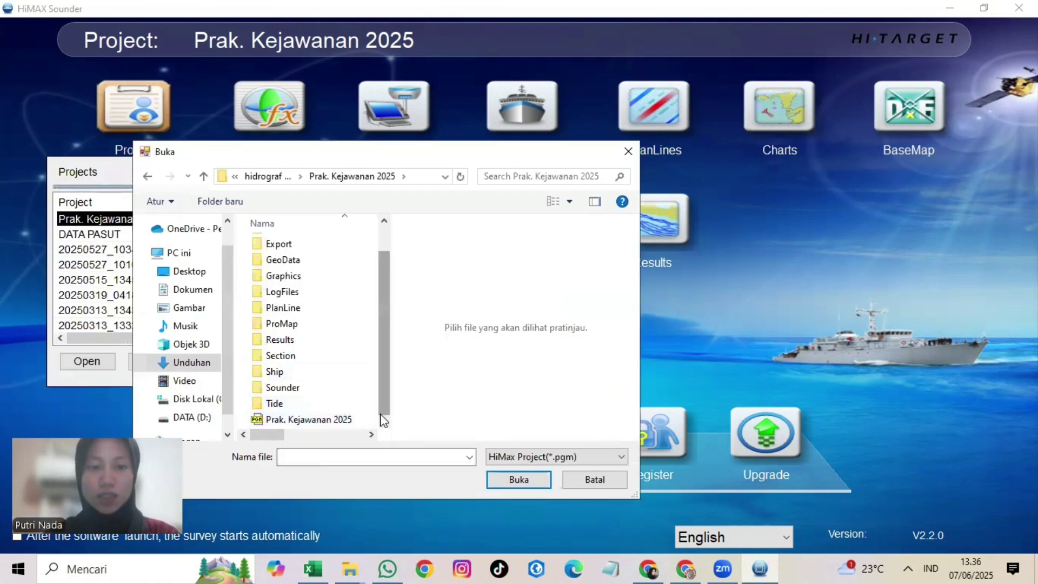
pyautogui.click(365, 422)
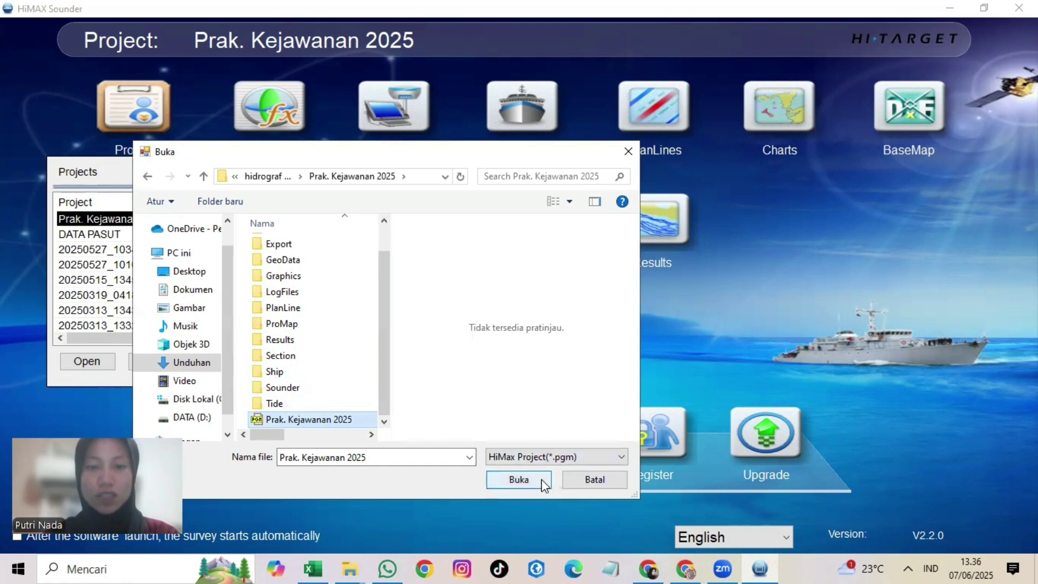
pyautogui.click(592, 480)
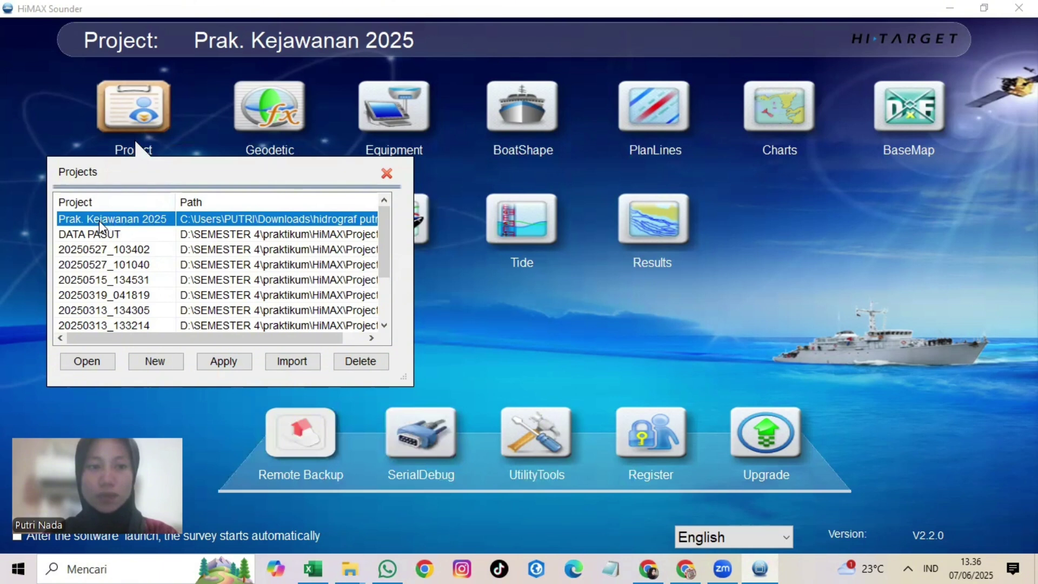
# Step: Open the Prak. Kejawanan 2025 project and bring up the Sampling workspace
pyautogui.click(81, 364)
pyautogui.click(85, 362)
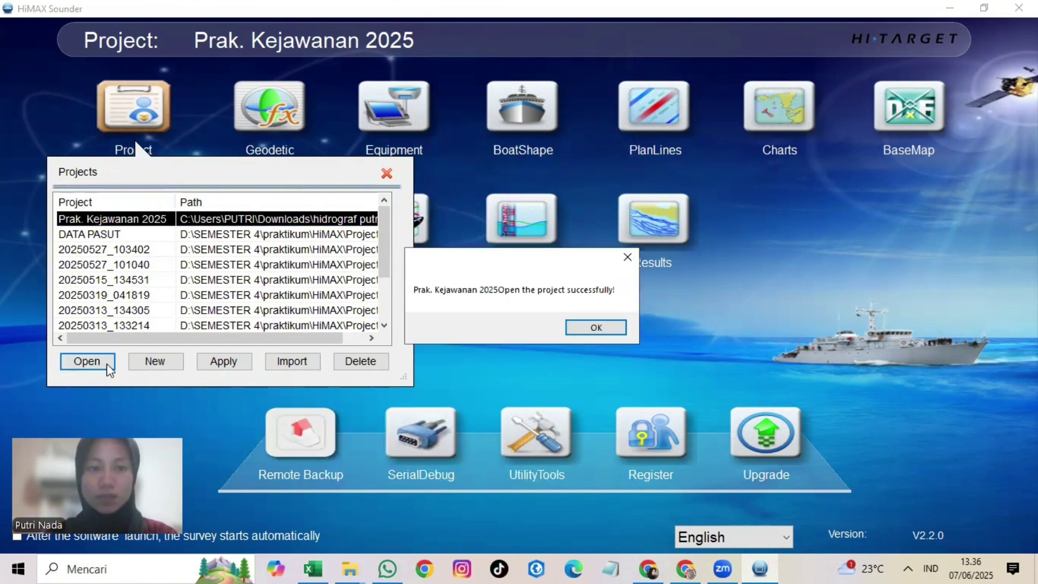
pyautogui.click(596, 329)
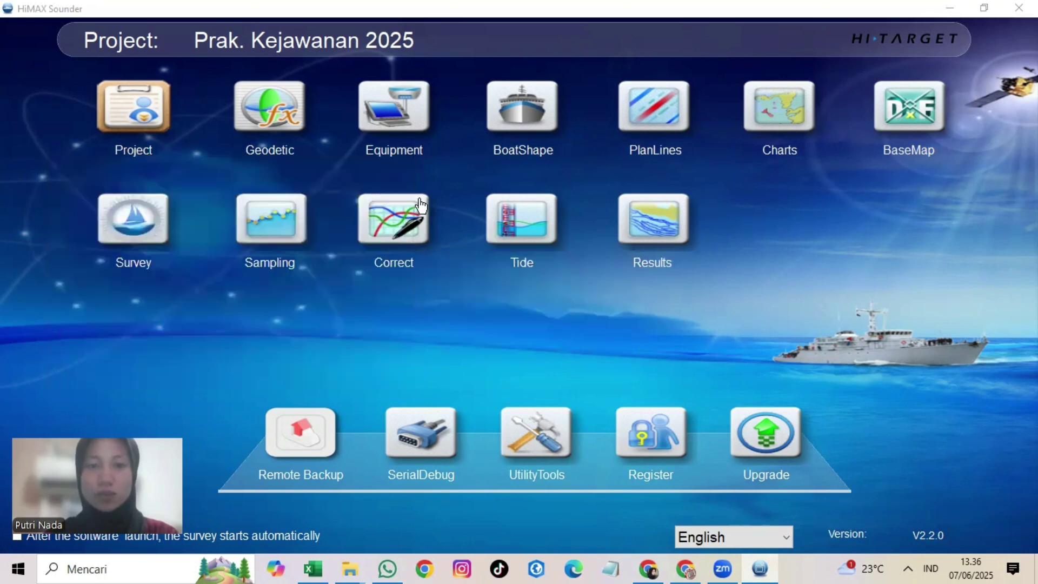
pyautogui.click(291, 214)
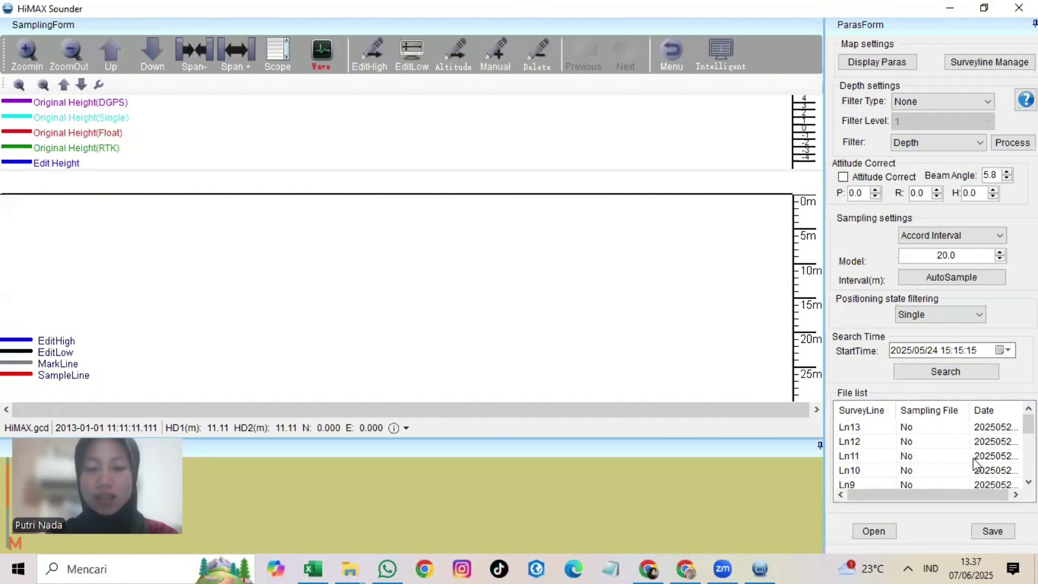
# Step: Load survey line Ln2 and set positioning state filtering to RTK
pyautogui.scroll(-3, 972, 471)
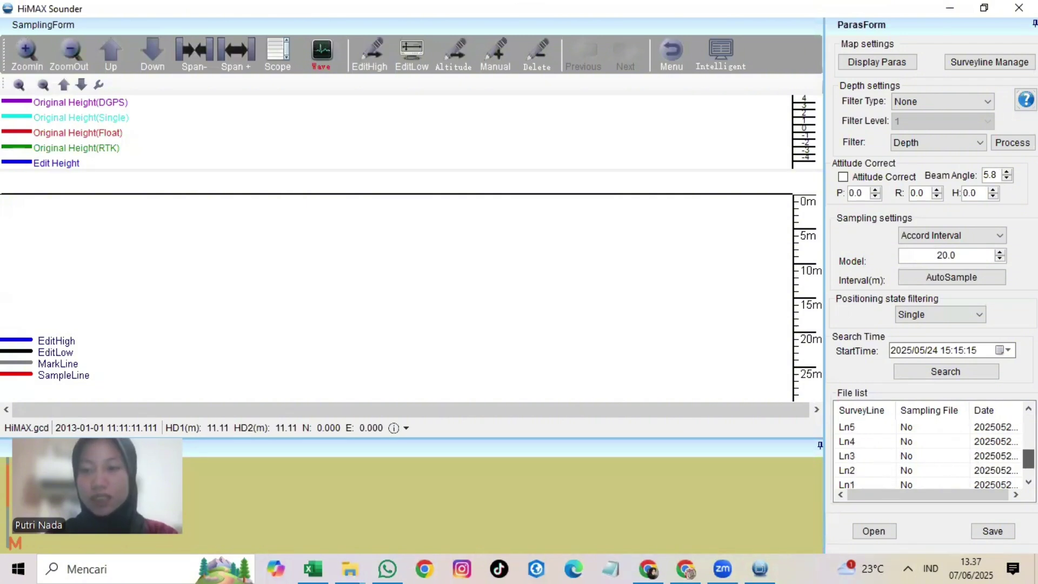
pyautogui.click(879, 458)
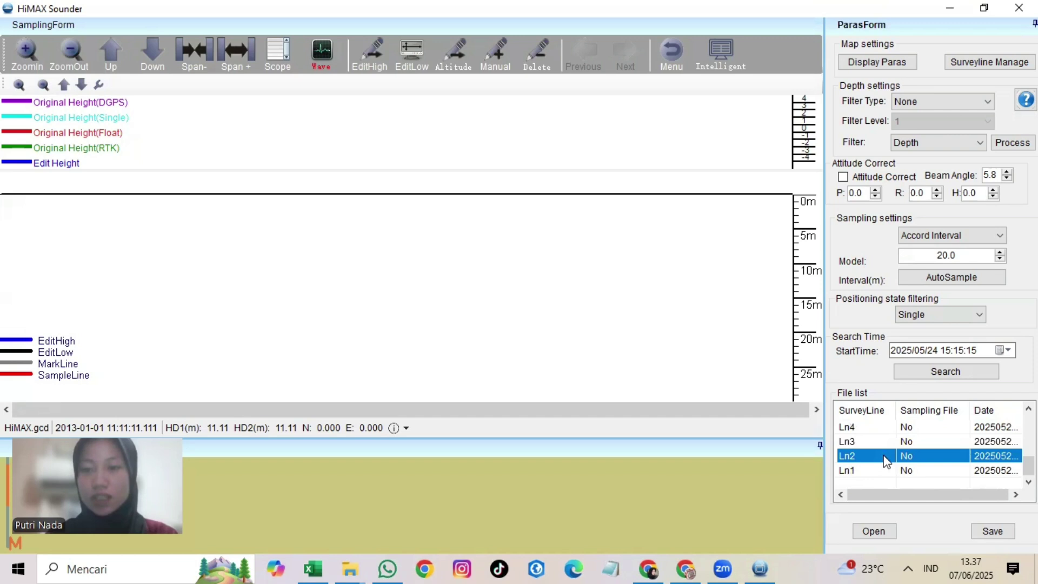
pyautogui.click(875, 532)
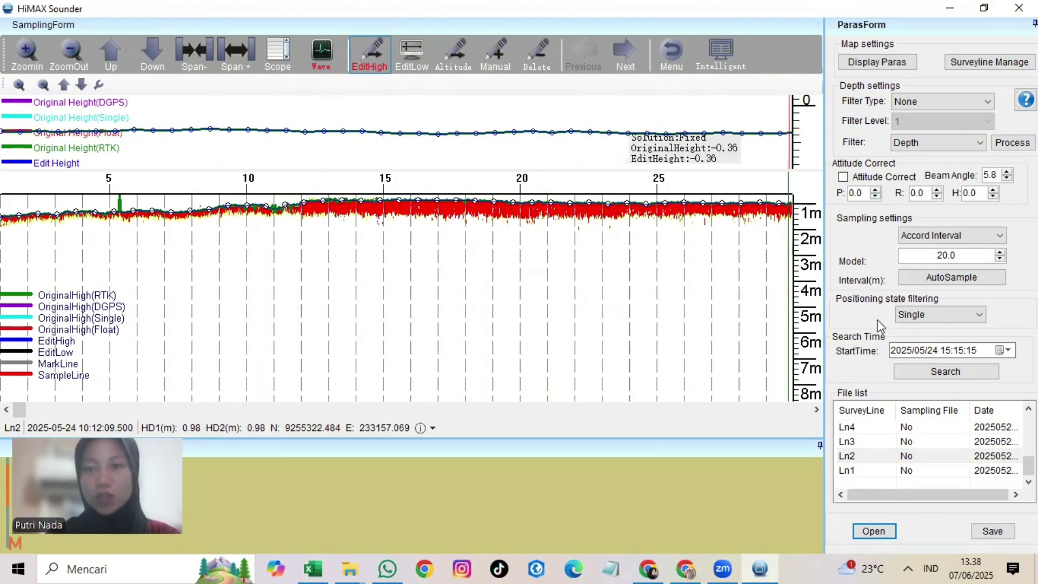
pyautogui.click(940, 315)
pyautogui.click(946, 330)
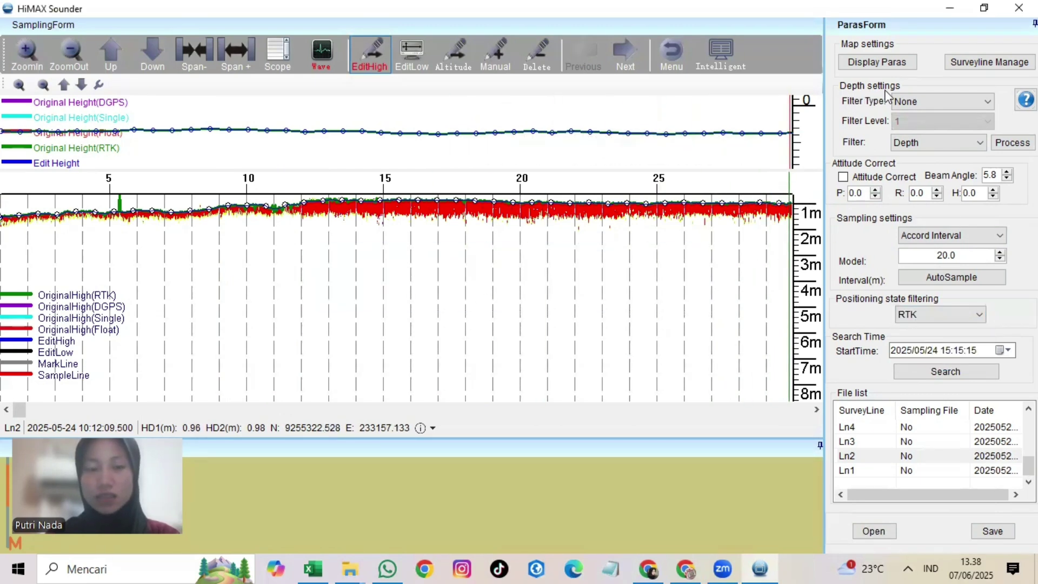
# Step: Apply a Weighted Average depth filter to Ln2
pyautogui.click(930, 98)
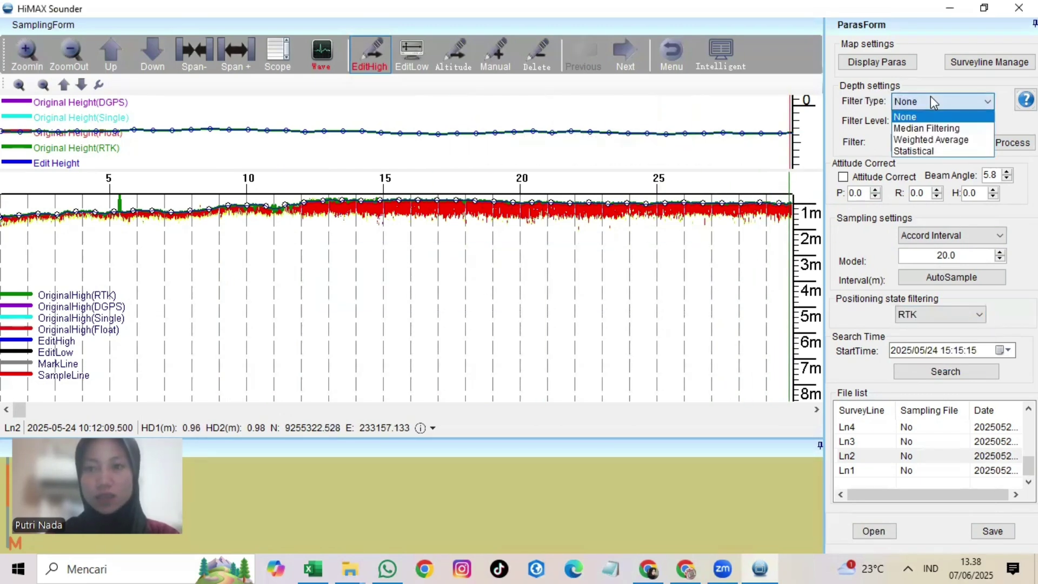
pyautogui.click(949, 140)
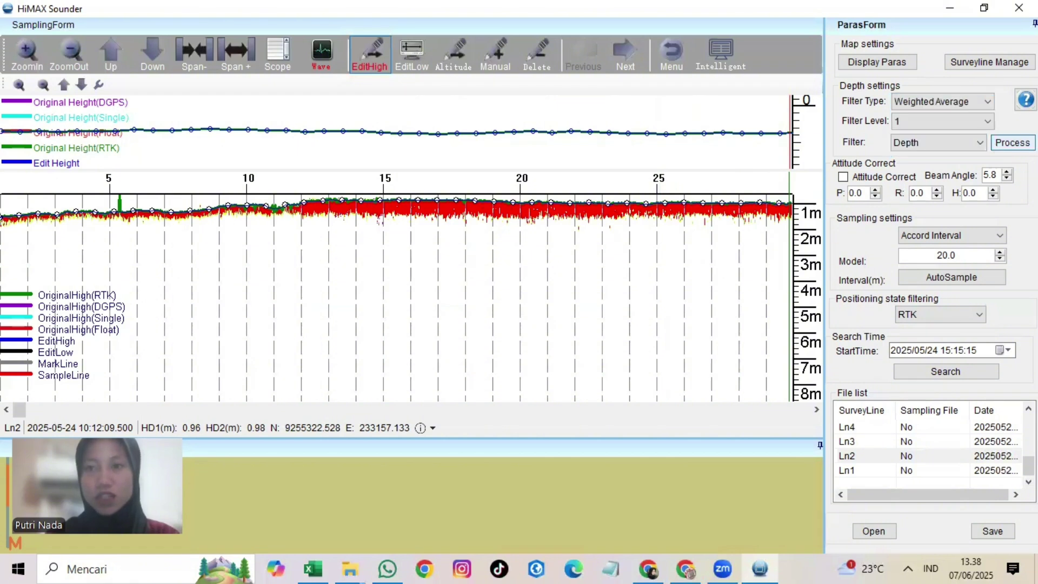
pyautogui.click(1013, 142)
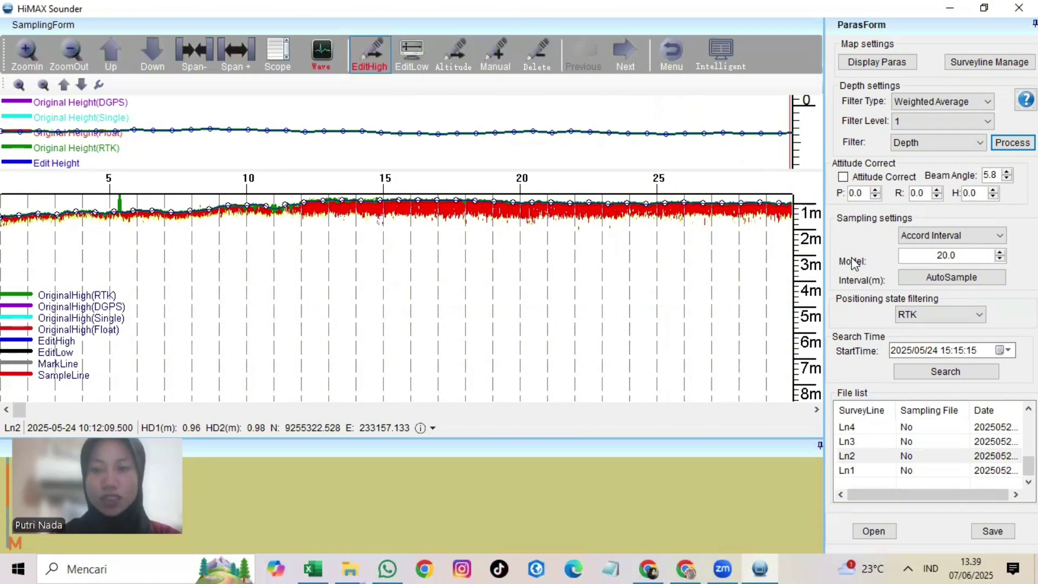
# Step: Auto-sample Ln2 at mark points and save the Ln2-Mark sampling file
pyautogui.click(931, 236)
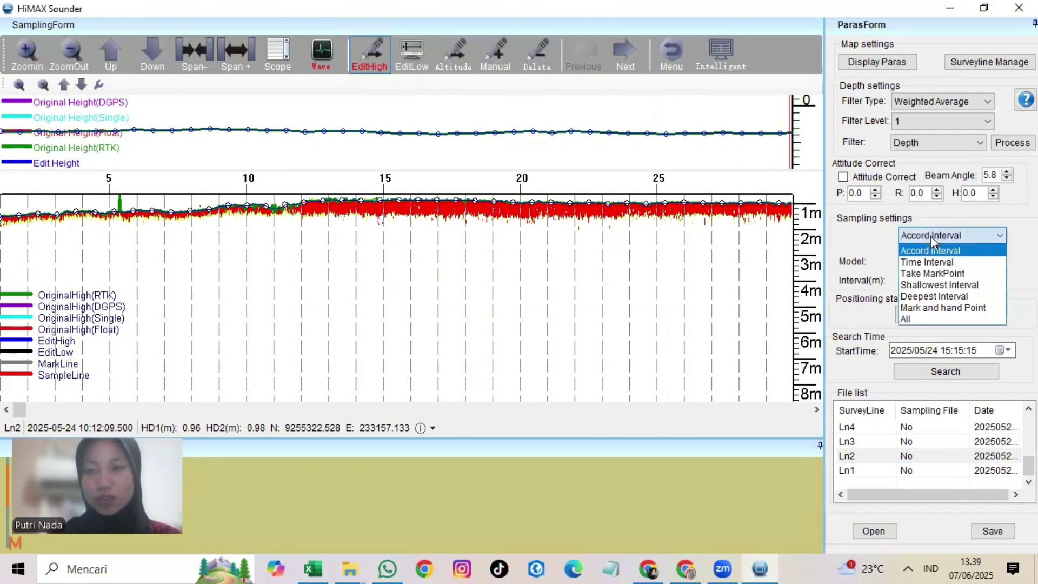
pyautogui.click(951, 275)
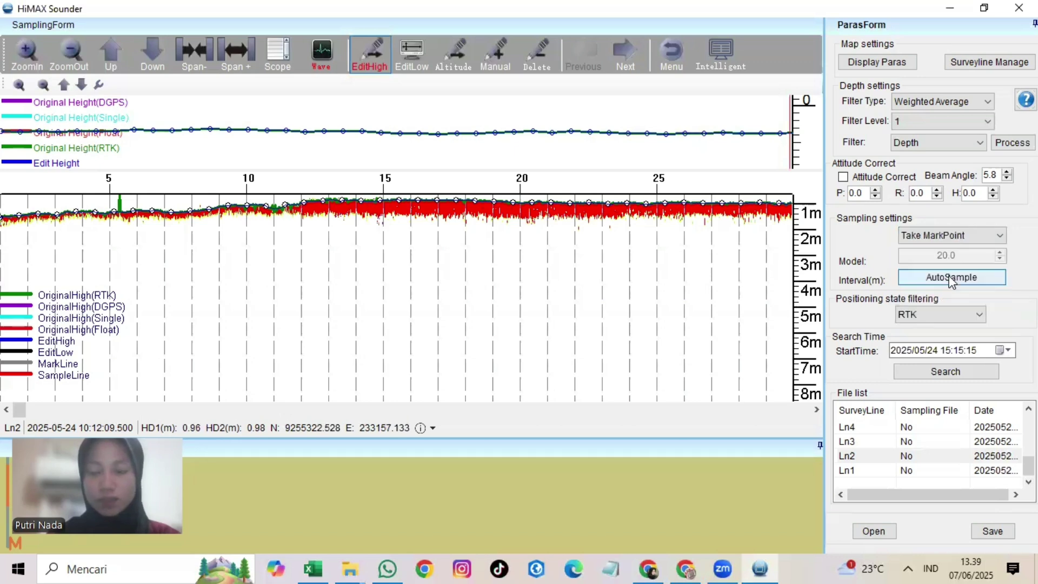
pyautogui.click(951, 278)
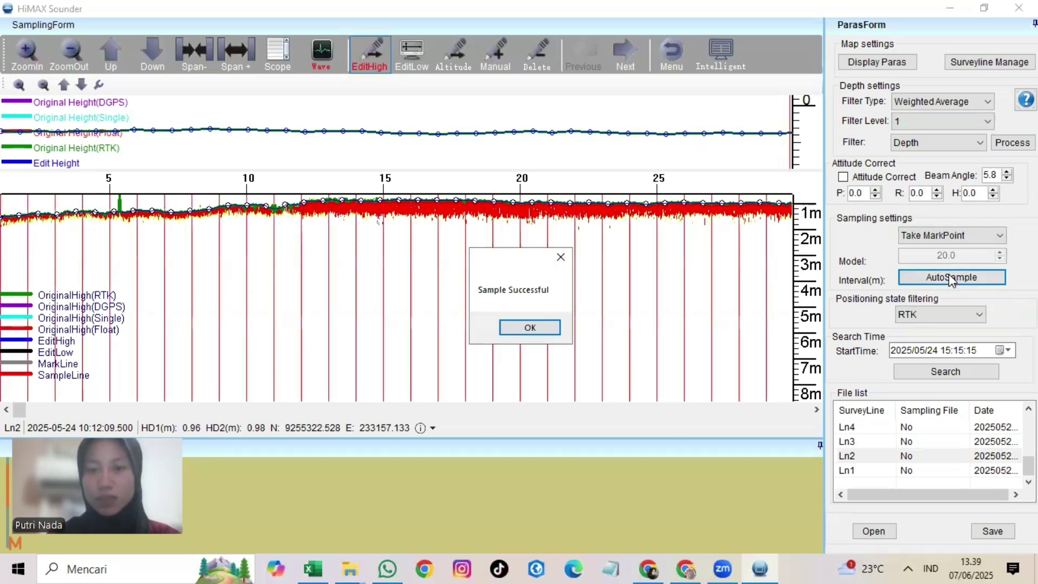
pyautogui.click(541, 329)
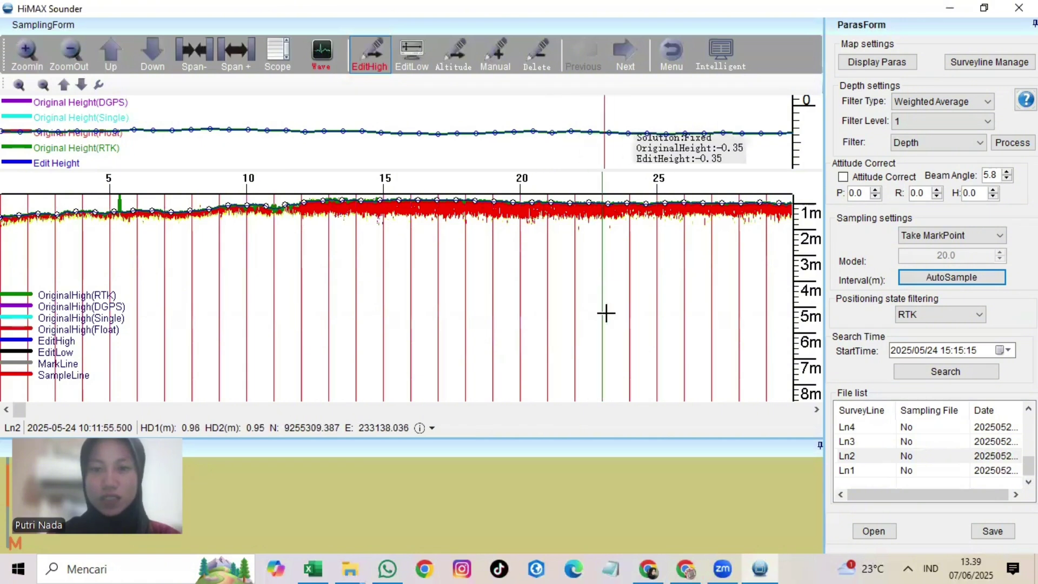
pyautogui.click(991, 532)
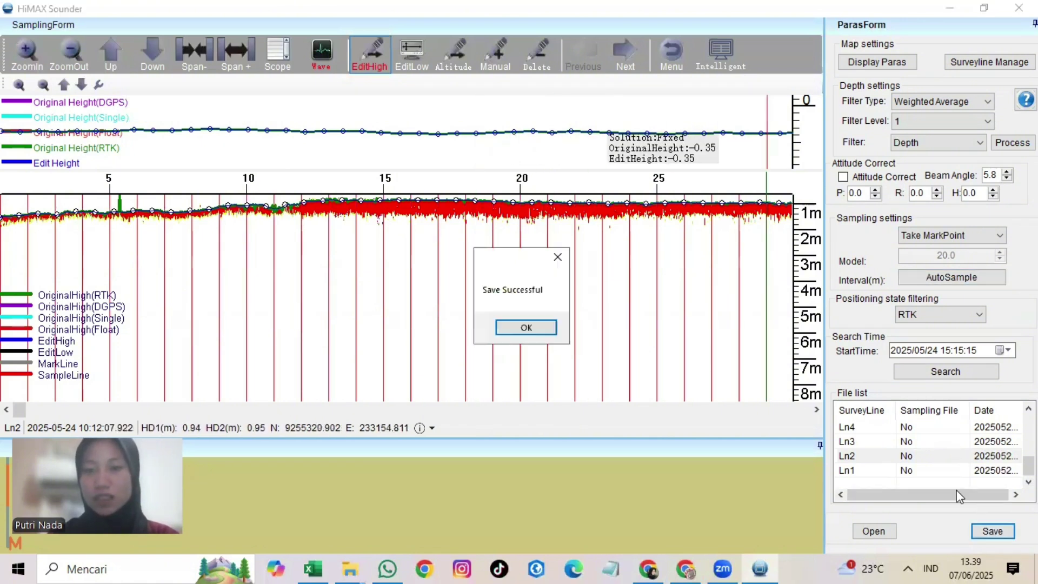
pyautogui.click(526, 328)
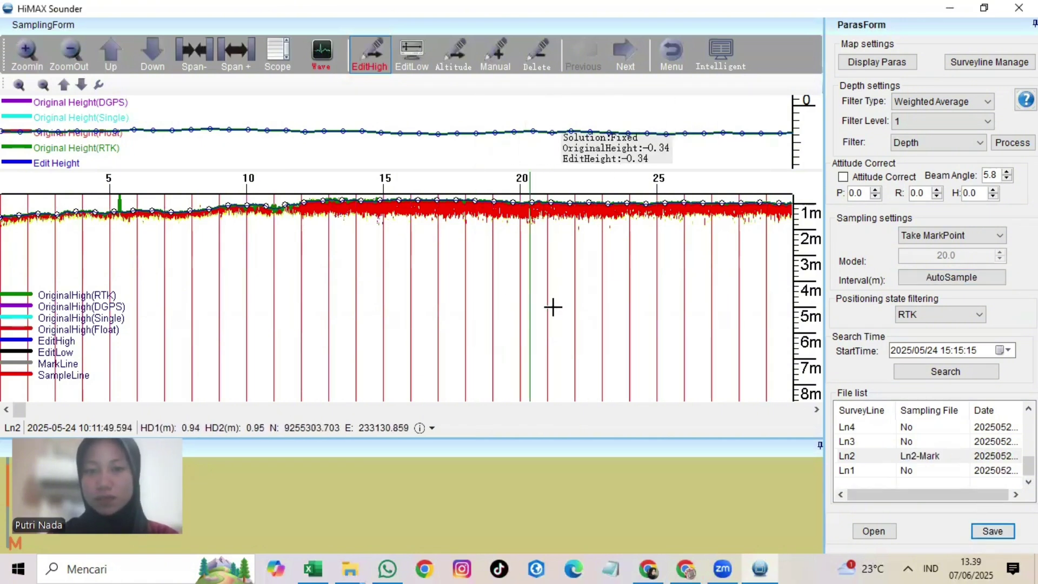
pyautogui.click(884, 430)
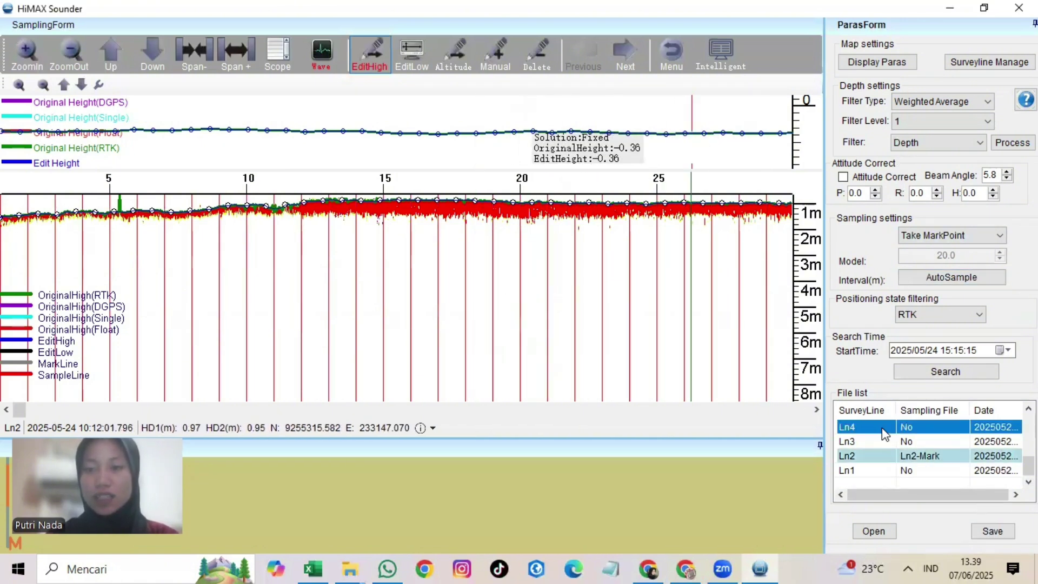
# Step: Load survey line Ln4 and apply the Weighted Average depth filter
pyautogui.click(887, 532)
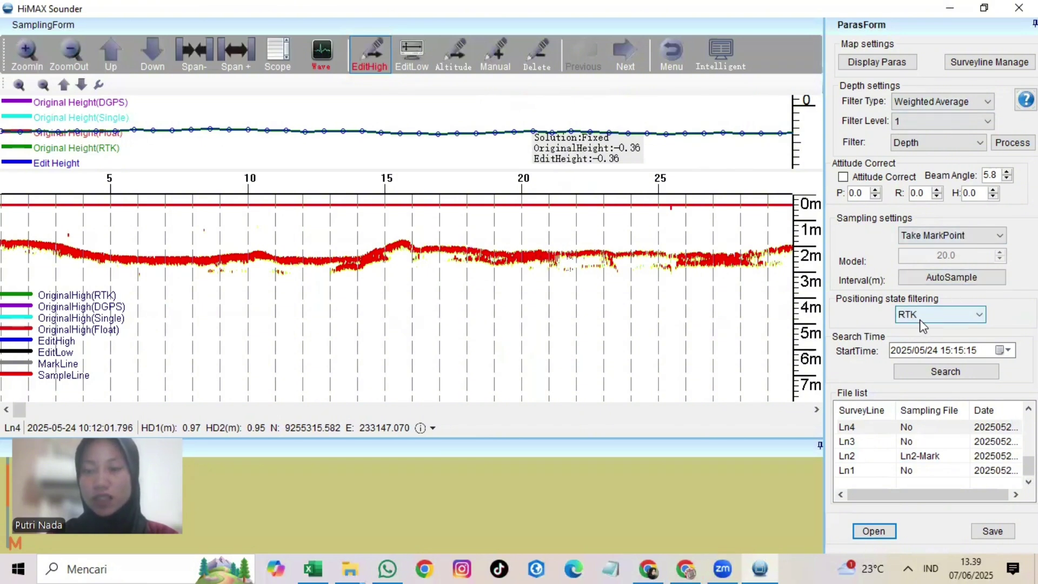
pyautogui.click(921, 103)
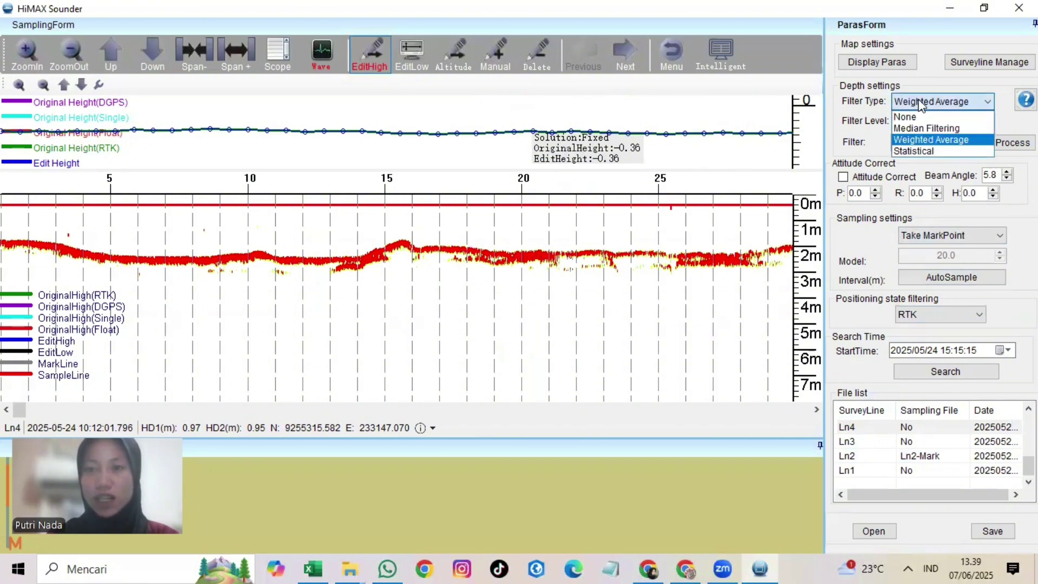
pyautogui.click(938, 140)
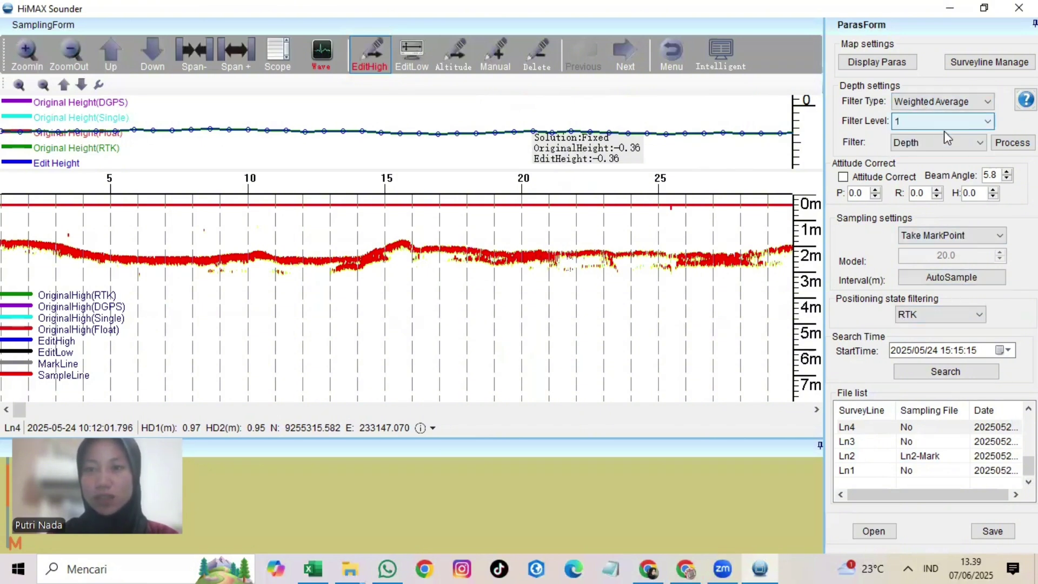
pyautogui.click(1011, 143)
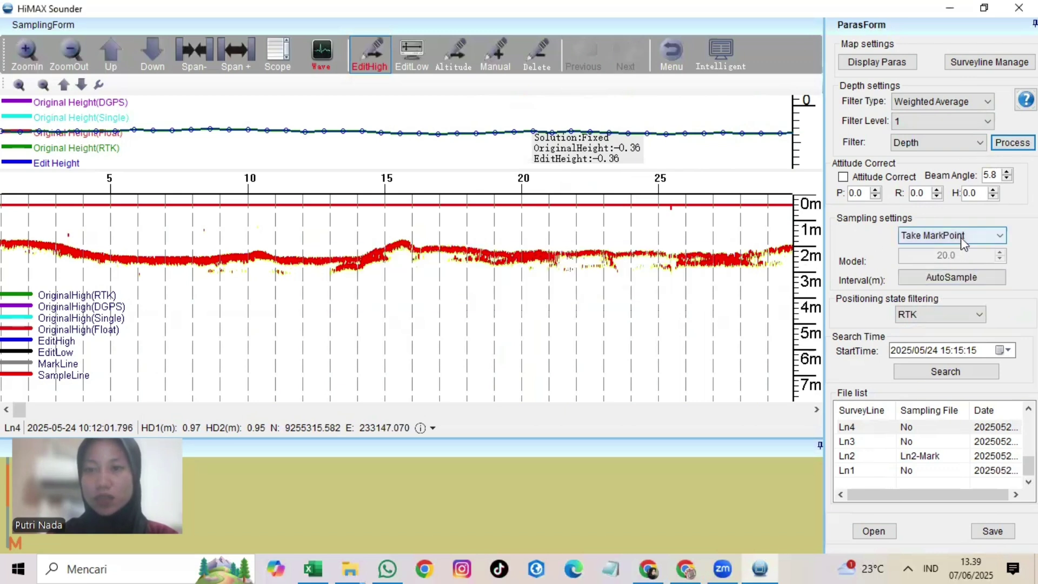
# Step: Auto-sample Ln4, save it as Ln4-Mark, then load survey line Ln3
pyautogui.click(968, 285)
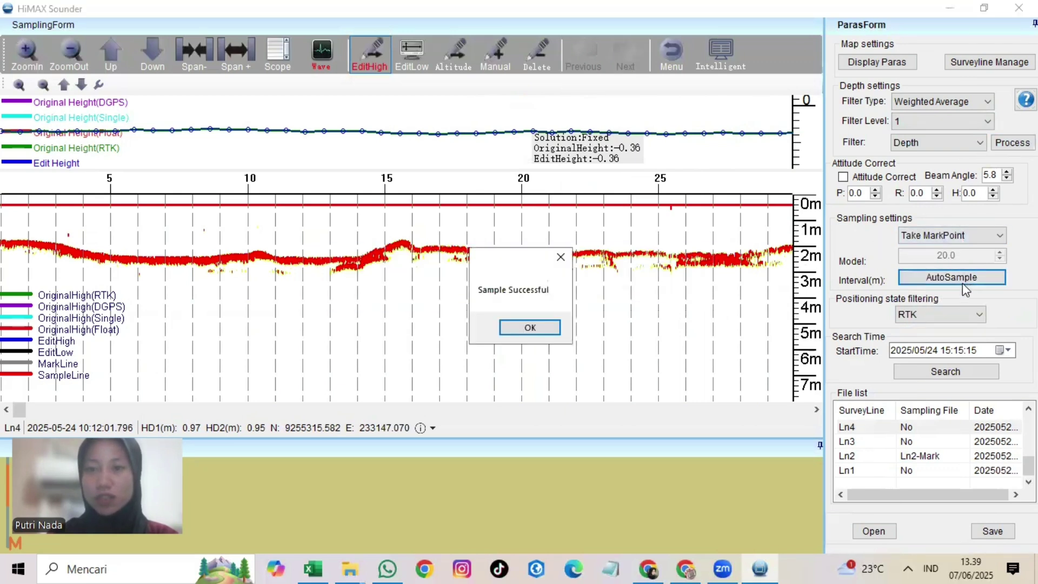
pyautogui.click(529, 326)
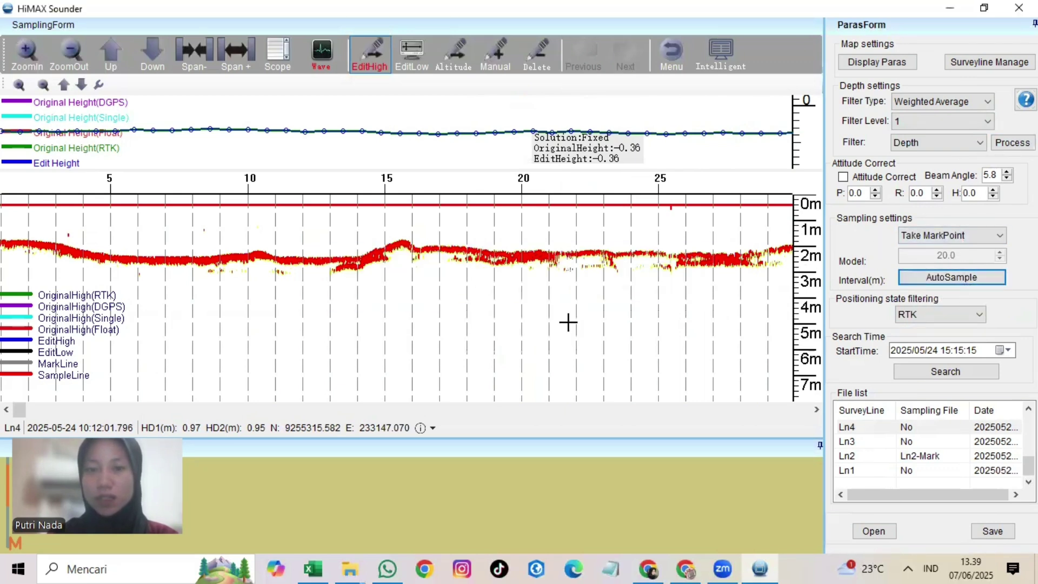
pyautogui.click(1001, 534)
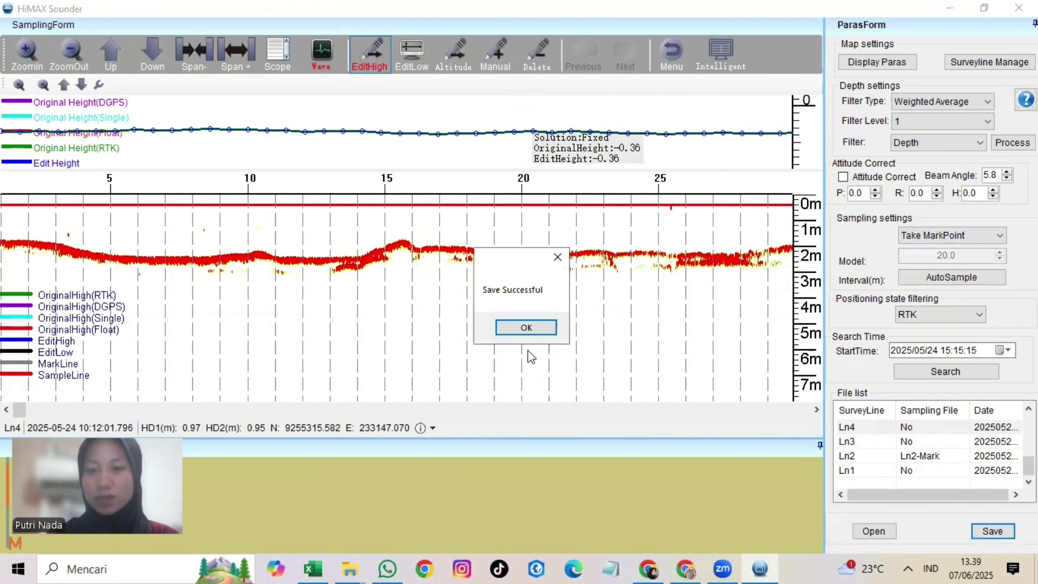
pyautogui.click(526, 331)
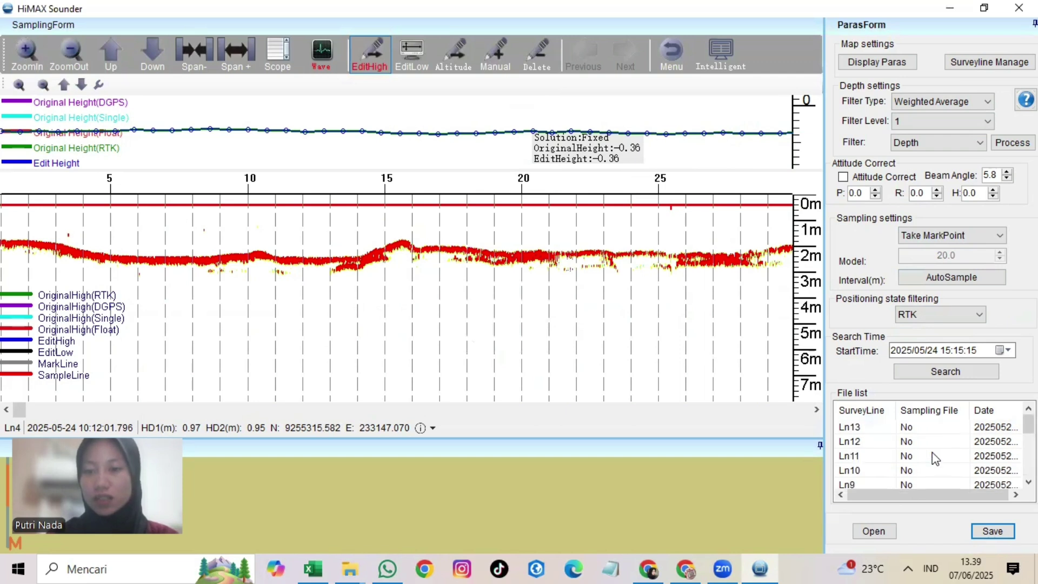
pyautogui.click(921, 443)
pyautogui.click(874, 531)
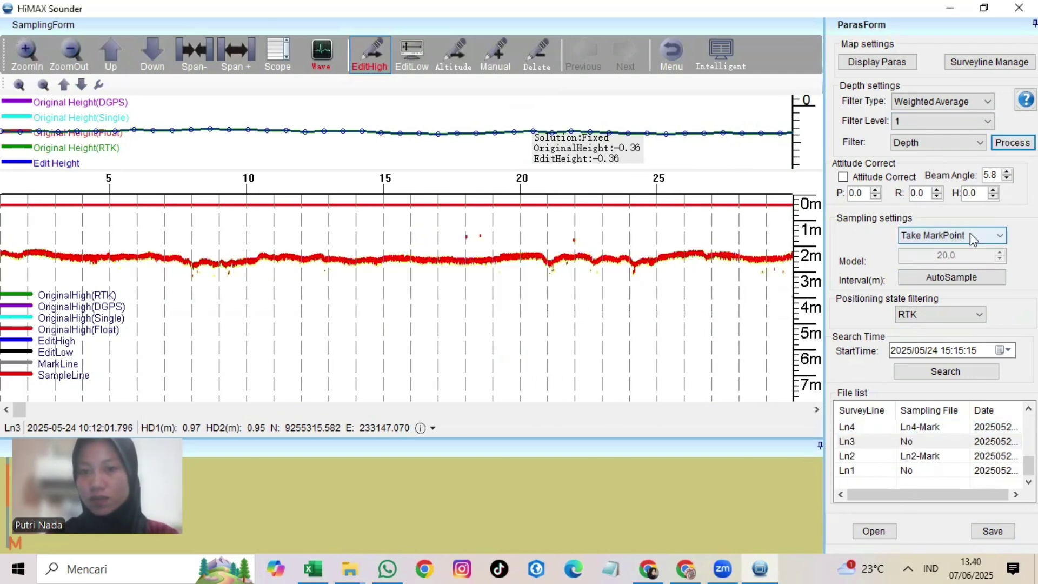
# Step: Auto-sample line Ln3 and save its sampling marks as Ln3-Mark
pyautogui.click(952, 277)
pyautogui.click(549, 330)
pyautogui.click(993, 531)
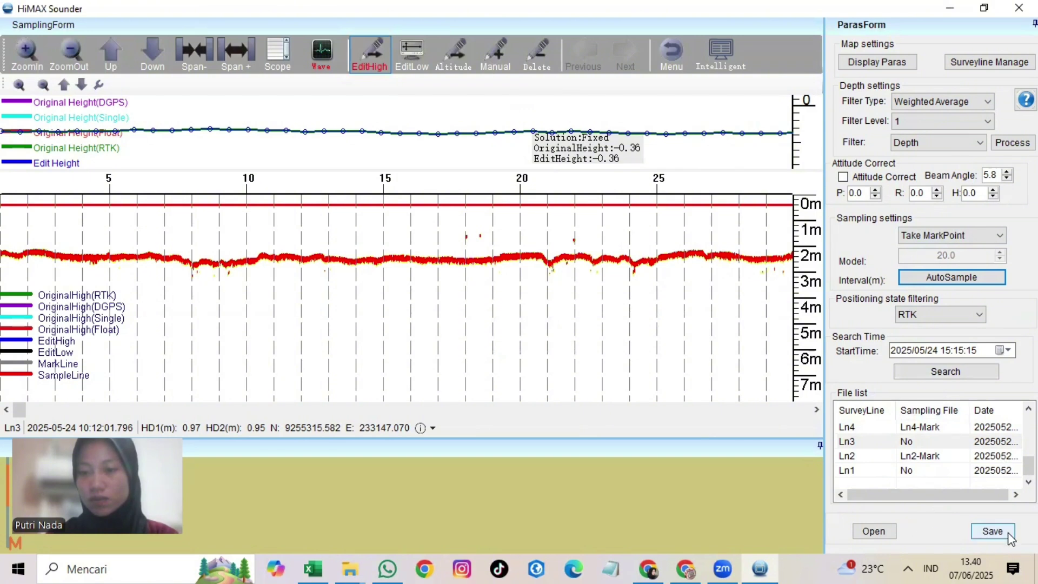
pyautogui.click(550, 330)
# Step: Load survey line Ln1, auto-sample it, and save the marks as Ln1-Mark
pyautogui.click(900, 471)
pyautogui.click(874, 531)
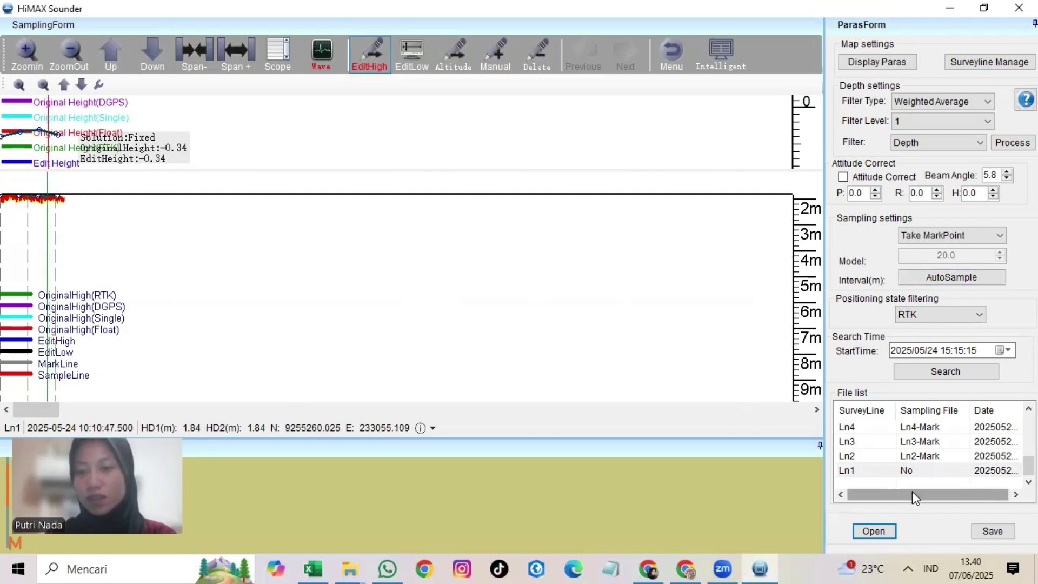
pyautogui.click(974, 282)
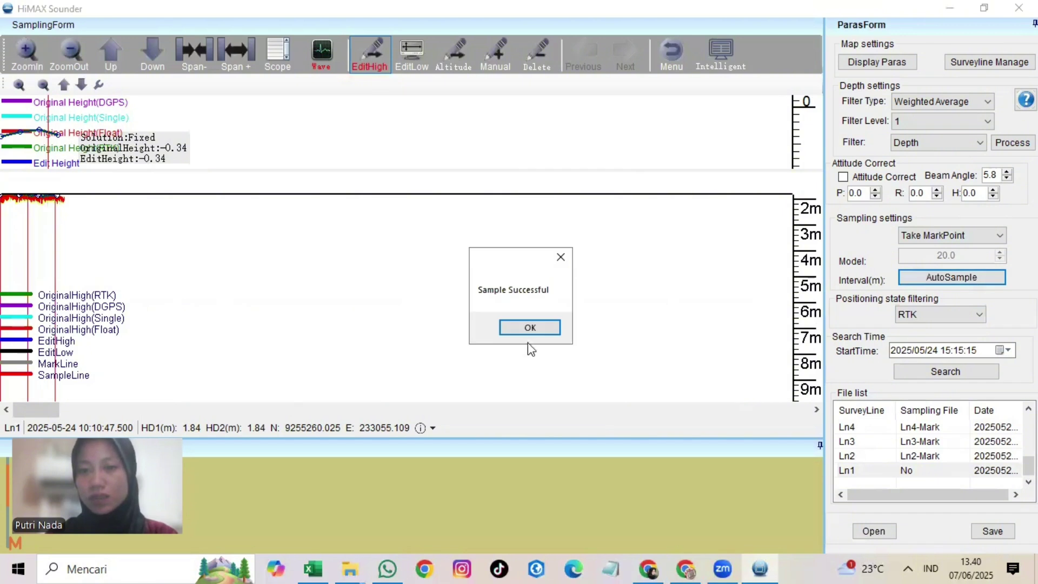
pyautogui.click(529, 338)
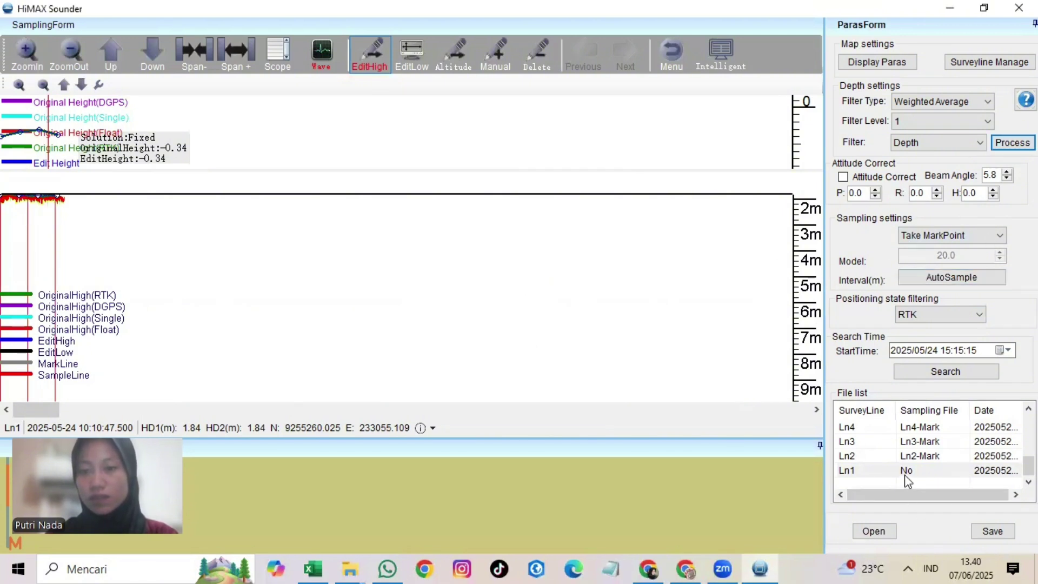
pyautogui.click(993, 531)
pyautogui.click(528, 333)
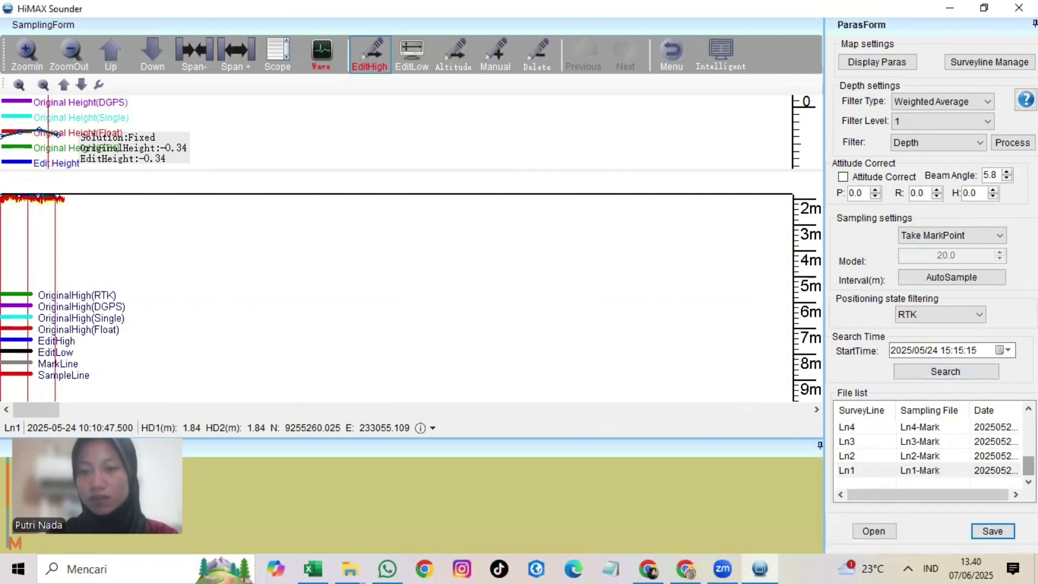
pyautogui.scroll(1, 919, 454)
# Step: Load line Ln5, auto-sample it, and save the Ln5-Mark sampling file, re-sampling as needed
pyautogui.click(847, 427)
pyautogui.click(874, 531)
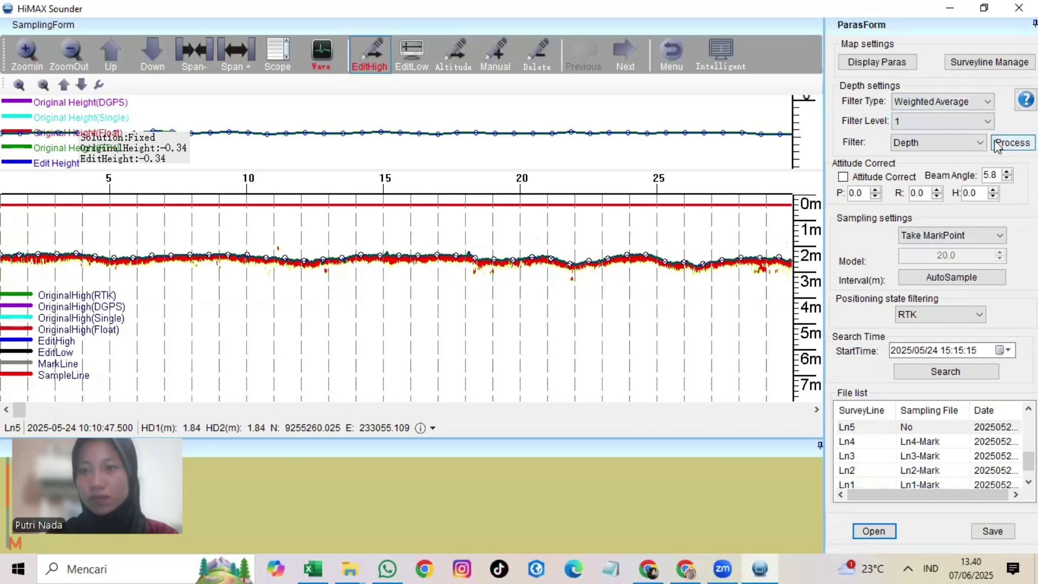
pyautogui.click(952, 277)
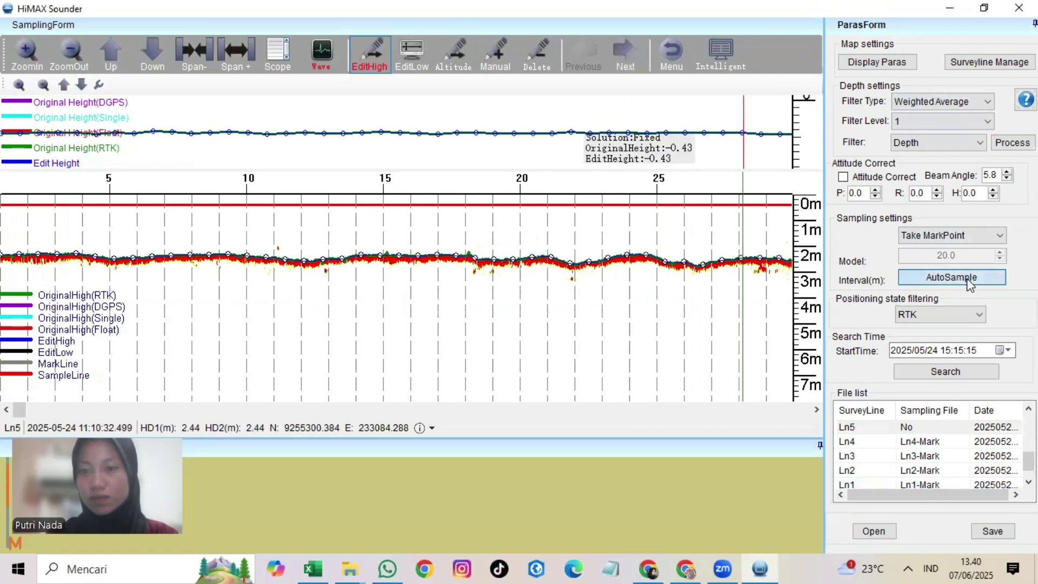
pyautogui.click(993, 531)
pyautogui.click(524, 326)
pyautogui.scroll(2, 914, 454)
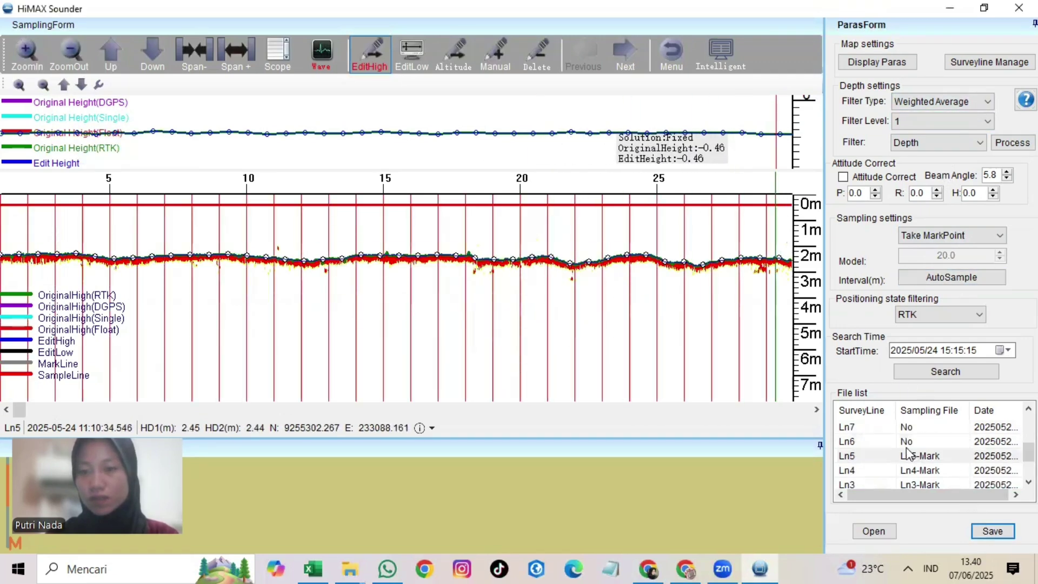
pyautogui.click(908, 453)
pyautogui.click(952, 277)
pyautogui.click(531, 327)
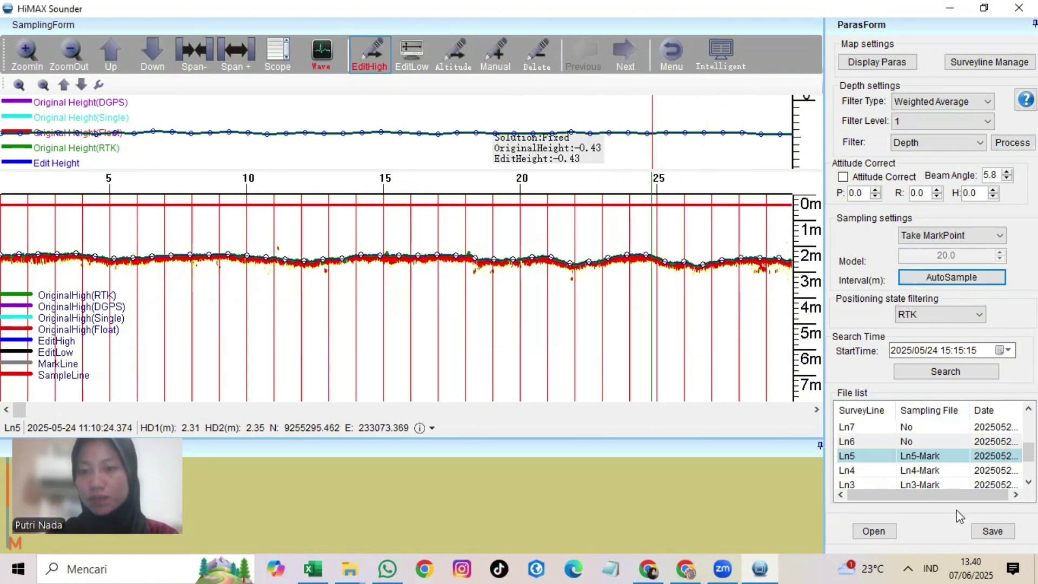
pyautogui.click(993, 531)
pyautogui.click(524, 327)
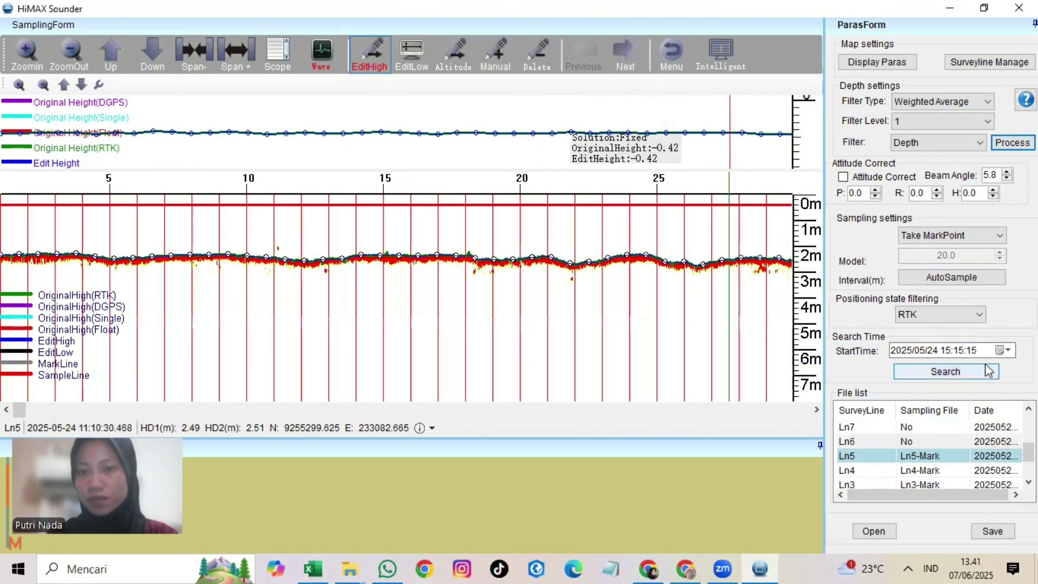
pyautogui.click(950, 279)
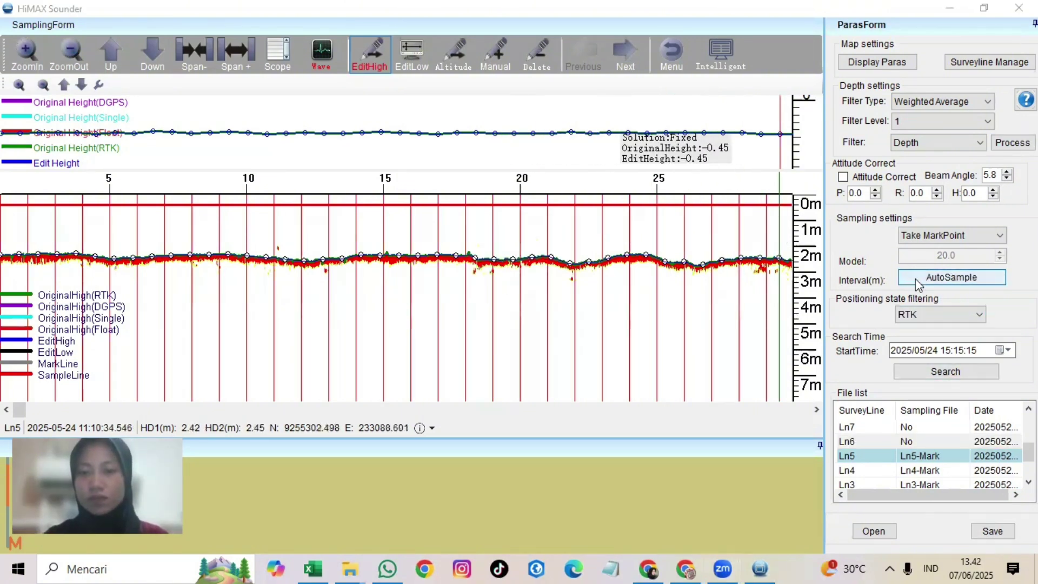
pyautogui.click(918, 285)
# Step: Load line Ln6, auto-sample it, and save the Ln6-Mark sampling file
pyautogui.click(530, 325)
pyautogui.click(901, 442)
pyautogui.click(874, 531)
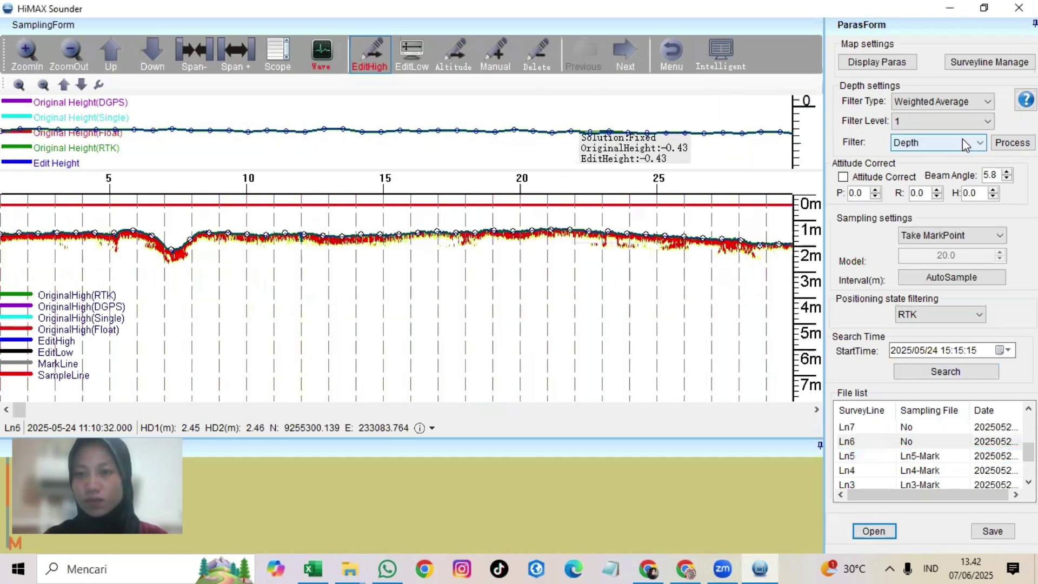
pyautogui.click(952, 277)
pyautogui.click(528, 326)
pyautogui.click(993, 531)
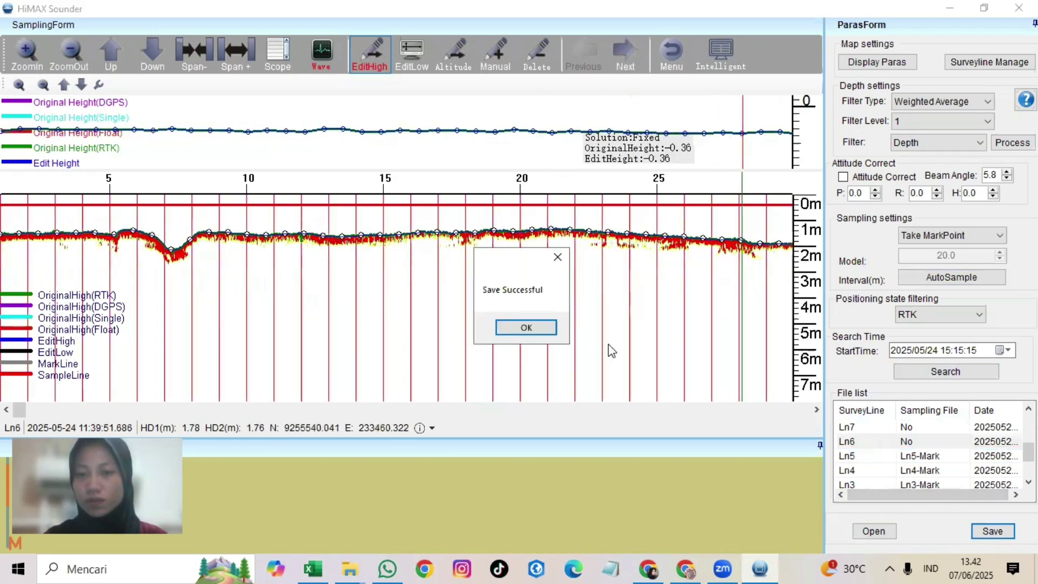
pyautogui.click(526, 327)
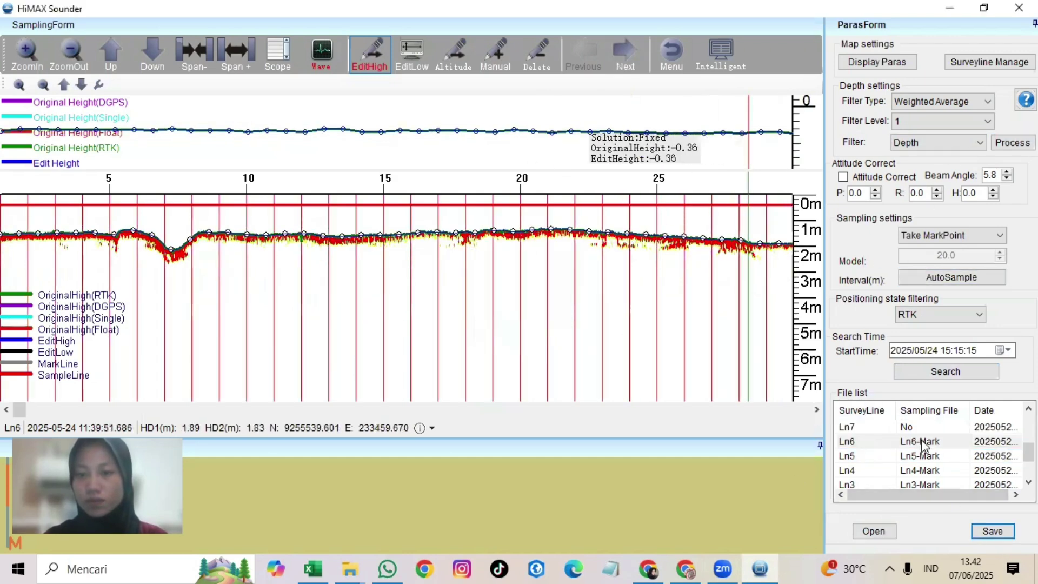
pyautogui.click(943, 278)
pyautogui.click(527, 327)
pyautogui.click(993, 531)
pyautogui.click(529, 326)
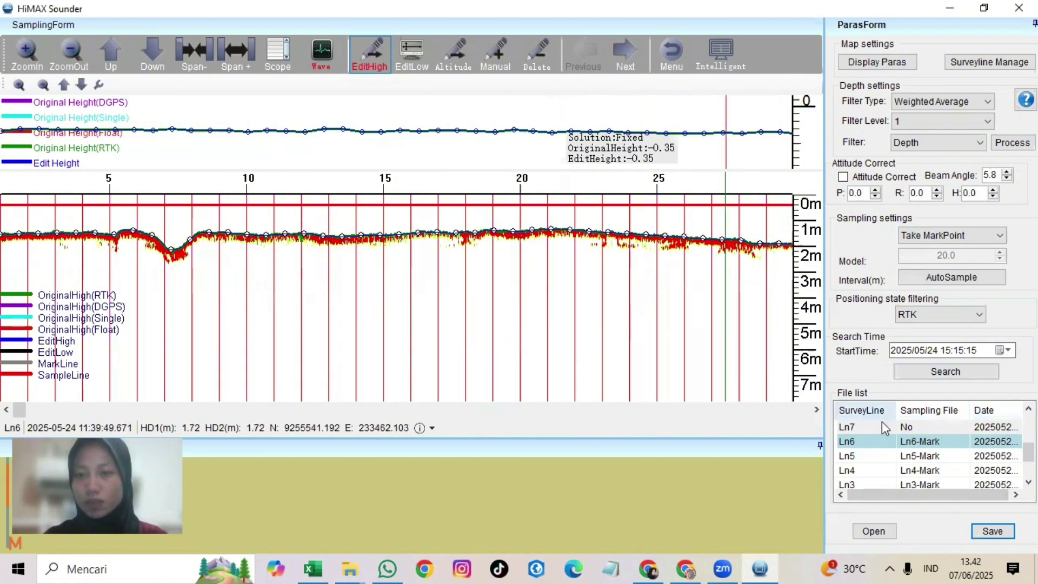
# Step: Auto-sample lines Ln7 and Ln8 and save their Mark sampling files
pyautogui.click(885, 427)
pyautogui.click(874, 531)
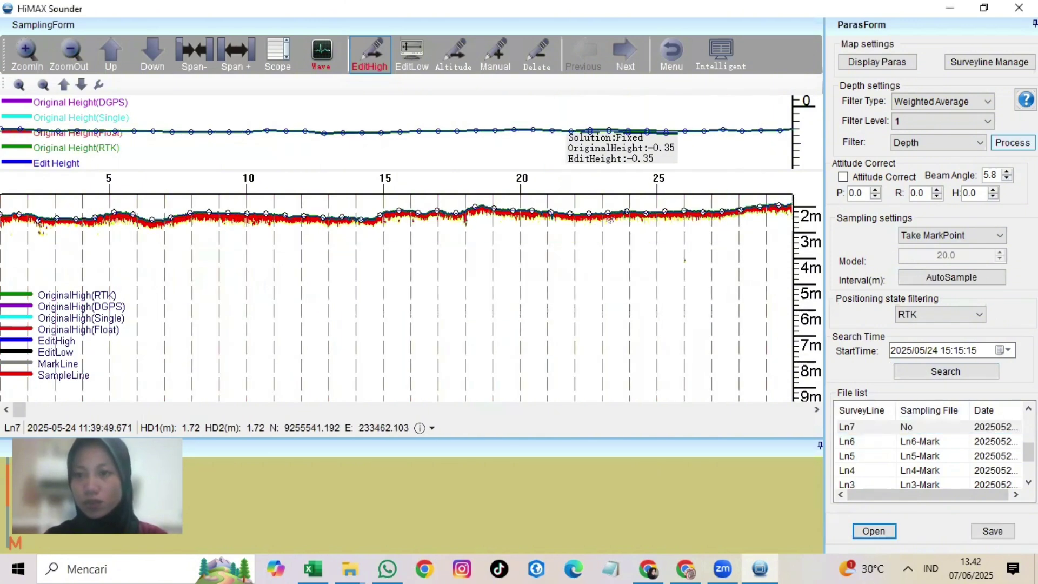
pyautogui.click(952, 277)
pyautogui.click(527, 326)
pyautogui.click(993, 531)
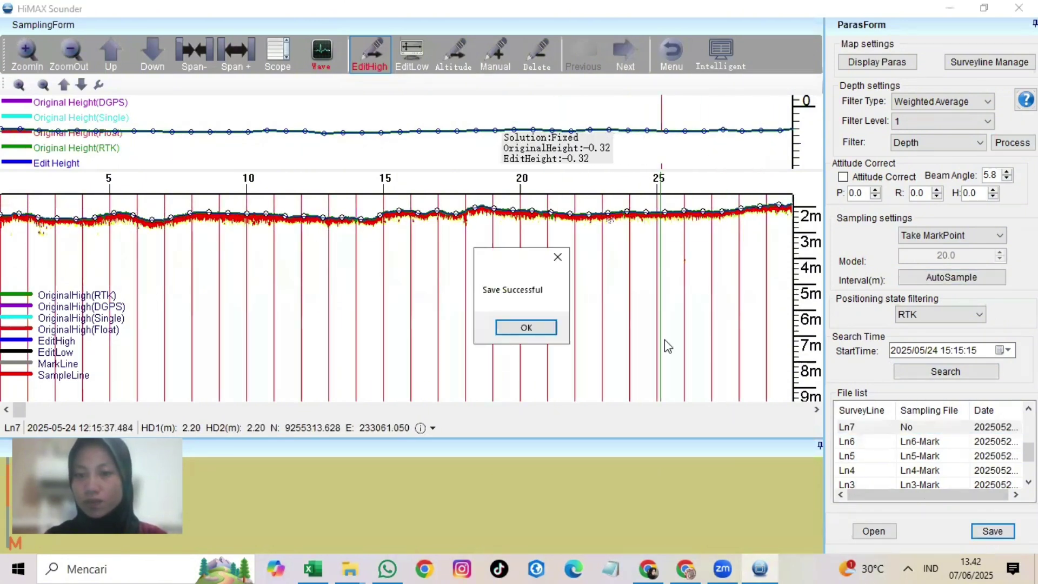
pyautogui.click(526, 327)
pyautogui.click(888, 470)
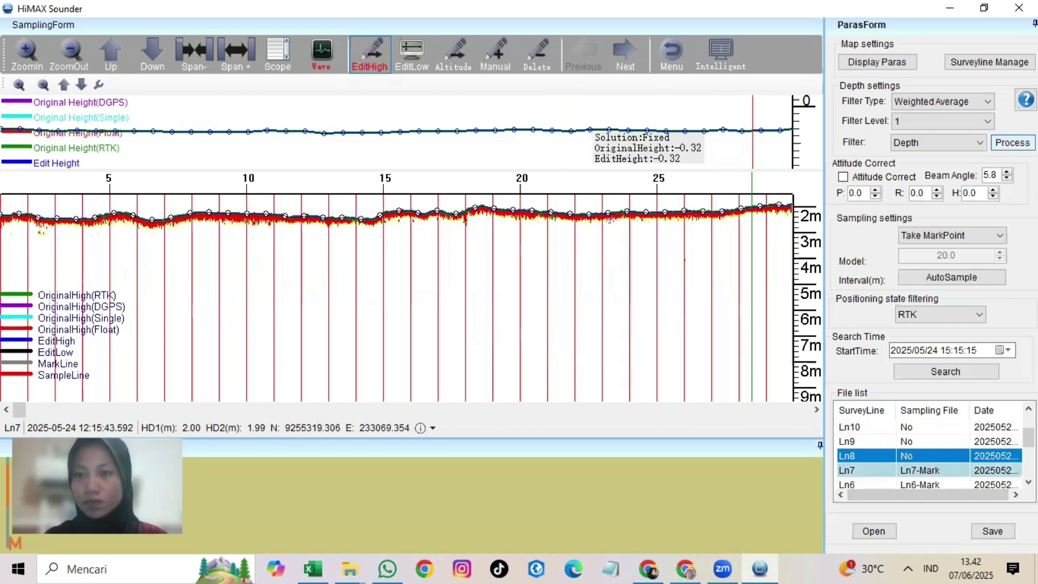
pyautogui.click(887, 456)
pyautogui.click(873, 531)
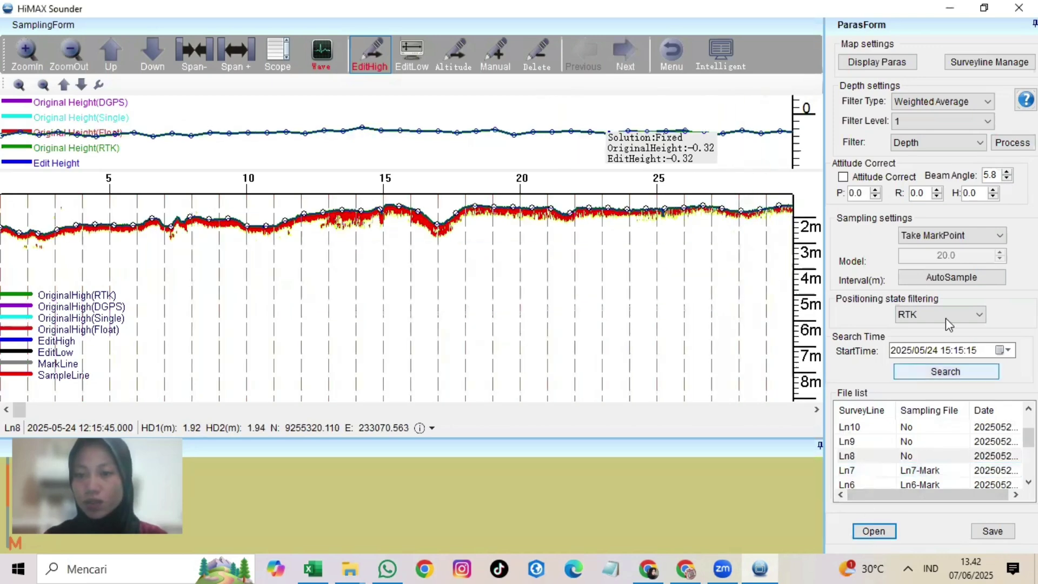
pyautogui.click(937, 279)
pyautogui.click(527, 327)
pyautogui.click(993, 532)
pyautogui.click(527, 326)
# Step: Auto-sample lines Ln9 and Ln10 and save their Mark sampling files
pyautogui.click(865, 442)
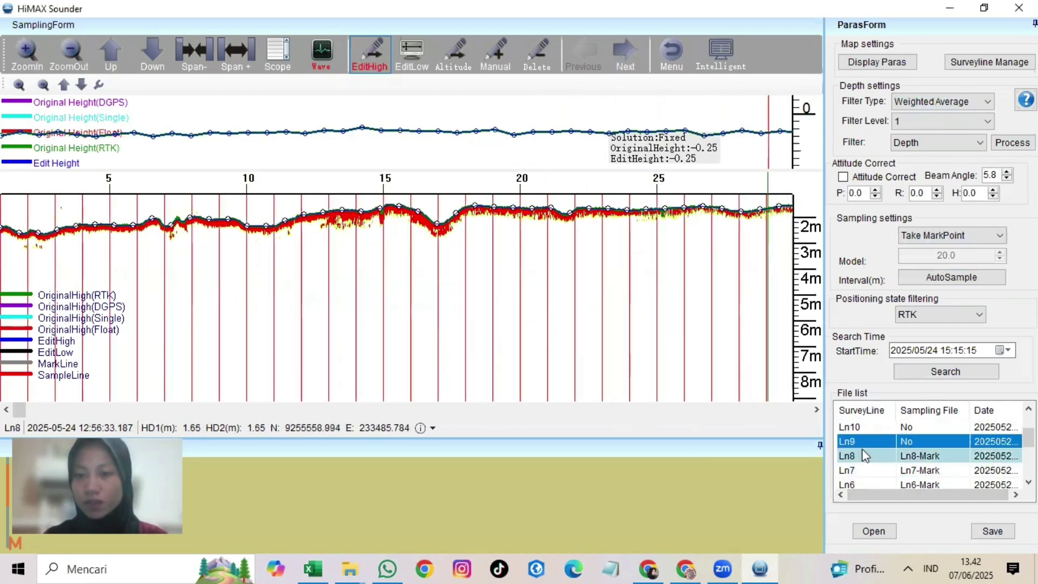
pyautogui.click(874, 531)
pyautogui.click(952, 277)
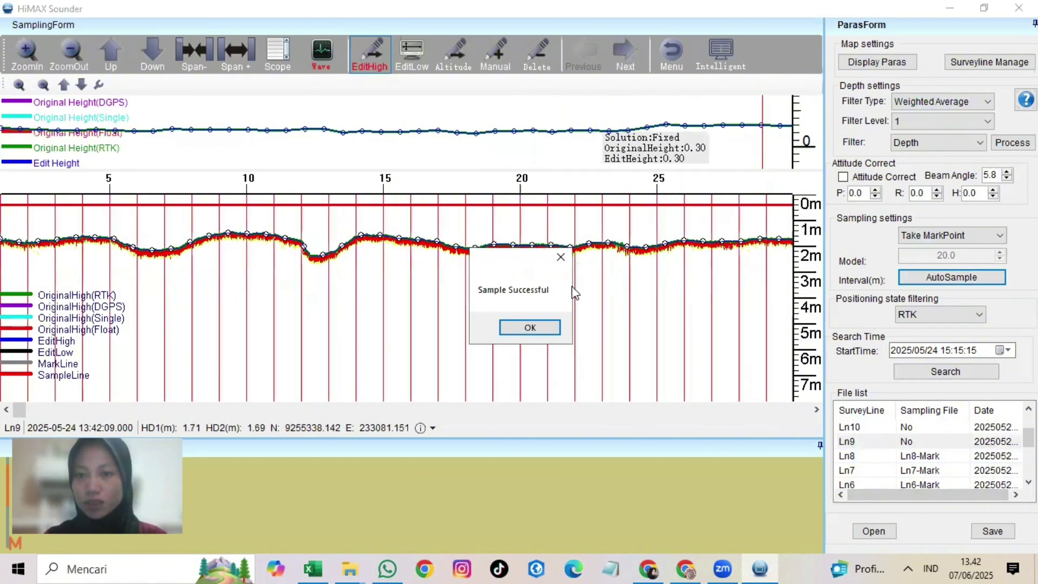
pyautogui.click(530, 327)
pyautogui.click(993, 531)
pyautogui.click(527, 326)
pyautogui.click(866, 427)
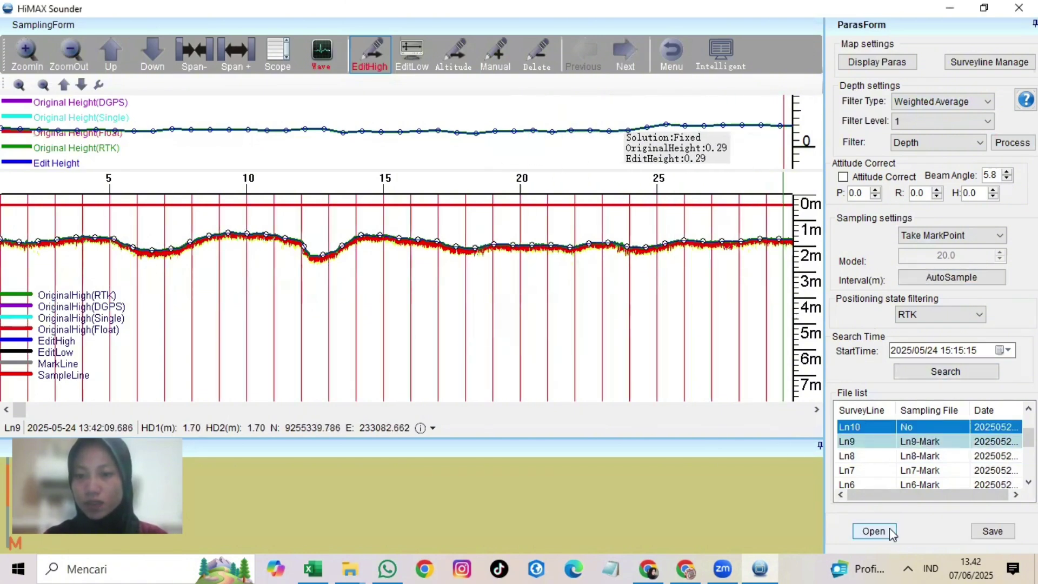
pyautogui.click(874, 531)
pyautogui.press('Return')
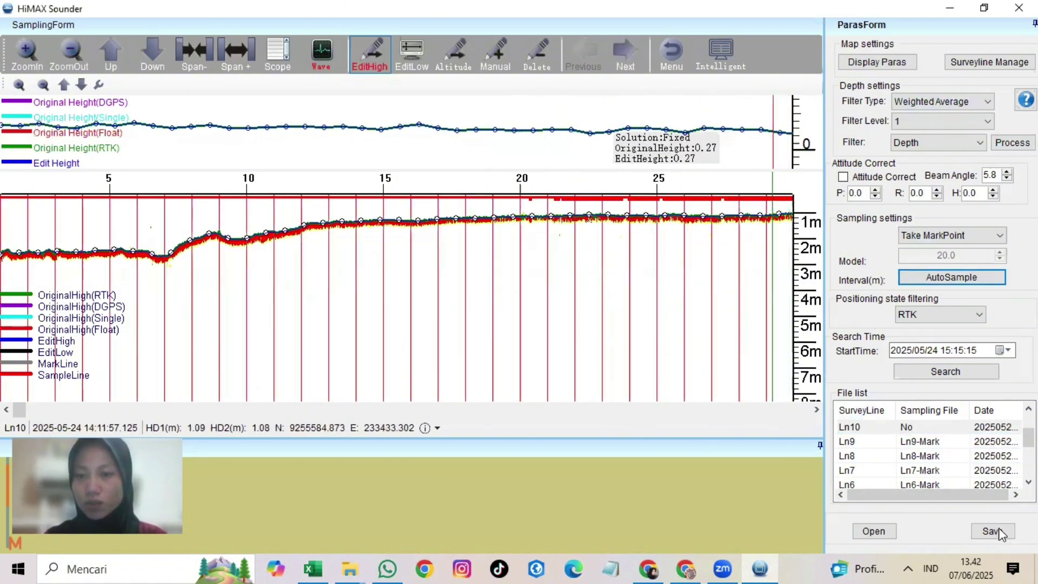
pyautogui.press('Return')
# Step: Auto-sample lines Ln11 and Ln12 and save their Mark sampling files
pyautogui.click(879, 530)
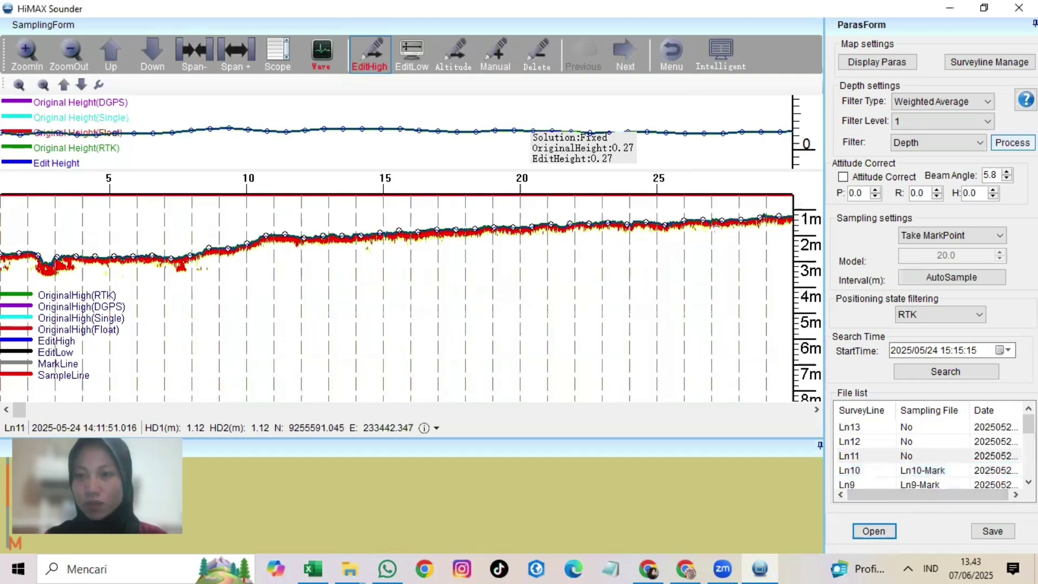
pyautogui.click(962, 276)
pyautogui.click(554, 328)
pyautogui.click(992, 531)
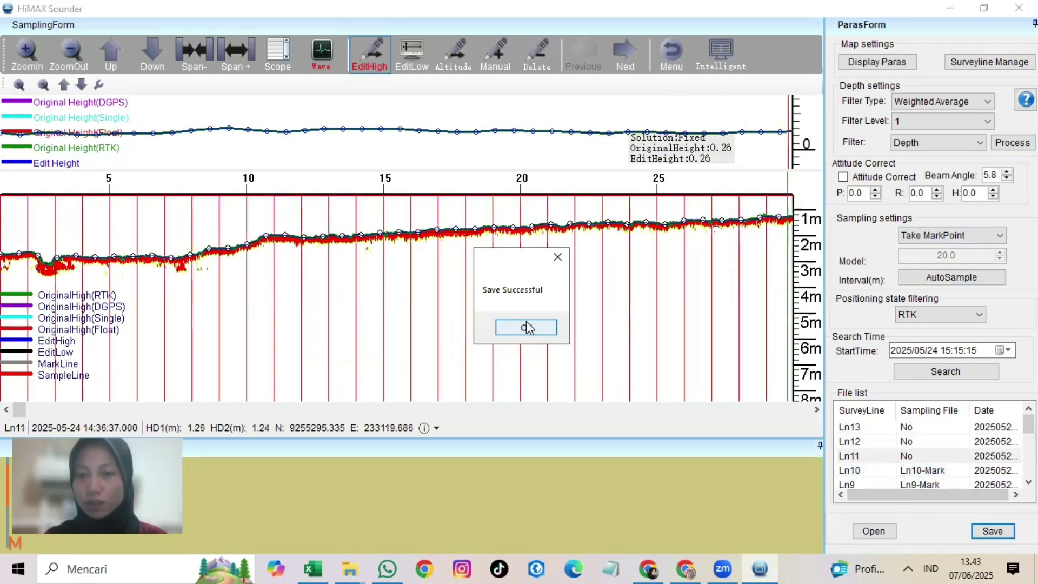
pyautogui.click(528, 327)
pyautogui.click(919, 441)
pyautogui.click(874, 531)
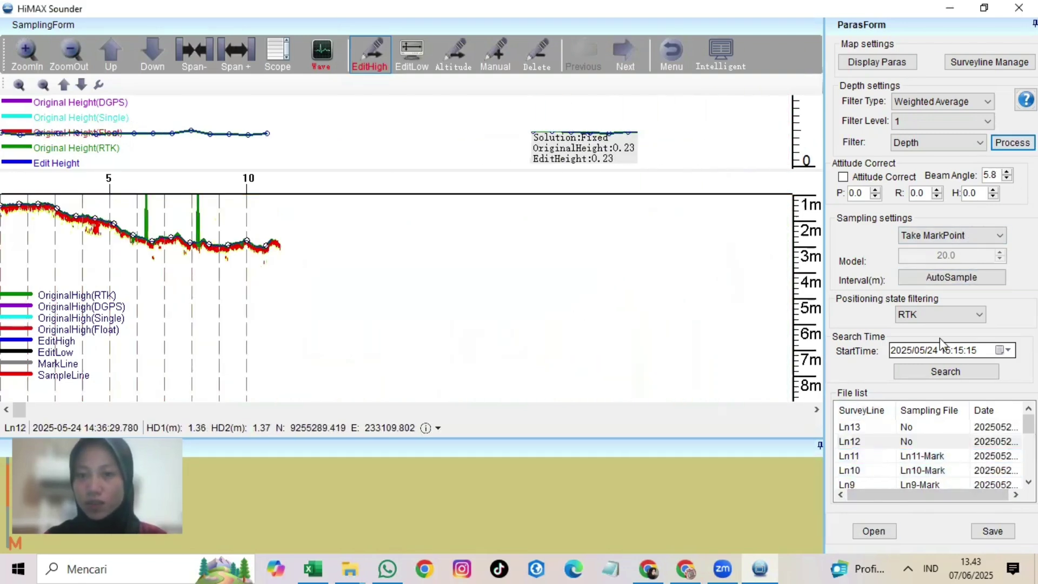
pyautogui.click(952, 277)
pyautogui.click(530, 327)
pyautogui.click(993, 531)
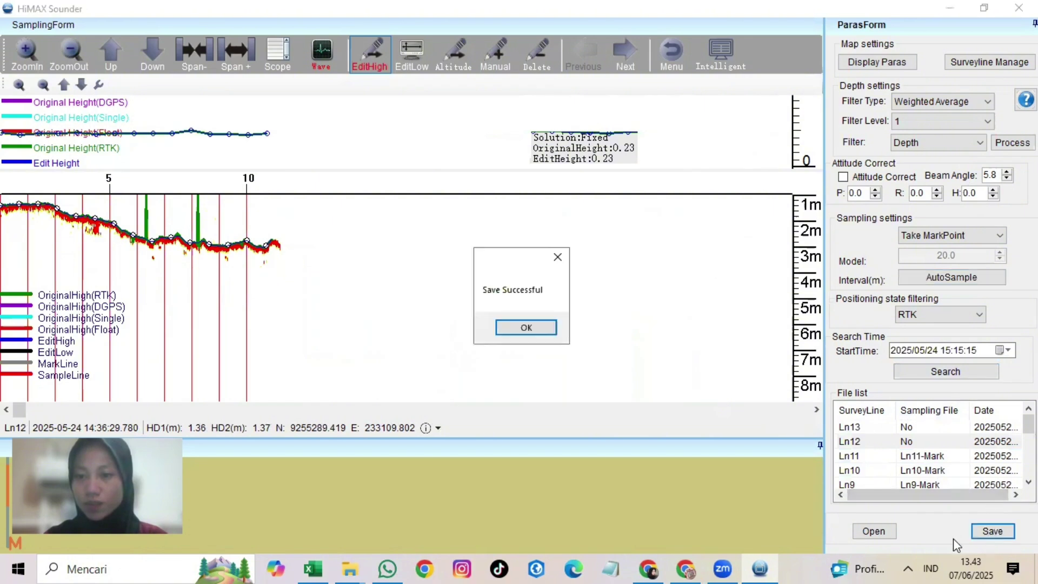
pyautogui.click(528, 327)
# Step: Auto-sample line Ln13 and save its Ln13-Mark sampling file
pyautogui.click(887, 427)
pyautogui.click(875, 531)
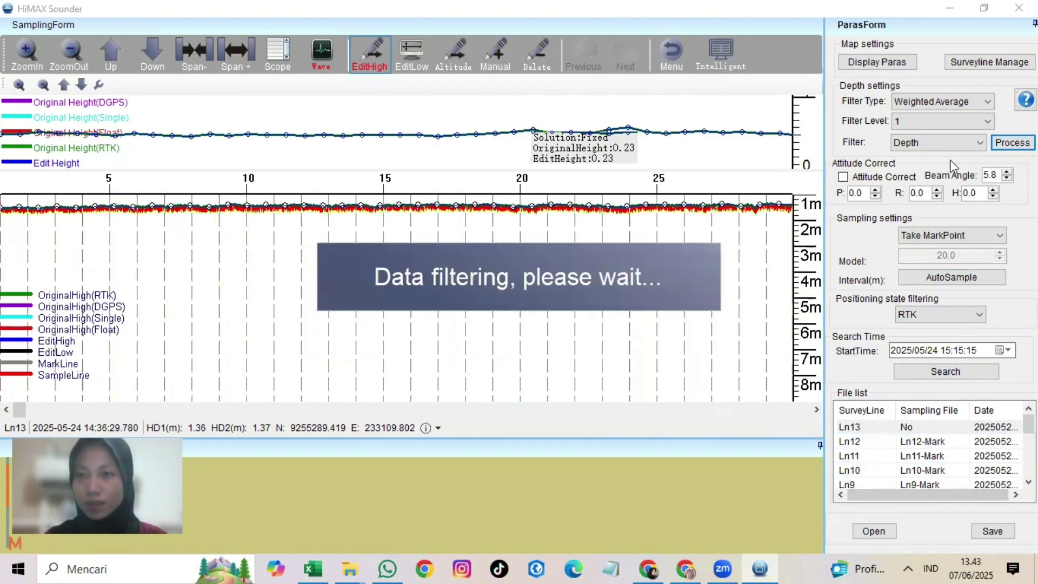
pyautogui.click(952, 276)
pyautogui.click(528, 327)
pyautogui.click(992, 531)
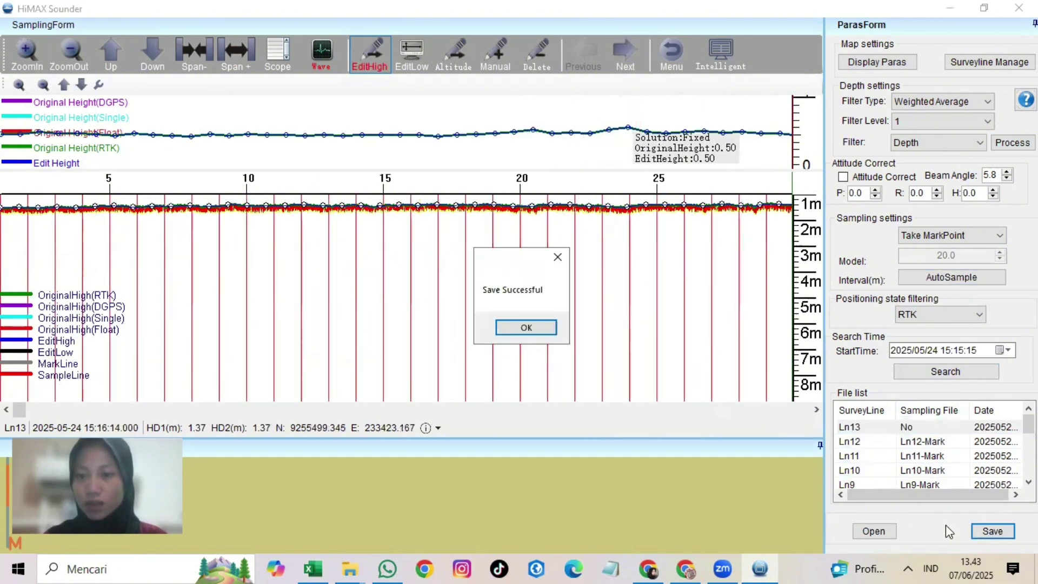
pyautogui.click(529, 327)
pyautogui.scroll(-3, 914, 454)
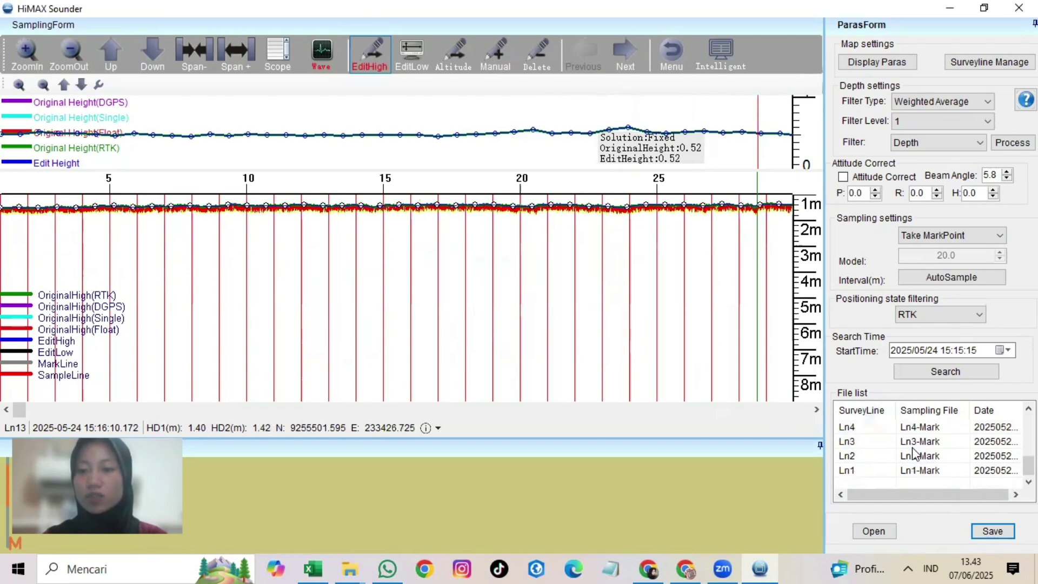
pyautogui.scroll(3, 914, 454)
pyautogui.scroll(-3, 914, 453)
pyautogui.scroll(3, 914, 453)
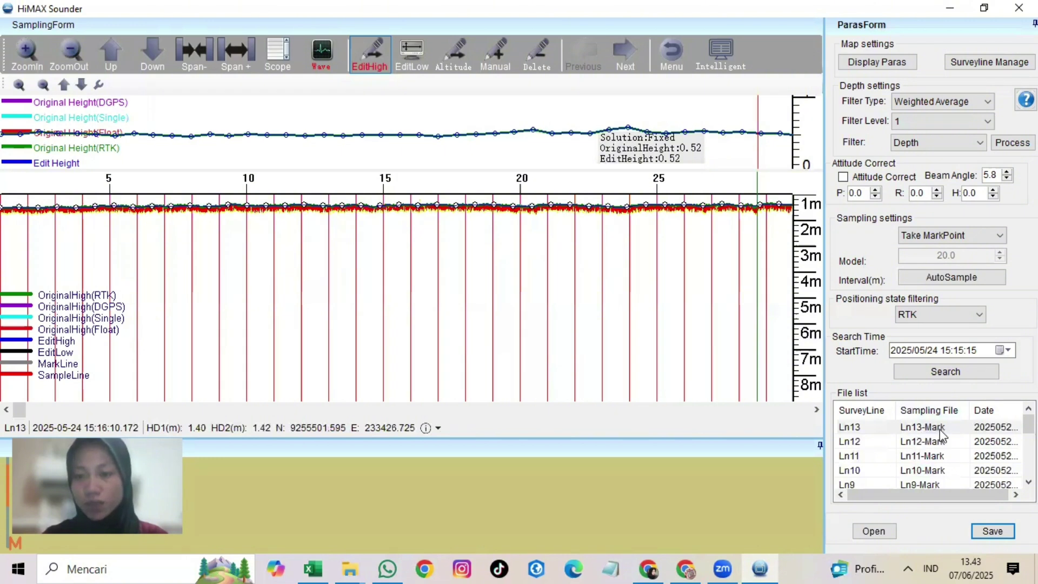
pyautogui.scroll(-1, 941, 447)
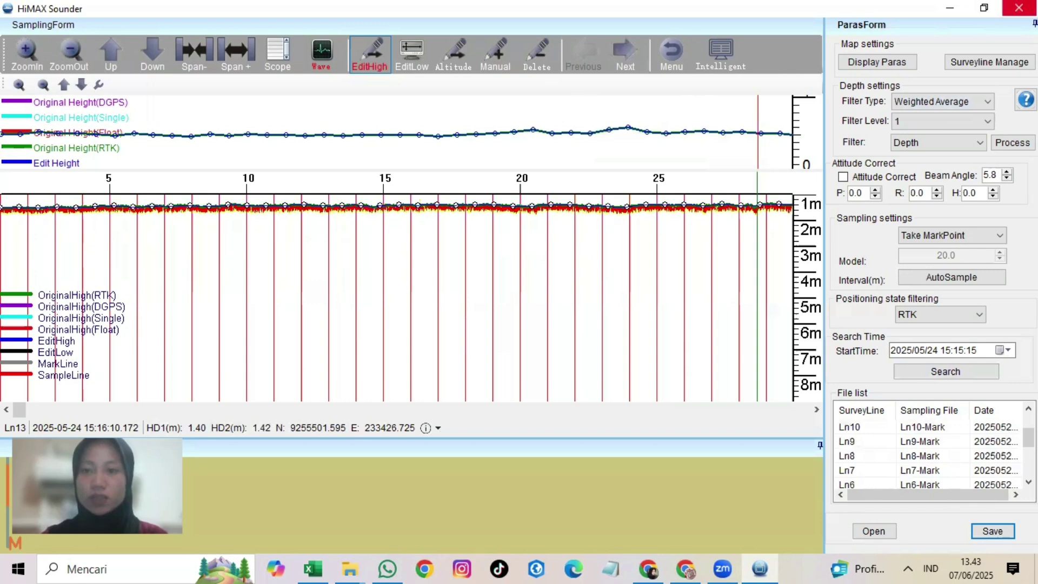
# Step: Open the survey results and calculate contours with a 2.5 m step
pyautogui.click(1019, 8)
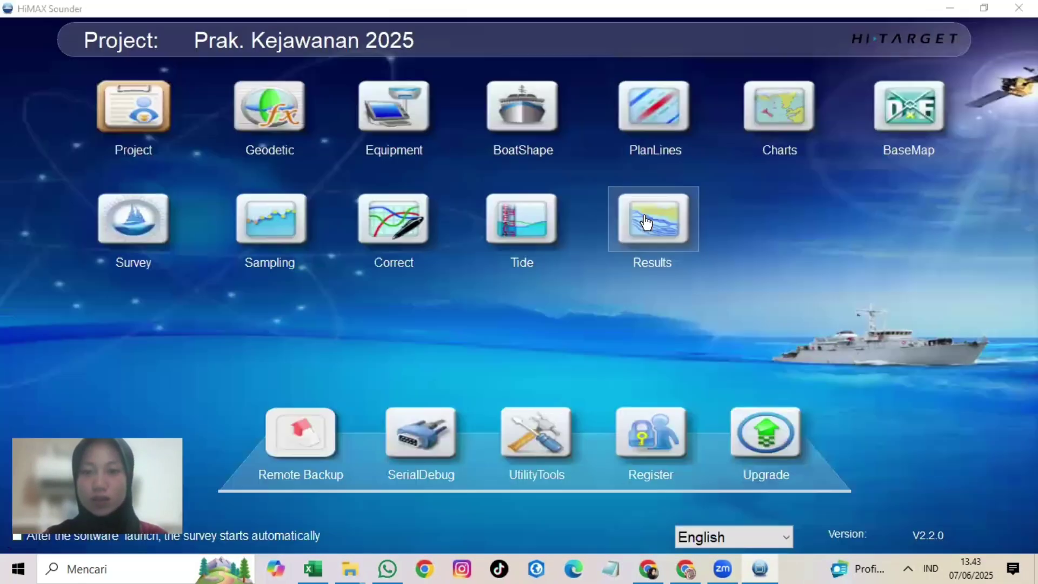
pyautogui.click(646, 221)
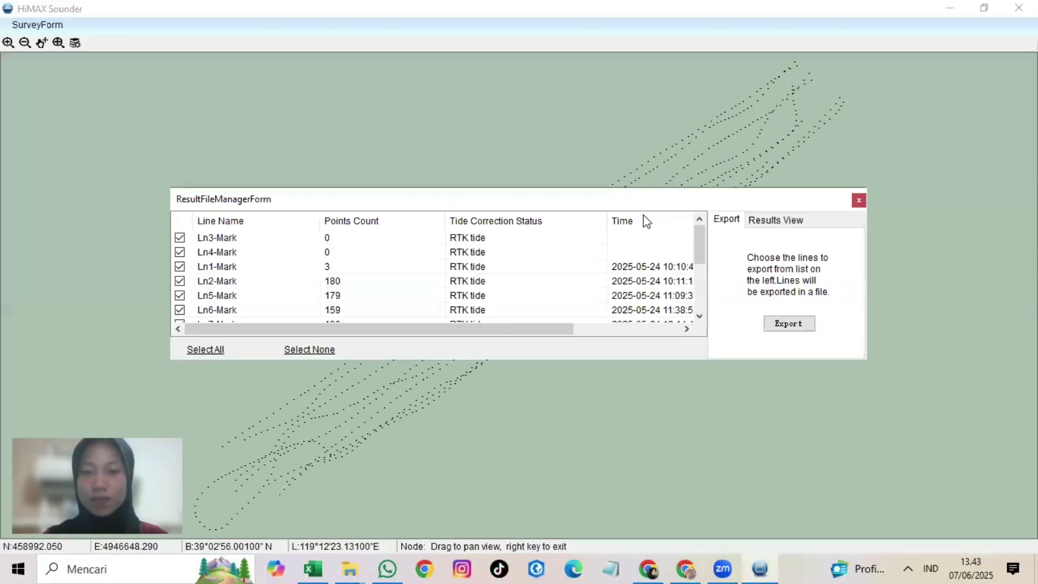
pyautogui.moveTo(702, 246)
pyautogui.mouseDown()
pyautogui.moveTo(701, 316)
pyautogui.moveTo(699, 238)
pyautogui.mouseUp()
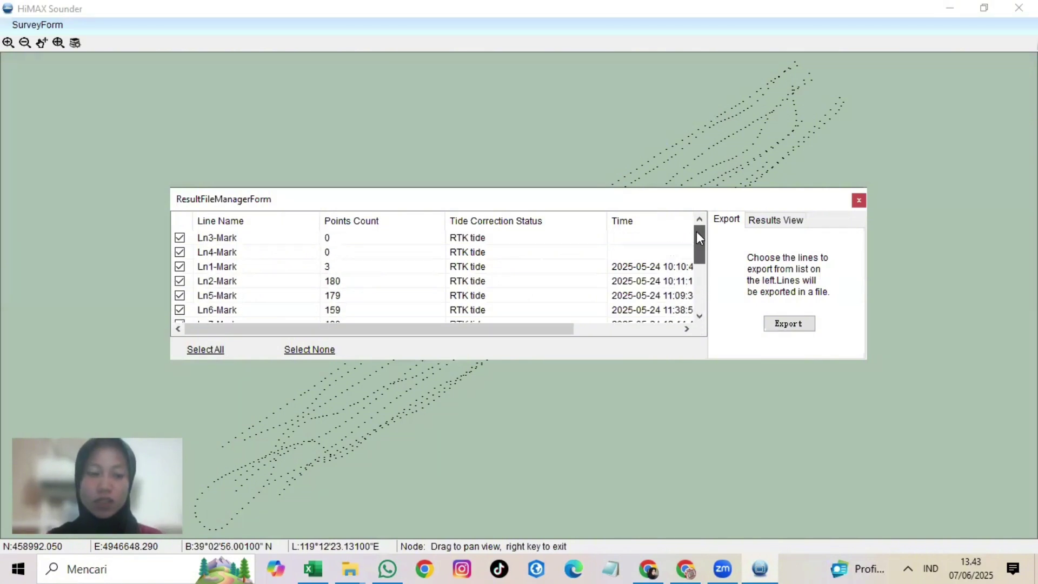
pyautogui.click(763, 222)
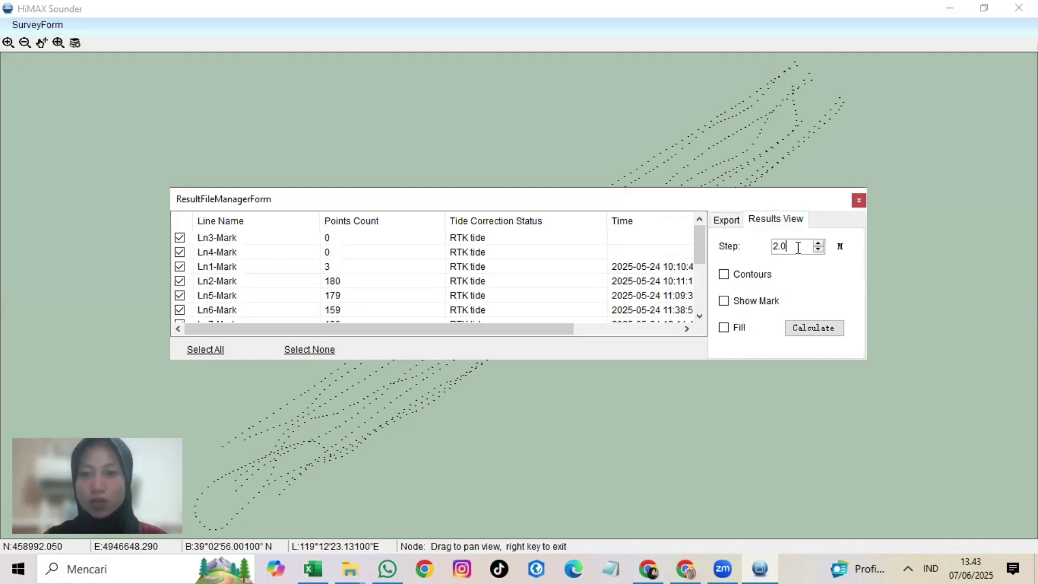
pyautogui.write('5')
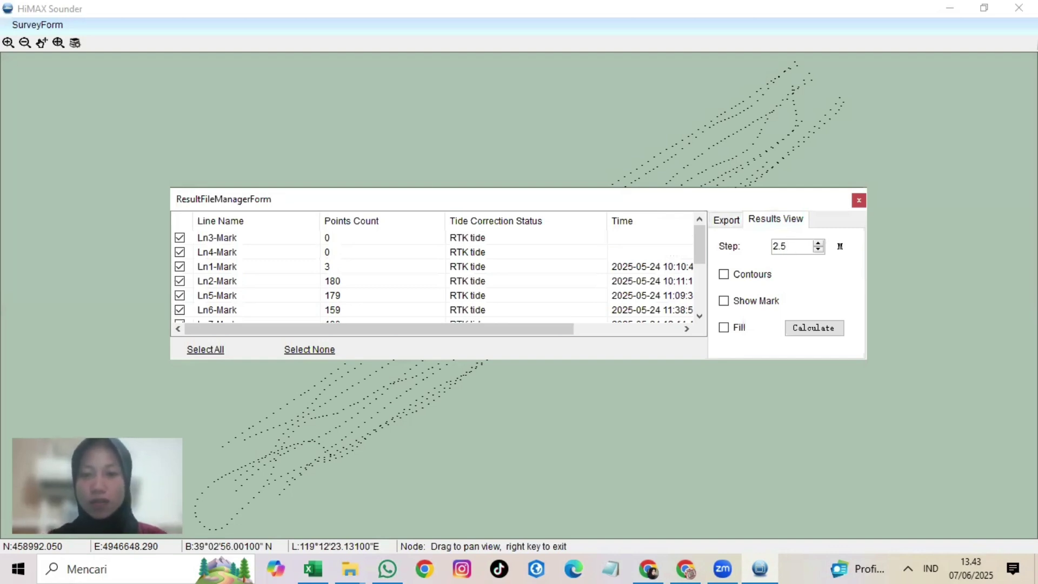
pyautogui.click(753, 274)
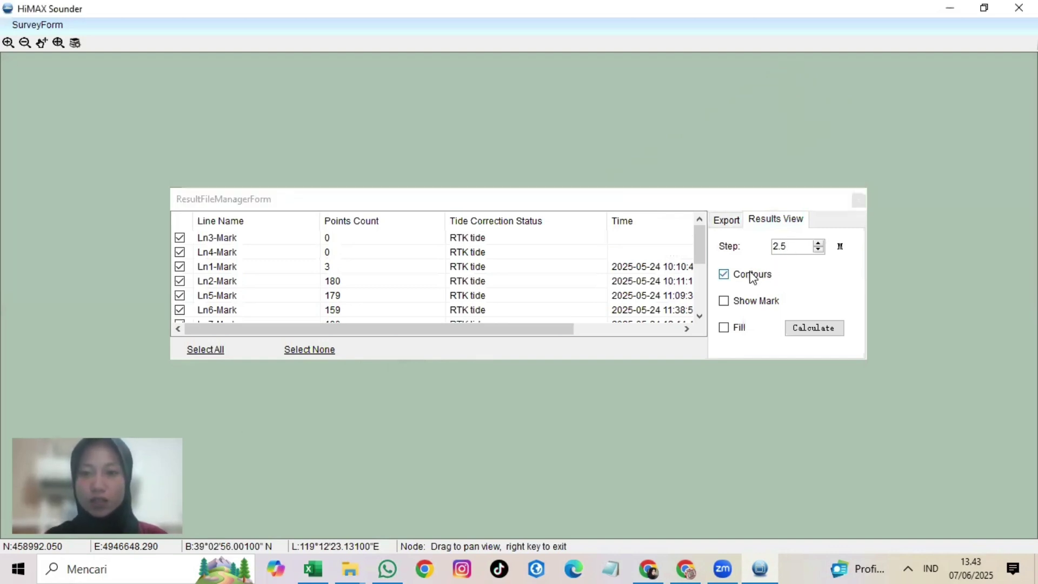
pyautogui.click(826, 329)
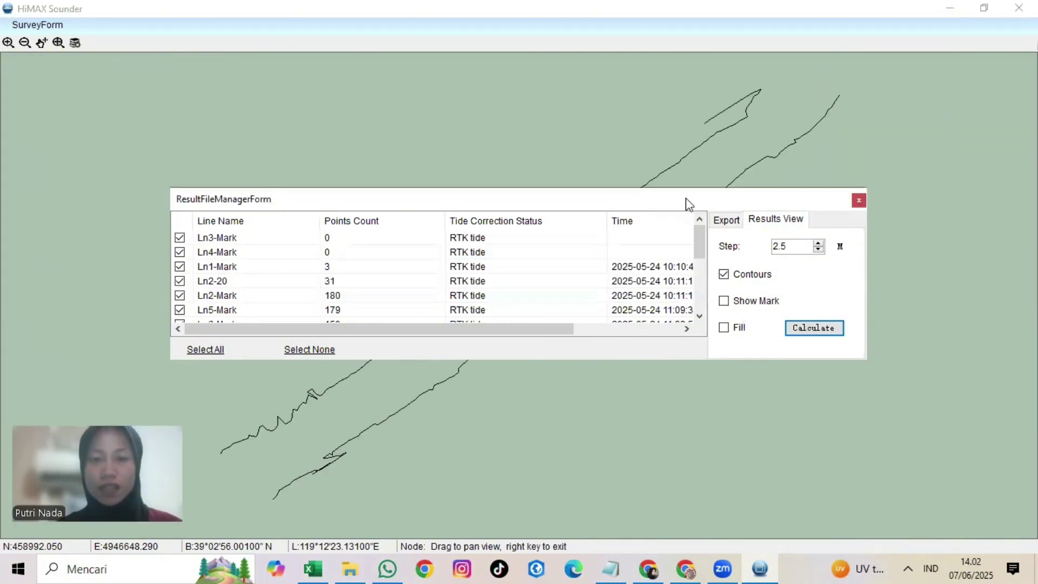
pyautogui.moveTo(688, 204); pyautogui.dragTo(988, 410)
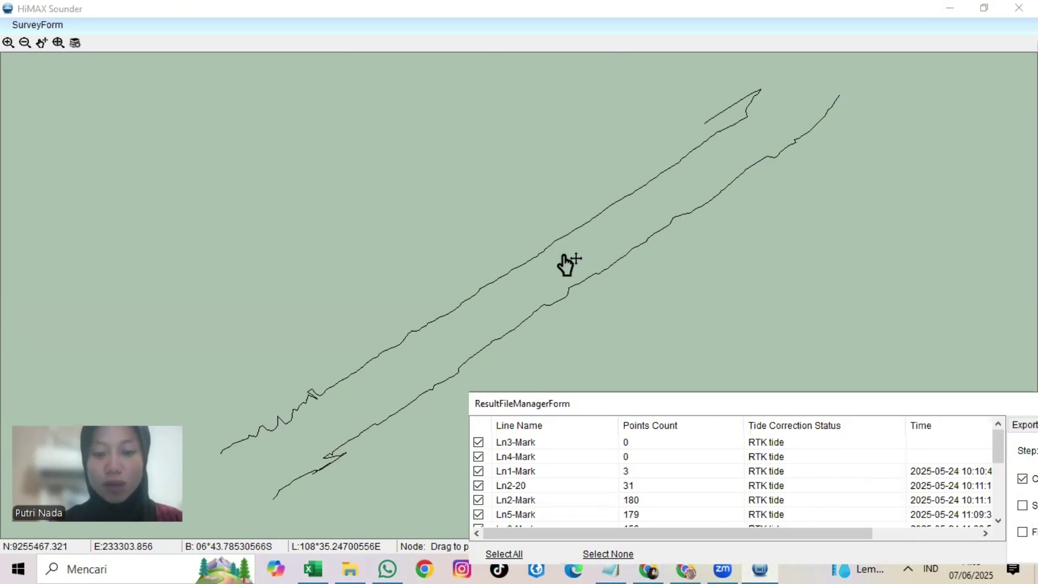
# Step: Turn contours off and display the sampled depth mark labels instead
pyautogui.doubleClick(619, 404)
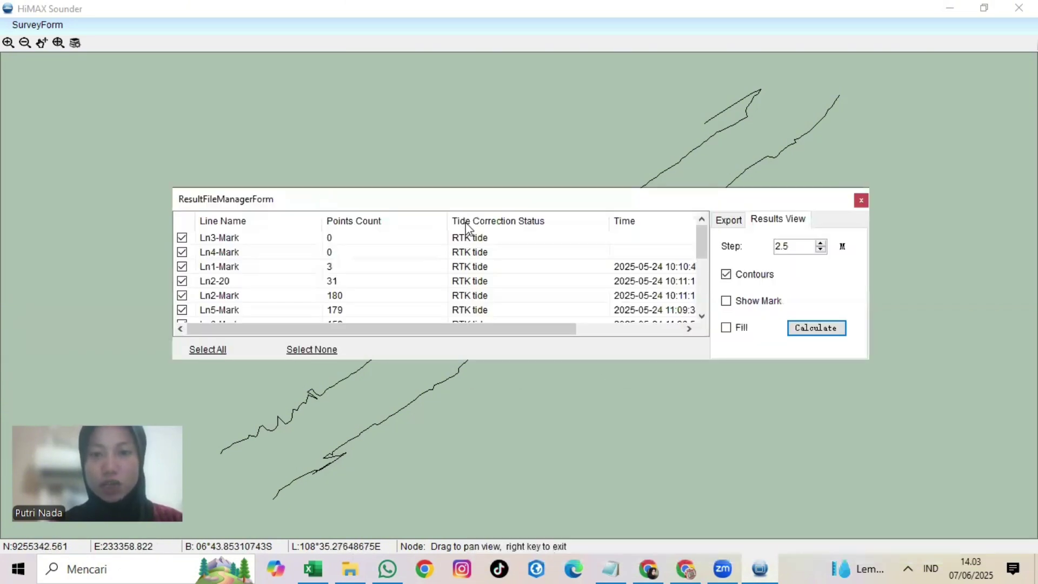
pyautogui.click(735, 275)
pyautogui.click(729, 302)
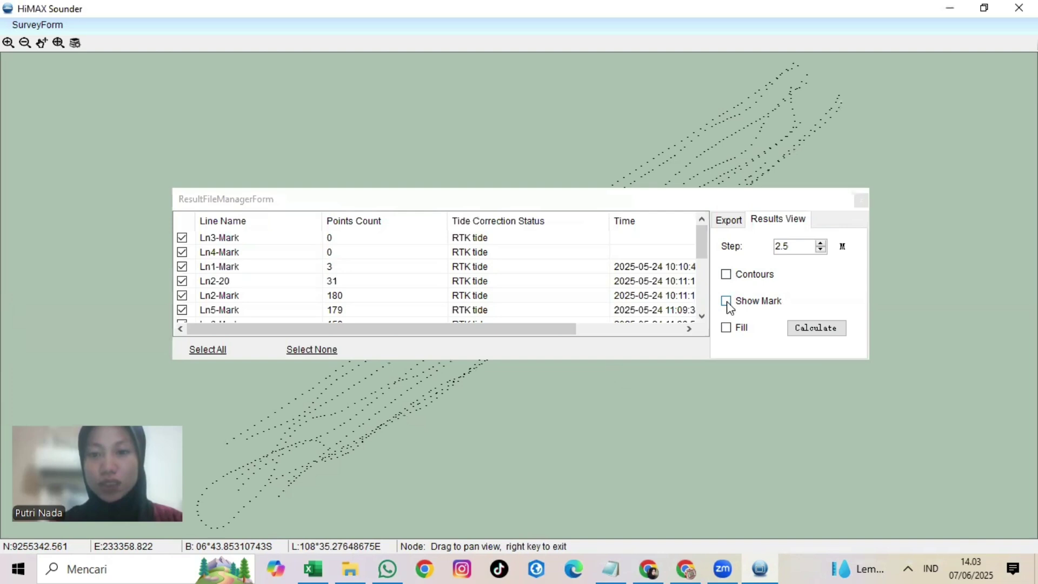
# Step: Enable Fill and calculate a colour-filled depth map from -0.47 m to -3.33 m
pyautogui.click(734, 329)
pyautogui.click(801, 328)
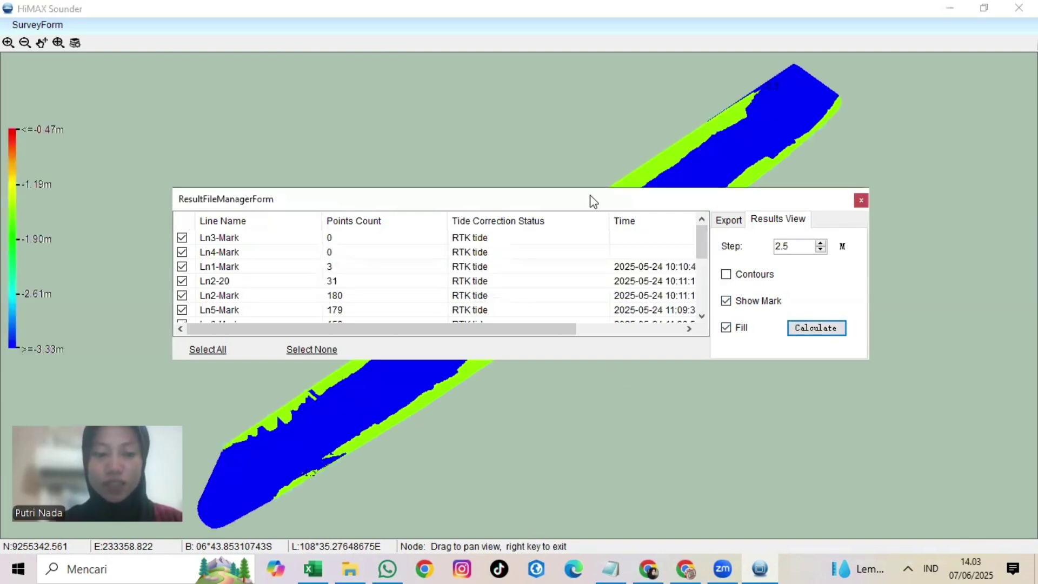
pyautogui.moveTo(590, 200); pyautogui.dragTo(909, 400)
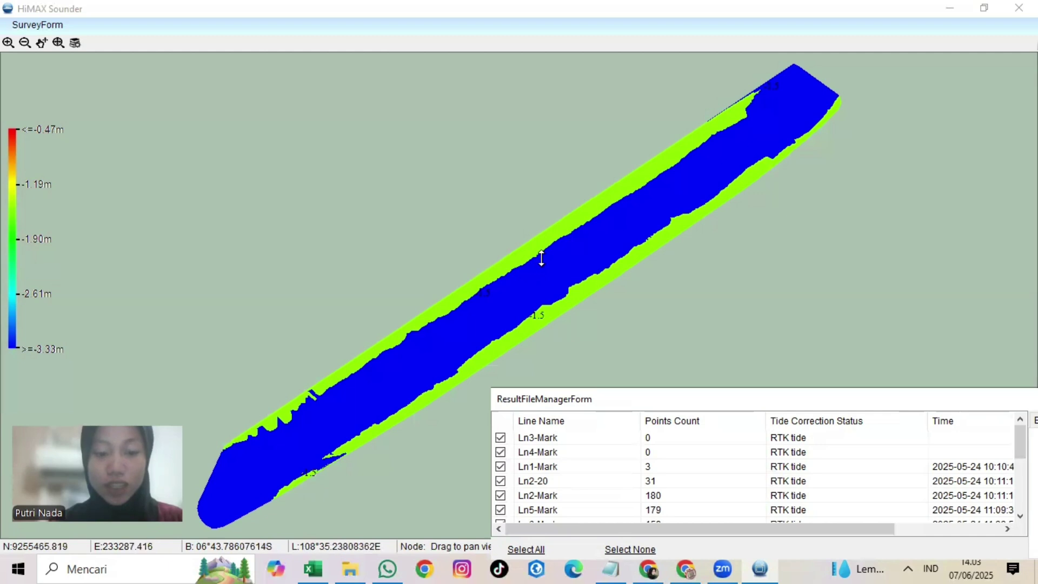
pyautogui.doubleClick(626, 399)
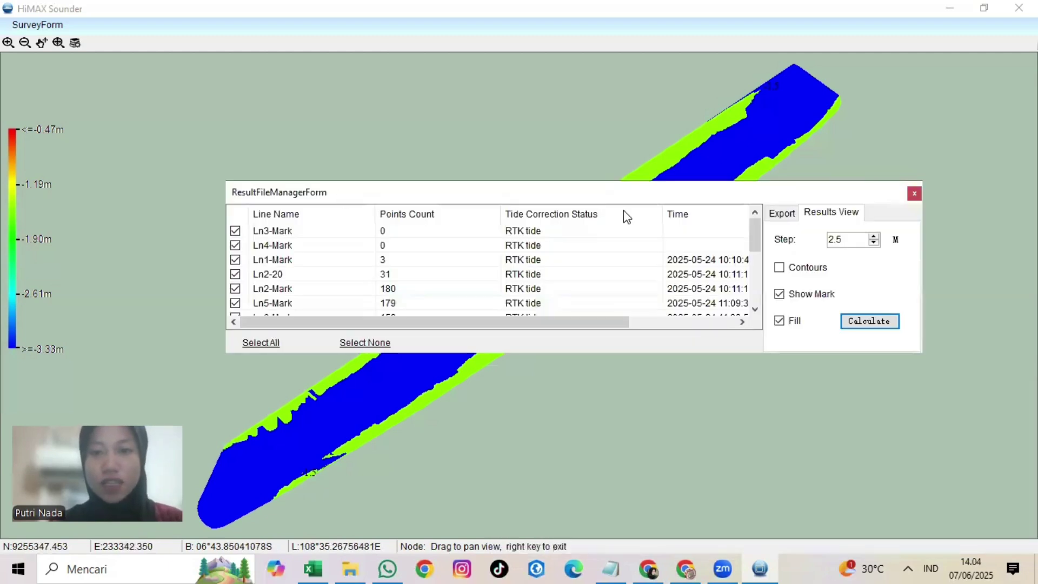
# Step: Start an export with a custom output format containing the North and East fields
pyautogui.click(790, 215)
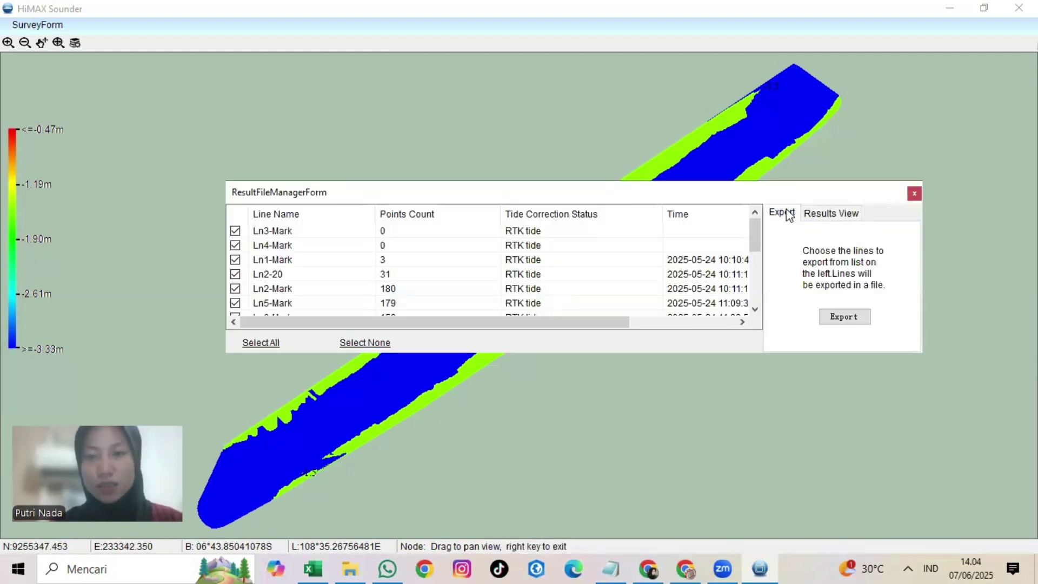
pyautogui.click(854, 319)
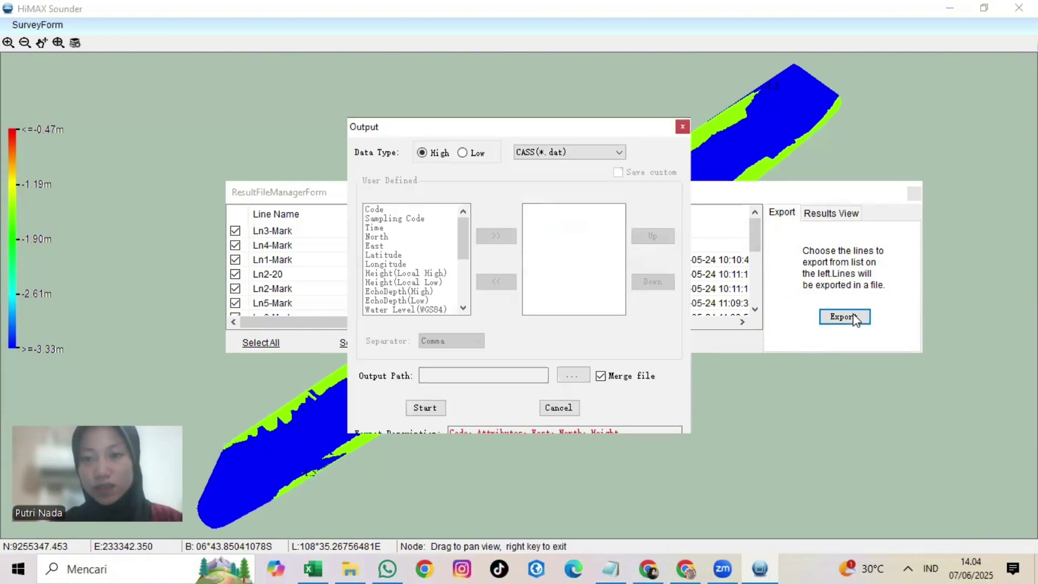
pyautogui.click(534, 154)
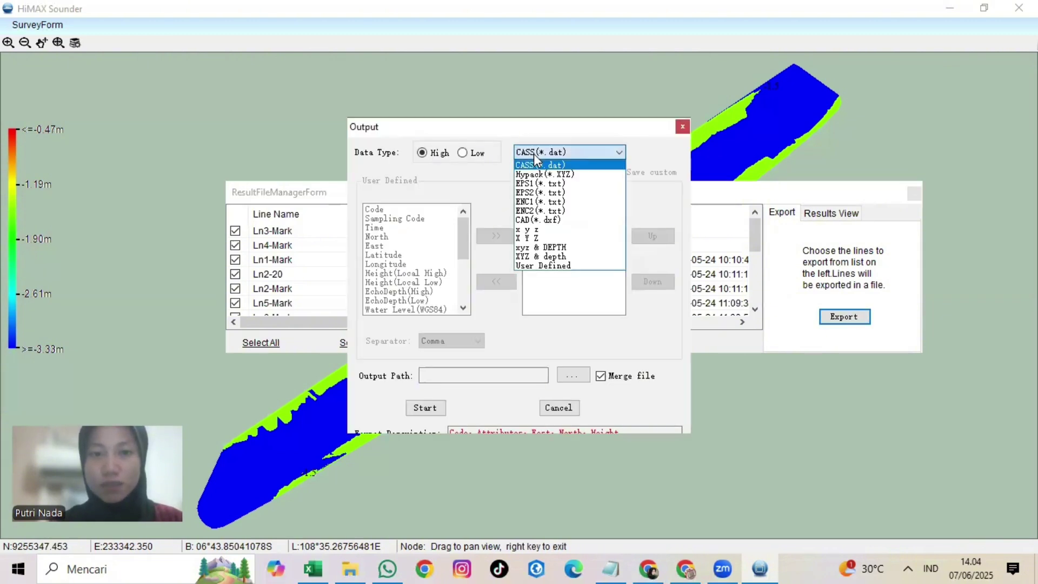
pyautogui.click(566, 266)
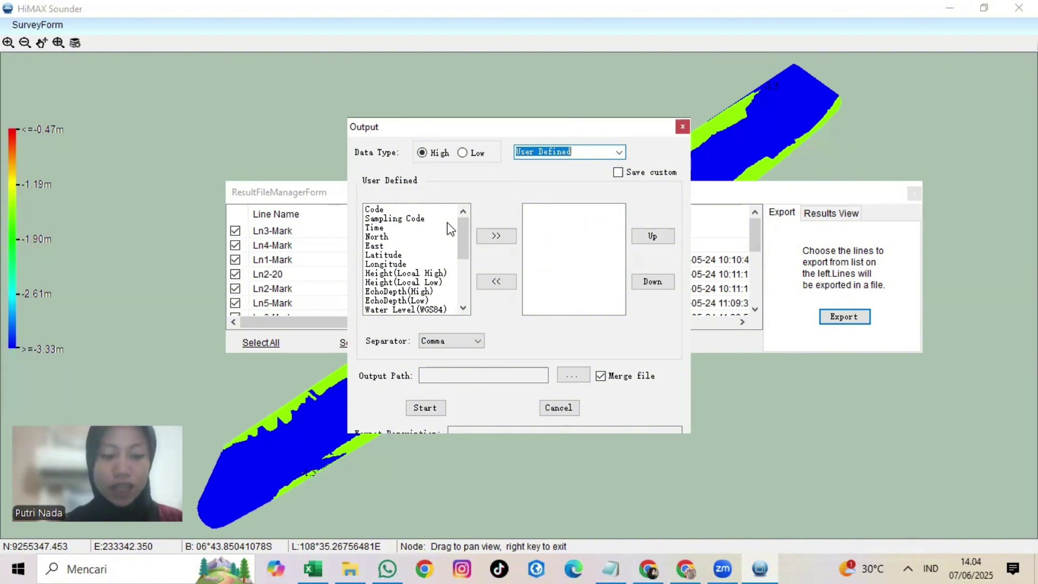
pyautogui.click(413, 237)
pyautogui.click(489, 237)
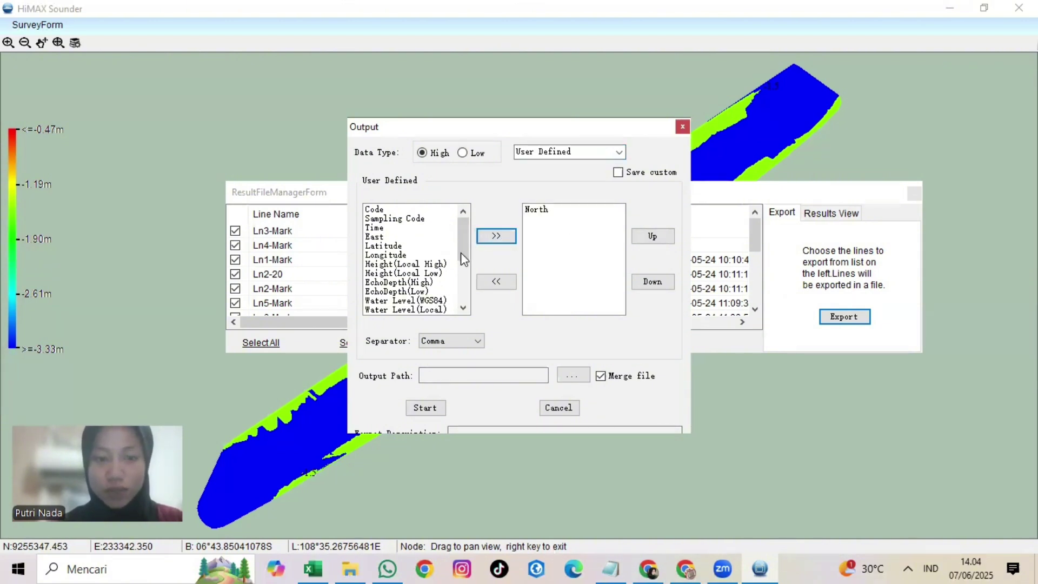
pyautogui.click(409, 237)
pyautogui.click(495, 236)
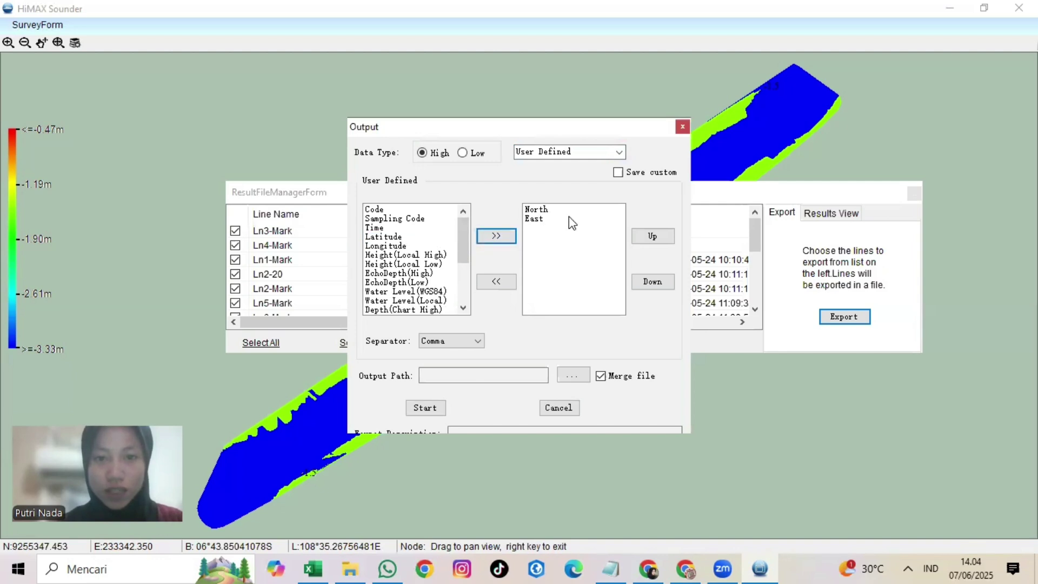
# Step: Add EchoDepth(High), Water Level(WGS84), Depth(Chart High), Height(WGS84 High) and save the preset as 'xyz & depth'
pyautogui.click(407, 275)
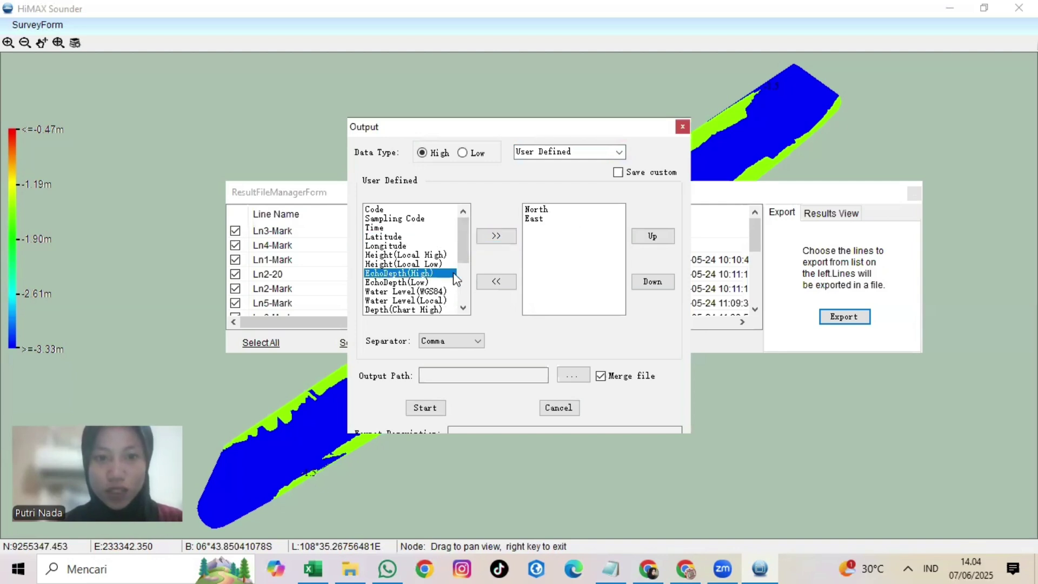
pyautogui.click(489, 239)
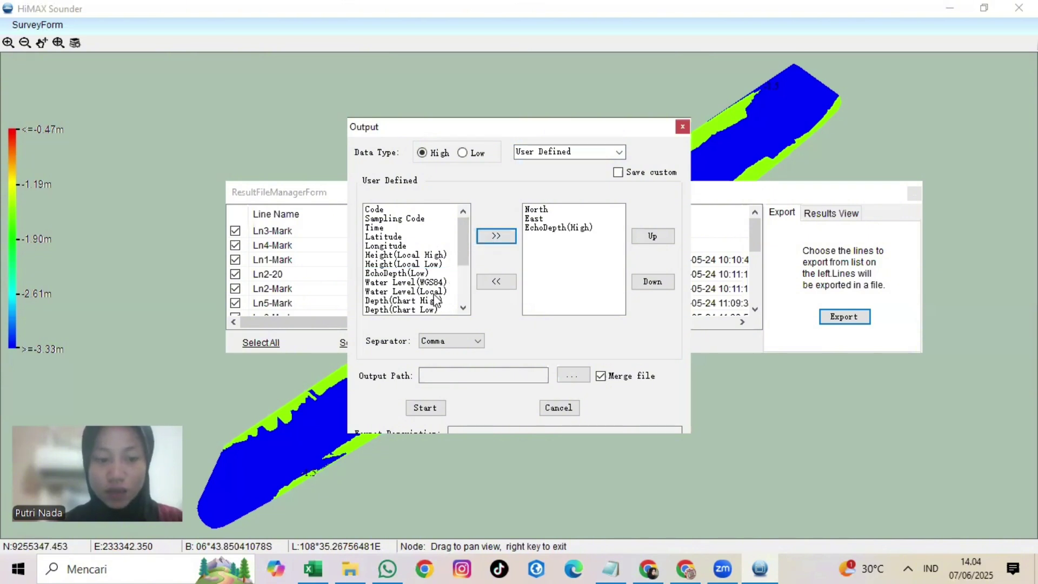
pyautogui.click(440, 282)
pyautogui.click(488, 238)
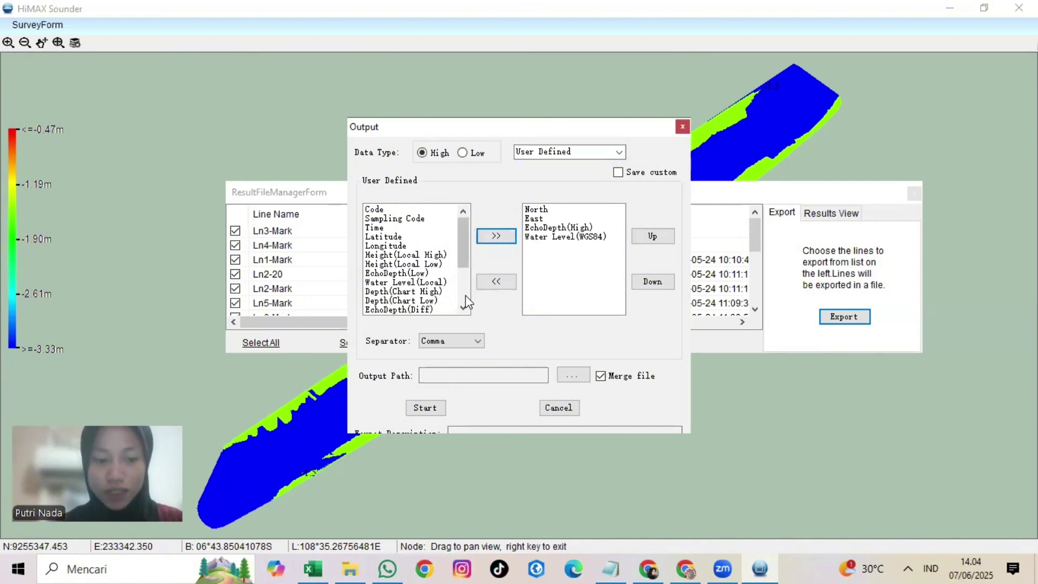
pyautogui.click(407, 295)
pyautogui.click(495, 237)
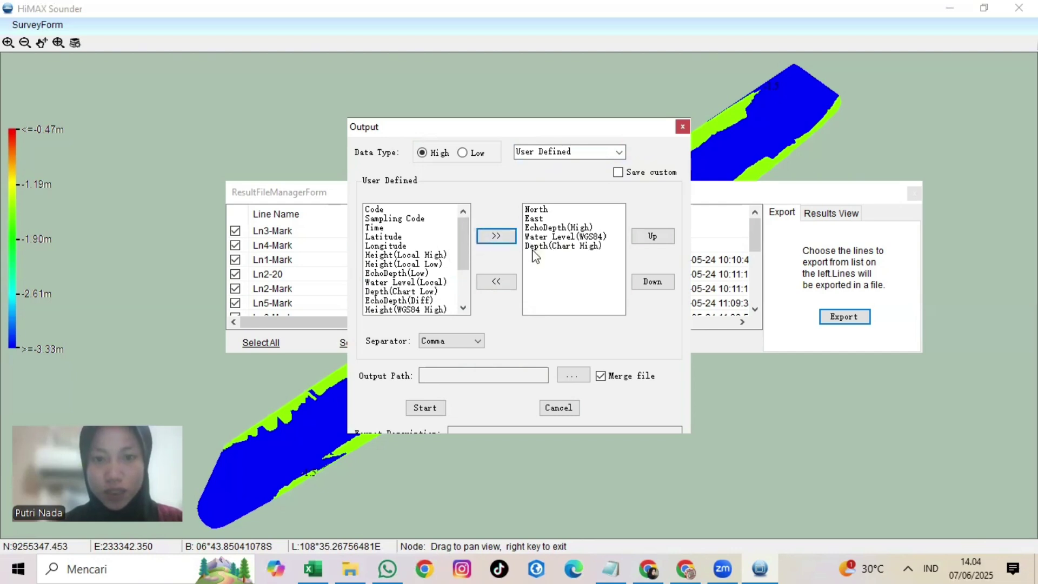
pyautogui.click(441, 310)
pyautogui.click(495, 236)
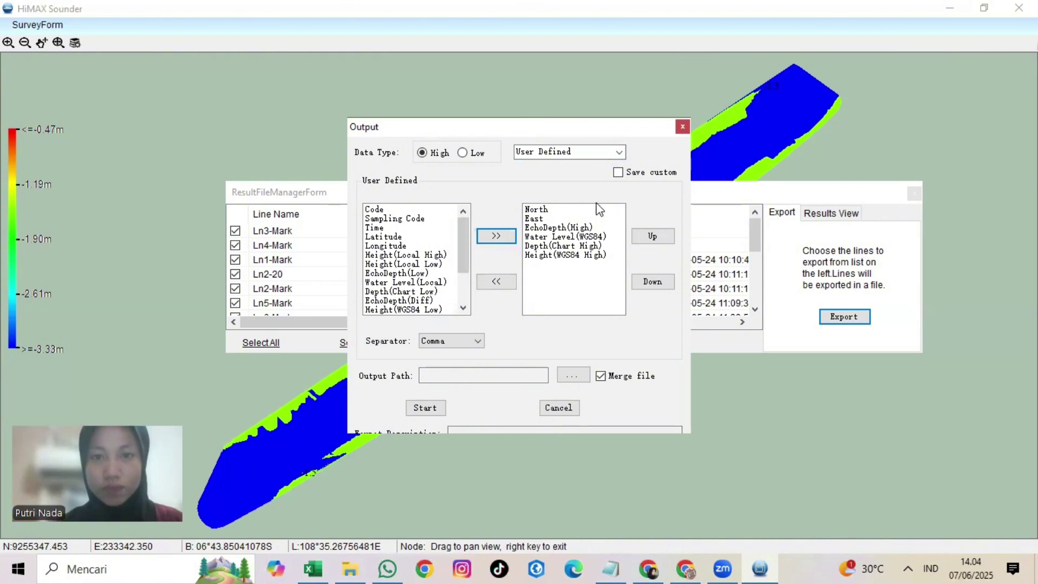
pyautogui.click(584, 152)
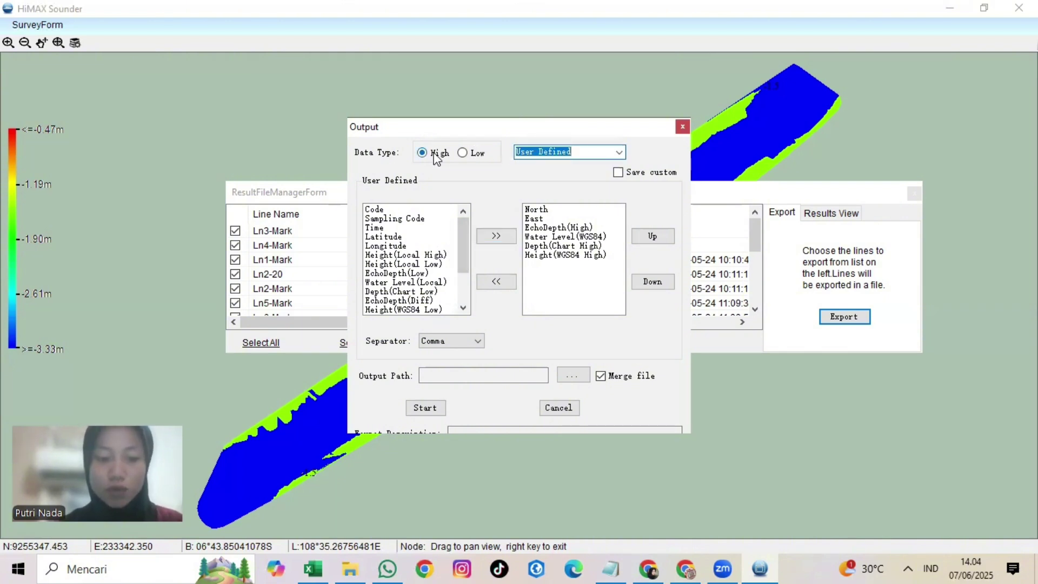
pyautogui.write('xyz & depth')
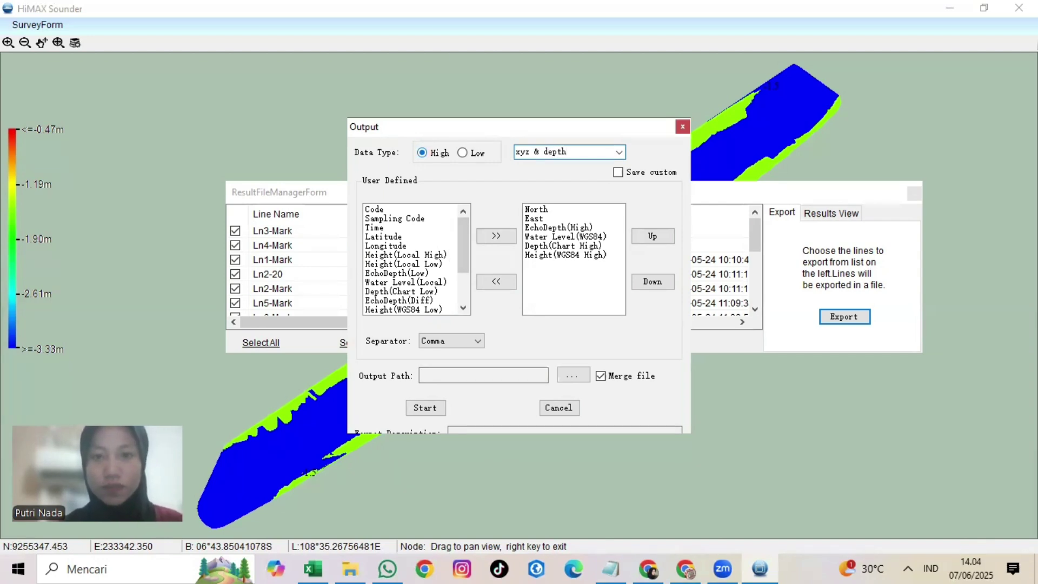
pyautogui.click(618, 172)
# Step: Export the checked survey lines to RTK.TID in hidrograf putri and acknowledge the success message
pyautogui.click(574, 375)
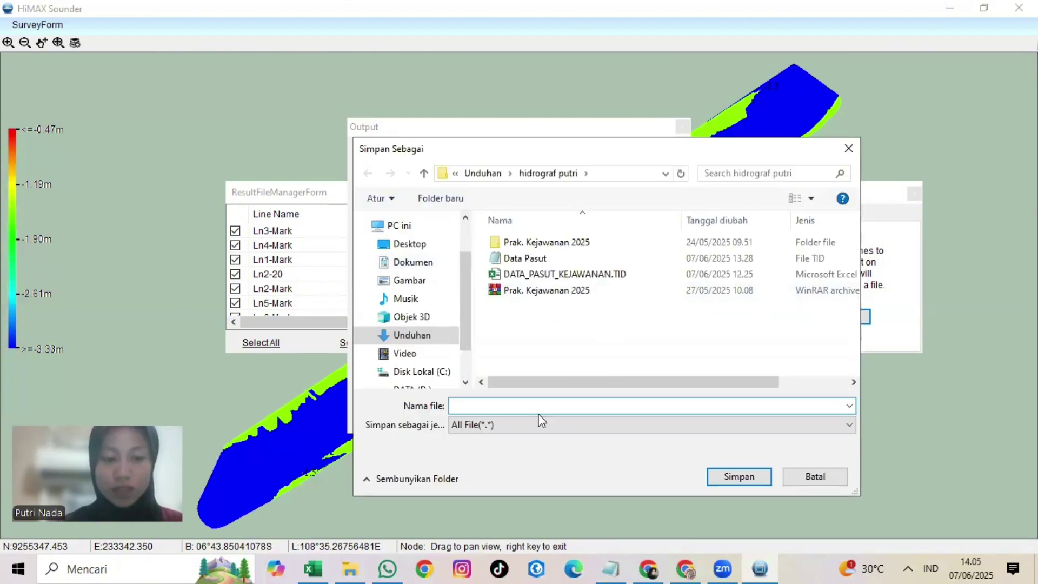
pyautogui.write('RTK.TIDE')
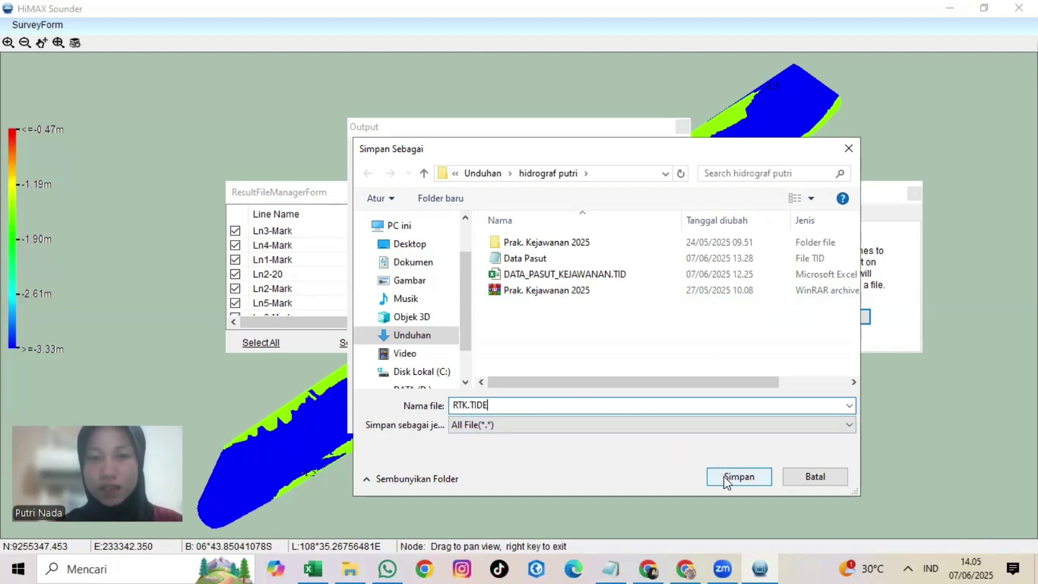
pyautogui.click(728, 478)
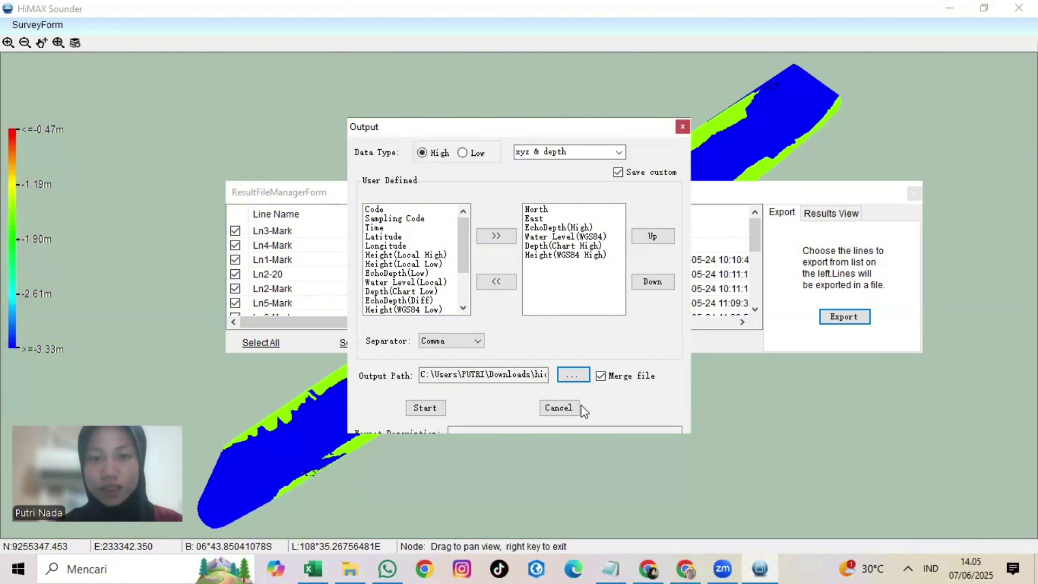
pyautogui.click(441, 408)
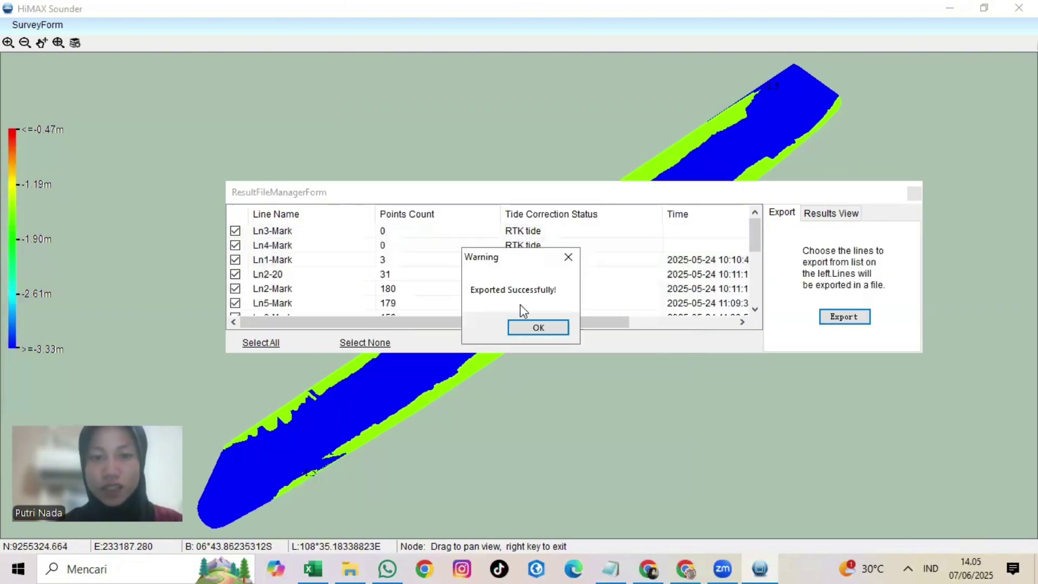
pyautogui.click(562, 332)
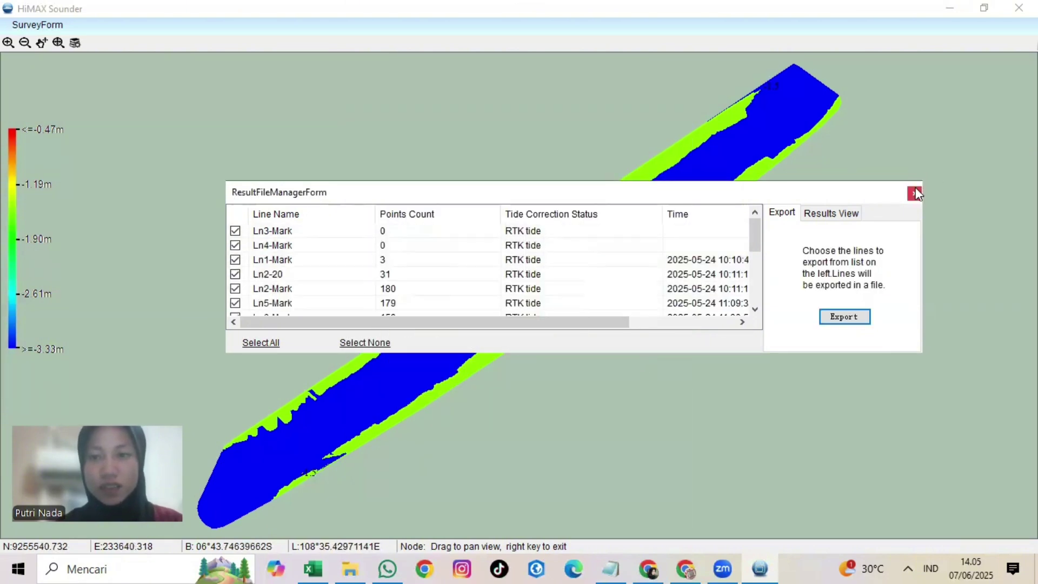
# Step: Select all RTK export rows in Notepad and start a new blank Excel workbook
pyautogui.click(351, 568)
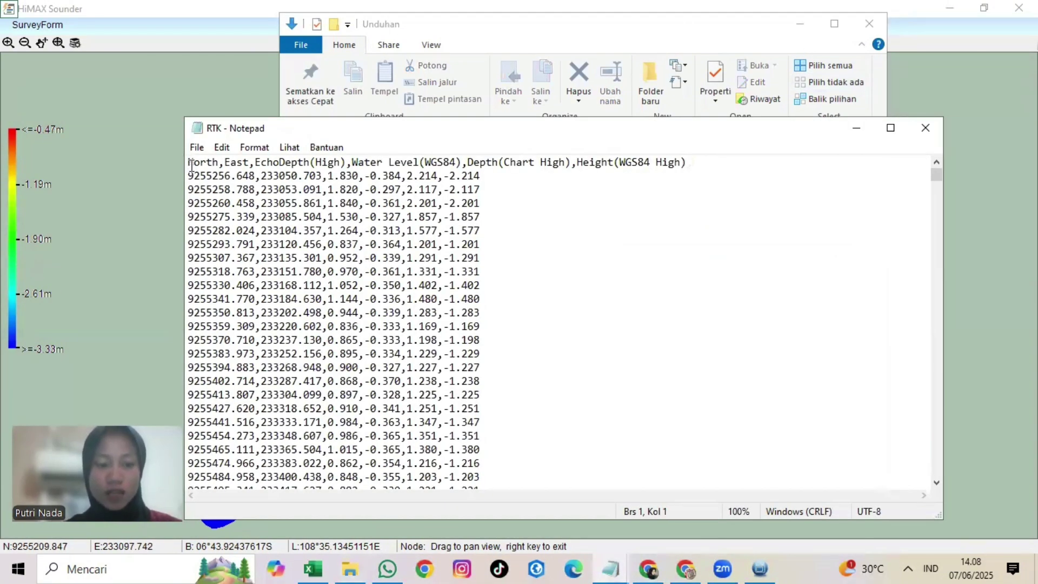
pyautogui.hotkey('ctrl', 'a')
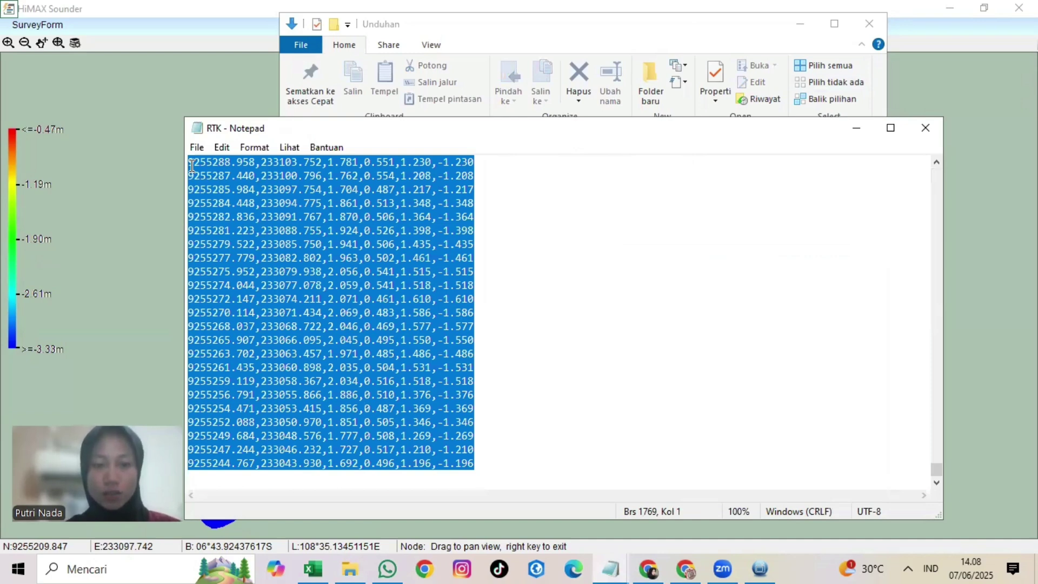
pyautogui.rightClick(313, 568)
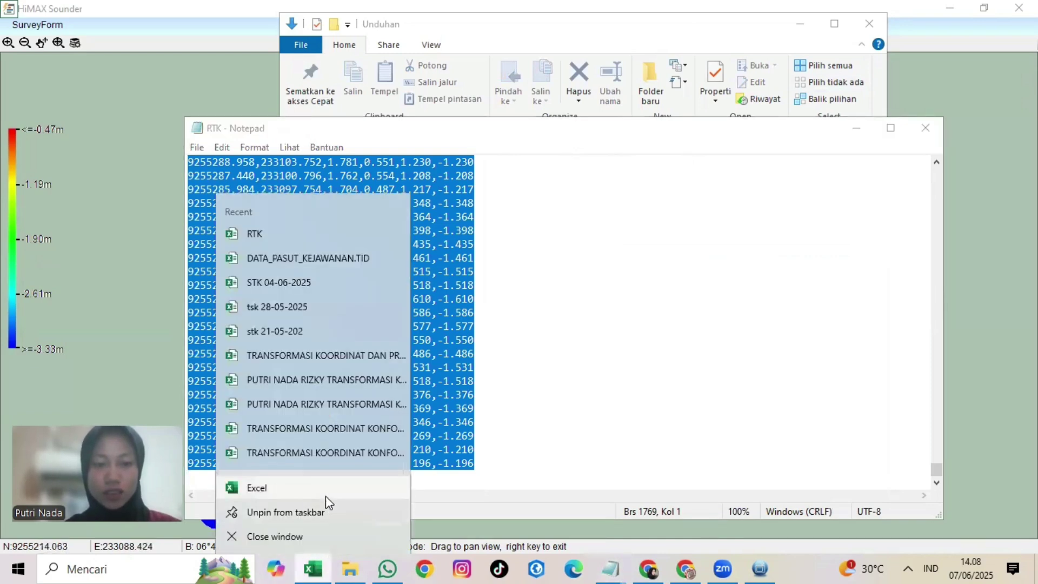
pyautogui.click(326, 493)
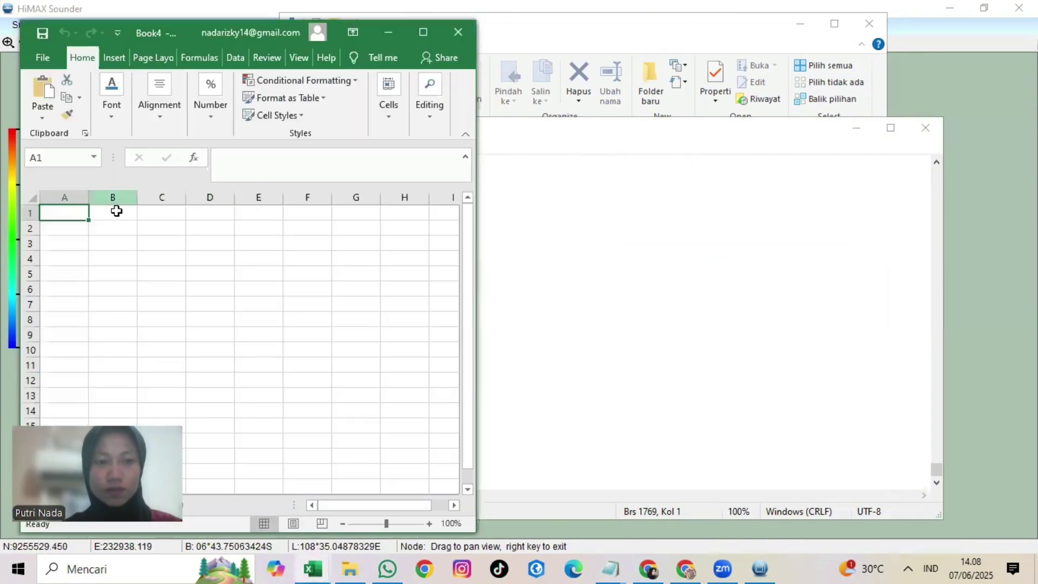
# Step: Paste the RTK data into cell A1 of Book4 and select column A
pyautogui.click(422, 33)
pyautogui.hotkey('ctrl', 'v')
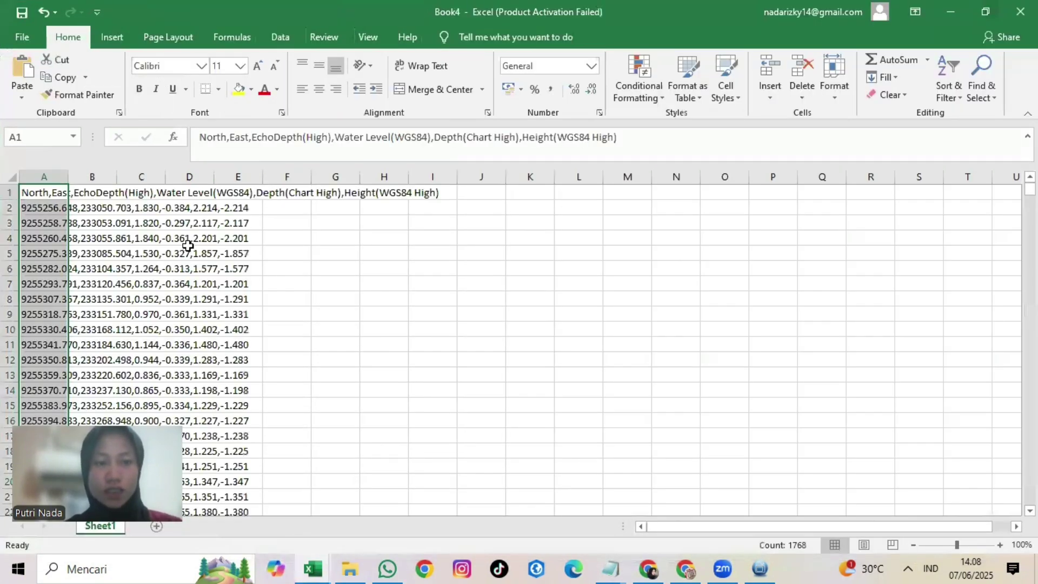
pyautogui.click(288, 237)
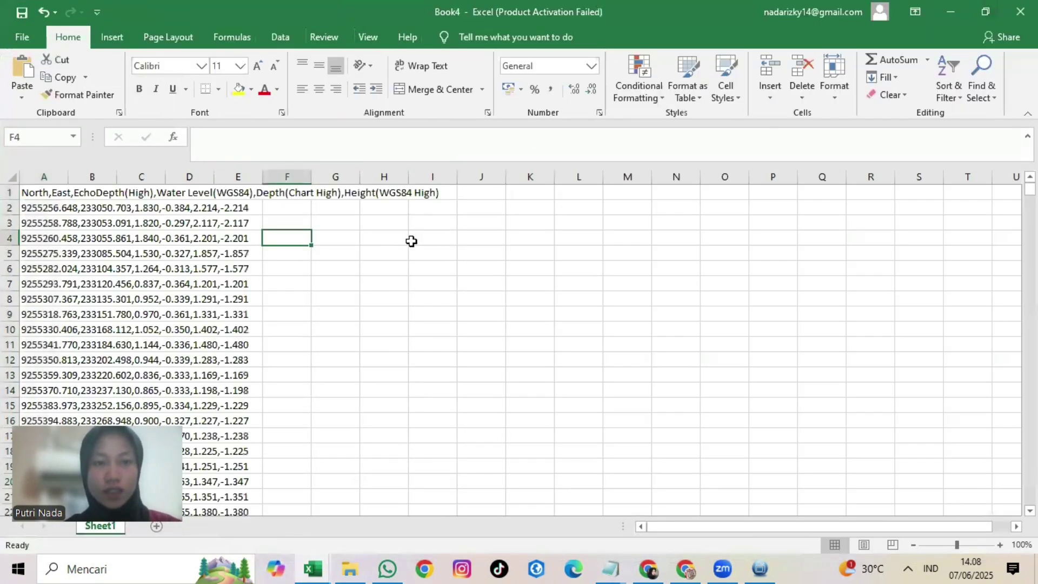
pyautogui.click(43, 202)
pyautogui.press('Up')
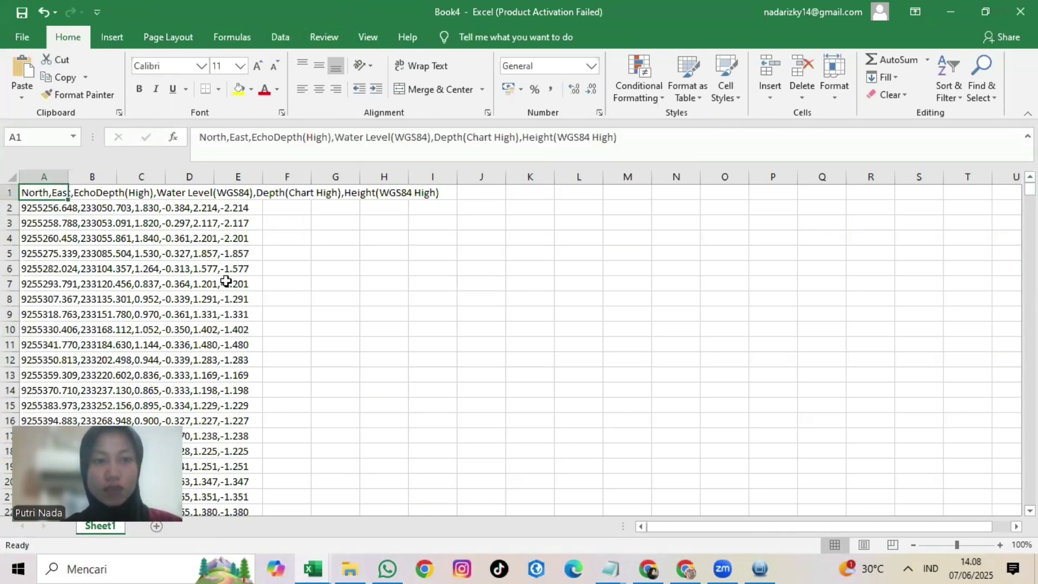
pyautogui.click(38, 172)
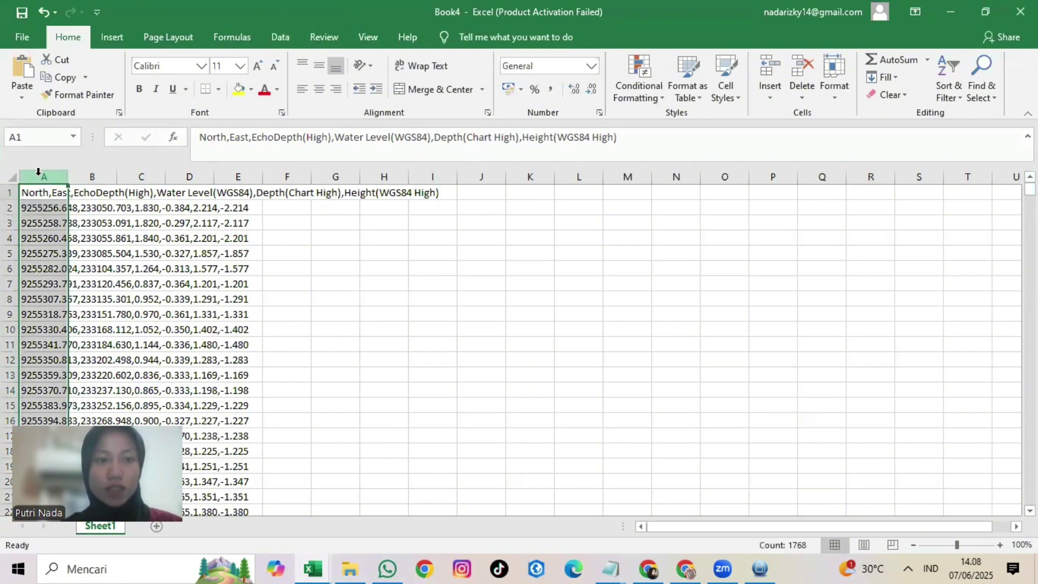
pyautogui.rightClick(39, 173)
pyautogui.click(278, 37)
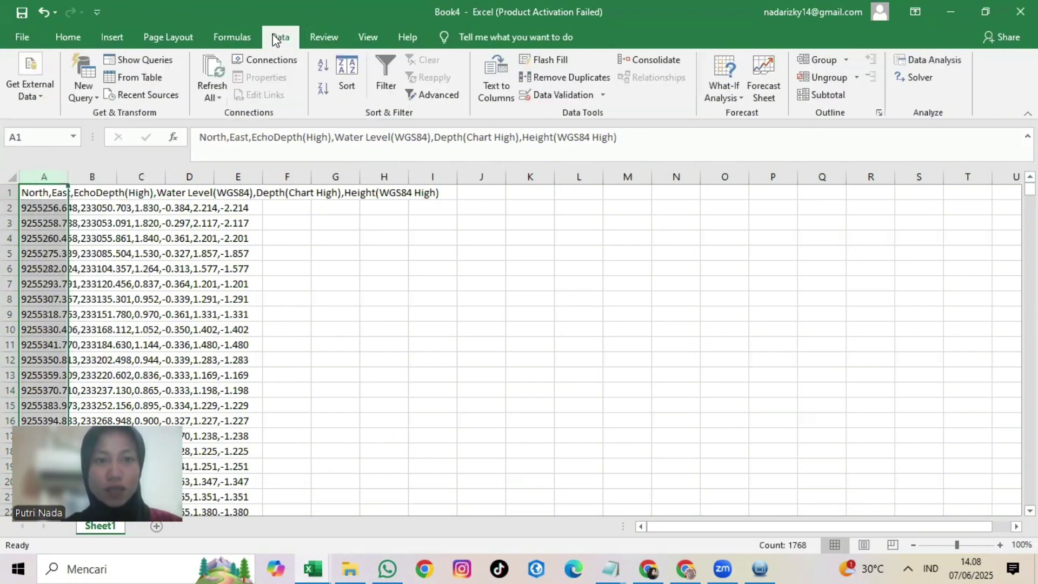
# Step: Split column A at commas into six columns with Text to Columns and widen them
pyautogui.click(508, 99)
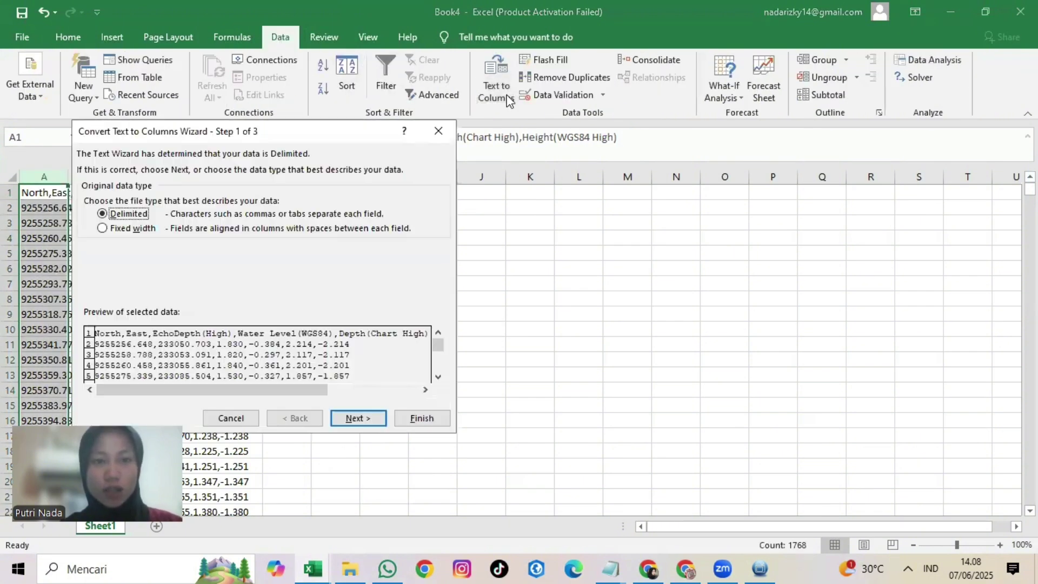
pyautogui.click(359, 419)
pyautogui.click(91, 228)
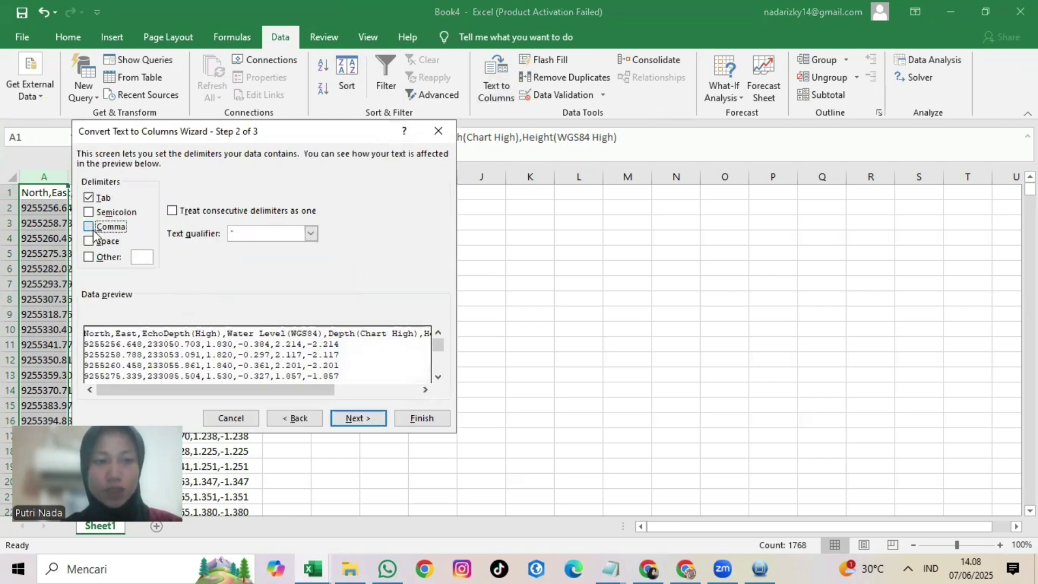
pyautogui.click(360, 419)
pyautogui.click(422, 418)
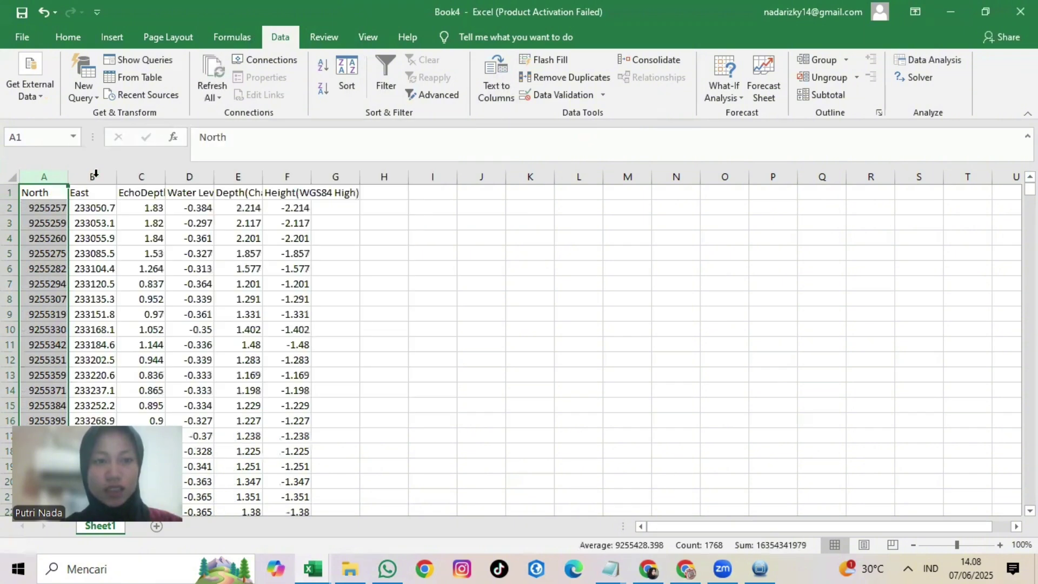
pyautogui.moveTo(68, 176); pyautogui.dragTo(768, 182)
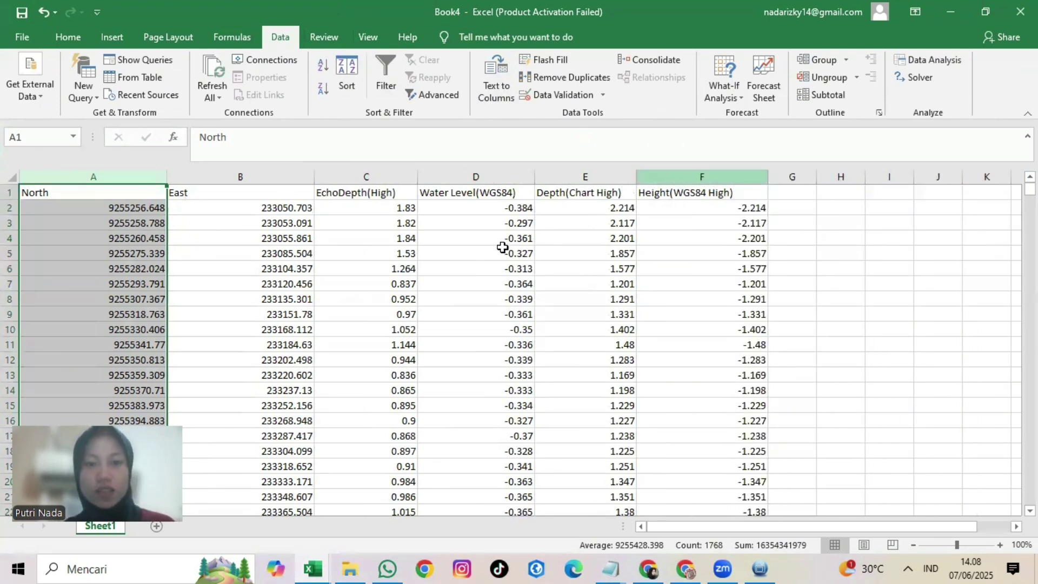
pyautogui.click(387, 177)
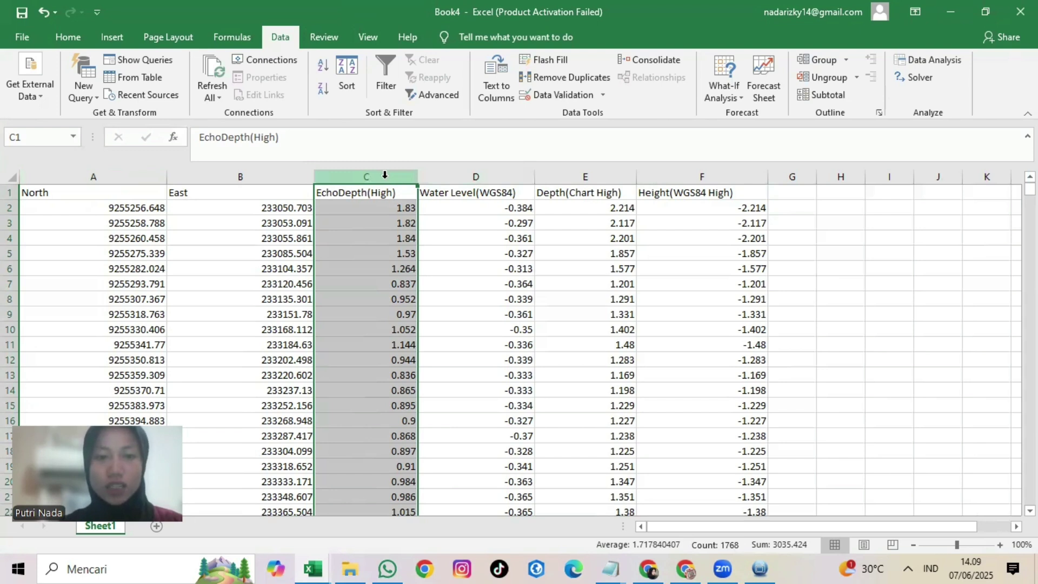
pyautogui.rightClick(385, 174)
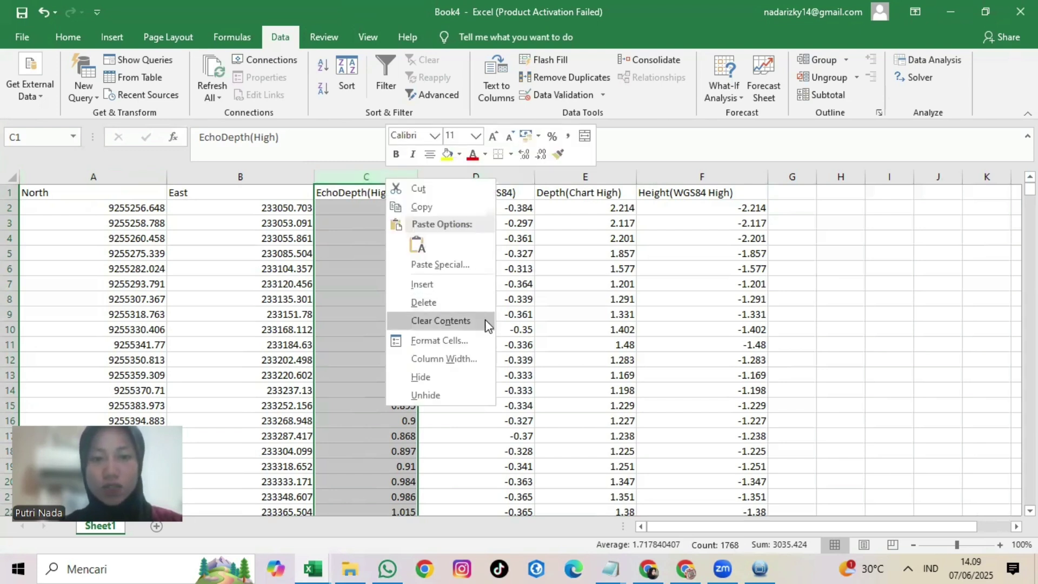
pyautogui.click(485, 336)
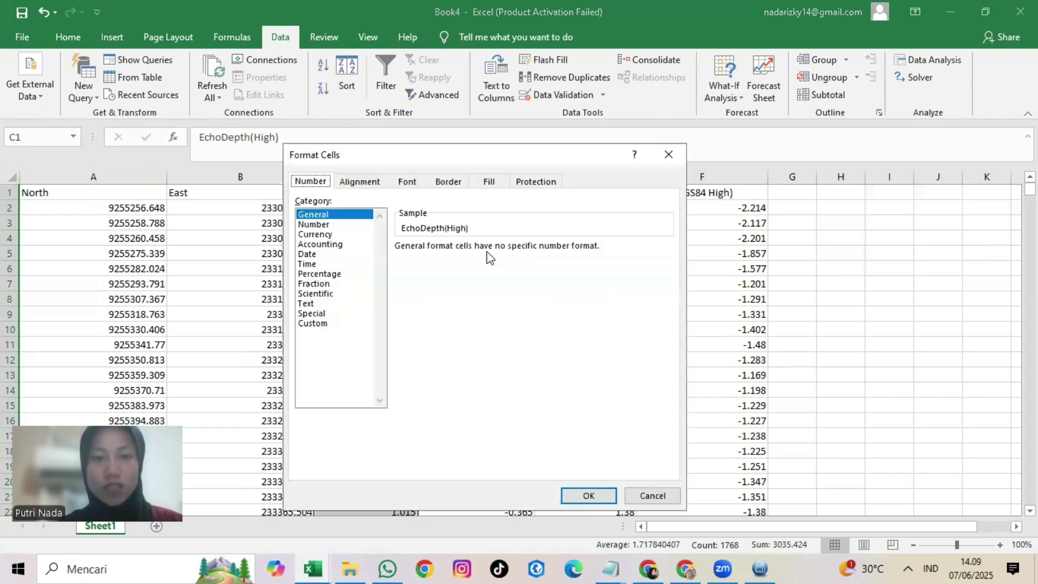
pyautogui.click(335, 323)
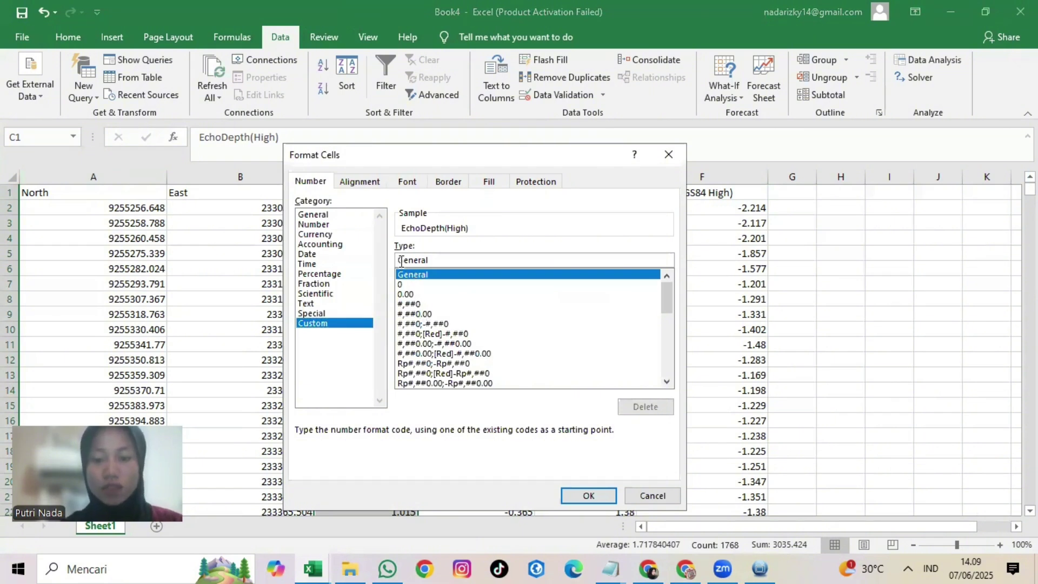
pyautogui.click(400, 262)
pyautogui.write('-')
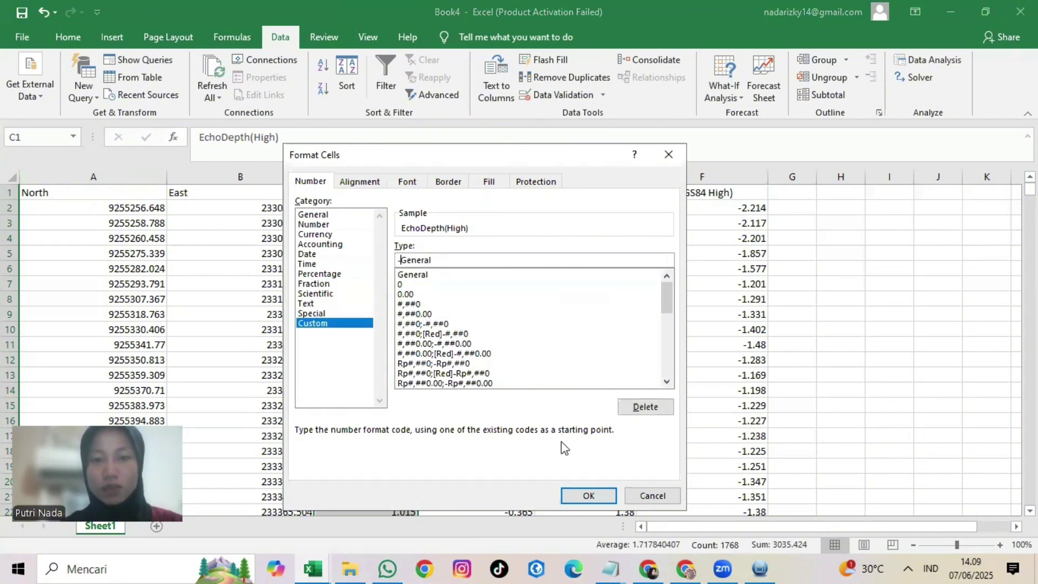
pyautogui.click(588, 495)
pyautogui.click(426, 245)
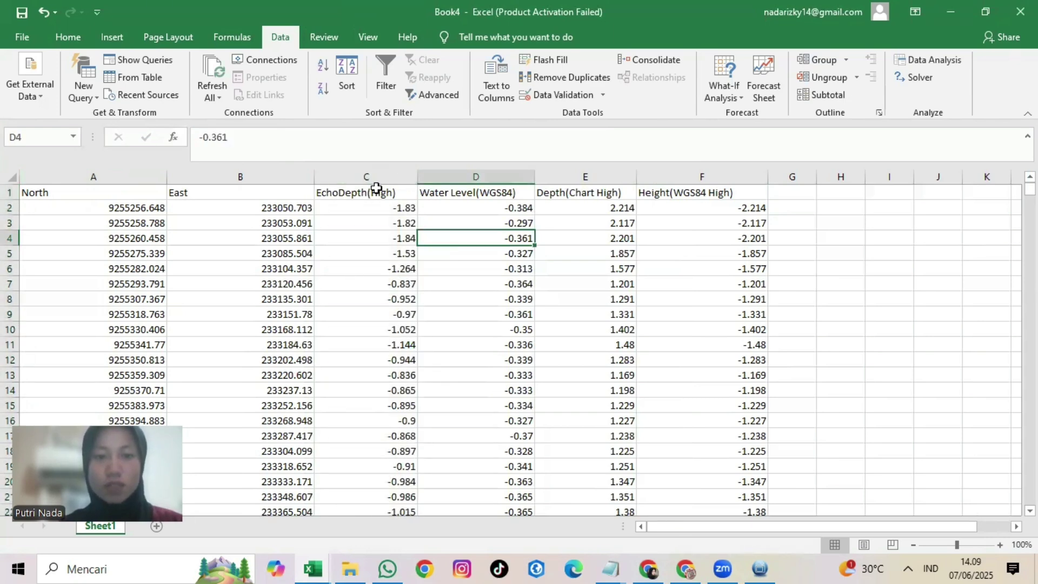
pyautogui.click(23, 36)
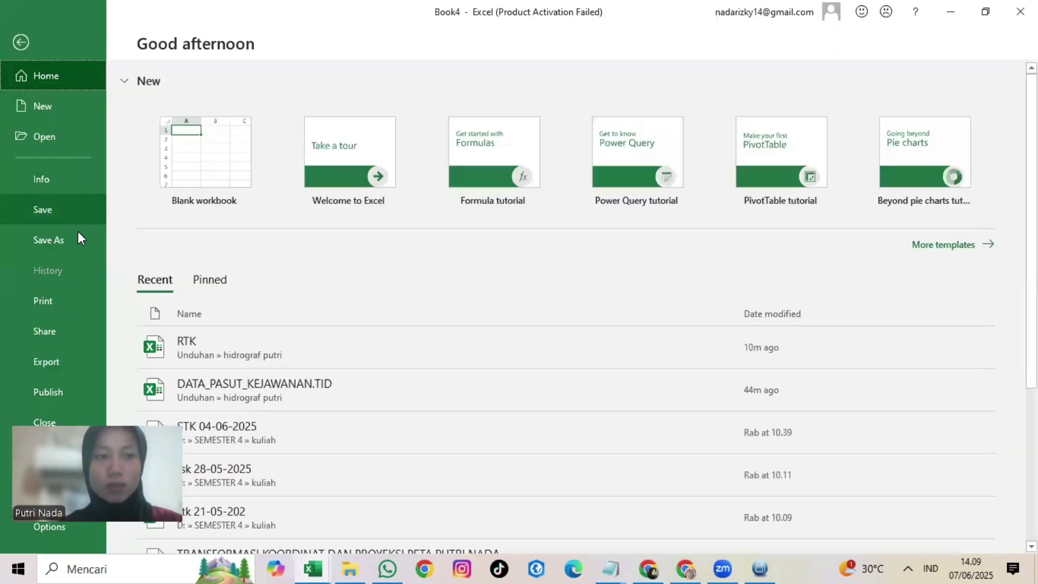
pyautogui.click(76, 238)
pyautogui.click(21, 42)
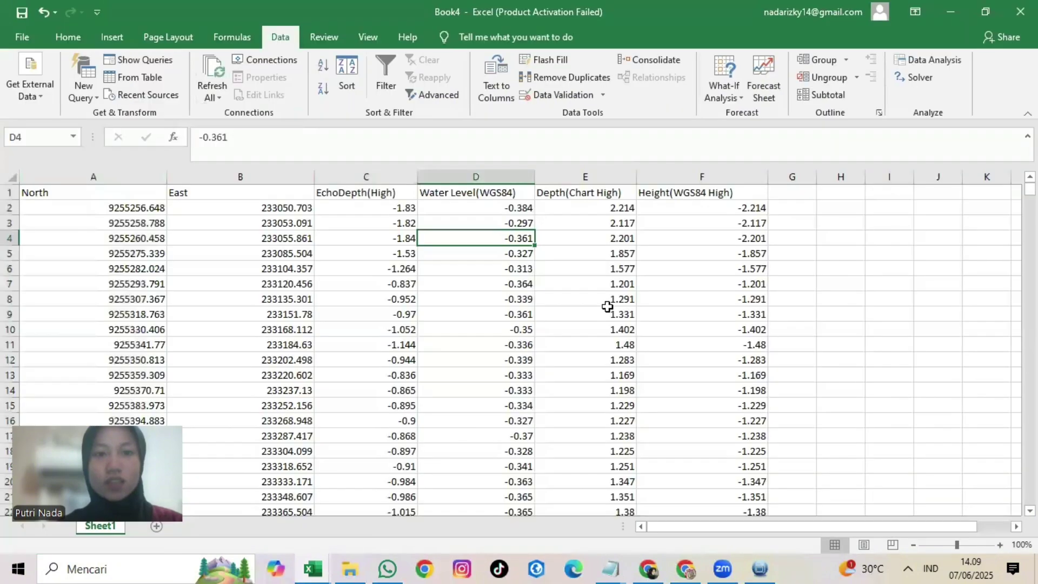
pyautogui.click(397, 175)
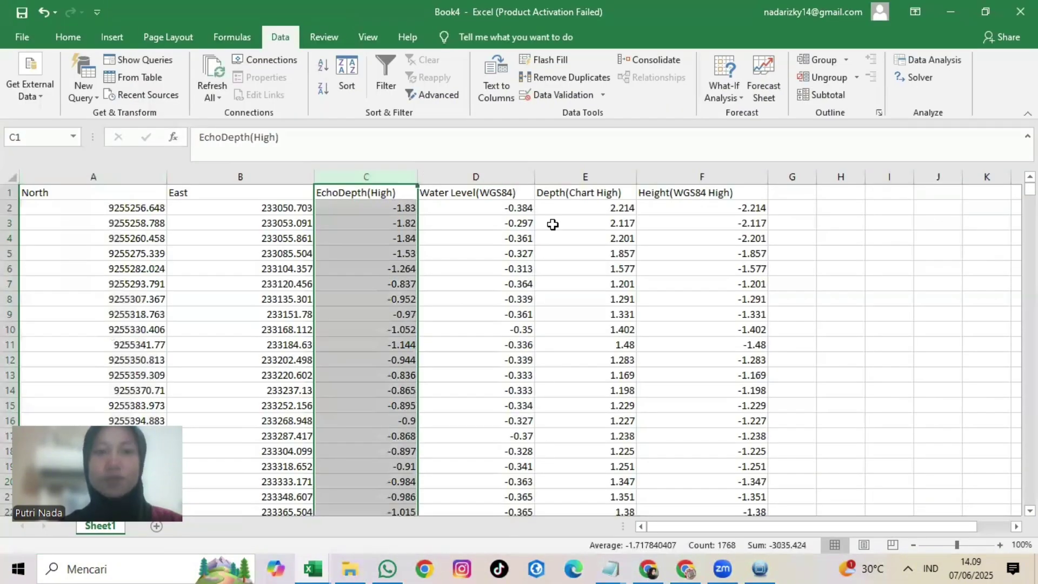
pyautogui.click(585, 223)
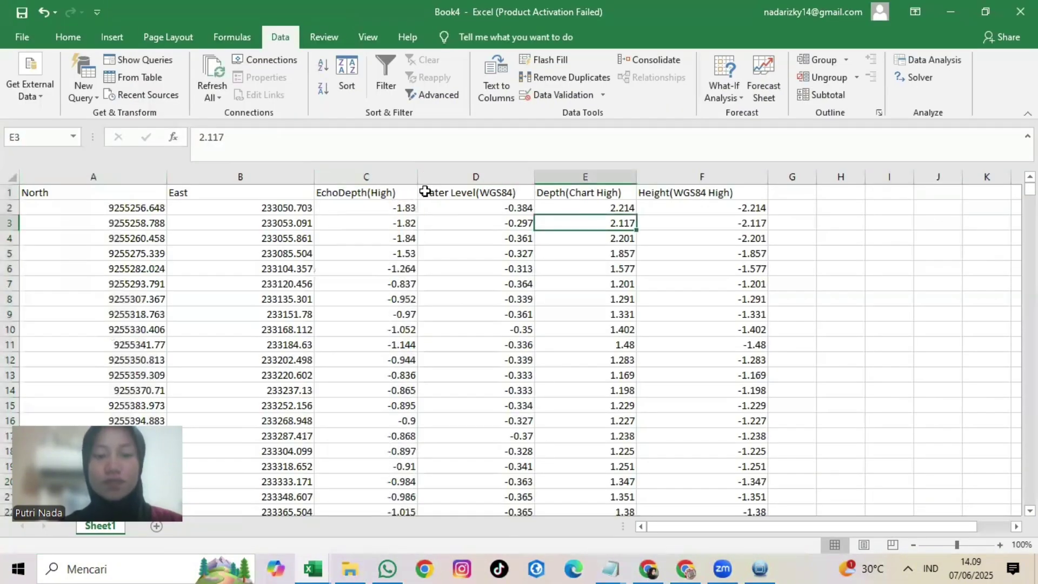
pyautogui.click(350, 569)
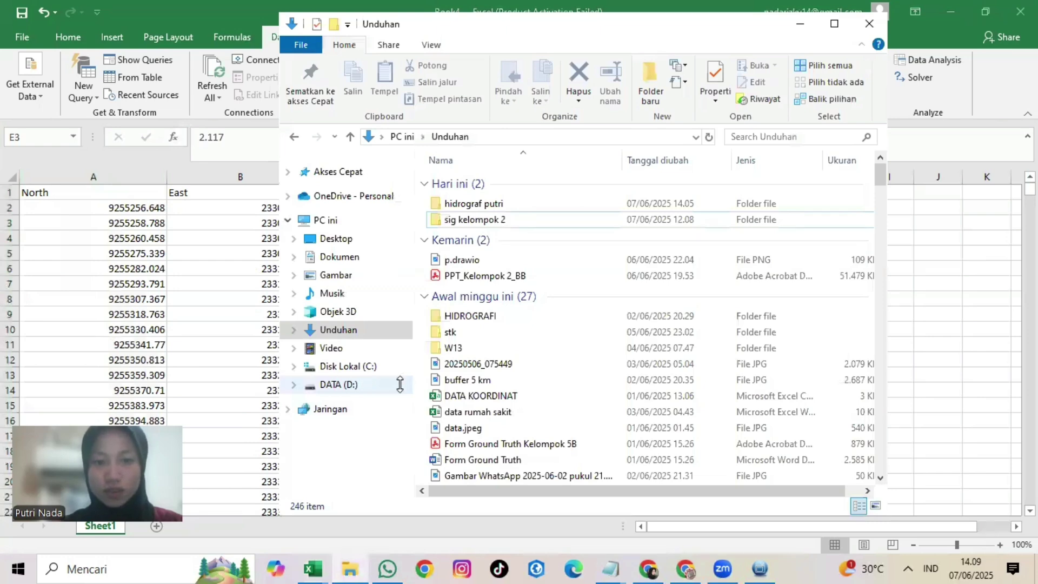
# Step: Scroll the Unduhan folder's 246-item file list down to the PASUT.TID workbook
pyautogui.scroll(-3, 514, 336)
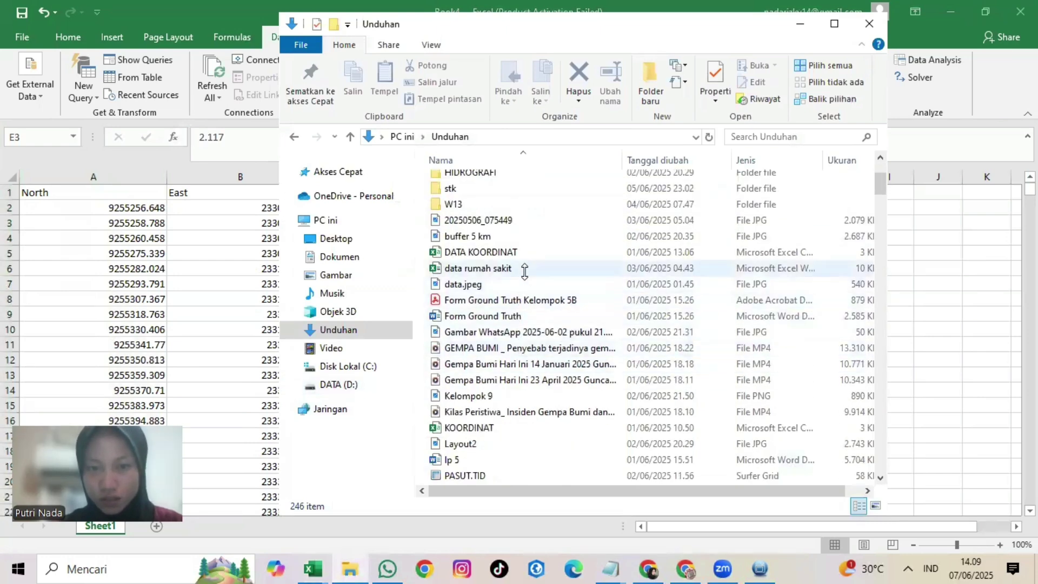
pyautogui.scroll(-2, 533, 332)
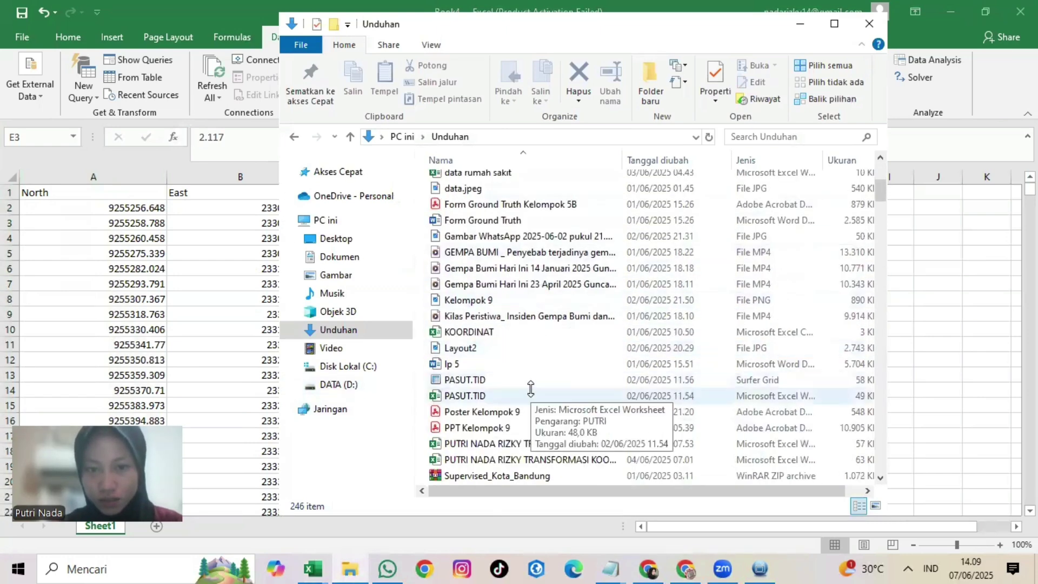
pyautogui.scroll(-2, 530, 389)
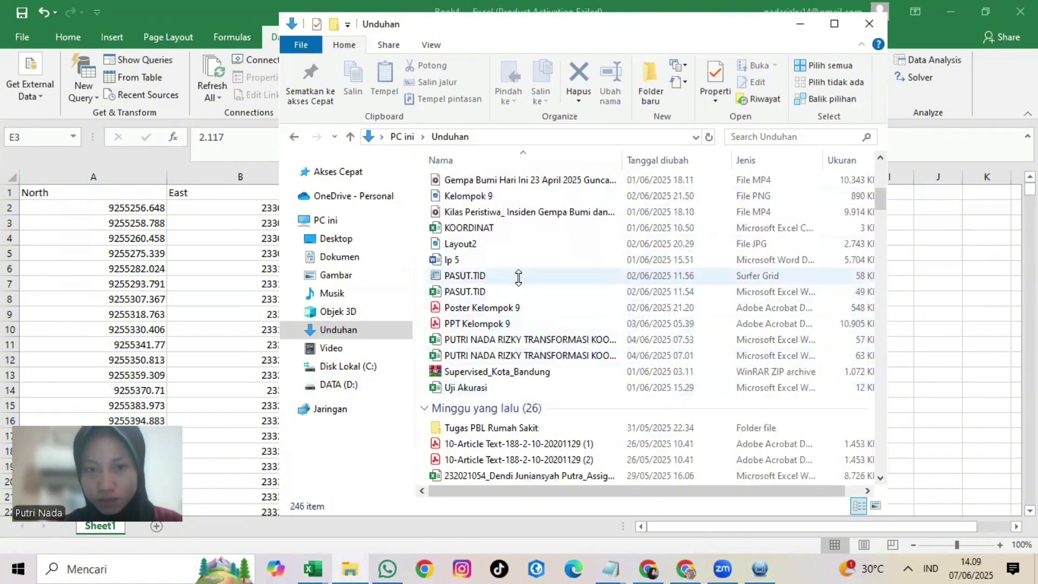
pyautogui.scroll(-2, 518, 283)
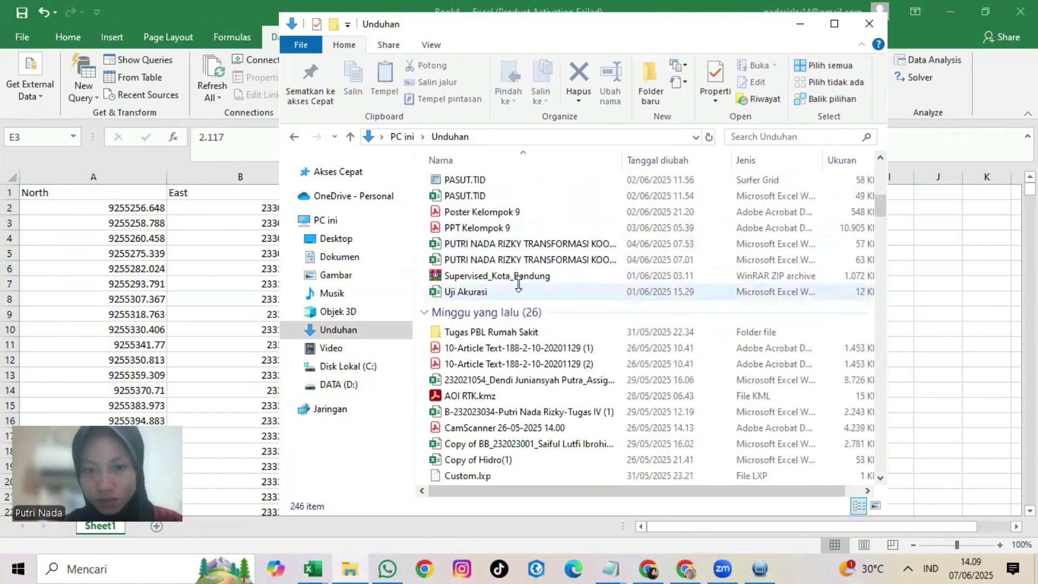
pyautogui.scroll(-2, 520, 303)
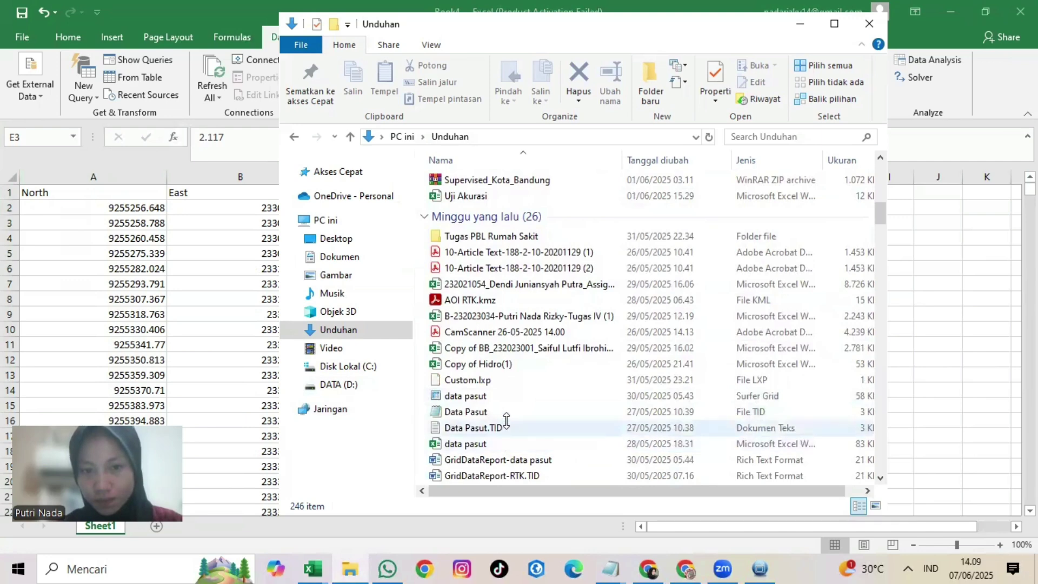
pyautogui.scroll(-2, 507, 412)
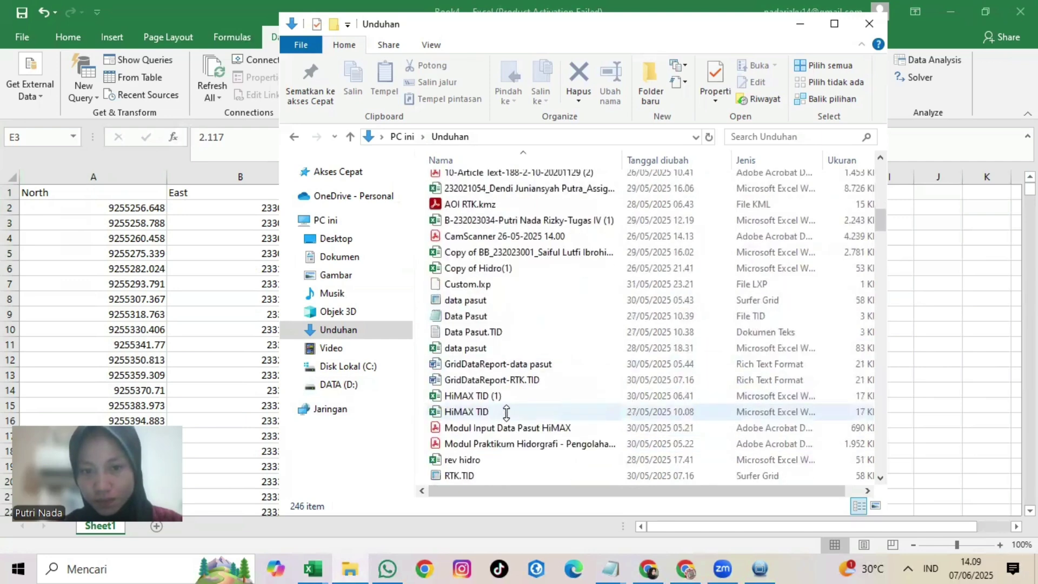
pyautogui.scroll(-1, 507, 412)
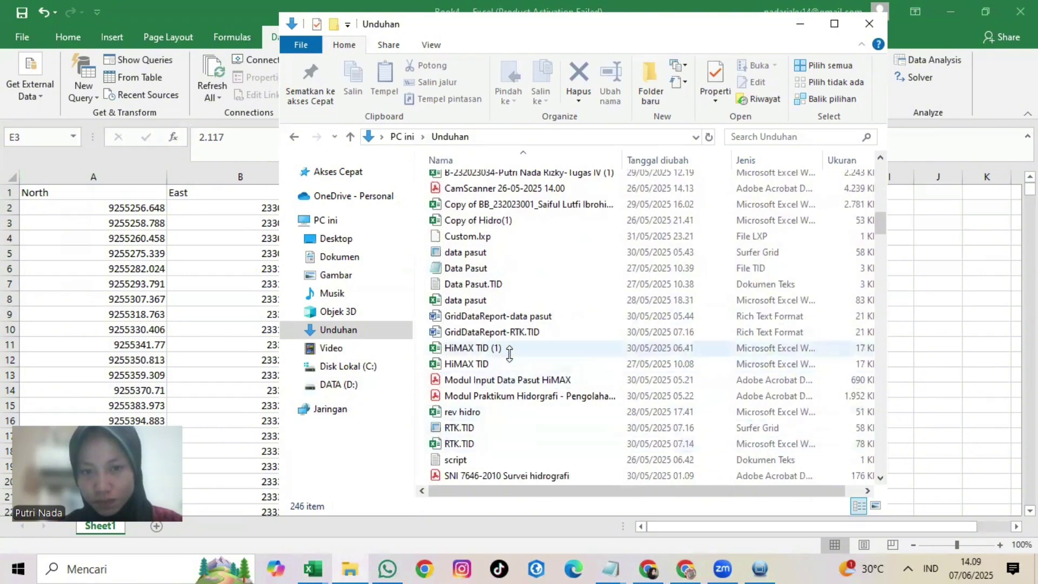
pyautogui.scroll(-1, 509, 289)
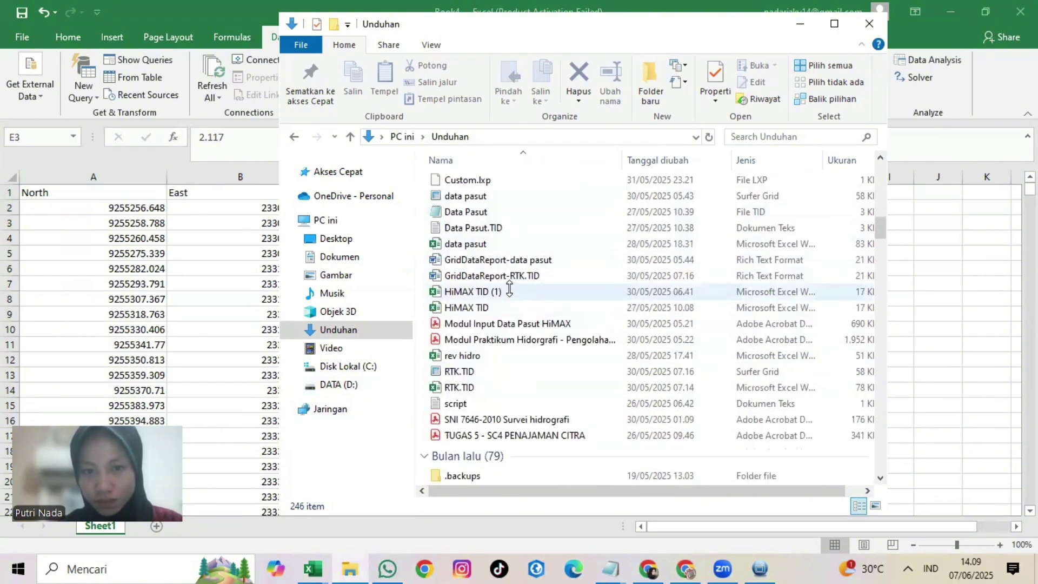
pyautogui.scroll(-10, 510, 289)
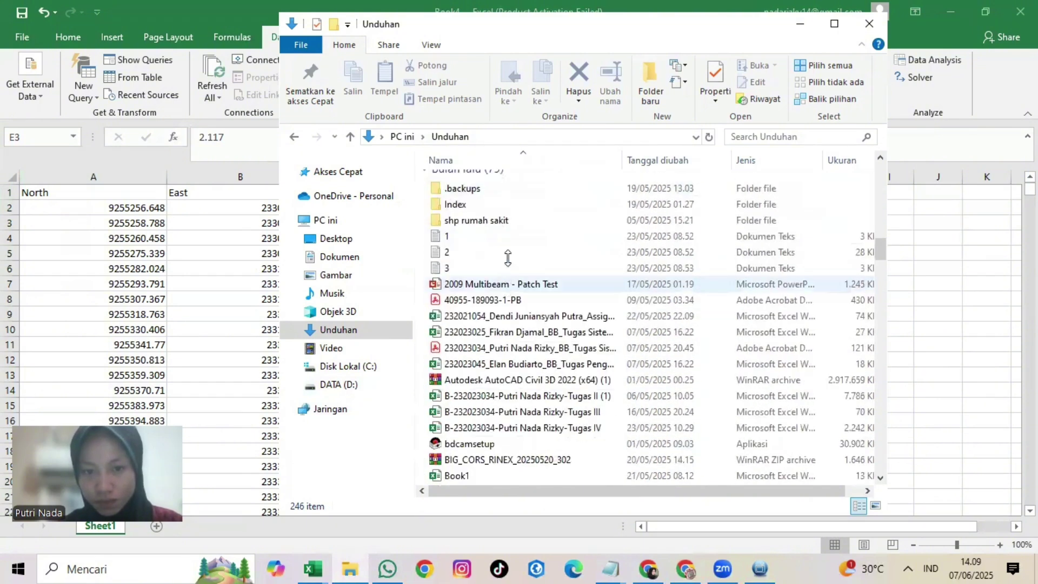
pyautogui.scroll(5, 530, 200)
pyautogui.scroll(-1, 543, 206)
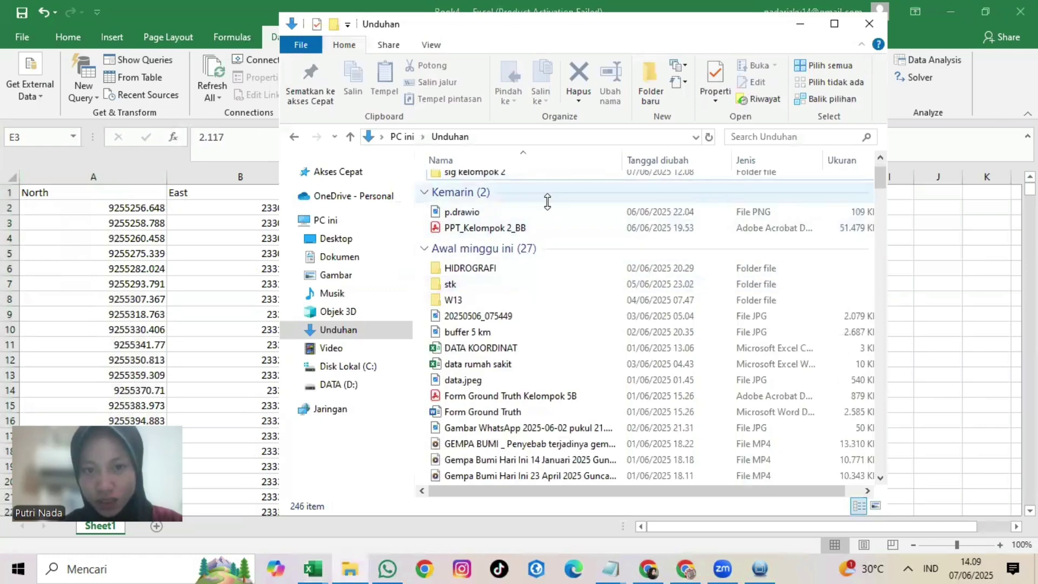
pyautogui.scroll(-1, 543, 206)
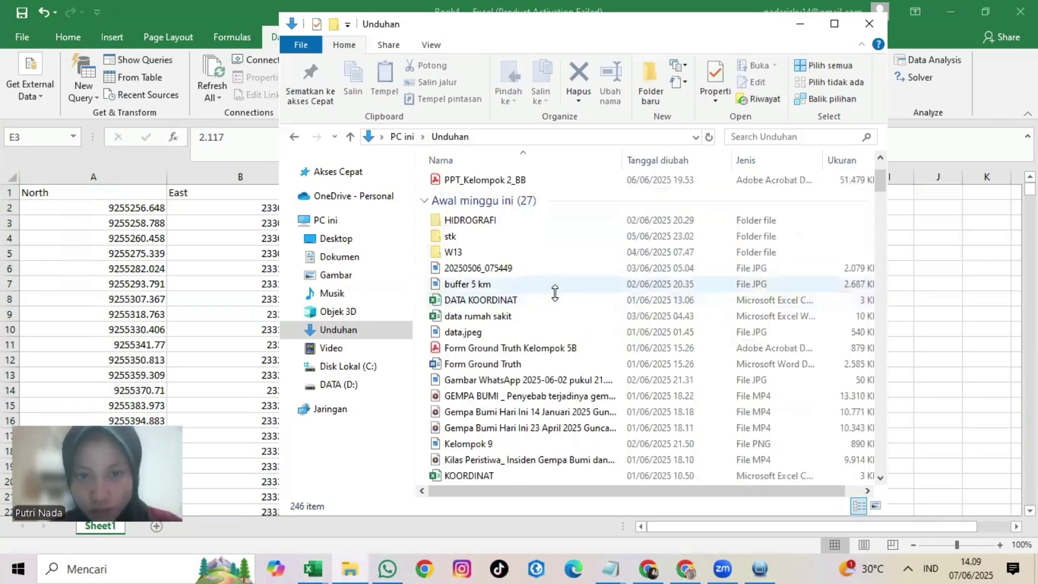
pyautogui.scroll(-2, 552, 320)
pyautogui.scroll(-1, 540, 333)
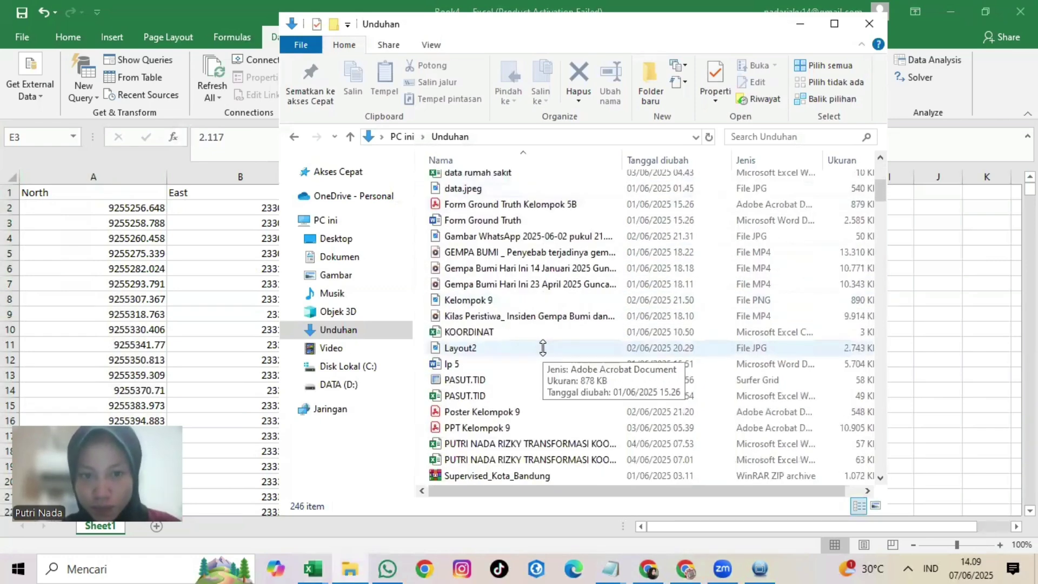
# Step: Open PASUT.TID in Excel, resize and maximize its window, then minimize it to Book4
pyautogui.doubleClick(527, 396)
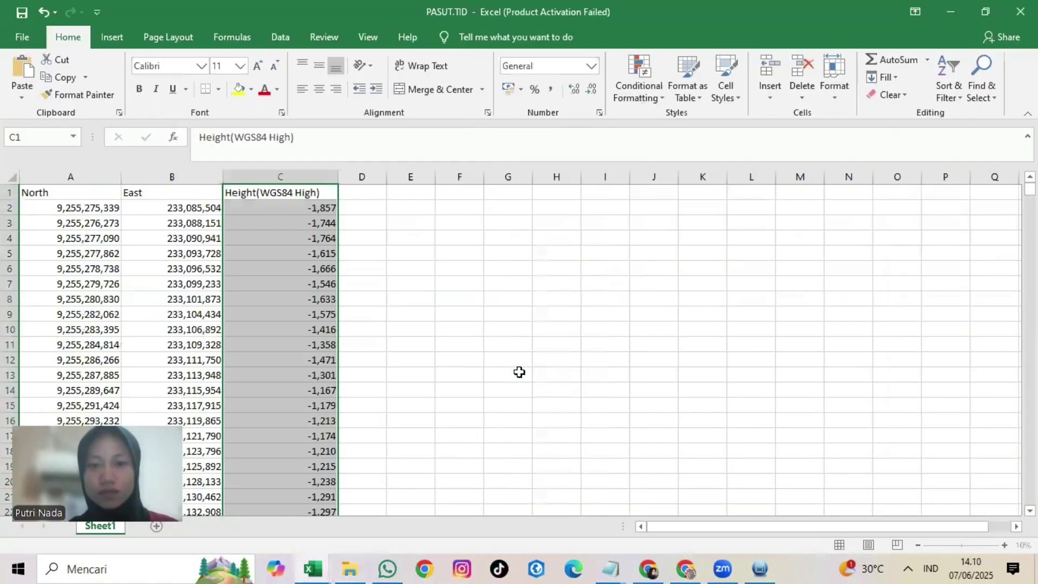
pyautogui.click(412, 206)
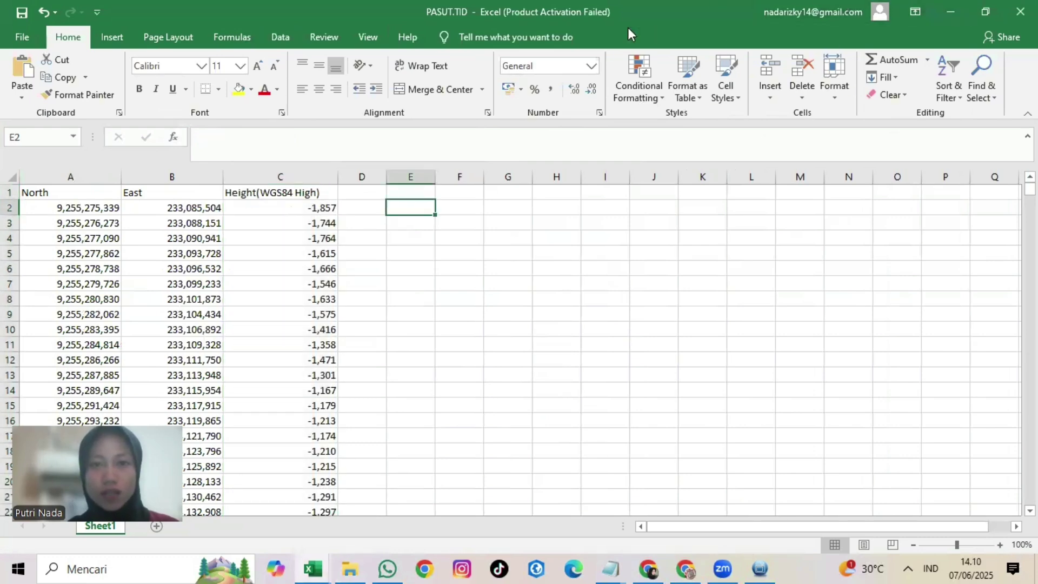
pyautogui.doubleClick(614, 7)
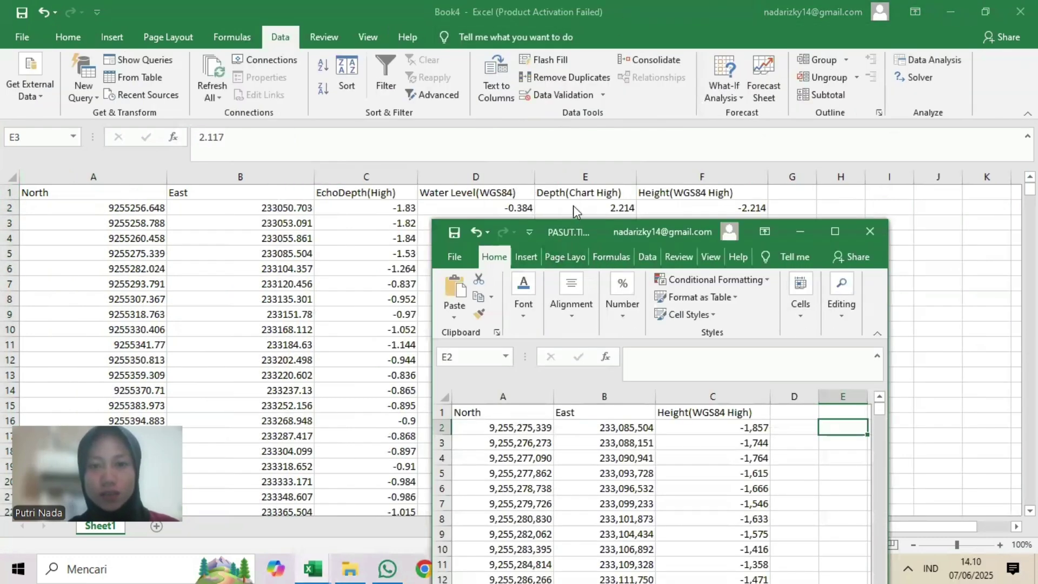
pyautogui.click(837, 230)
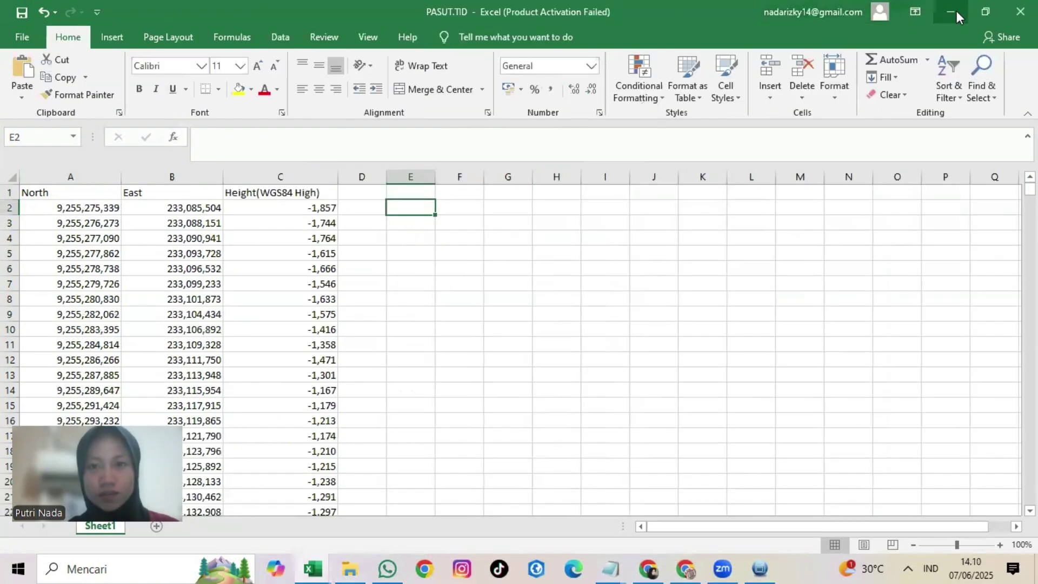
pyautogui.click(953, 12)
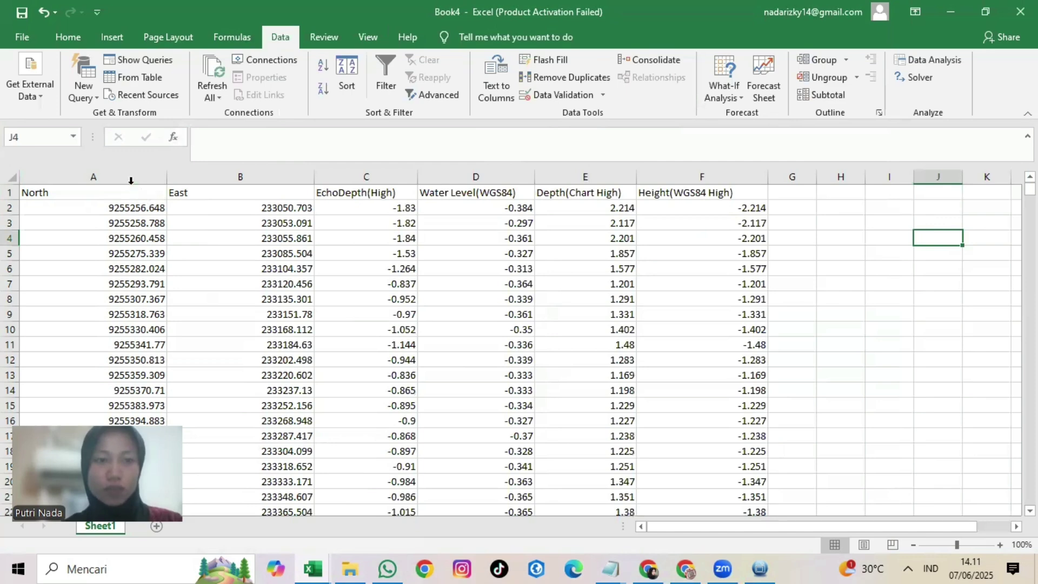
# Step: Copy Book4's North and East columns (A:B) into a new blank workbook, Book5
pyautogui.click(131, 178)
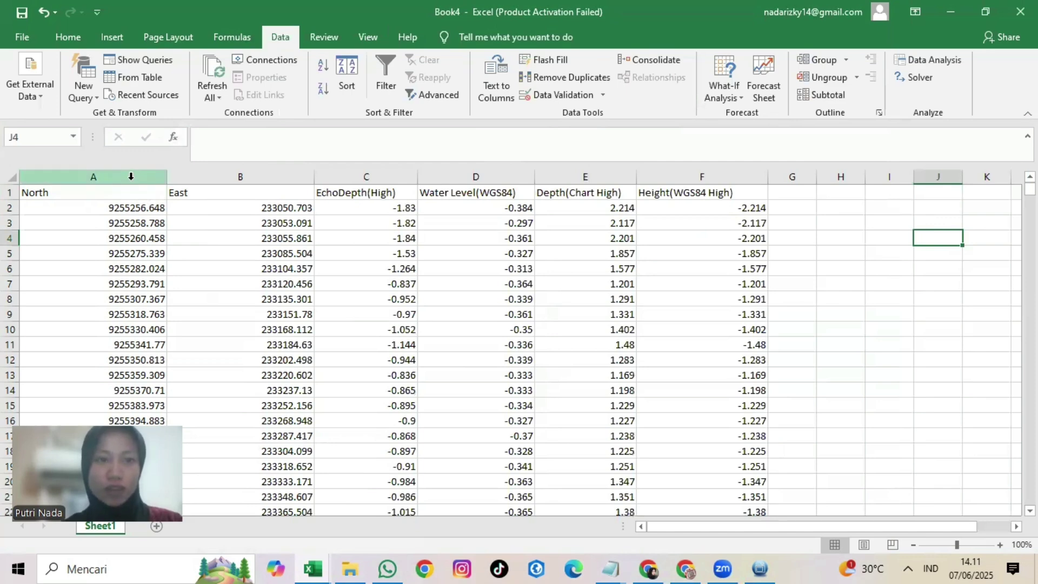
pyautogui.moveTo(131, 177); pyautogui.dragTo(195, 176)
pyautogui.hotkey('ctrl', 'c')
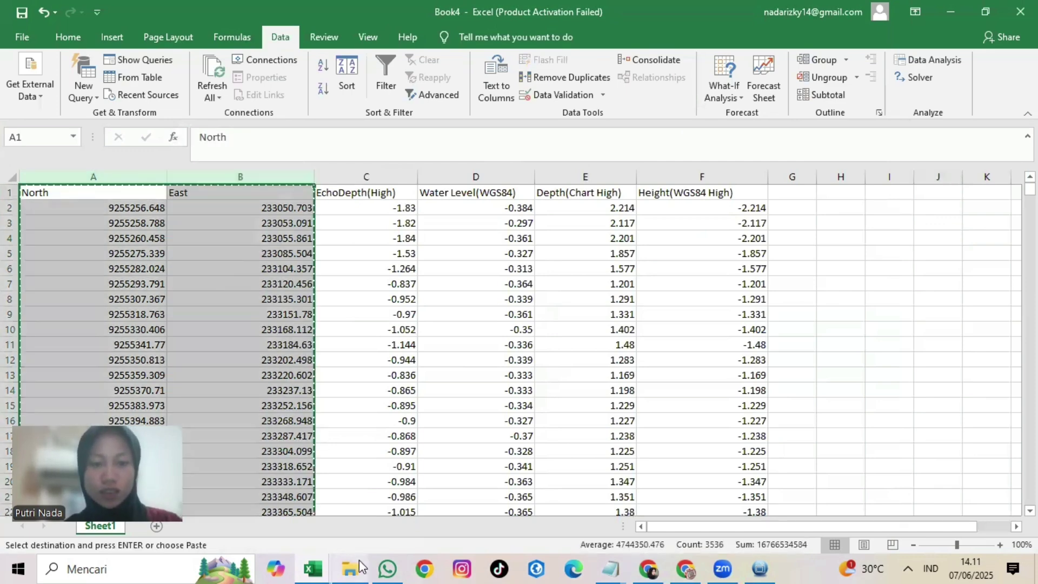
pyautogui.rightClick(326, 568)
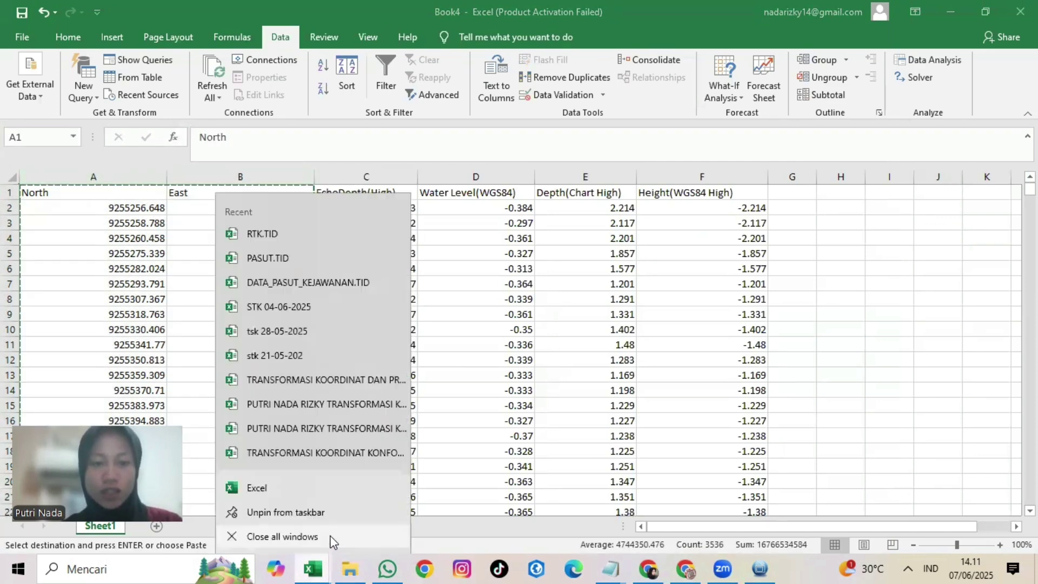
pyautogui.click(338, 489)
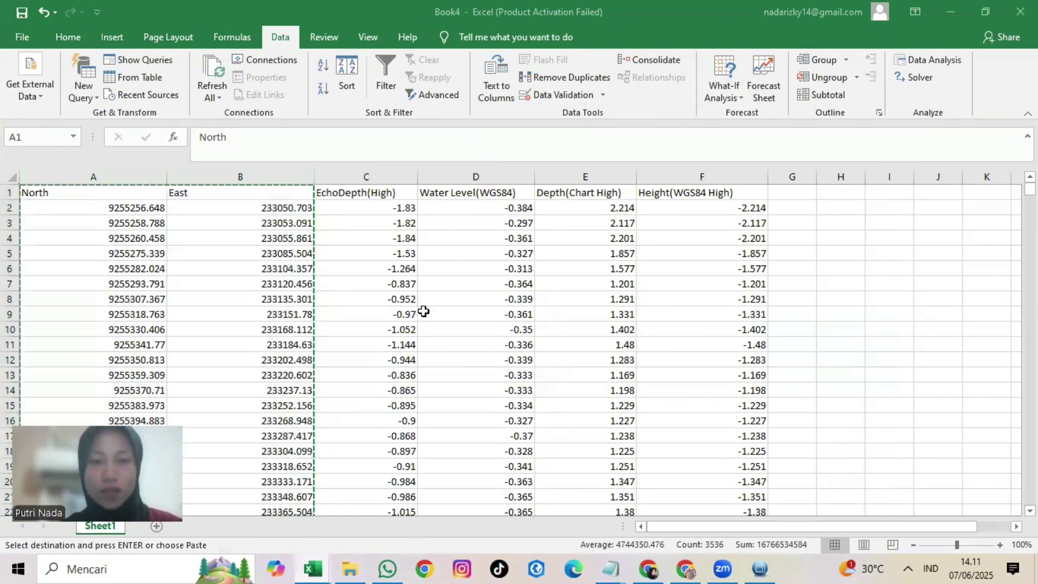
pyautogui.hotkey('ctrl', 'v')
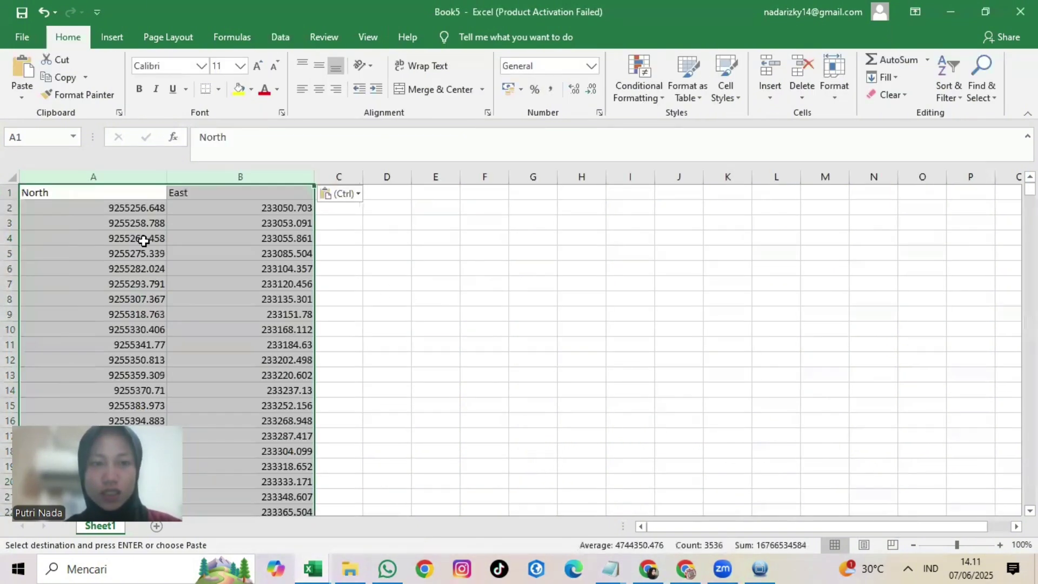
pyautogui.click(387, 238)
# Step: Back in Book4, copy the Height(WGS84 High) column F
pyautogui.click(951, 11)
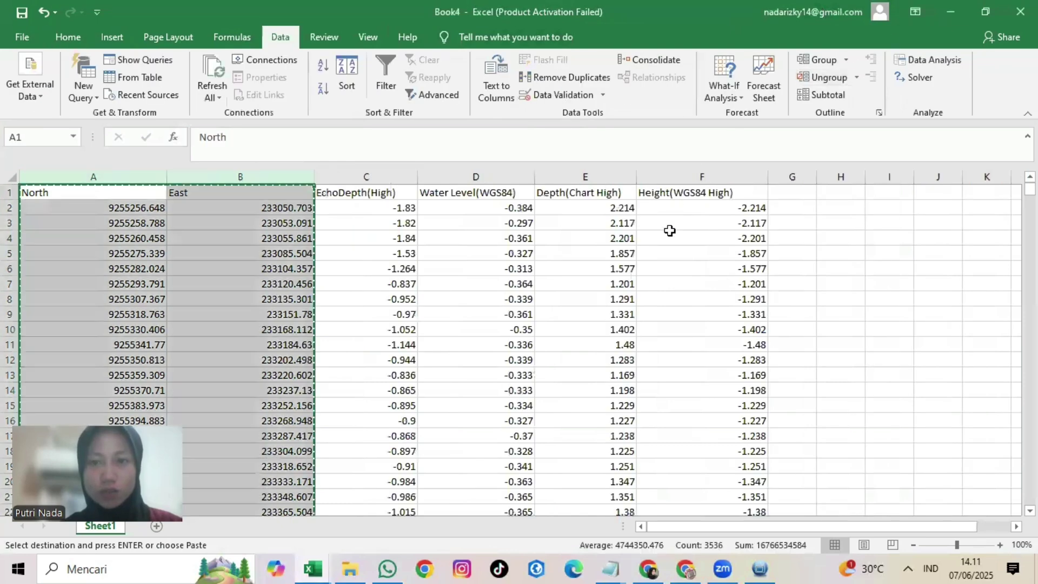
pyautogui.click(678, 177)
pyautogui.hotkey('ctrl', 'c')
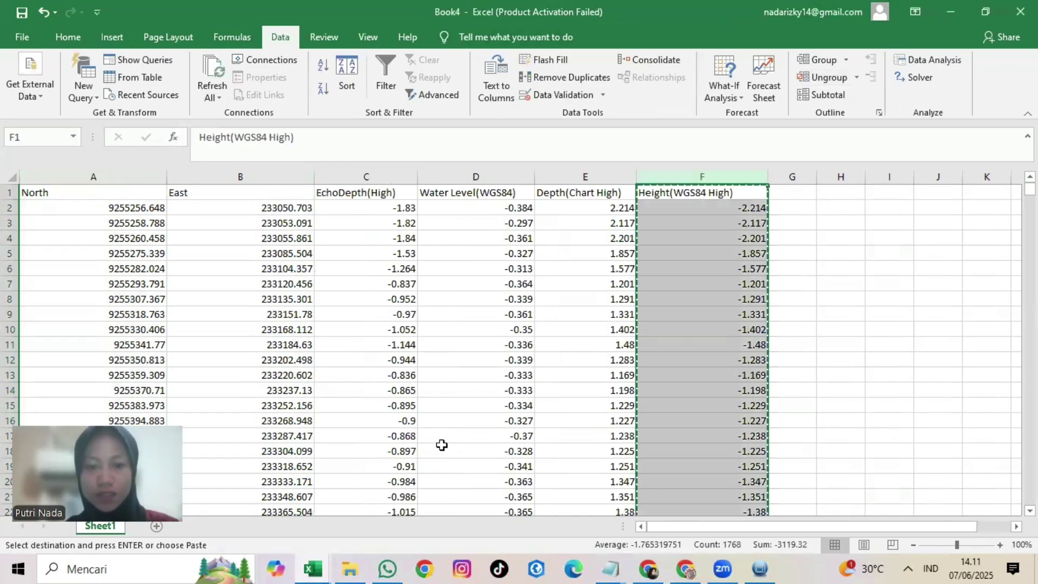
pyautogui.click(320, 567)
# Step: Paste the Height(WGS84 High) column into column C of Book5, starting at C1
pyautogui.click(483, 504)
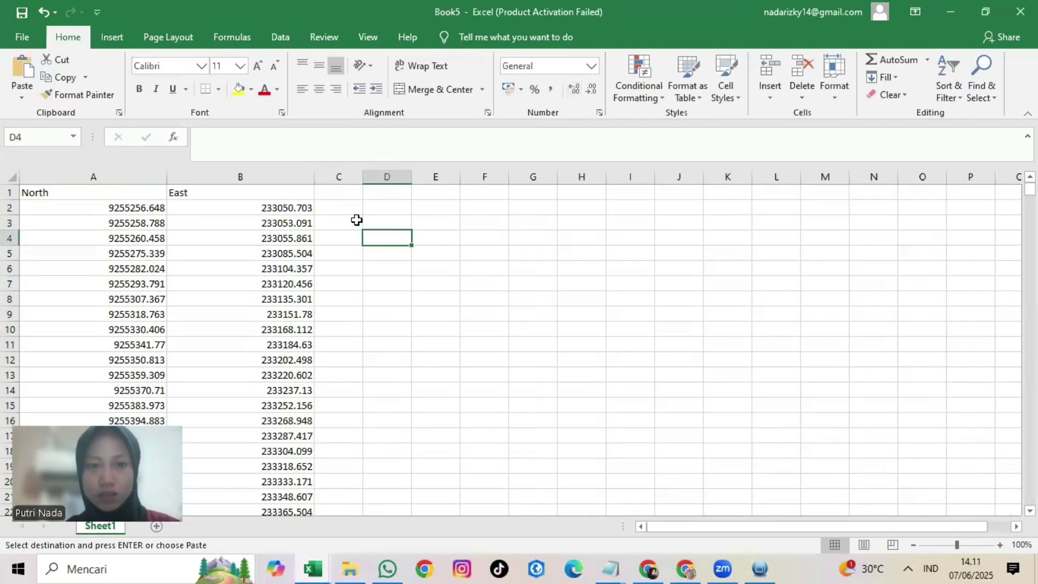
pyautogui.click(340, 177)
pyautogui.click(341, 190)
pyautogui.hotkey('ctrl', 'v')
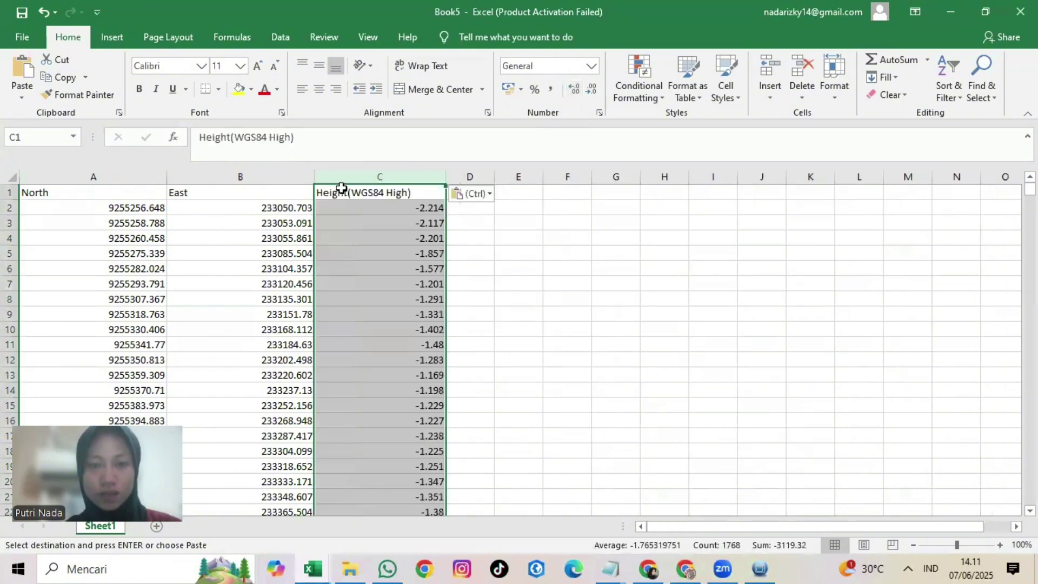
pyautogui.click(518, 223)
# Step: Save As into Downloads\hidrograf putri, entering the file name PASUT
pyautogui.hotkey('alt', 'f')
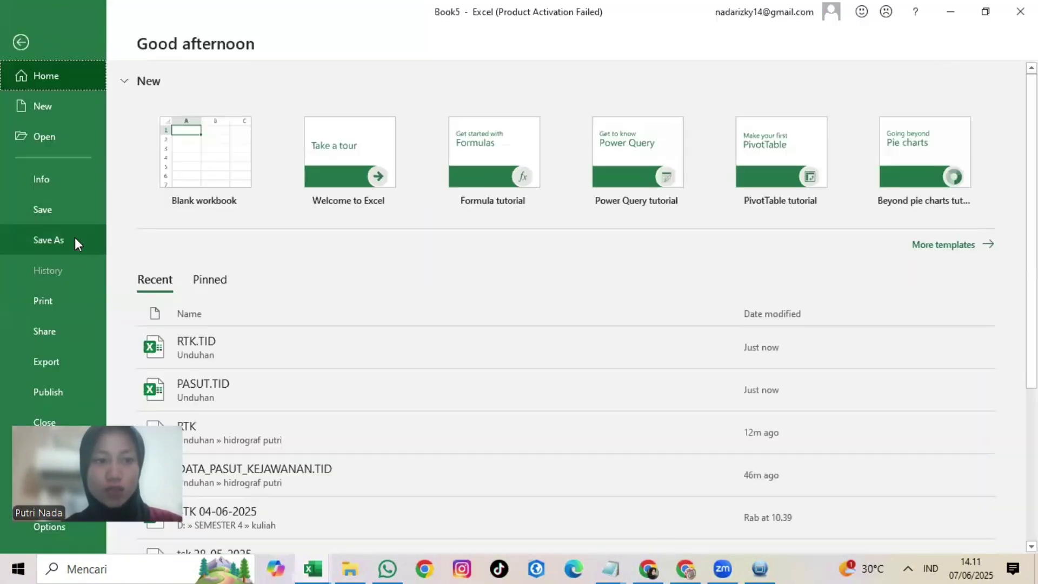
pyautogui.click(75, 238)
pyautogui.click(231, 238)
pyautogui.click(253, 269)
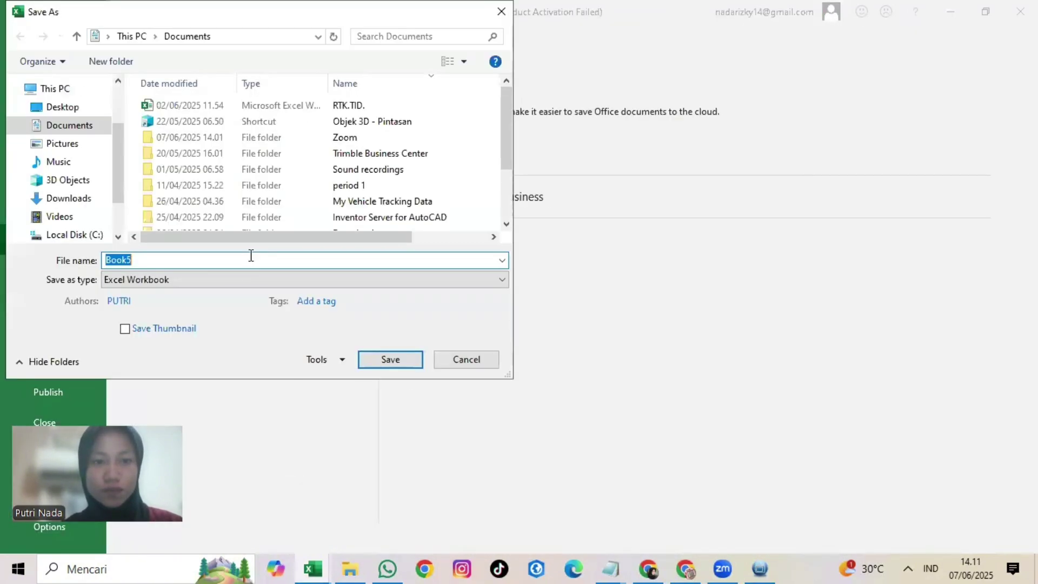
pyautogui.click(61, 198)
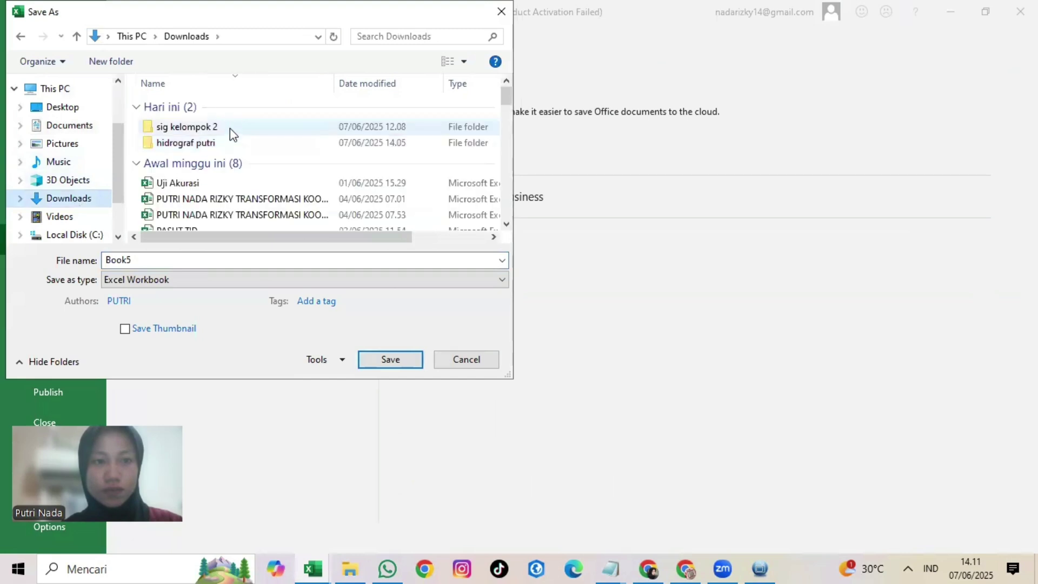
pyautogui.click(230, 142)
pyautogui.doubleClick(229, 142)
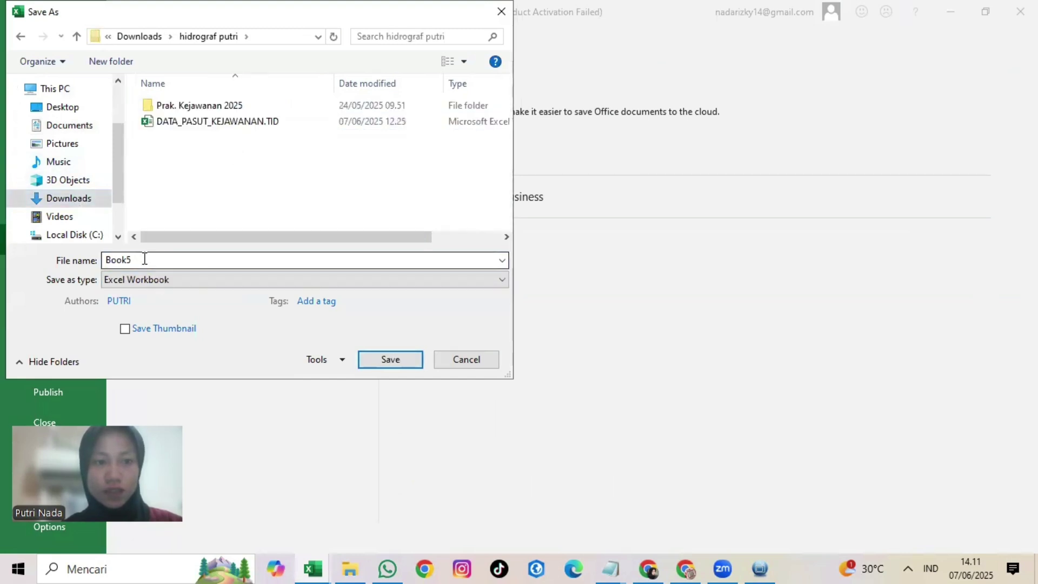
pyautogui.moveTo(130, 260); pyautogui.dragTo(60, 260)
pyautogui.write('pasut')
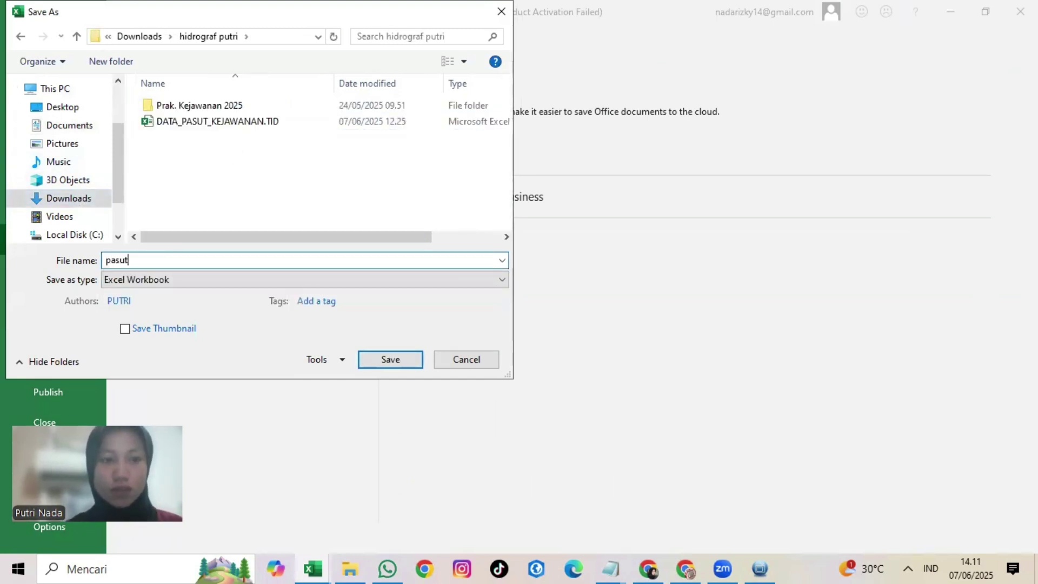
pyautogui.press('BackSpace')
pyautogui.press('BackSpace')
pyautogui.press('BackSpace')
pyautogui.press('BackSpace')
pyautogui.press('BackSpace')
pyautogui.write('PA')
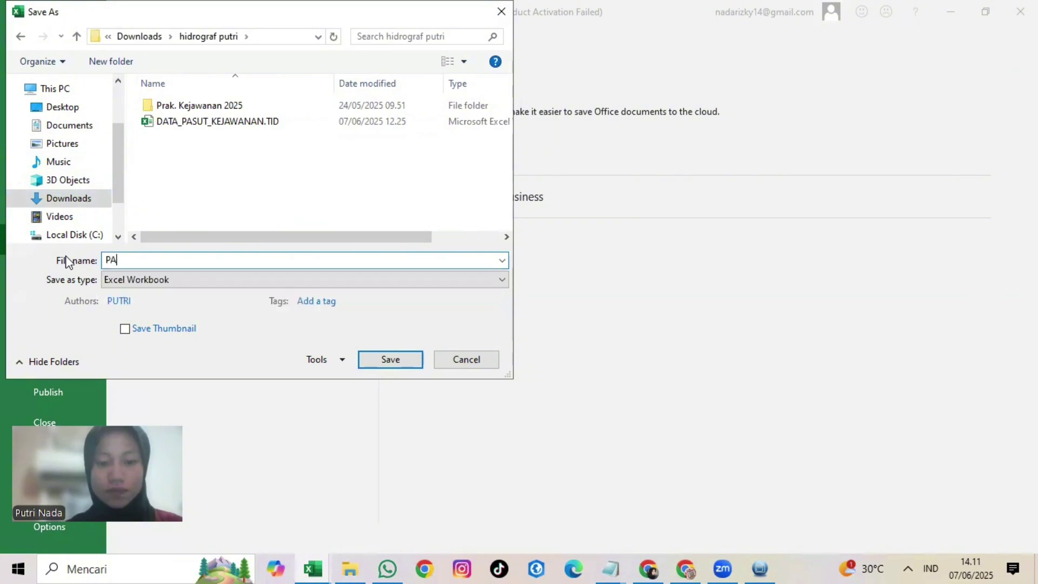
pyautogui.write('SUT')
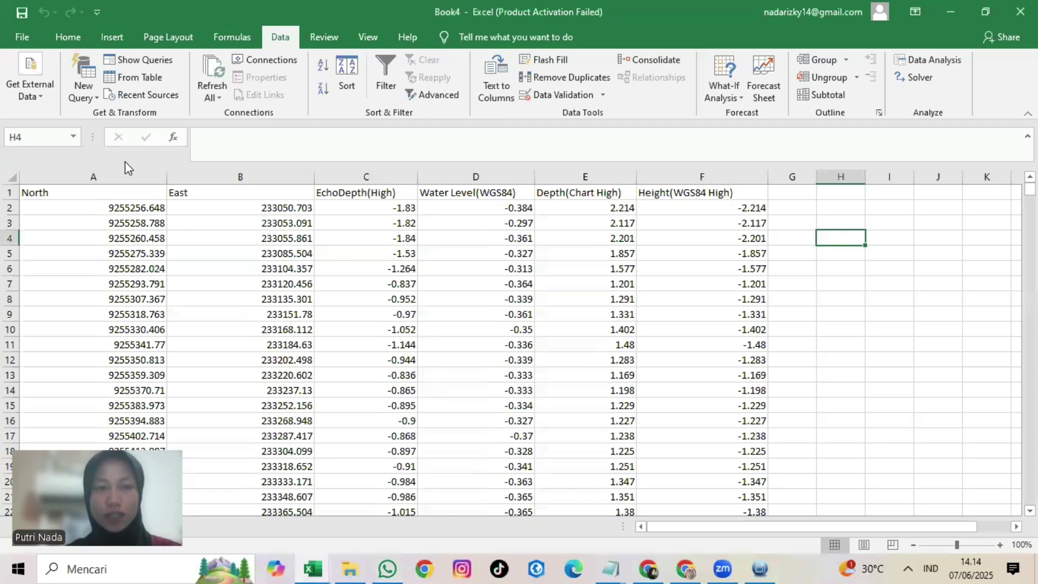
# Step: Copy Book4's North and East columns into a new blank workbook
pyautogui.moveTo(124, 172); pyautogui.dragTo(222, 174)
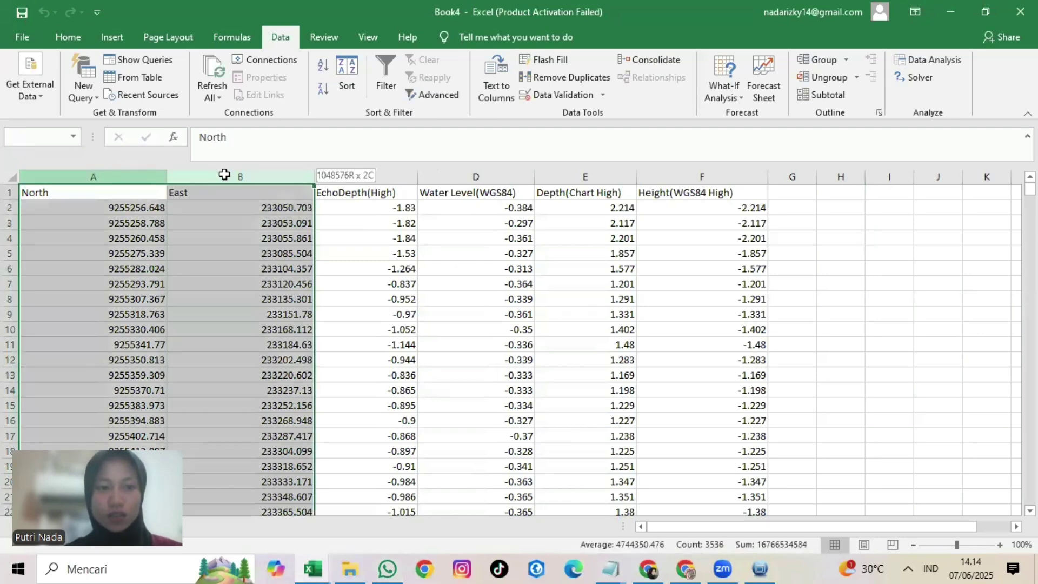
pyautogui.hotkey('ctrl', 'c')
pyautogui.rightClick(312, 569)
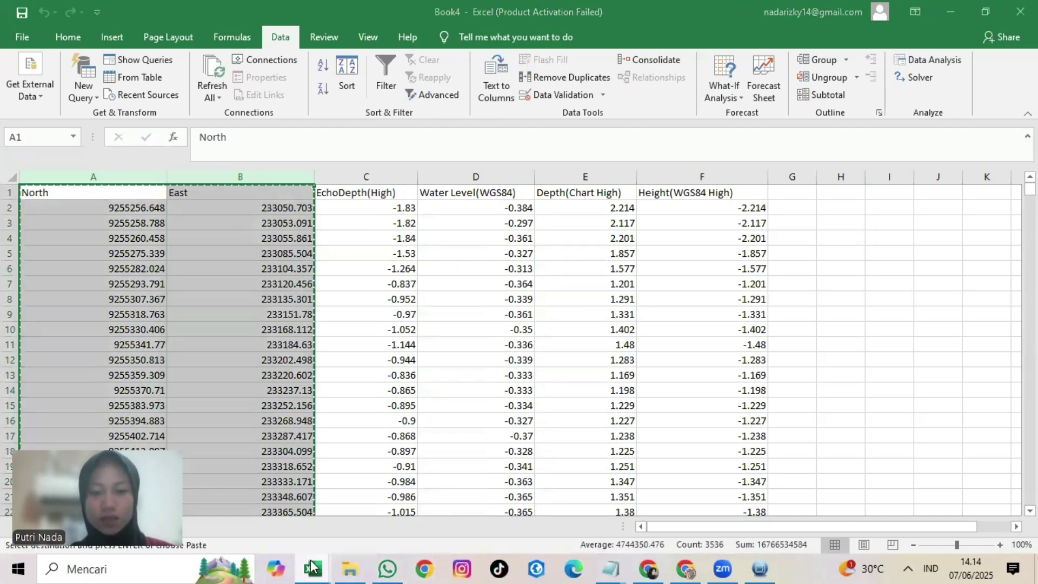
pyautogui.click(327, 488)
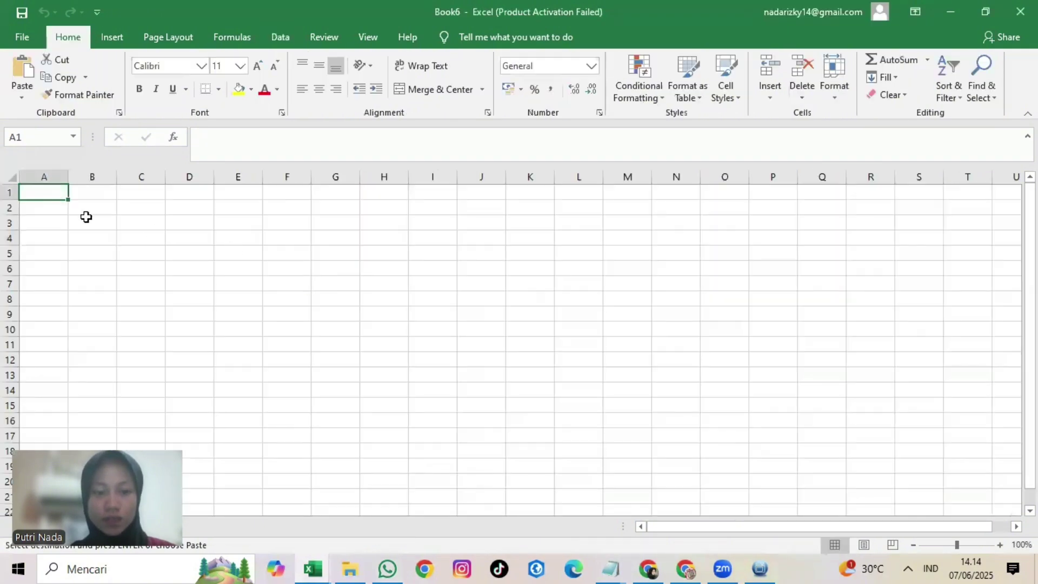
pyautogui.hotkey('ctrl', 'v')
# Step: Copy Book4's Water Level(WGS84) column into C1 of the new Book6
pyautogui.click(940, 13)
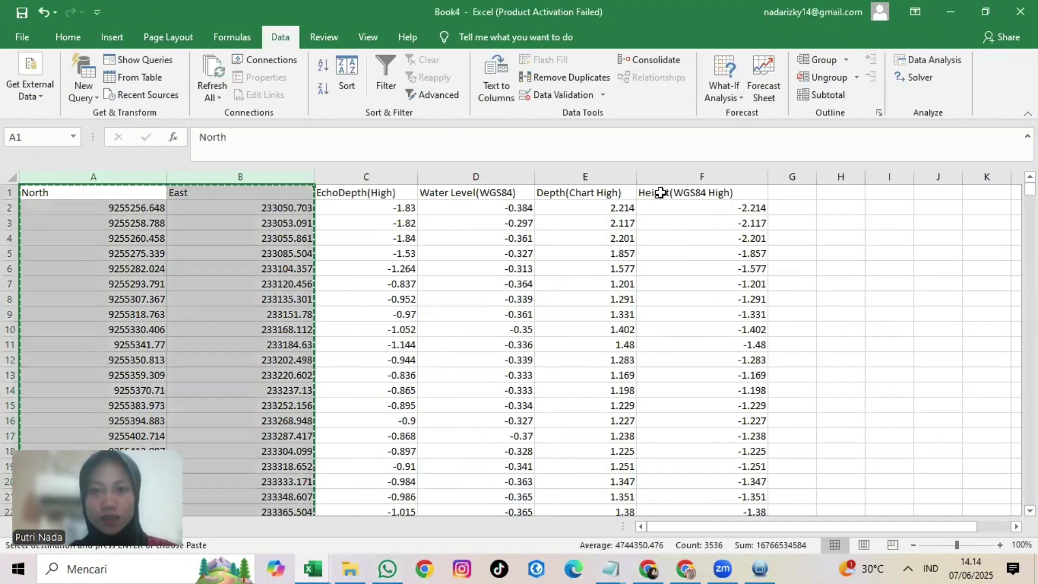
pyautogui.click(510, 175)
pyautogui.hotkey('ctrl', 'c')
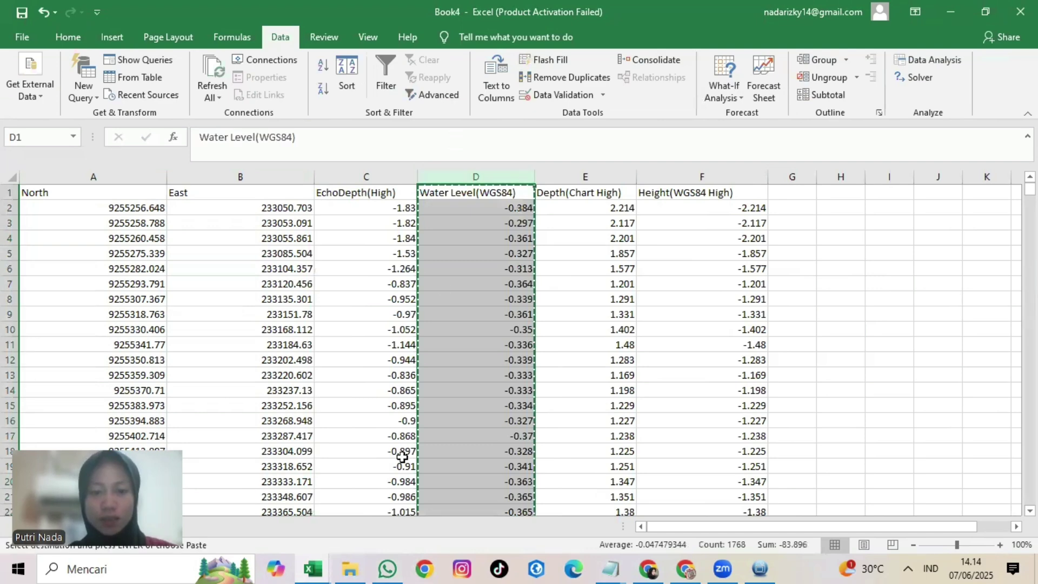
pyautogui.moveTo(327, 566)
pyautogui.click(503, 506)
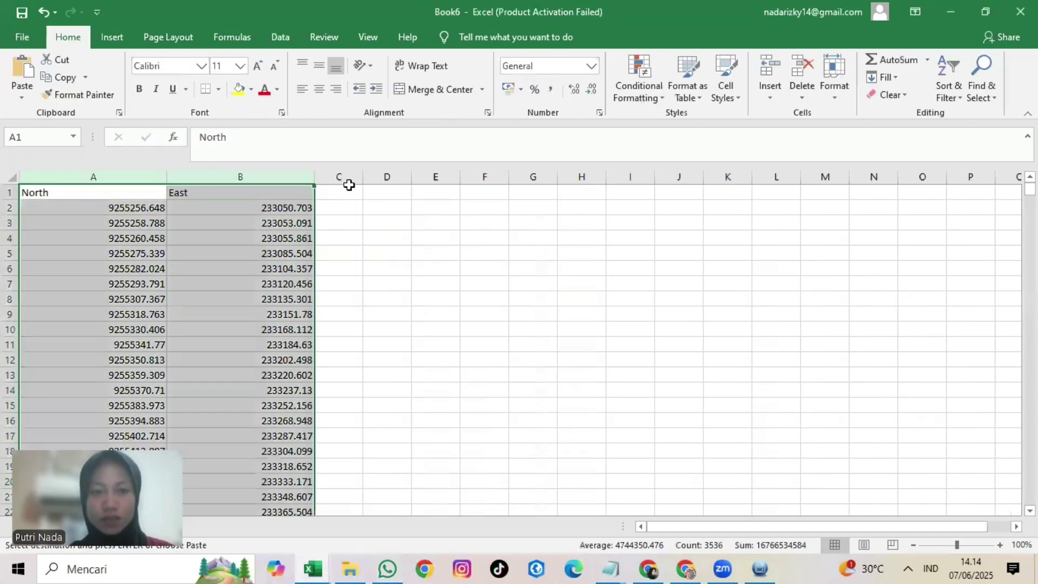
pyautogui.click(347, 188)
pyautogui.hotkey('ctrl', 'v')
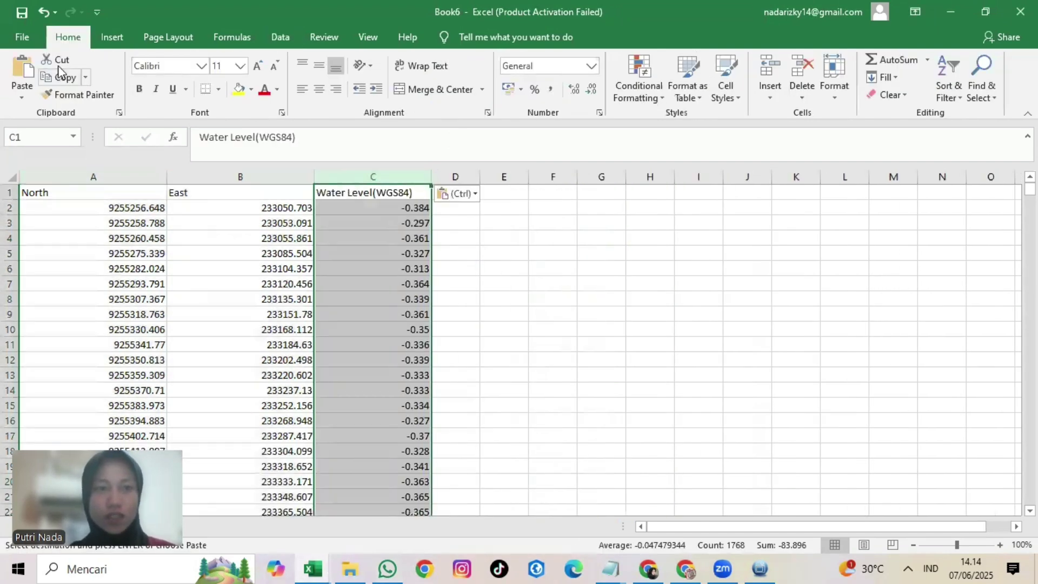
# Step: Save Book6 as RTK in the Downloads\hidrograf putri folder
pyautogui.click(21, 37)
pyautogui.click(74, 242)
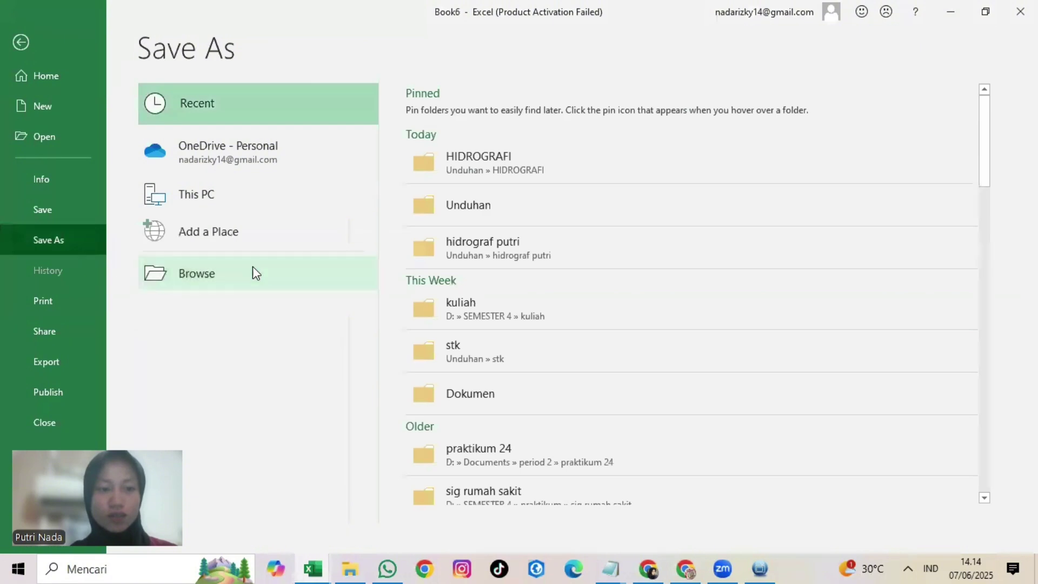
pyautogui.click(256, 273)
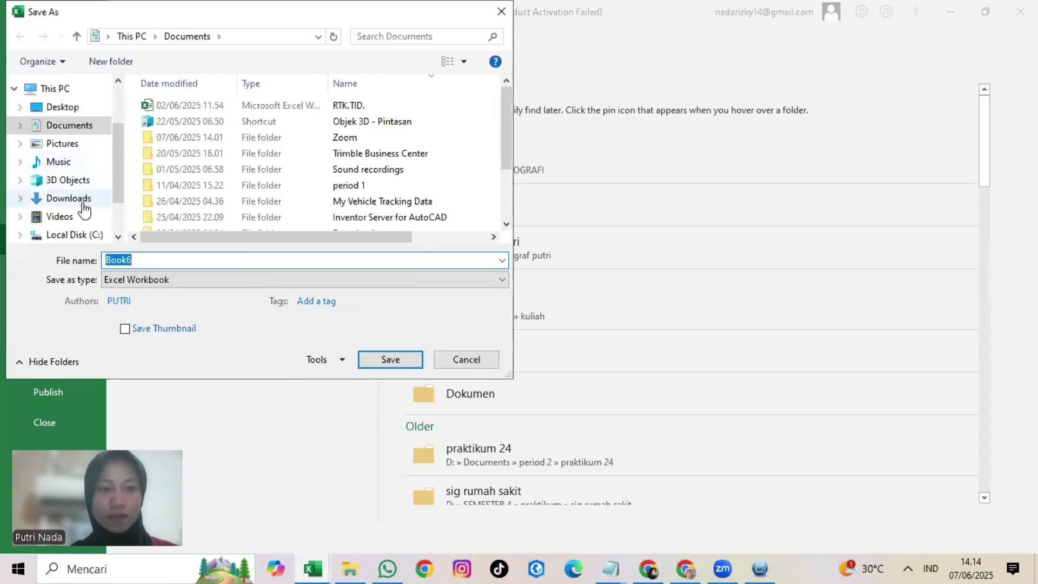
pyautogui.click(69, 199)
pyautogui.doubleClick(277, 142)
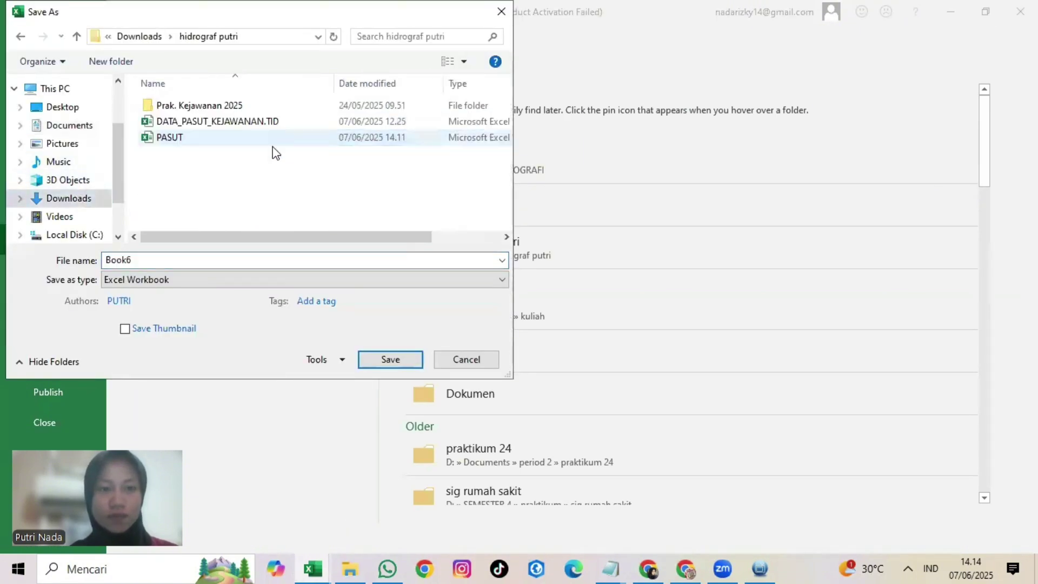
pyautogui.click(209, 261)
pyautogui.write('R')
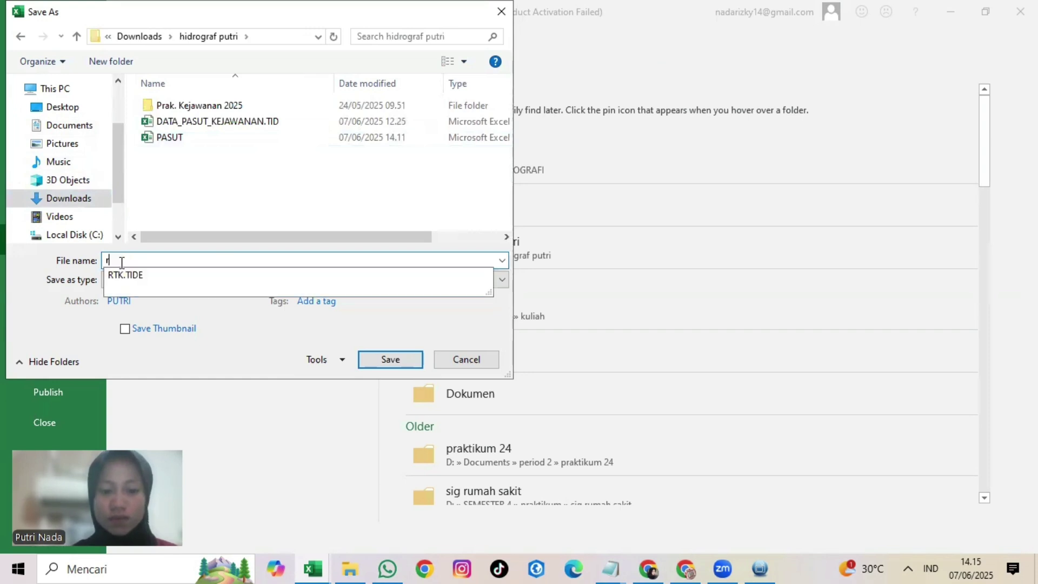
pyautogui.press('BackSpace')
pyautogui.write('R')
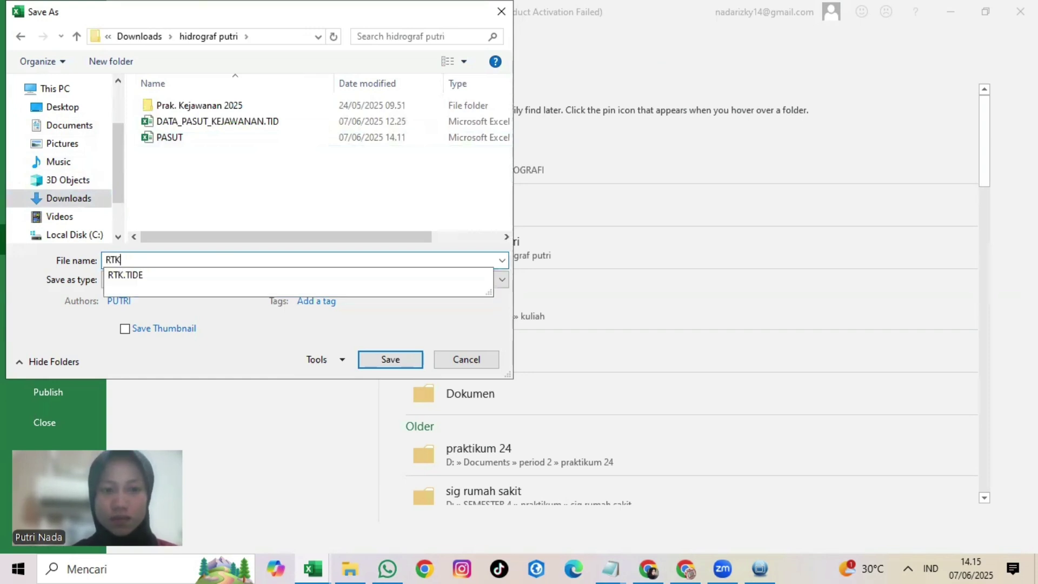
pyautogui.write('TK')
pyautogui.click(389, 359)
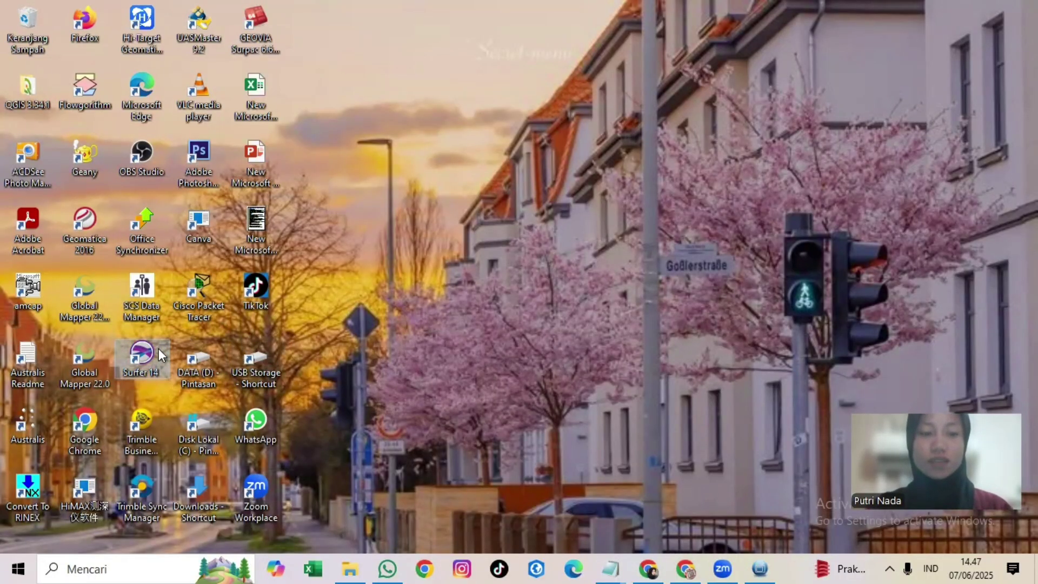
# Step: Launch Surfer, start a new plot, and set the page to landscape orientation and A4 size
pyautogui.doubleClick(142, 357)
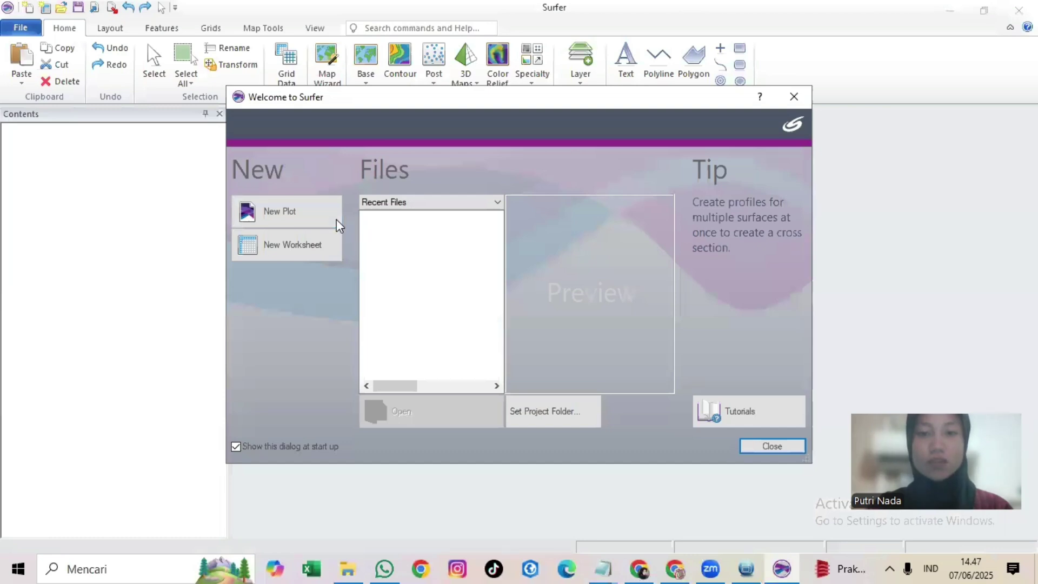
pyautogui.click(336, 224)
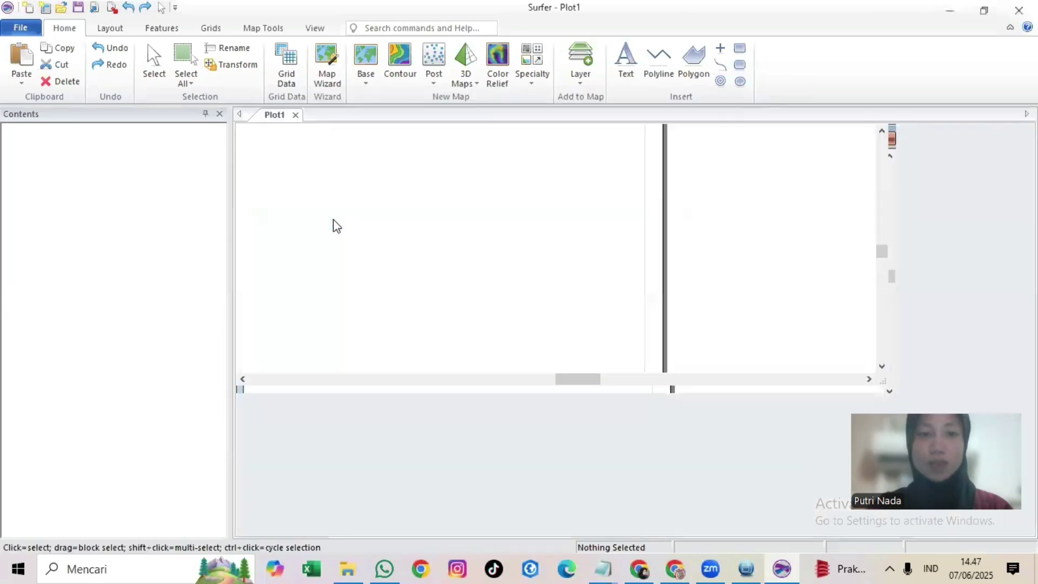
pyautogui.click(110, 28)
pyautogui.click(68, 80)
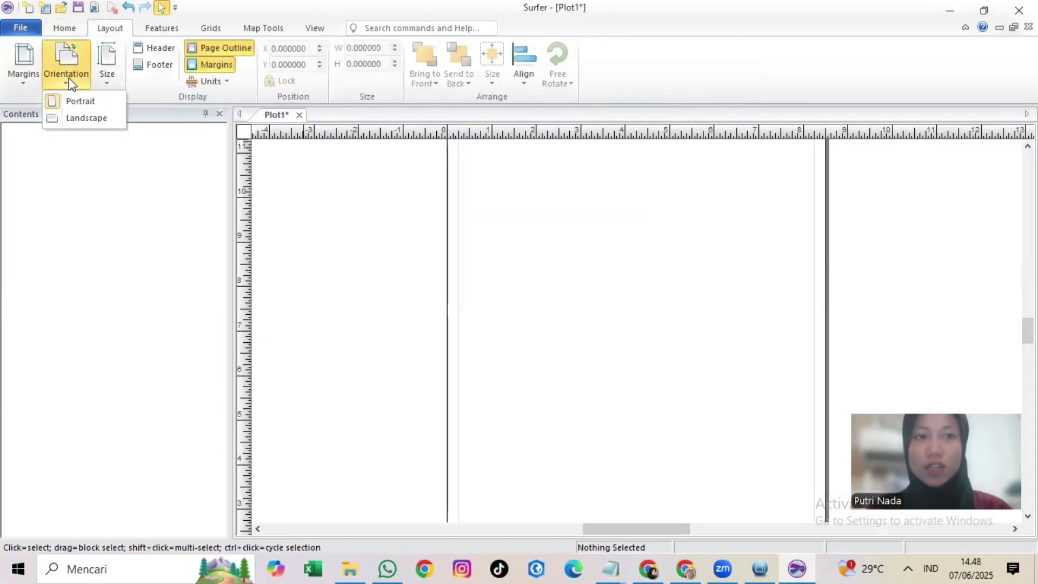
pyautogui.click(85, 118)
pyautogui.click(104, 76)
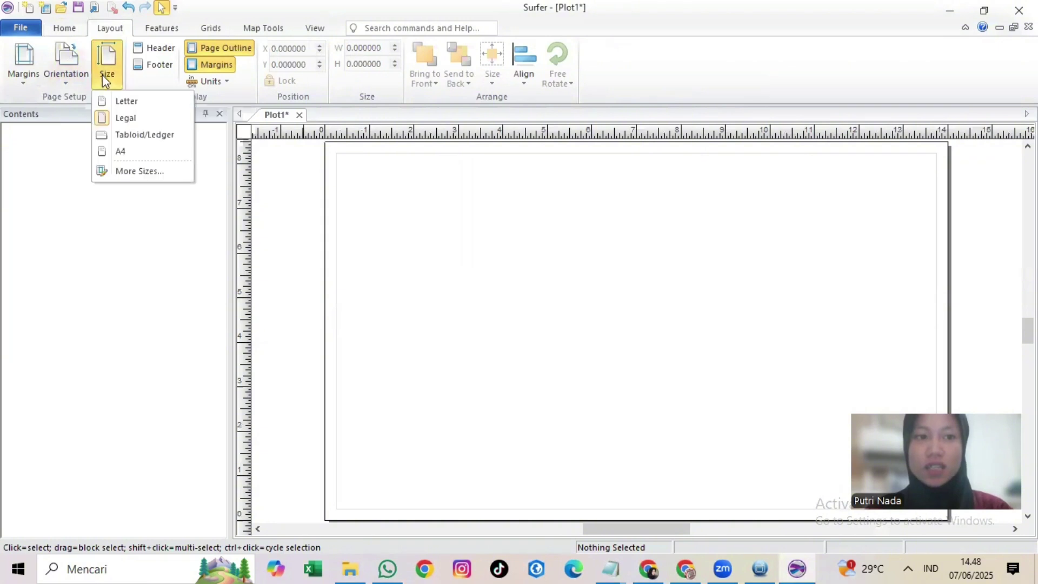
pyautogui.click(134, 148)
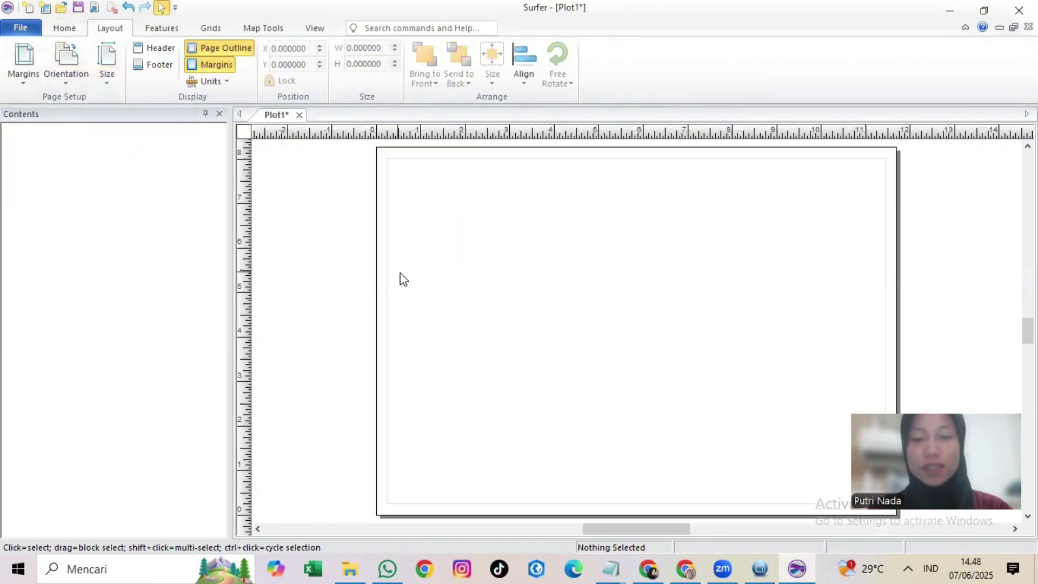
# Step: Start Grid Data and pick the RTK data file to grid
pyautogui.click(223, 28)
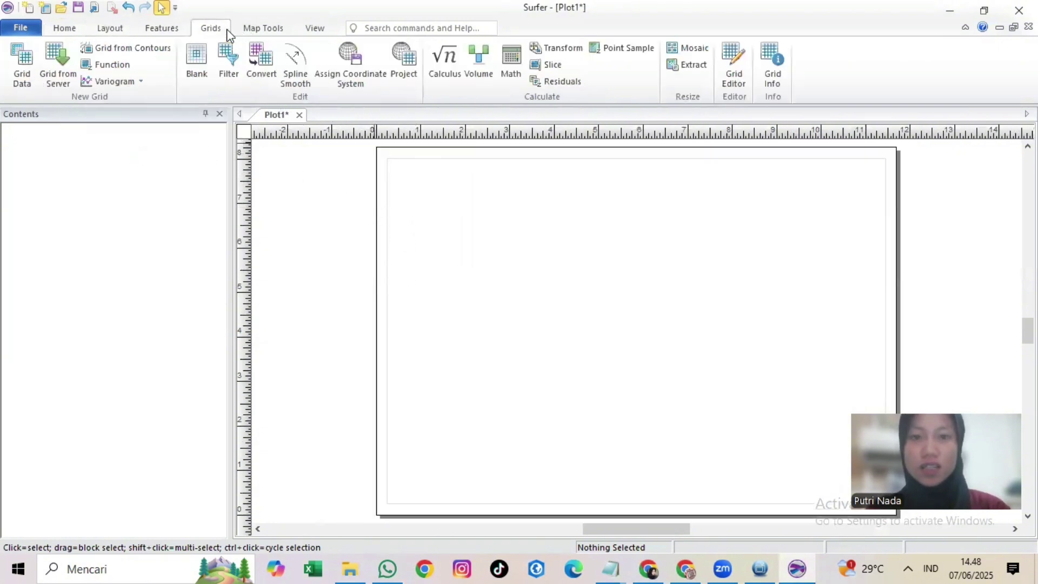
pyautogui.click(26, 82)
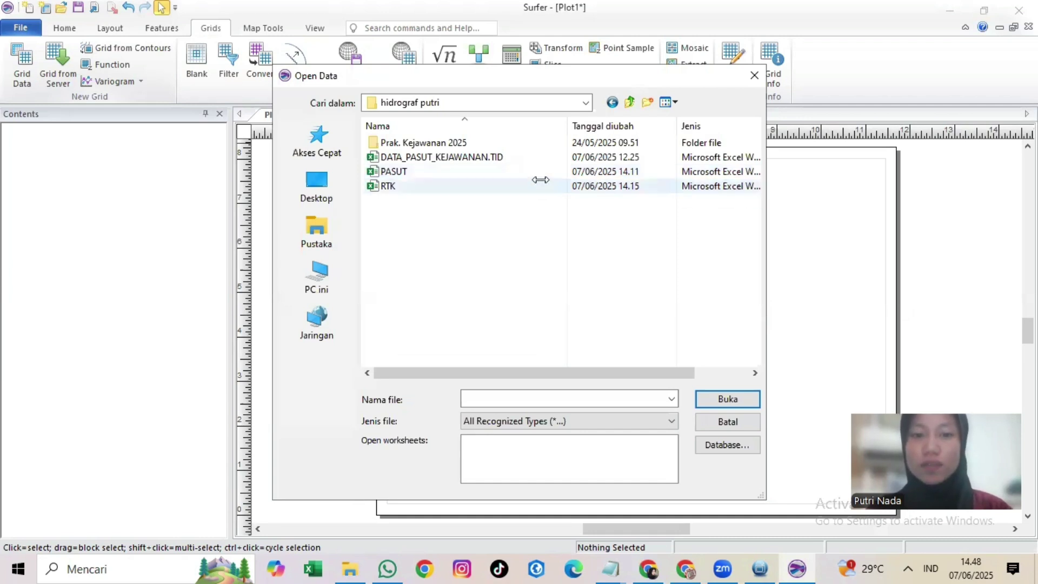
pyautogui.click(535, 186)
pyautogui.click(708, 398)
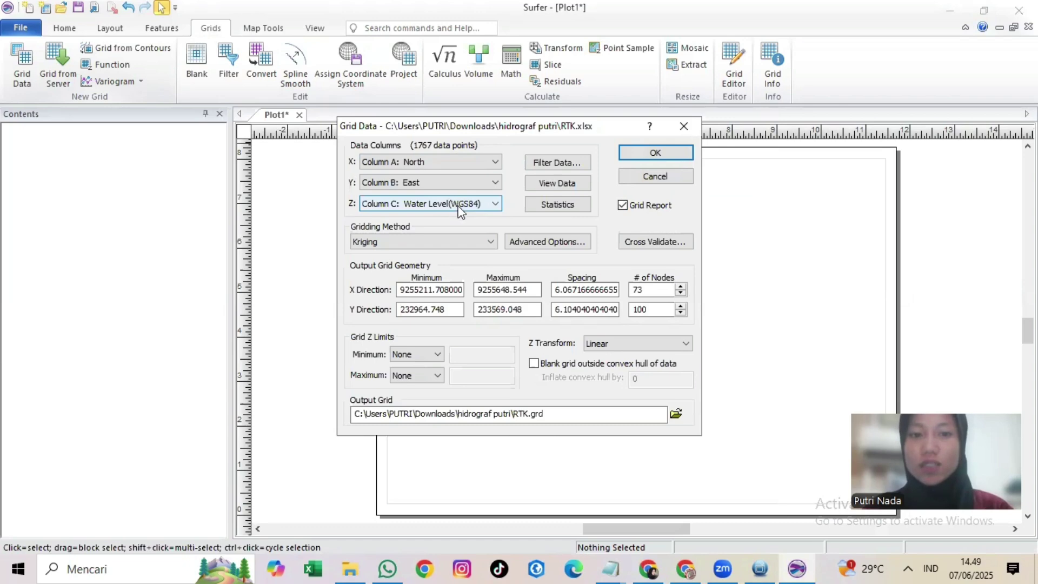
# Step: Krige the RTK data into RTK.grd and save the GridDataReport-RTK report as Rich Text Format
pyautogui.click(625, 154)
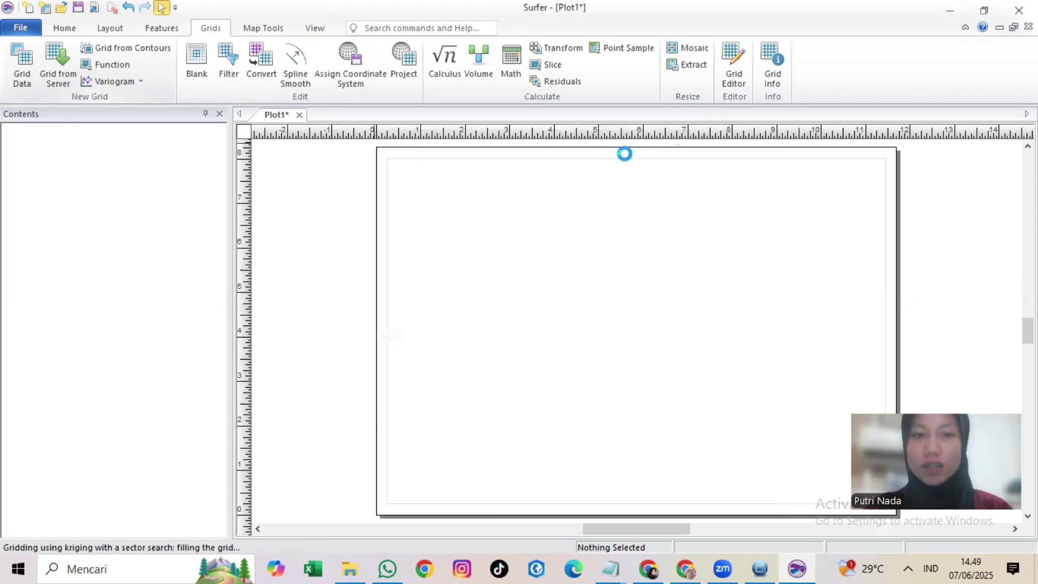
pyautogui.scroll(-15, 234, 322)
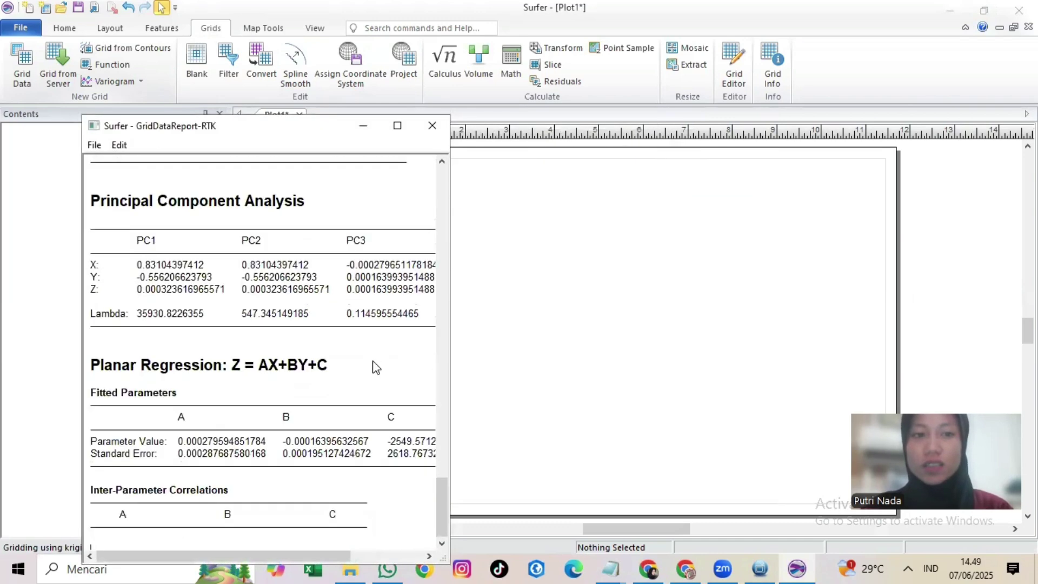
pyautogui.scroll(-6, 234, 321)
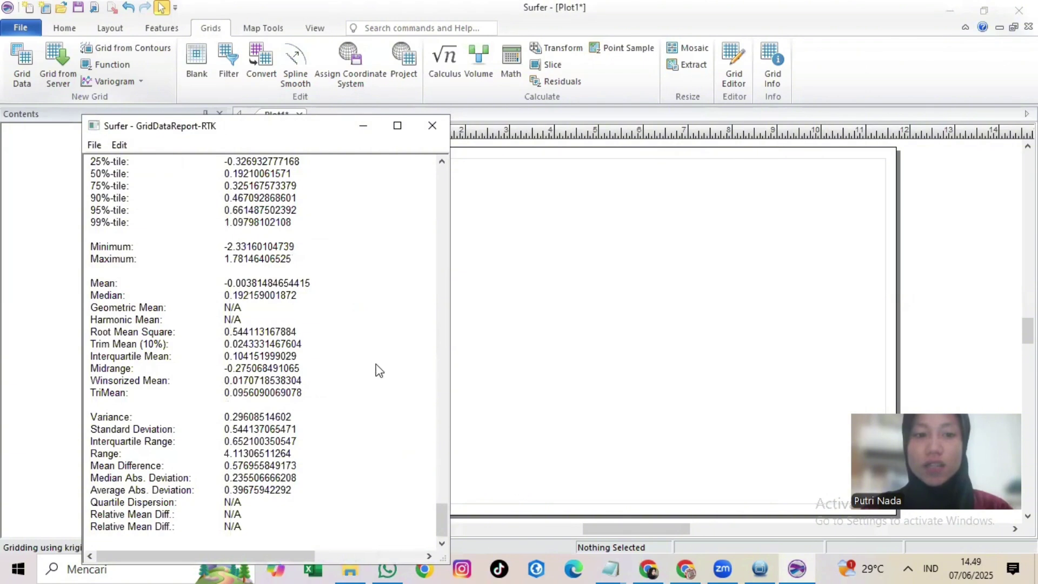
pyautogui.scroll(-3, 376, 365)
pyautogui.click(381, 382)
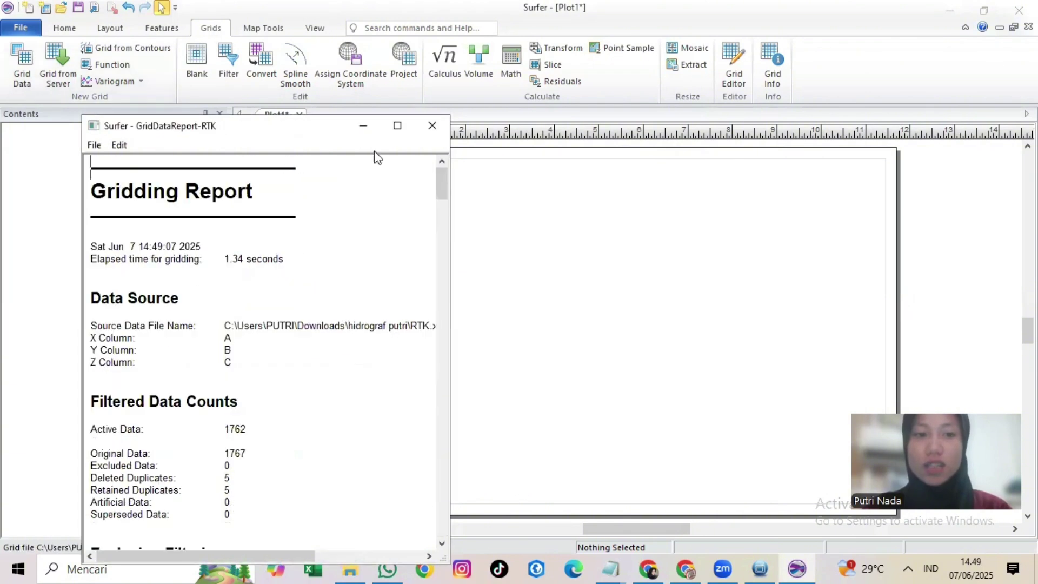
pyautogui.click(432, 126)
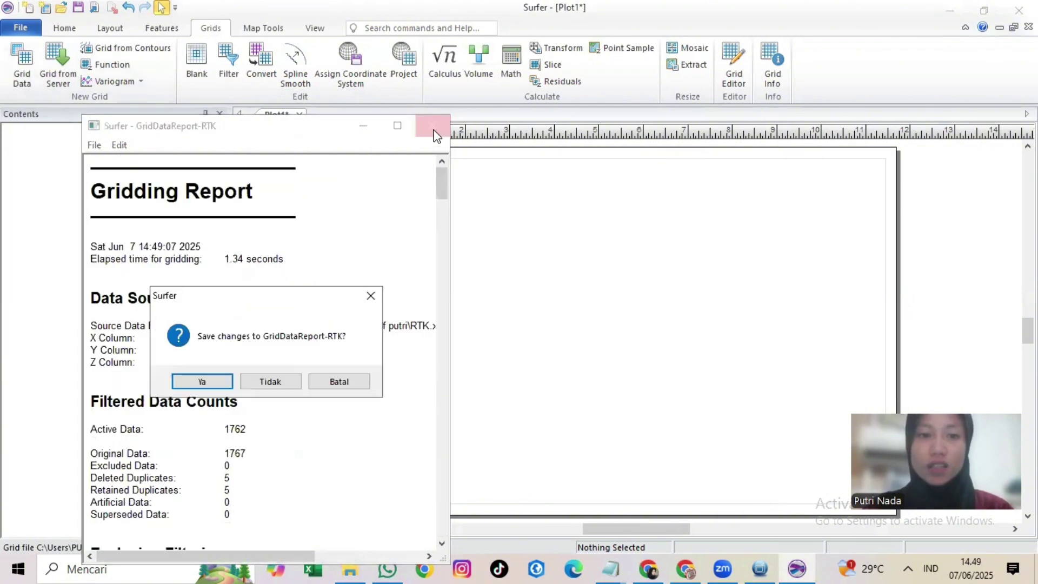
pyautogui.click(210, 383)
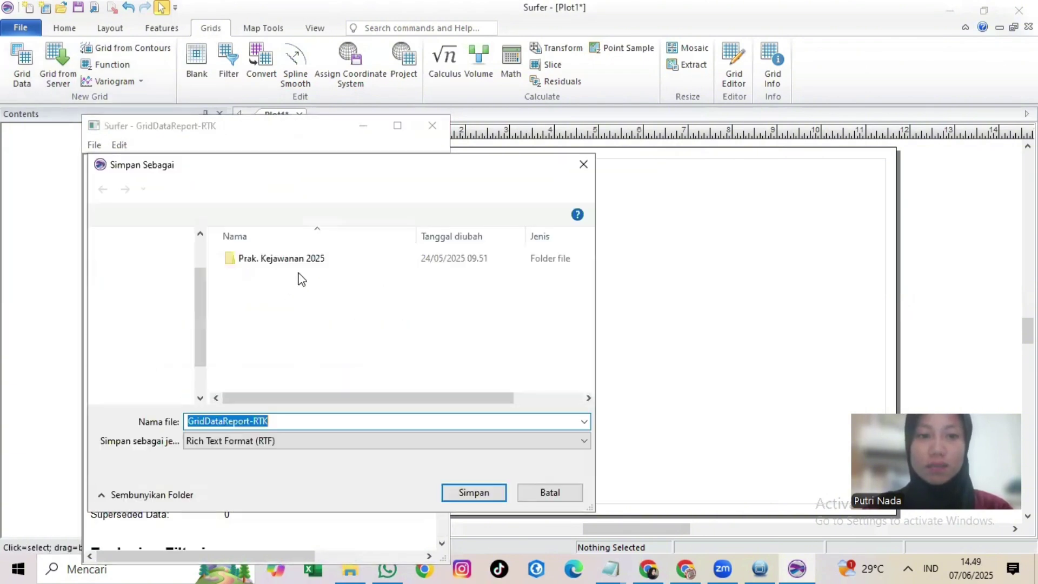
pyautogui.click(473, 494)
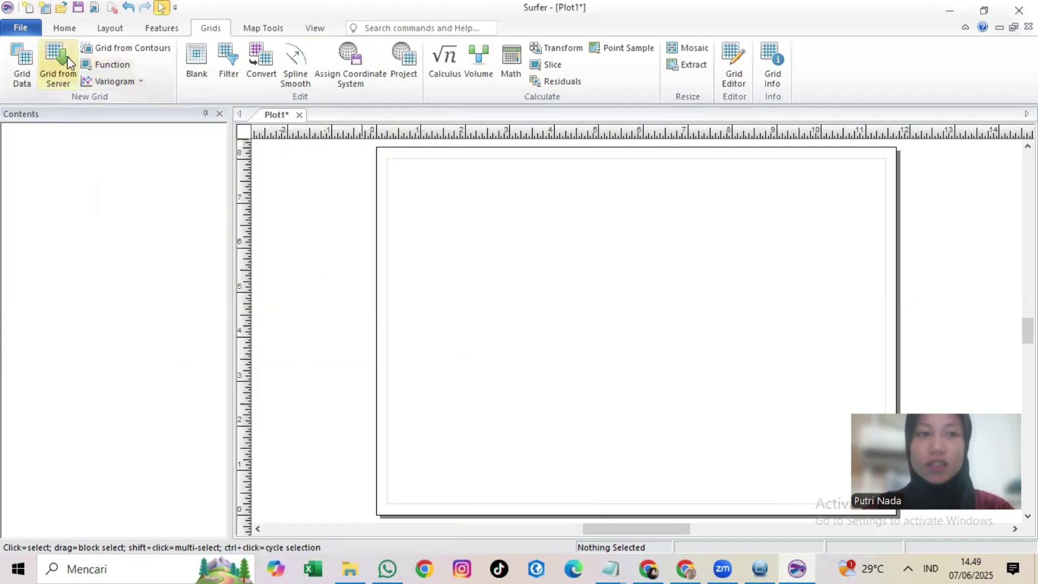
# Step: Create a contour map from the RTK.grd grid
pyautogui.click(65, 28)
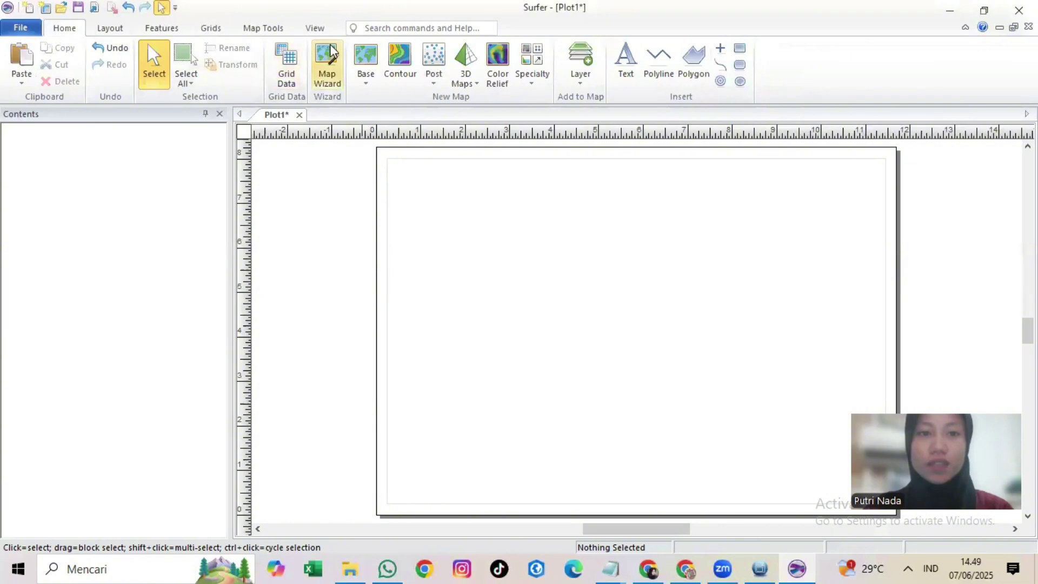
pyautogui.click(403, 65)
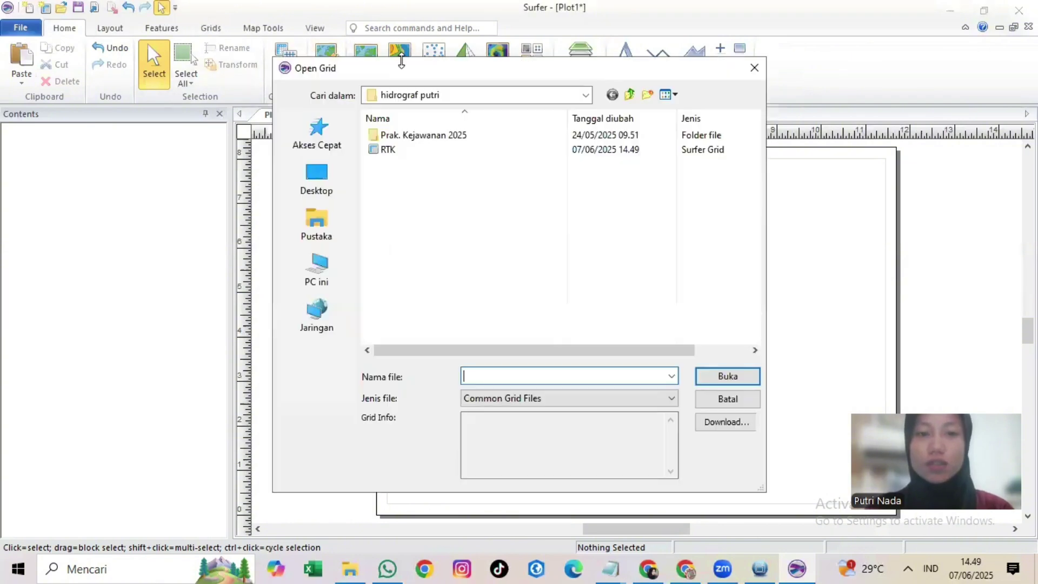
pyautogui.click(400, 150)
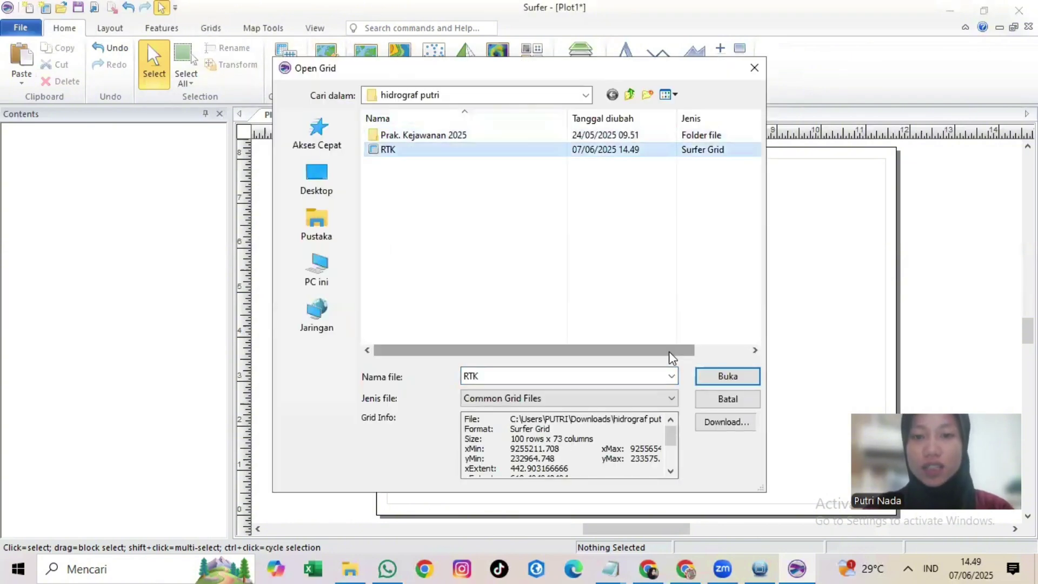
pyautogui.click(709, 376)
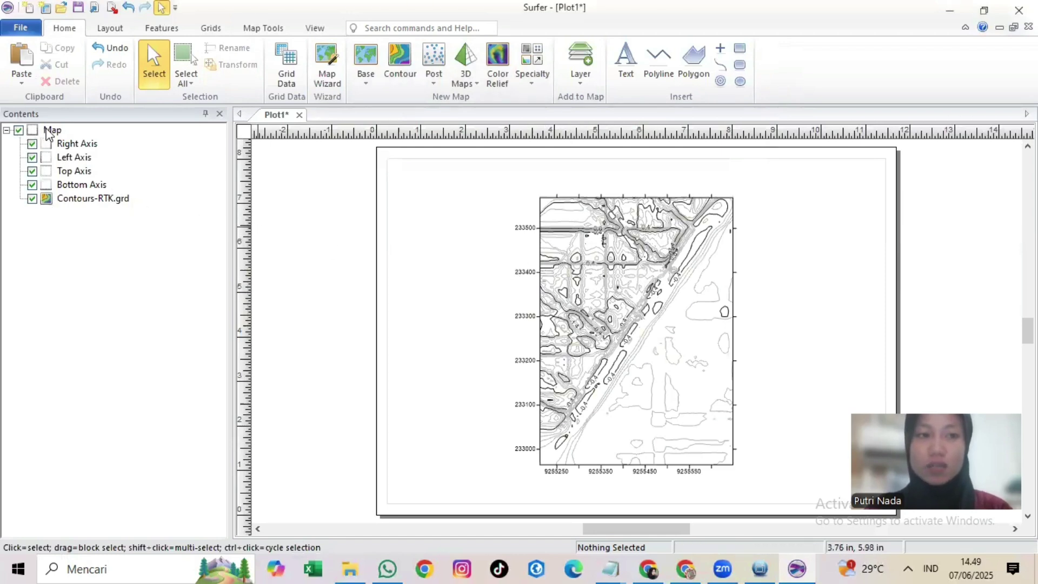
# Step: In the contour layer's Levels, set fill colors to Bathymetry and turn on Fill contours
pyautogui.click(95, 203)
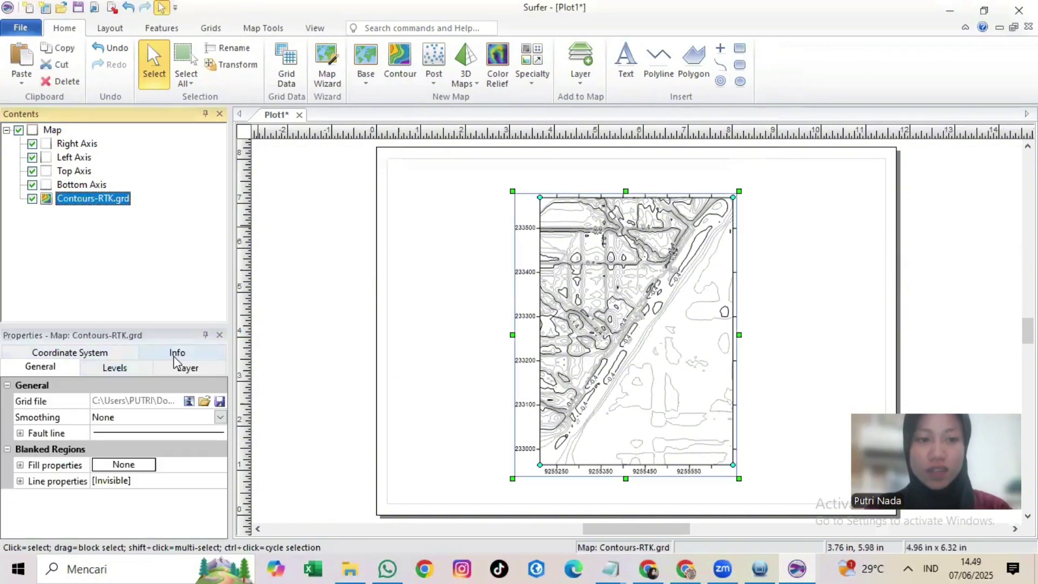
pyautogui.click(139, 370)
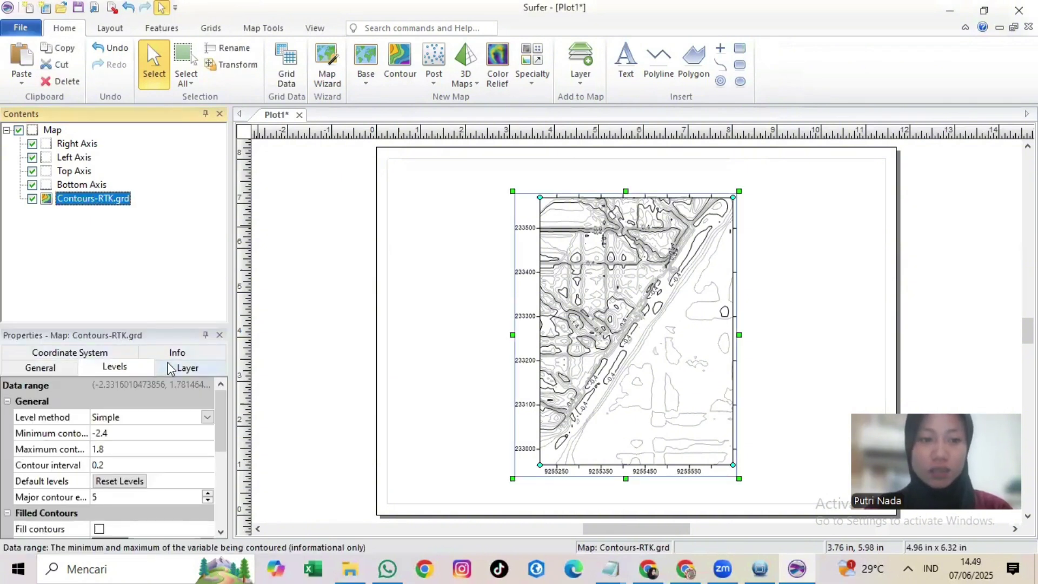
pyautogui.scroll(-2, 141, 402)
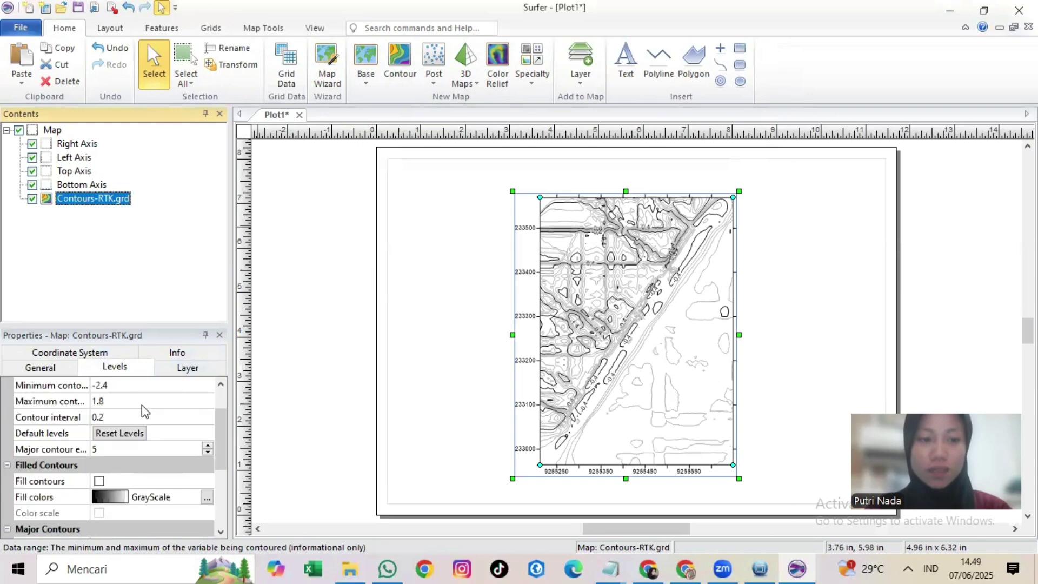
pyautogui.click(123, 455)
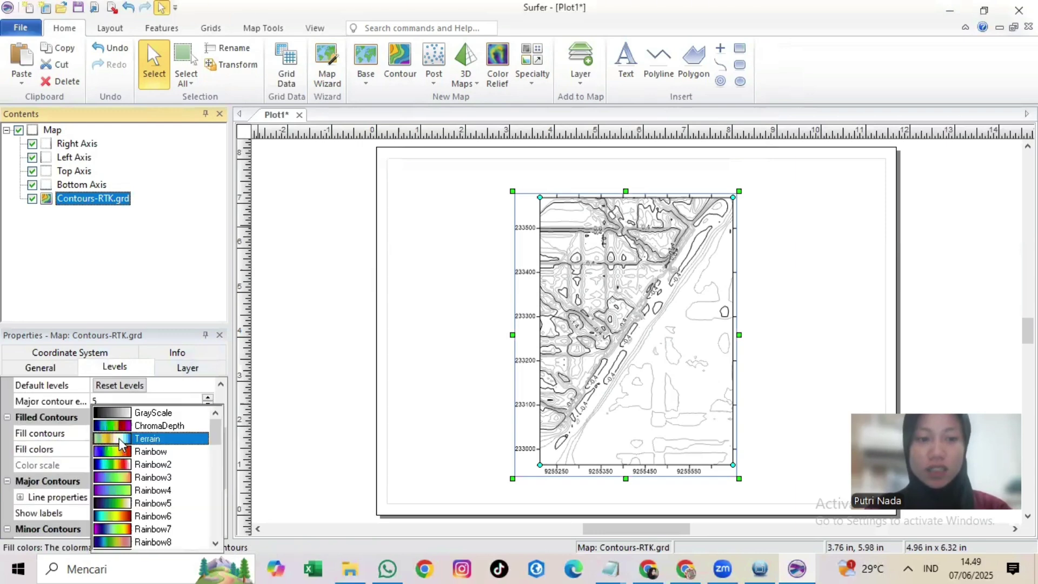
pyautogui.scroll(-8, 151, 458)
pyautogui.click(154, 452)
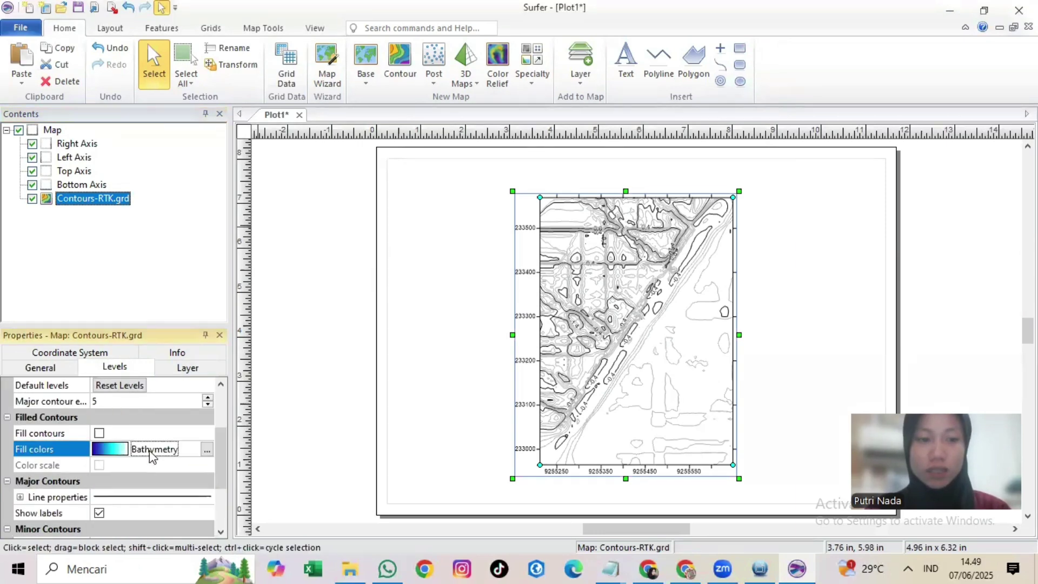
pyautogui.click(99, 433)
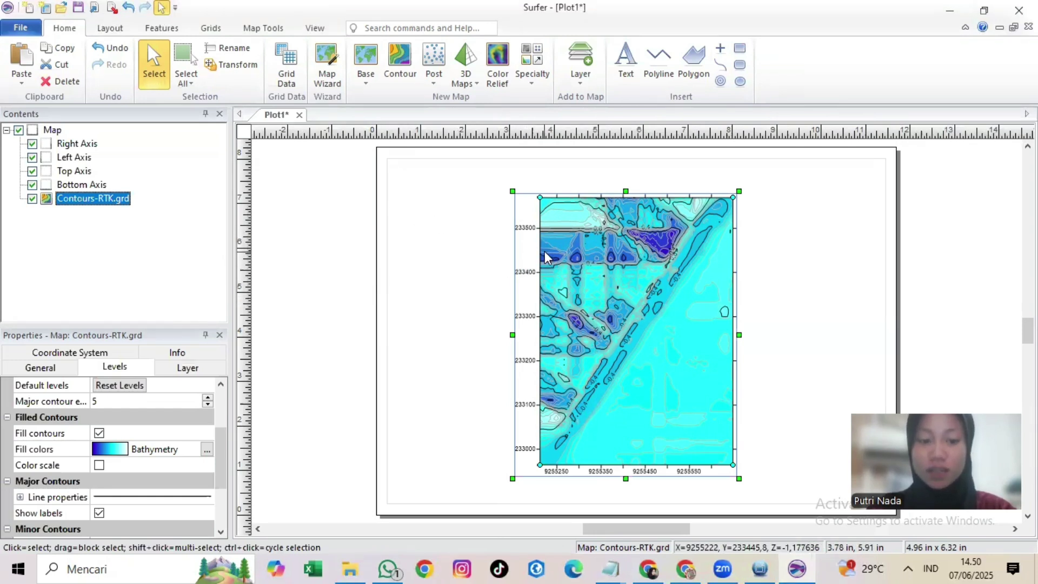
# Step: Add a 3D Wireframe layer built from RTK.grd to the map
pyautogui.rightClick(53, 130)
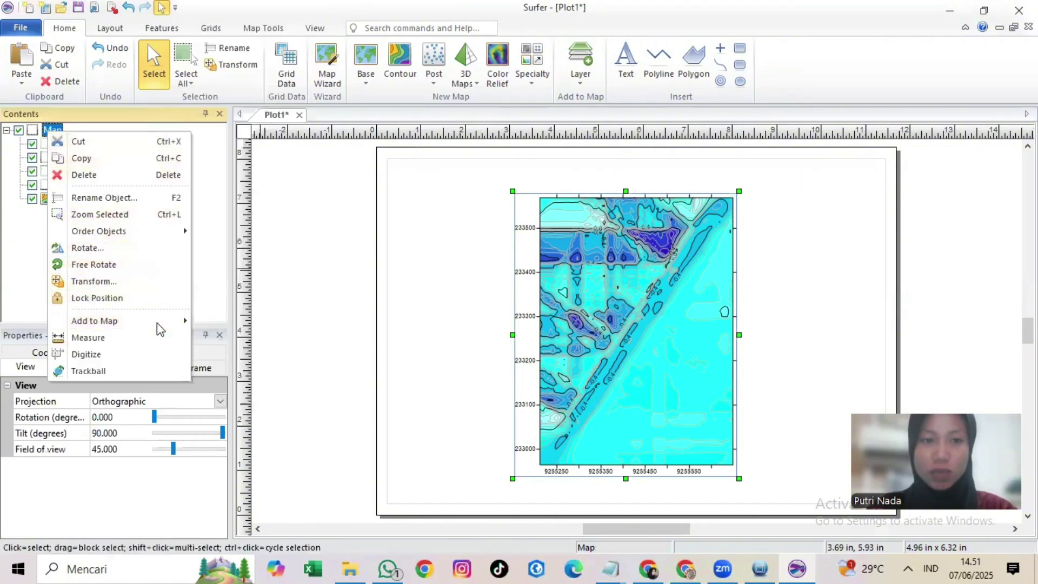
pyautogui.moveTo(158, 324)
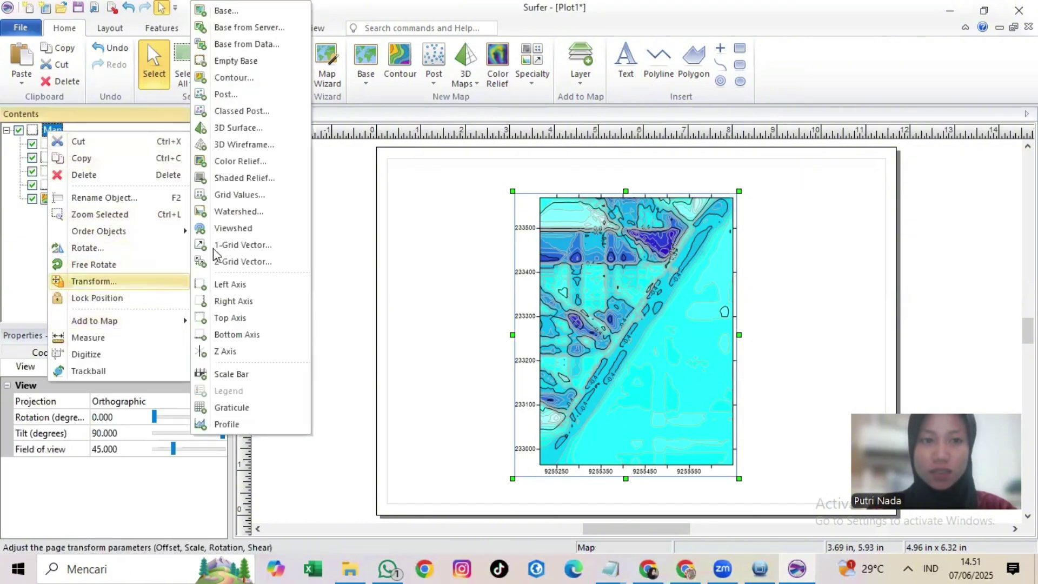
pyautogui.click(241, 144)
pyautogui.click(388, 149)
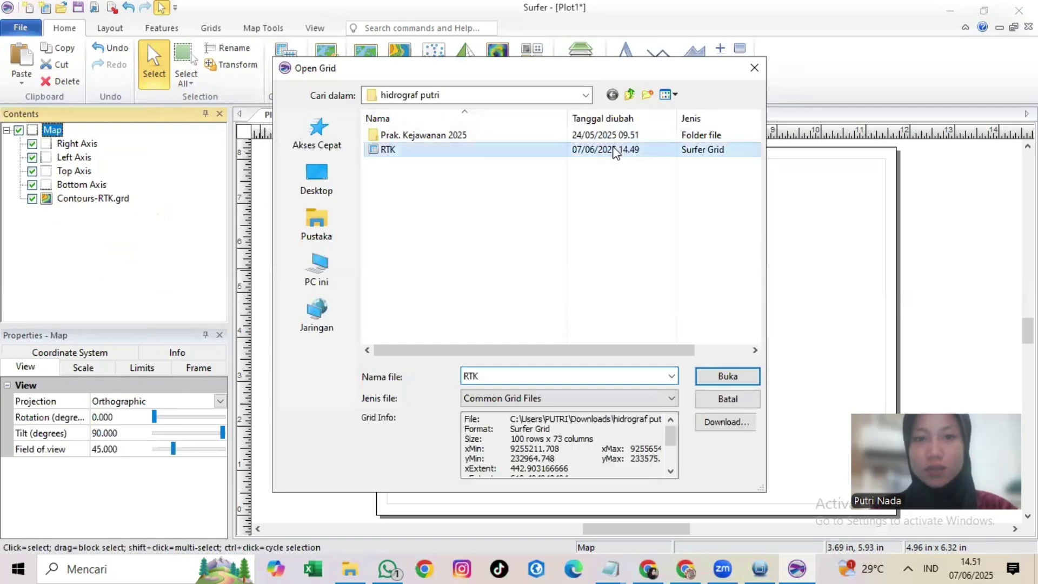
pyautogui.click(707, 380)
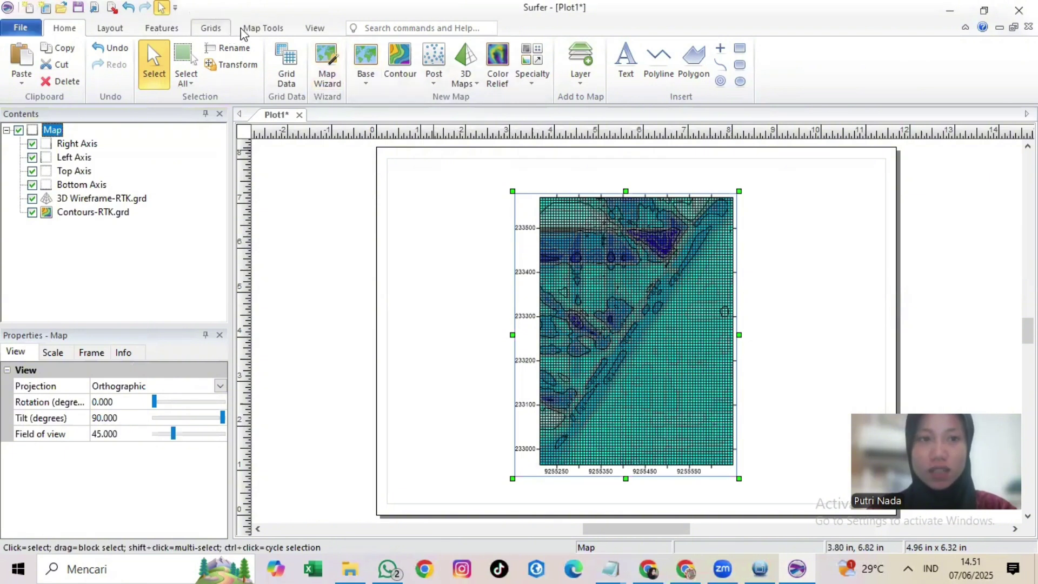
# Step: Trackball the map to a 3D view, rotation 348° and tilt 49°, with the Left Axis shown
pyautogui.click(162, 28)
pyautogui.click(211, 28)
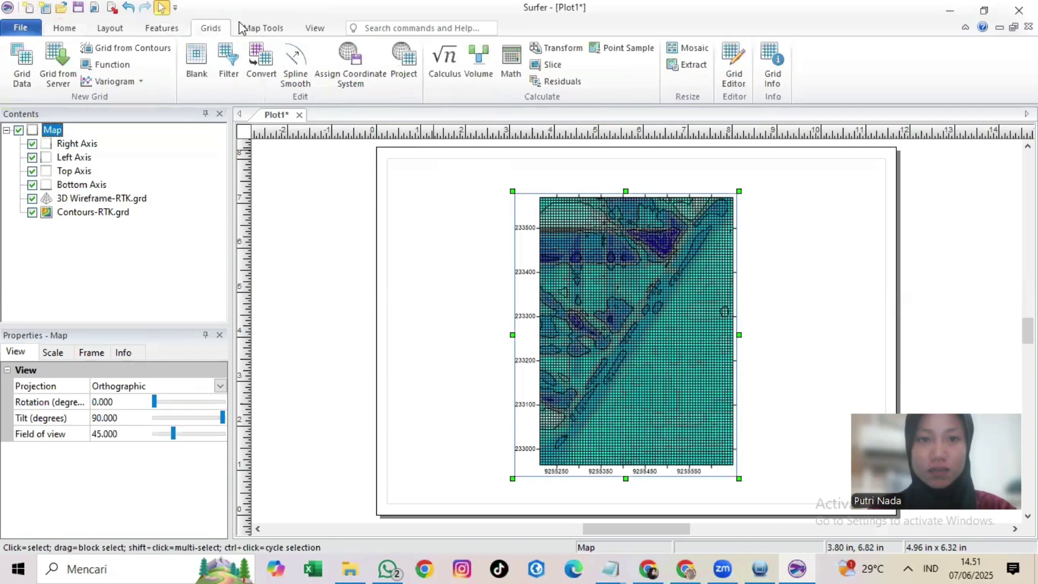
pyautogui.click(252, 29)
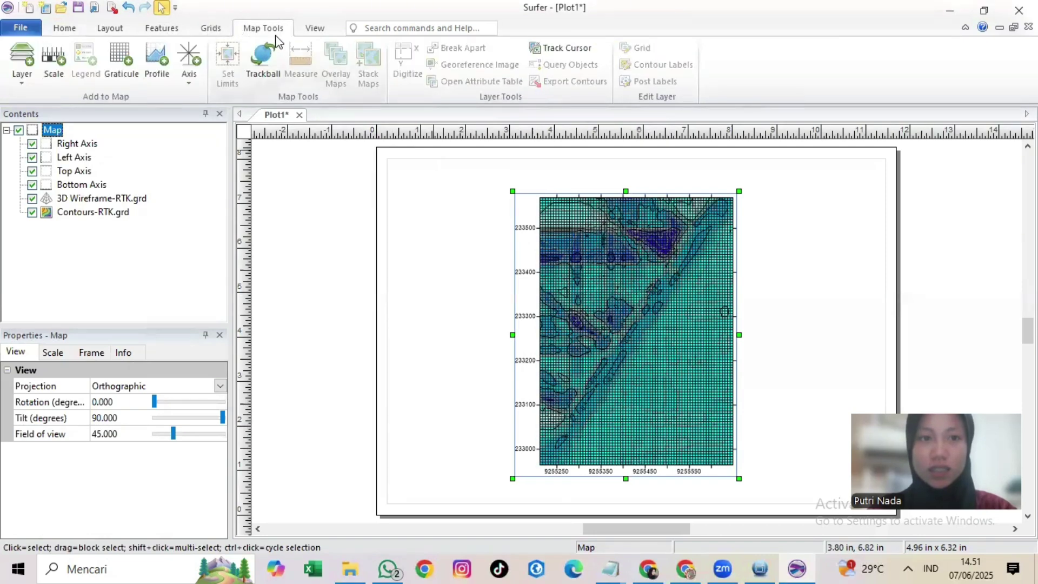
pyautogui.click(263, 63)
pyautogui.moveTo(561, 275); pyautogui.dragTo(631, 352)
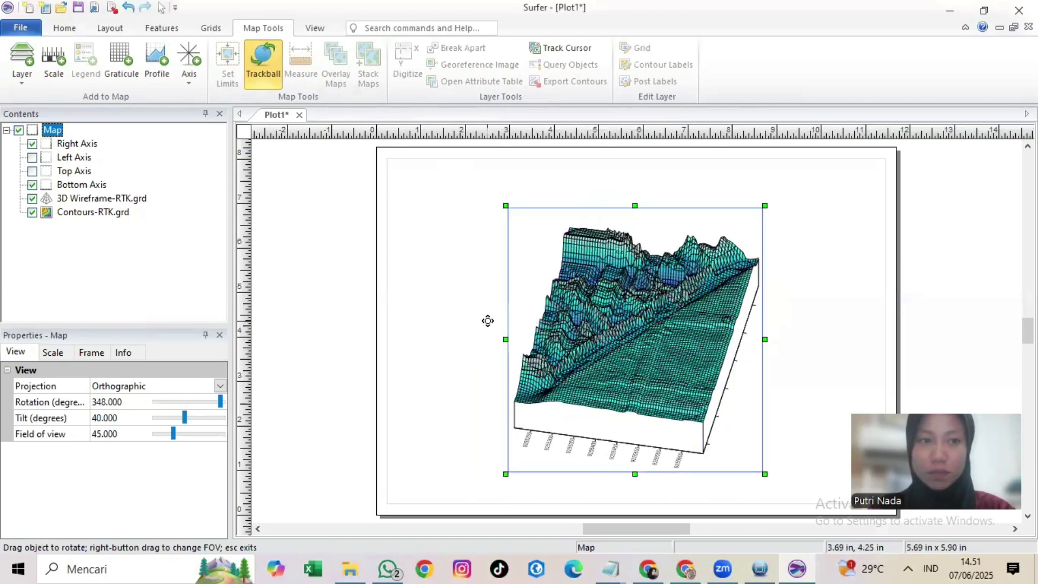
pyautogui.click(32, 157)
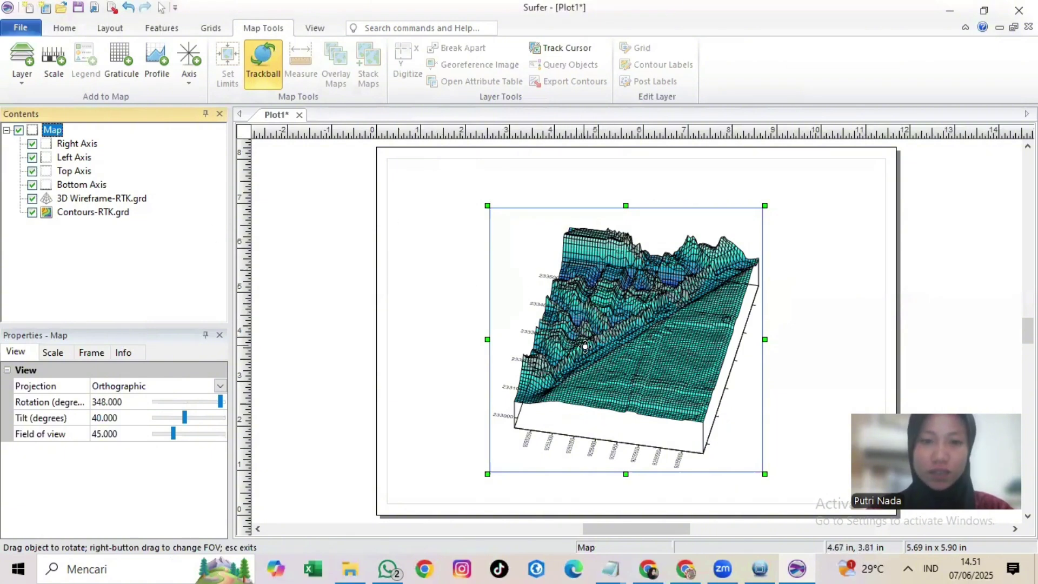
pyautogui.moveTo(582, 341)
pyautogui.mouseDown()
pyautogui.moveTo(604, 377)
pyautogui.moveTo(585, 353)
pyautogui.mouseUp()
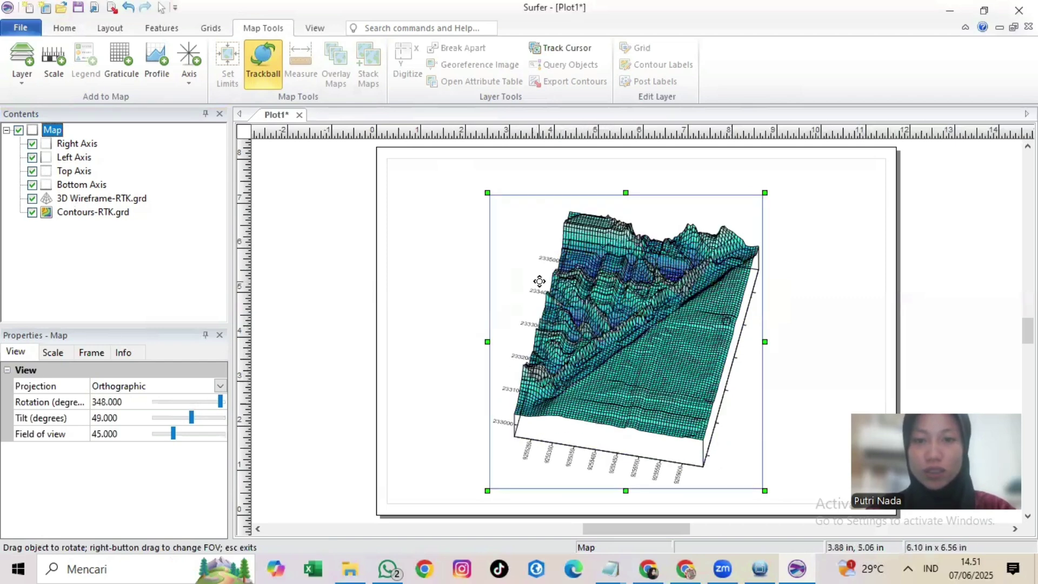
pyautogui.click(81, 31)
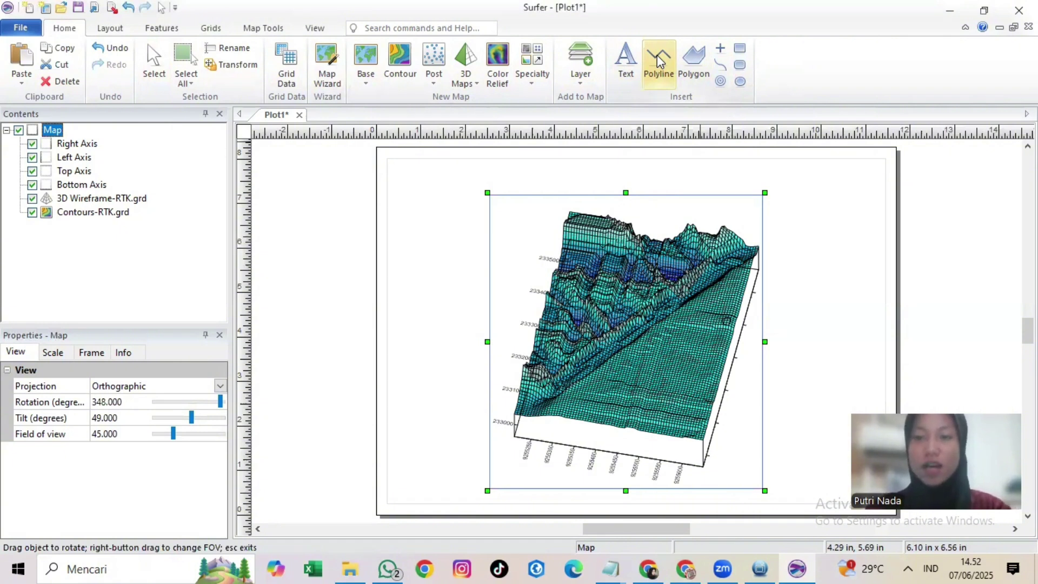
# Step: Draw a rectangle on the page, then set the page to landscape orientation on A4 paper
pyautogui.click(741, 48)
pyautogui.moveTo(413, 167); pyautogui.dragTo(864, 379)
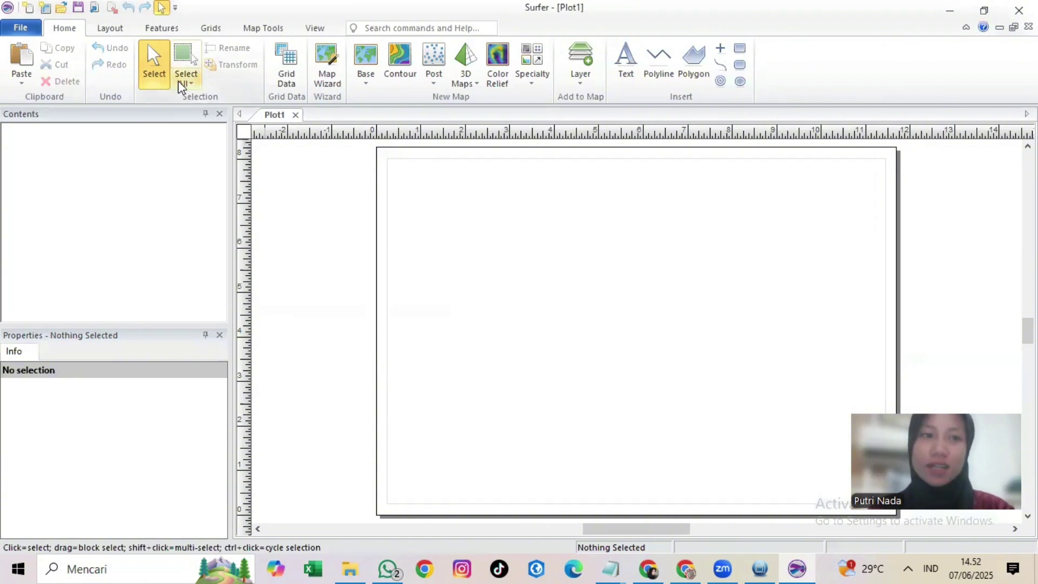
pyautogui.click(110, 30)
pyautogui.click(62, 81)
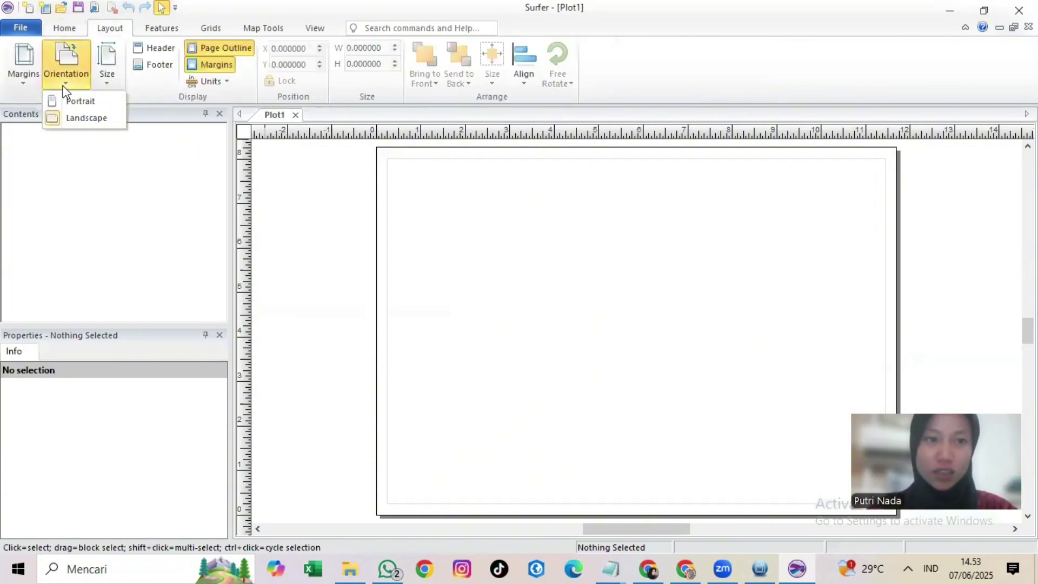
pyautogui.click(76, 113)
pyautogui.click(103, 76)
pyautogui.click(120, 151)
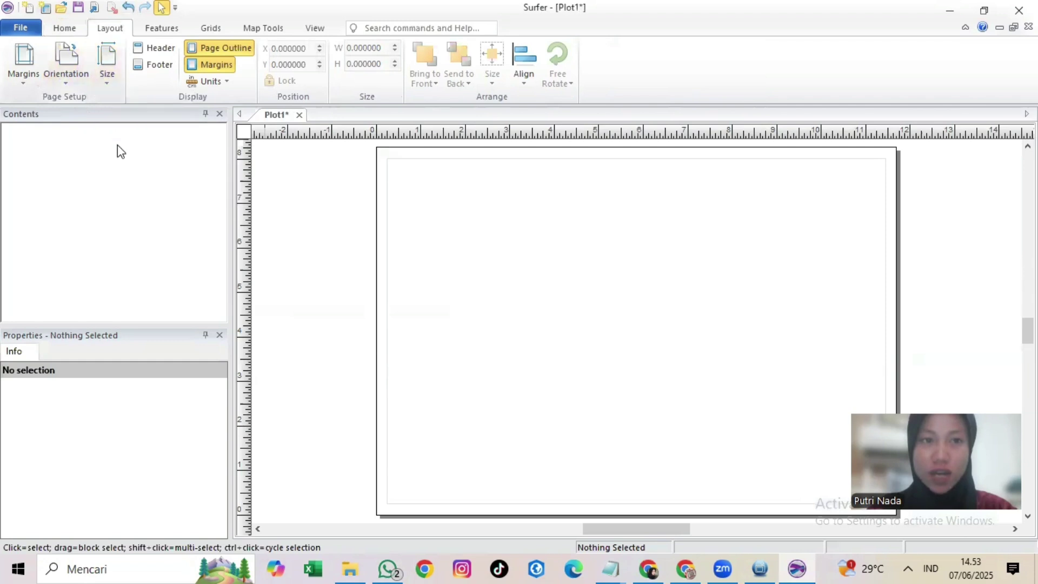
pyautogui.click(199, 31)
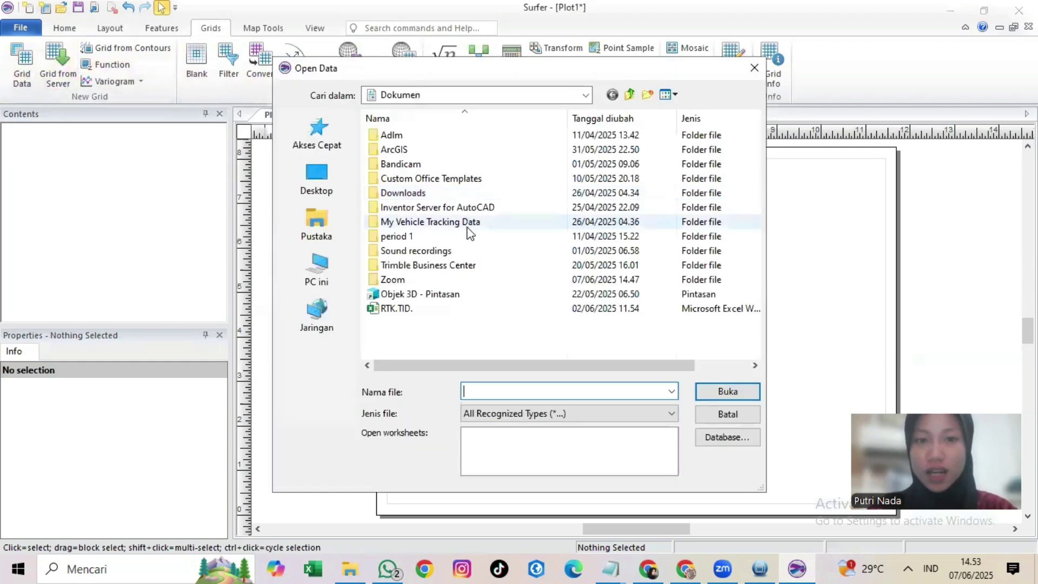
# Step: Grid PASUT.xlsx from Unduhan\hidrograf putri with the Kriging method
pyautogui.click(317, 268)
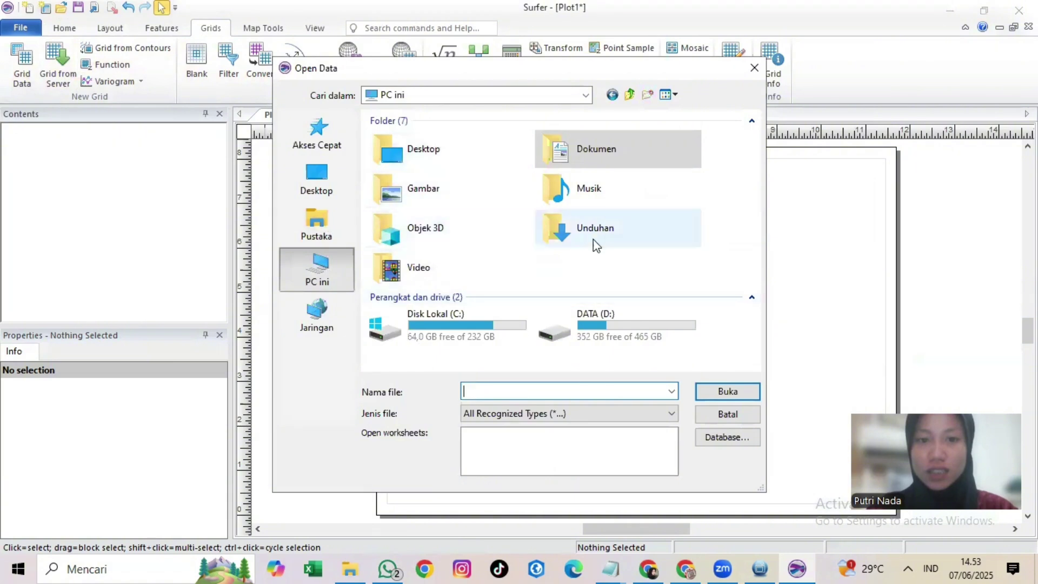
pyautogui.doubleClick(551, 226)
pyautogui.doubleClick(464, 155)
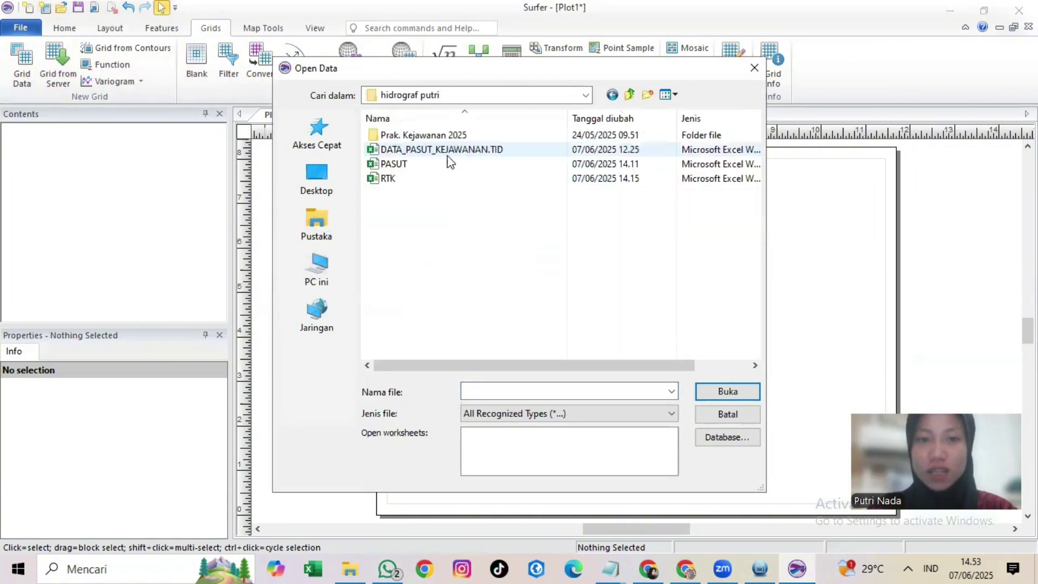
pyautogui.click(429, 165)
pyautogui.click(720, 396)
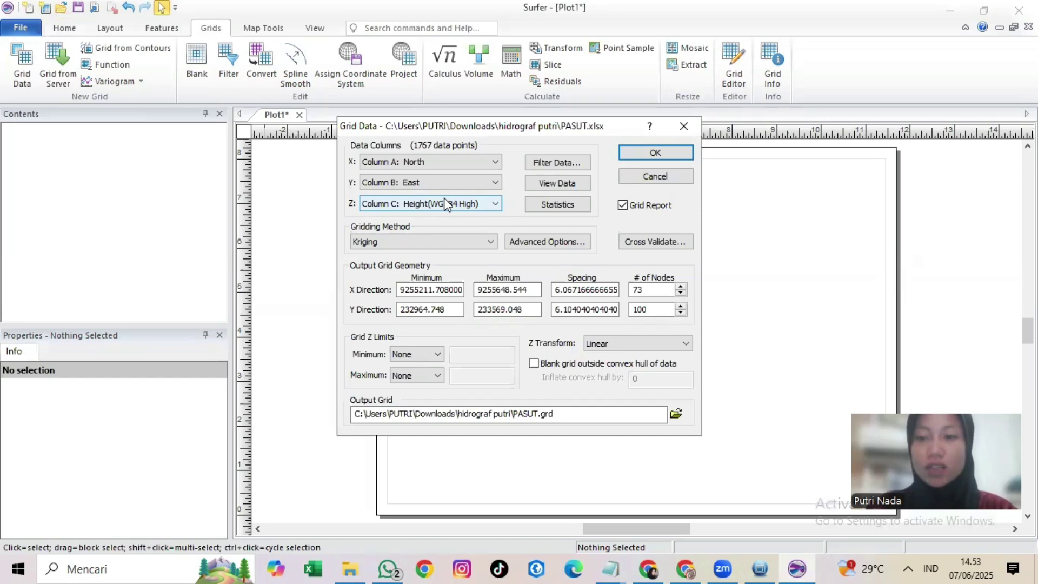
pyautogui.click(638, 154)
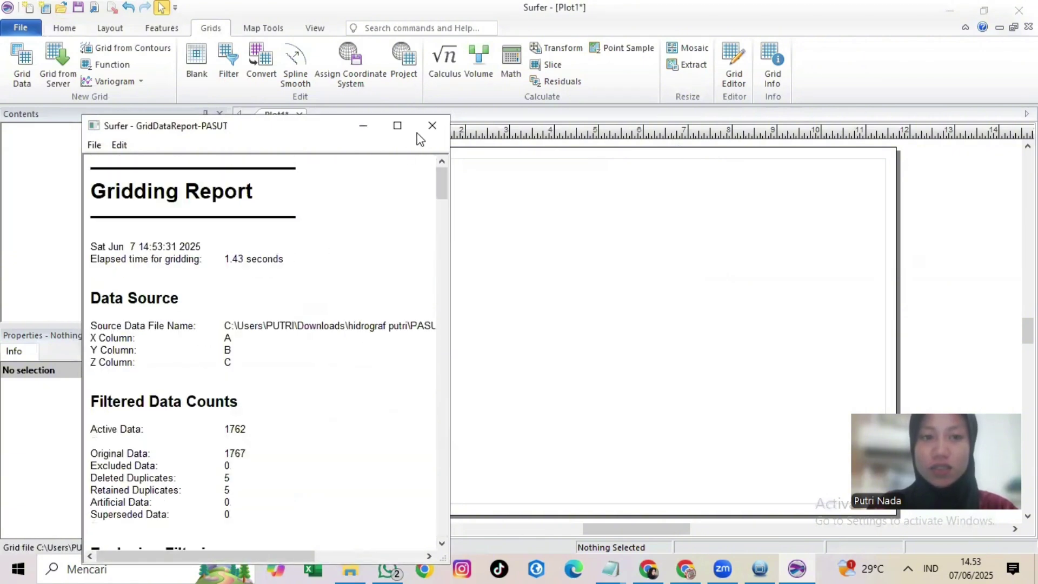
# Step: Save the gridding report as GridDataReport-PASUT in RTF format
pyautogui.click(432, 126)
pyautogui.click(219, 378)
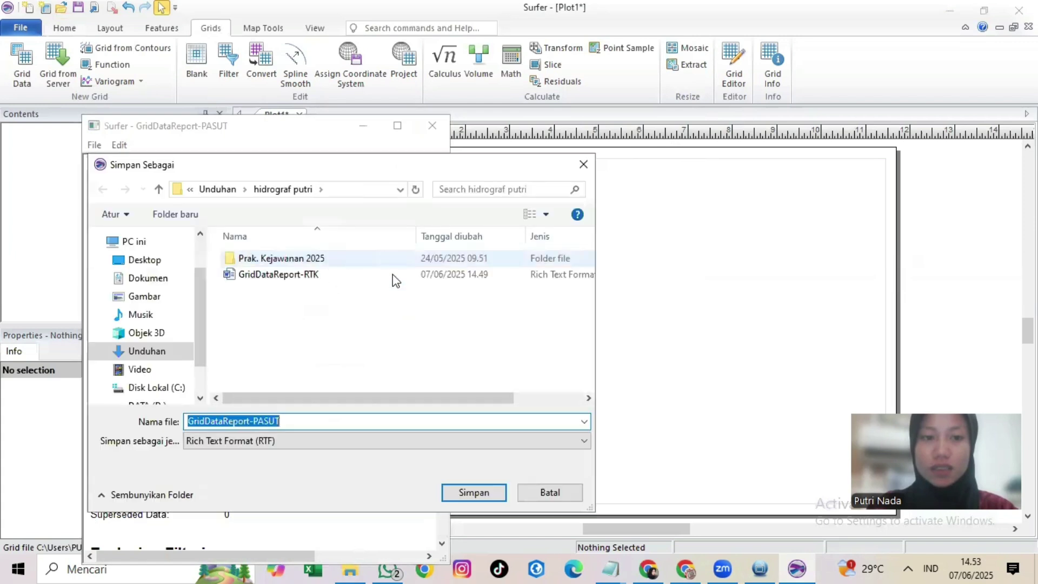
pyautogui.click(470, 493)
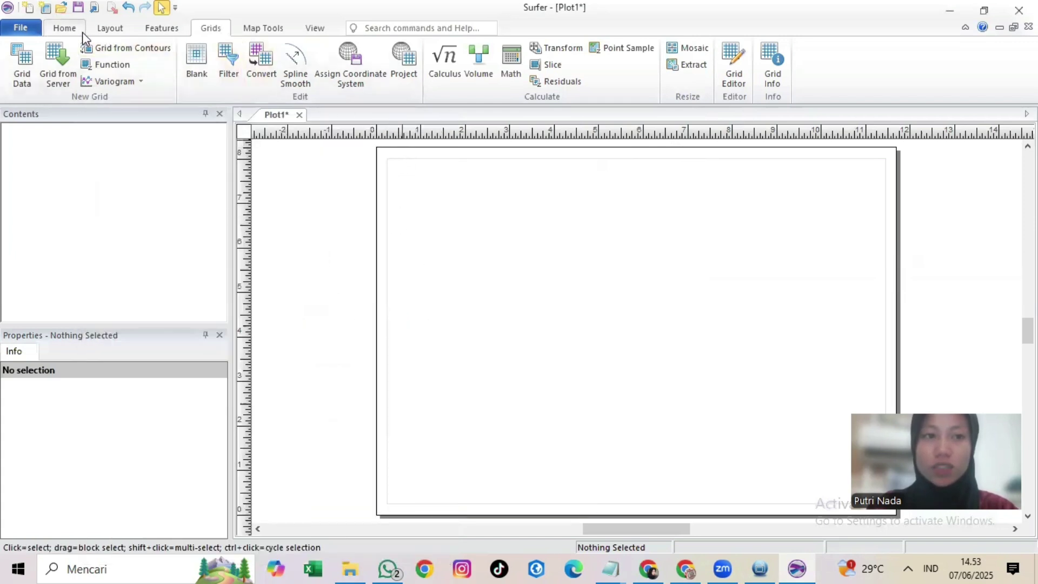
# Step: Create a new contour map from PASUT.grd
pyautogui.click(90, 31)
pyautogui.click(81, 31)
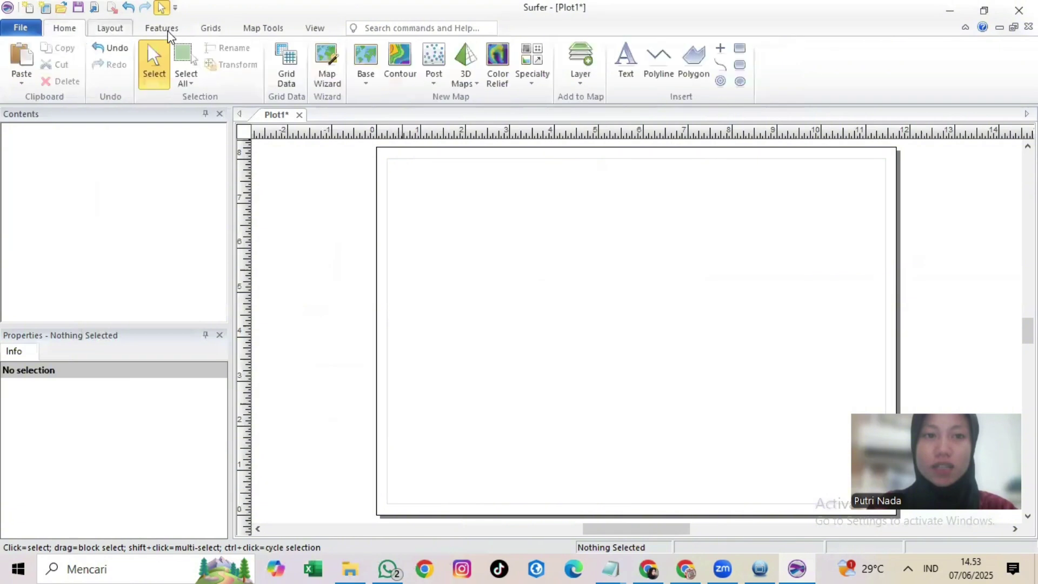
pyautogui.click(399, 71)
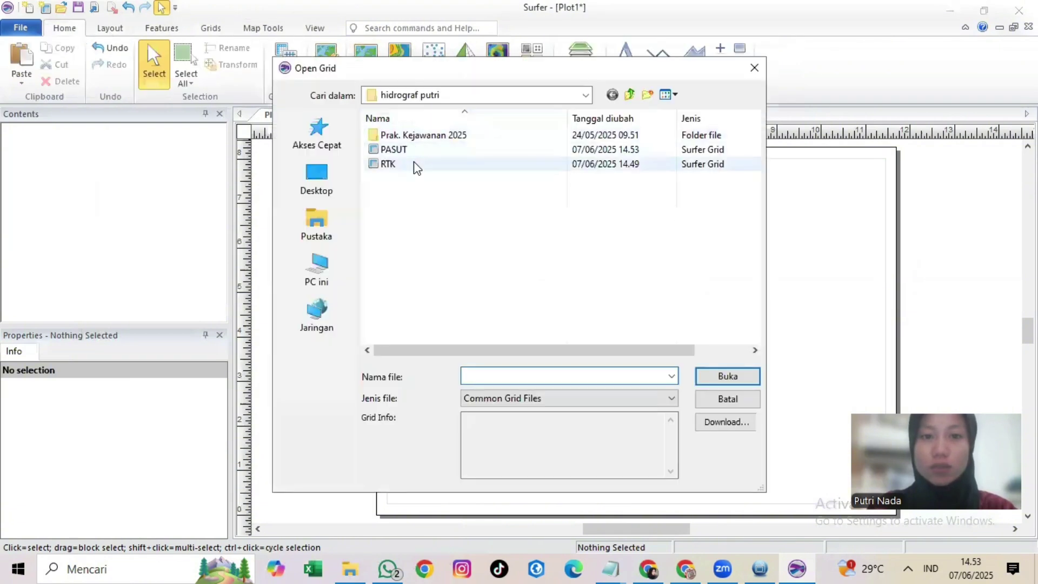
pyautogui.click(460, 150)
pyautogui.click(725, 374)
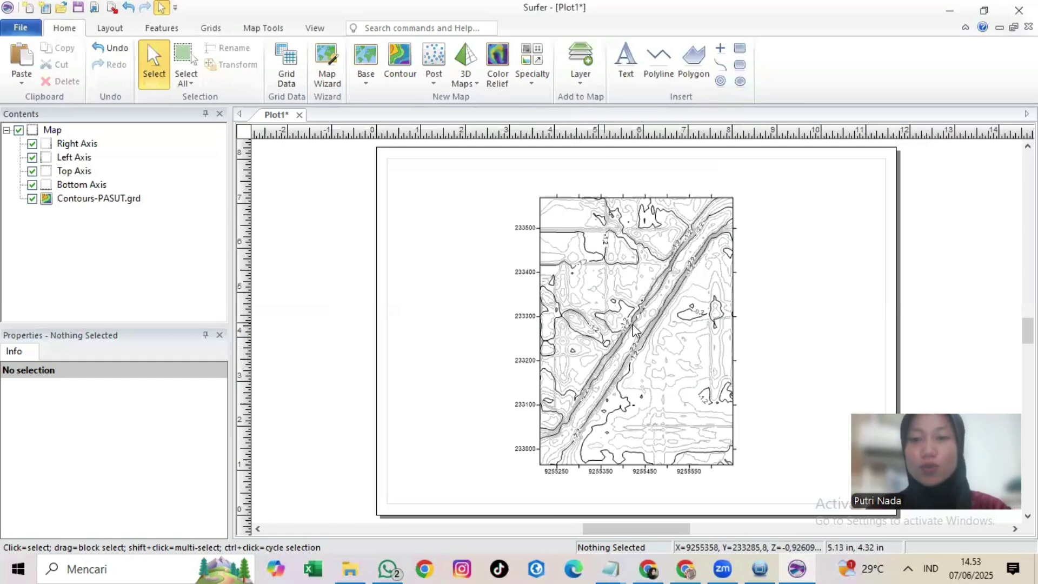
# Step: Fill the PASUT contour levels using the Bathymetry colour scheme
pyautogui.click(120, 200)
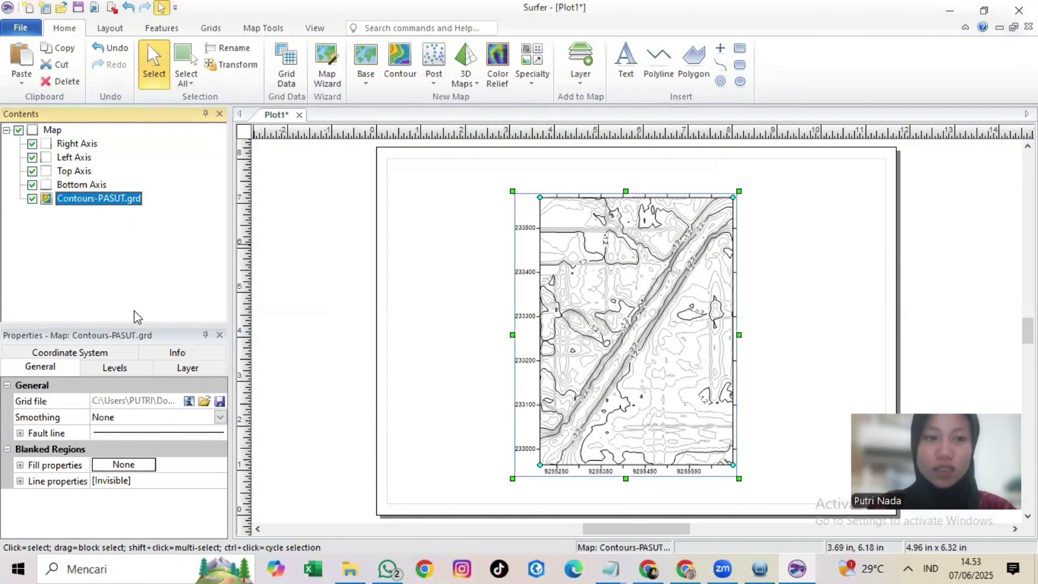
pyautogui.click(134, 366)
pyautogui.scroll(-2, 133, 435)
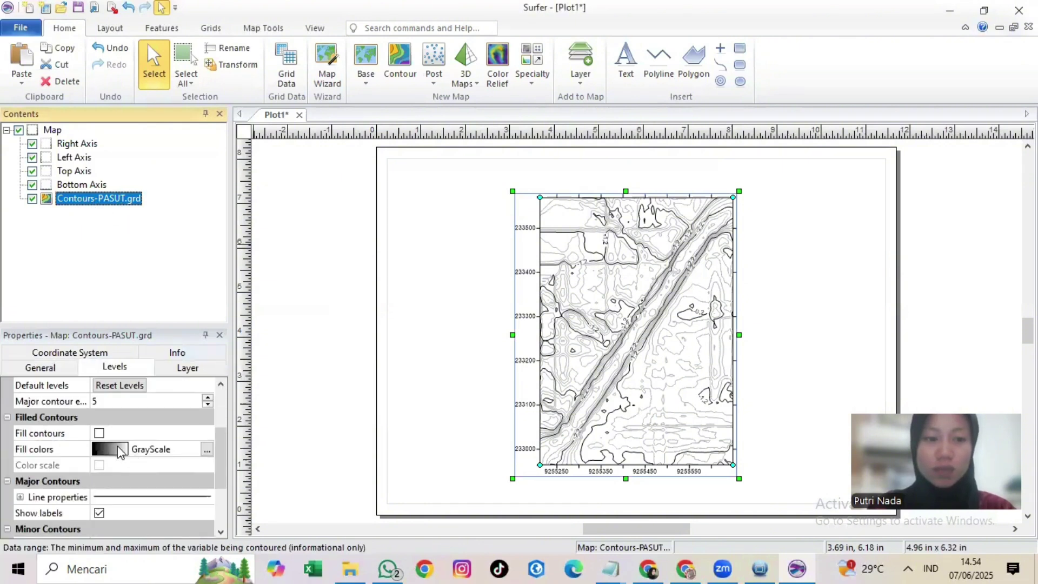
pyautogui.click(120, 453)
pyautogui.scroll(-3, 129, 476)
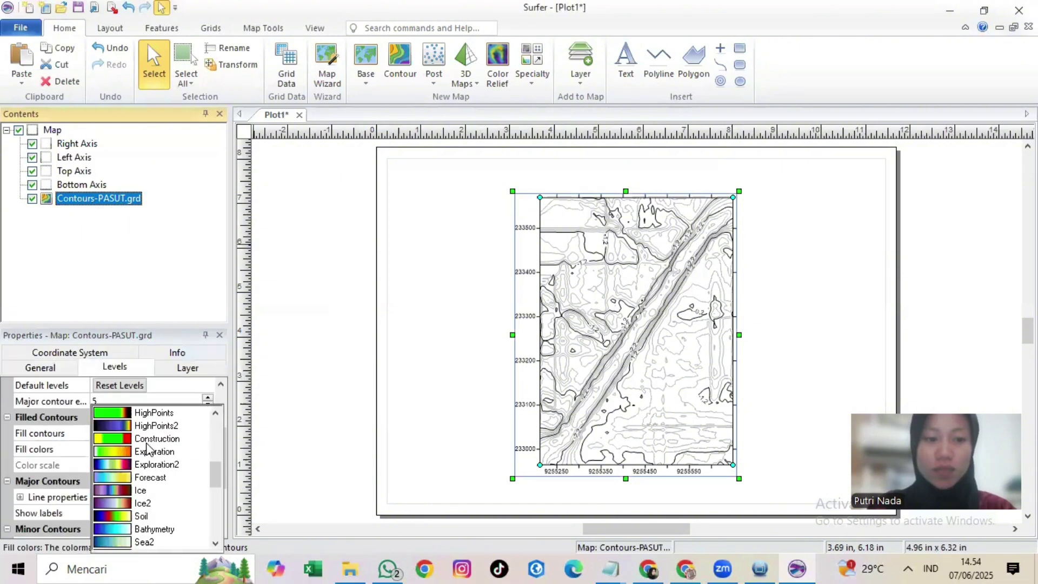
pyautogui.click(157, 529)
pyautogui.click(100, 433)
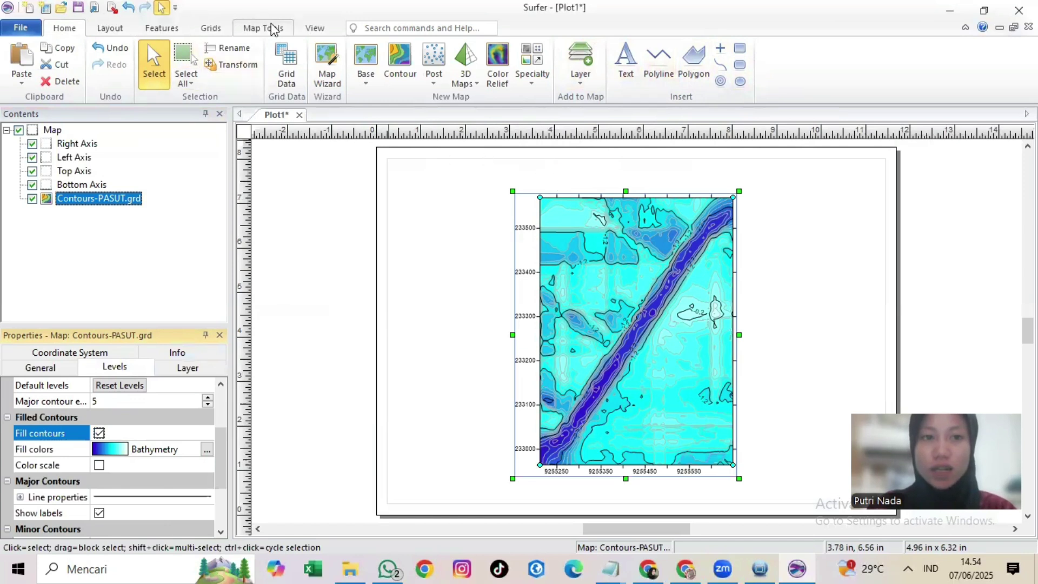
pyautogui.rightClick(134, 199)
# Step: Add a 3D Wireframe layer from PASUT.grd to the contour map
pyautogui.moveTo(217, 404)
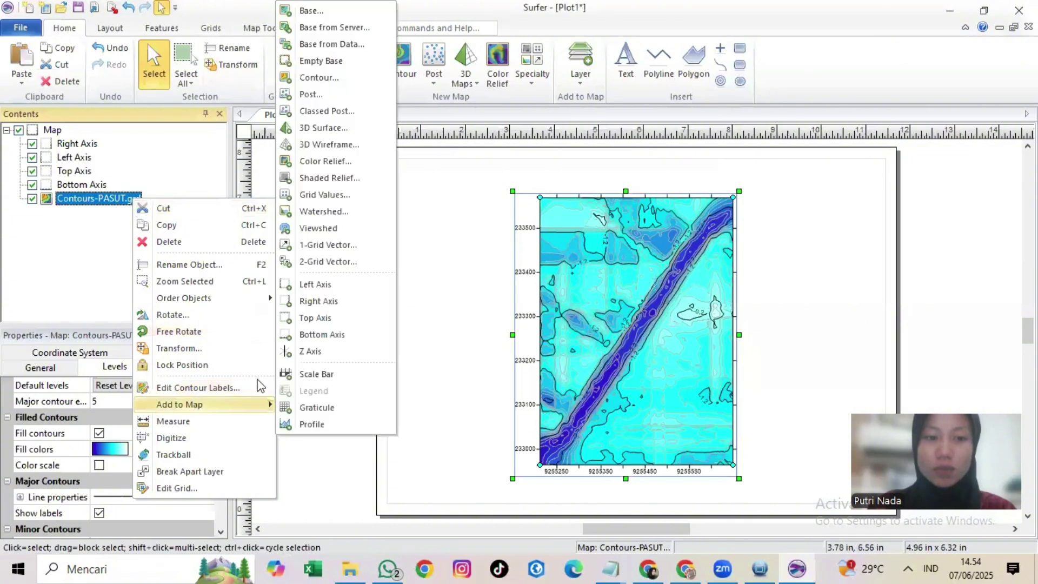
pyautogui.click(328, 145)
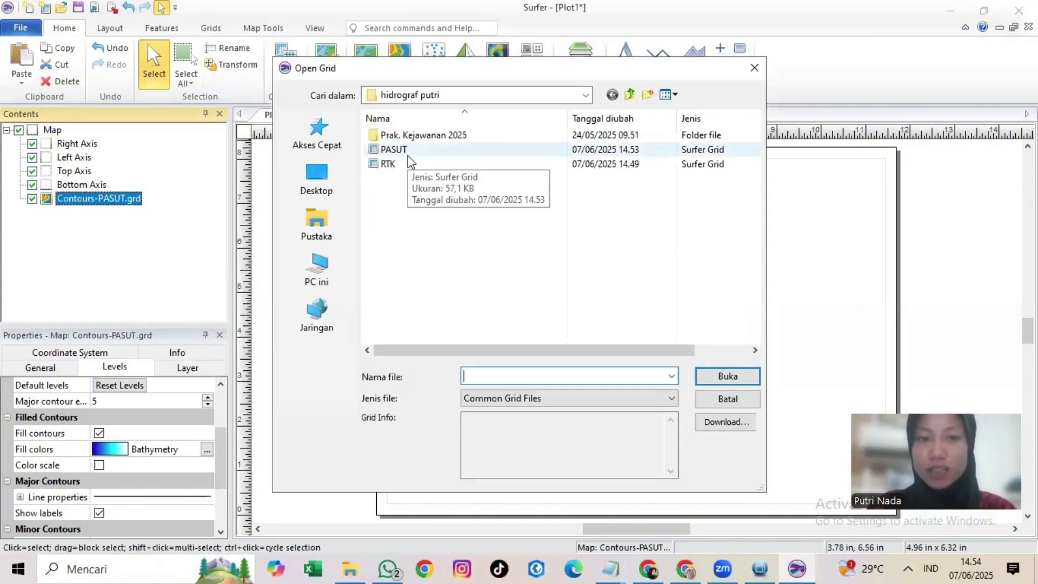
pyautogui.click(409, 156)
pyautogui.click(728, 377)
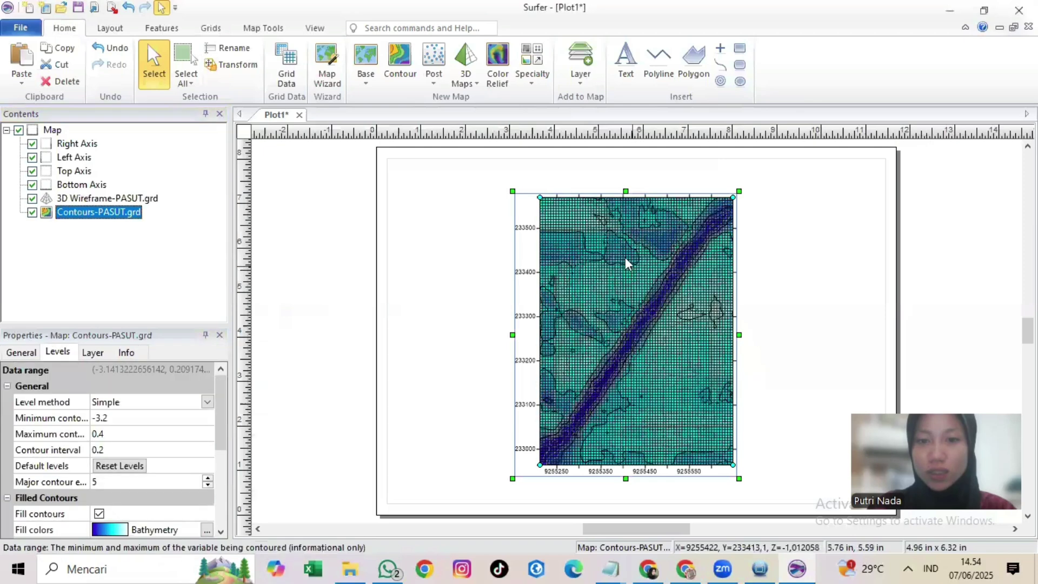
# Step: Tilt and rotate the map into a 3D view with the Trackball tool
pyautogui.click(263, 28)
pyautogui.click(262, 62)
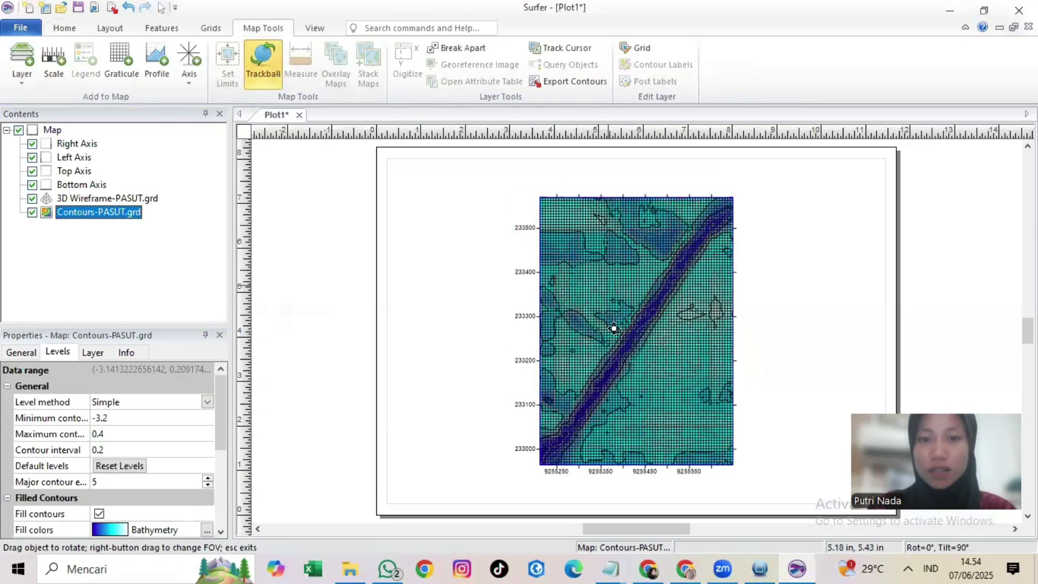
pyautogui.moveTo(614, 328); pyautogui.dragTo(630, 367)
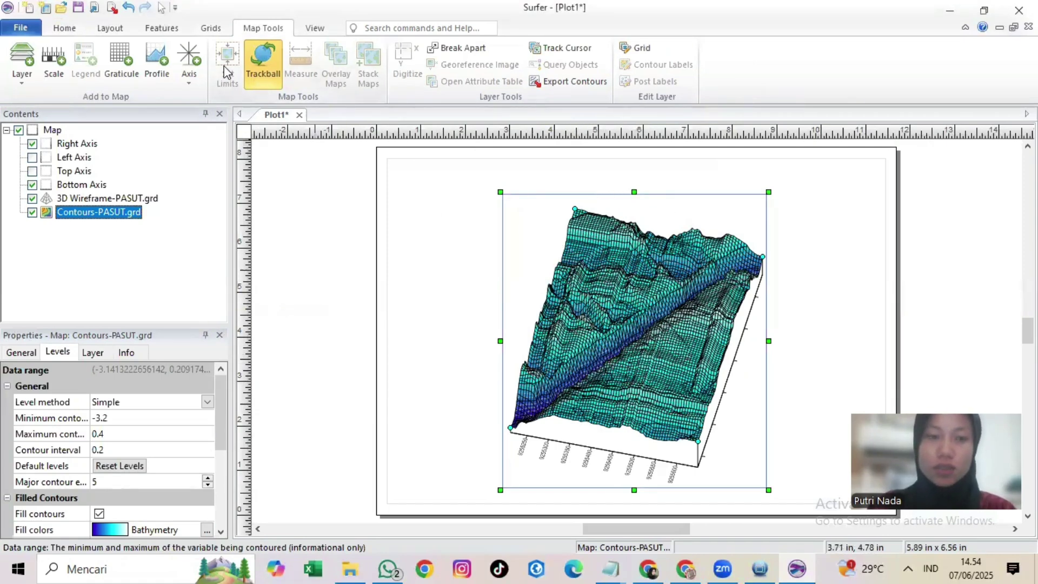
pyautogui.hotkey('ctrl', 'z')
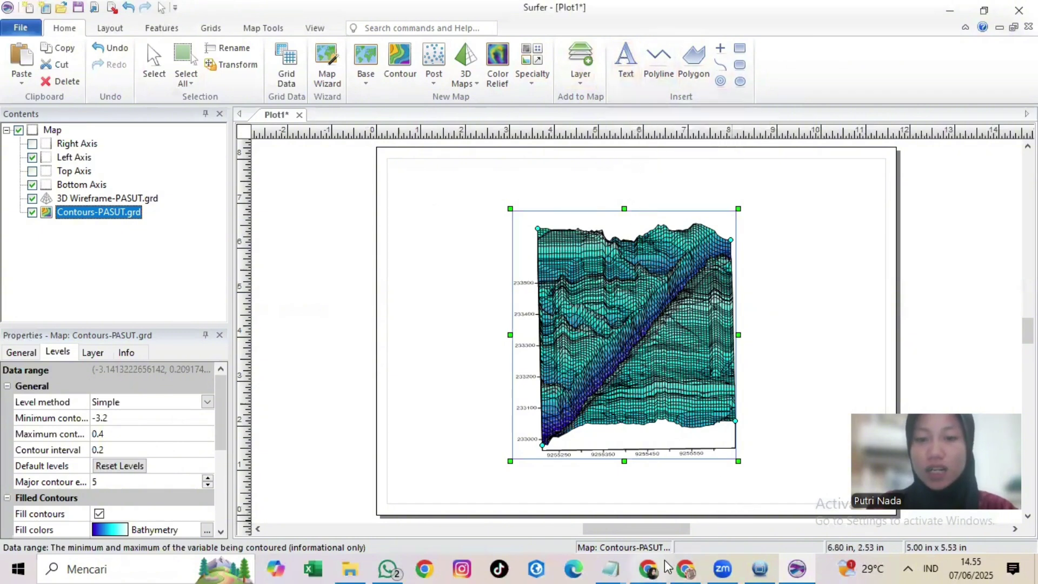
pyautogui.moveTo(668, 567)
pyautogui.click(652, 495)
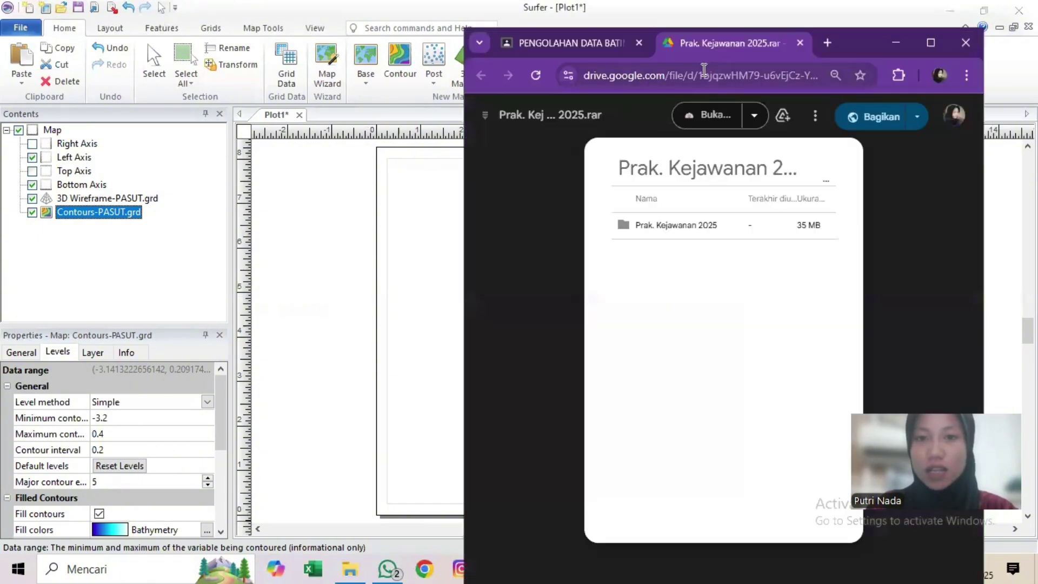
pyautogui.click(592, 47)
pyautogui.click(488, 117)
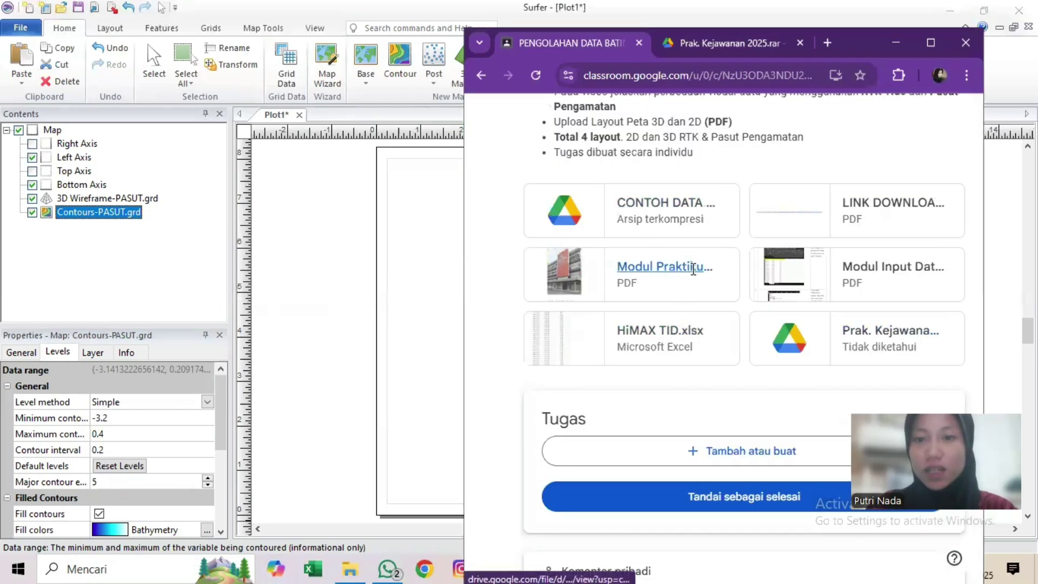
pyautogui.click(702, 278)
pyautogui.click(930, 43)
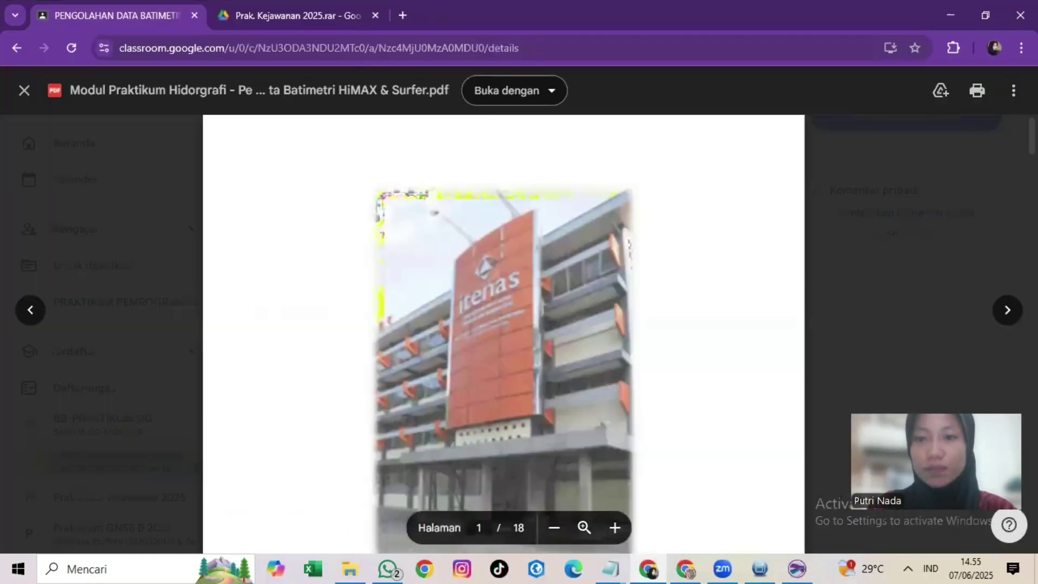
pyautogui.scroll(-20, 503, 334)
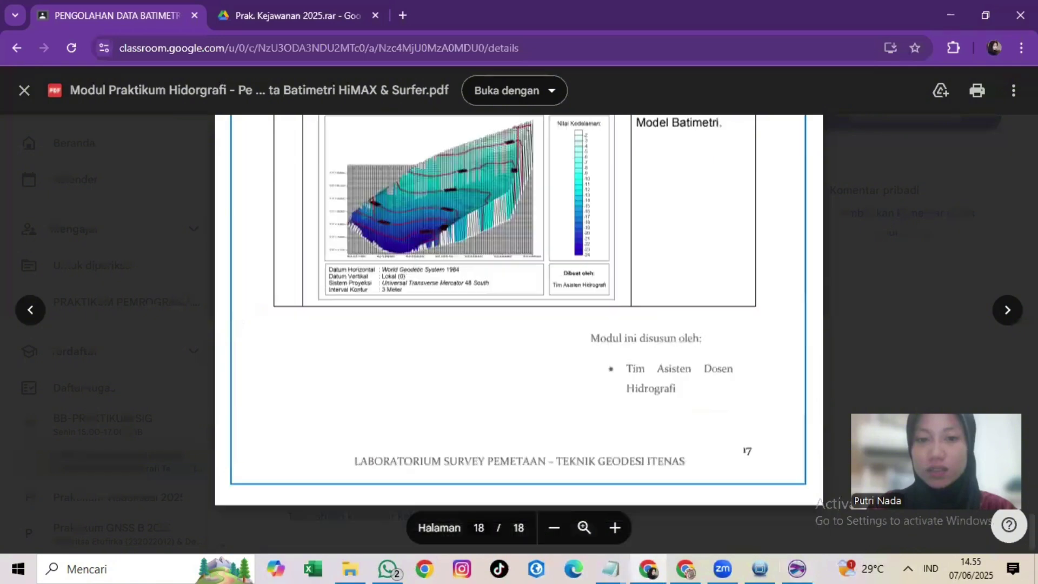
pyautogui.scroll(7, 434, 262)
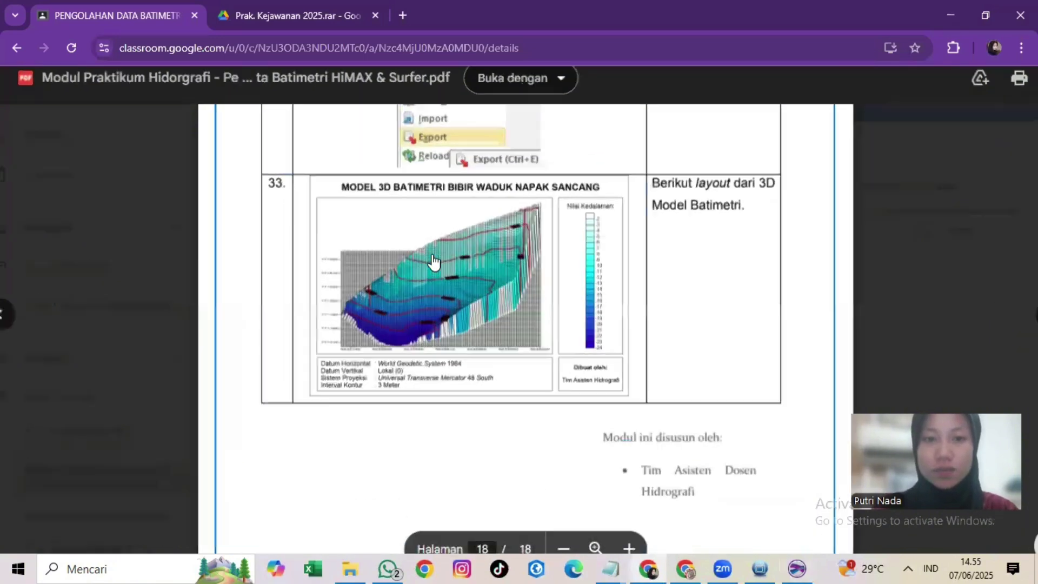
pyautogui.scroll(-1, 434, 262)
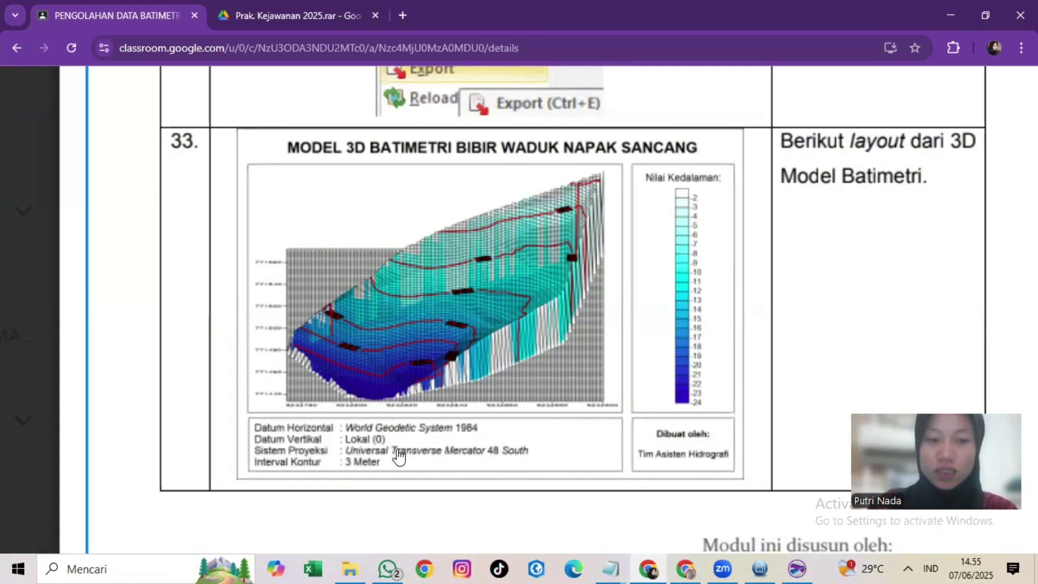
pyautogui.click(943, 15)
pyautogui.click(608, 244)
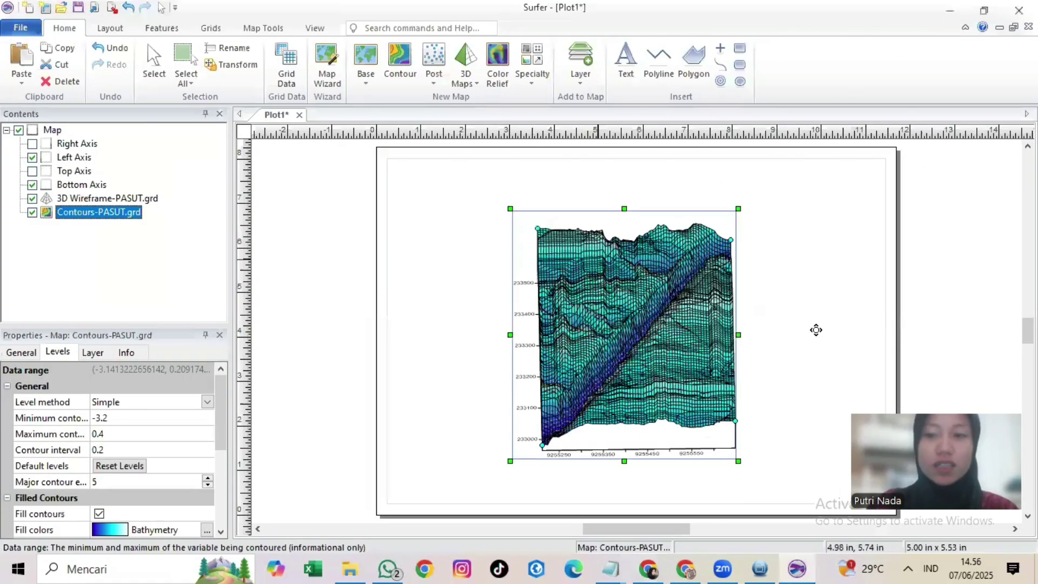
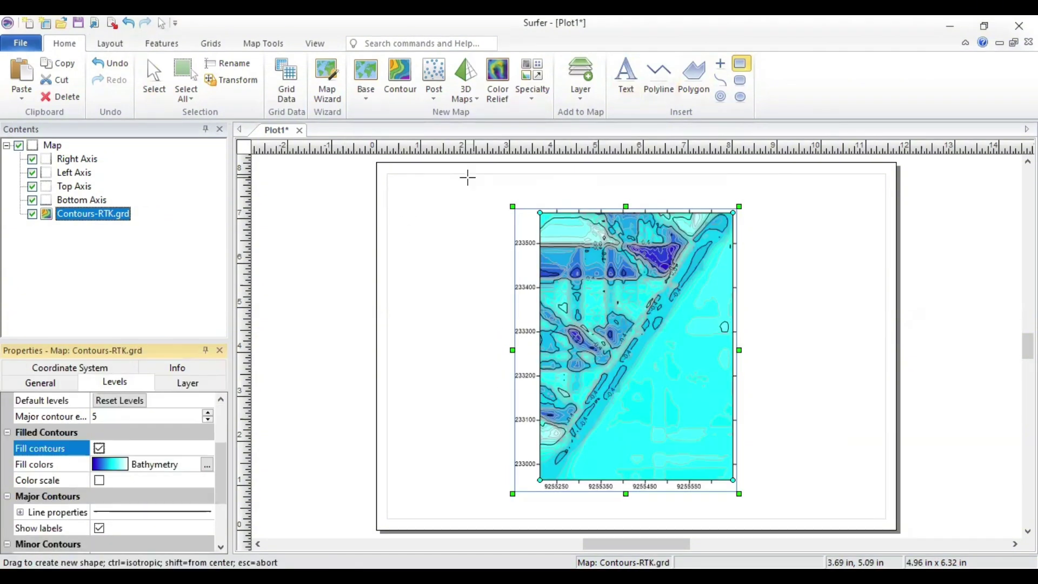
# Step: Draw a frame rectangle around the RTK map and shrink the map to fit inside it
pyautogui.moveTo(400, 190); pyautogui.dragTo(785, 394)
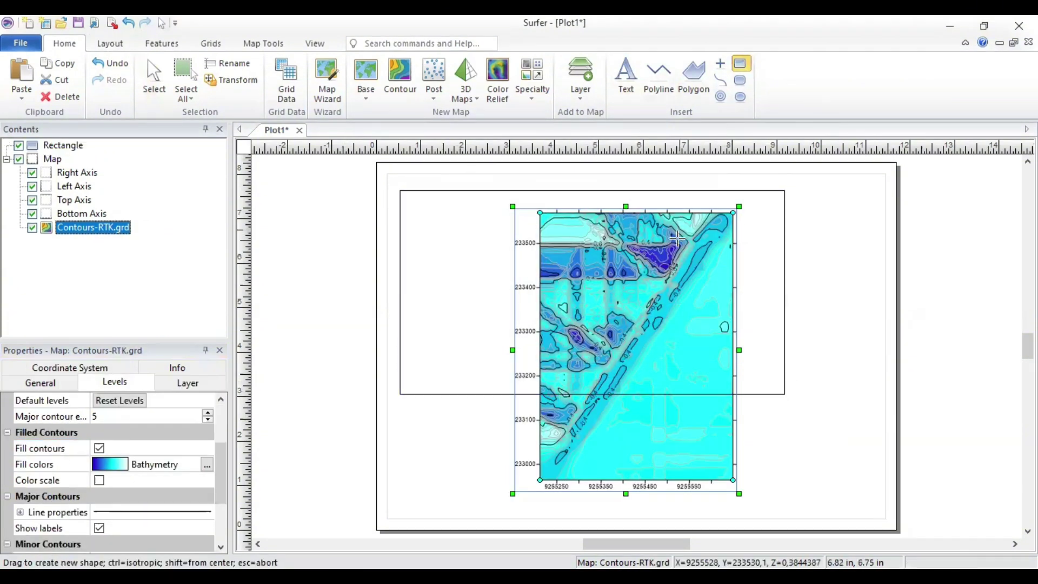
pyautogui.press('Escape')
pyautogui.hotkey('ctrl', 'z')
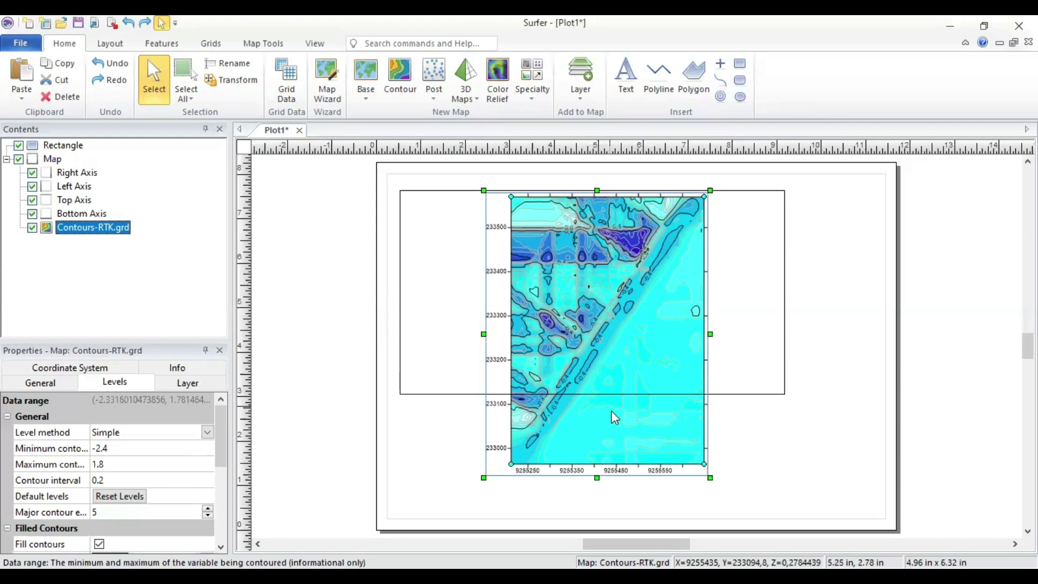
pyautogui.moveTo(595, 338); pyautogui.dragTo(542, 347)
pyautogui.moveTo(657, 199); pyautogui.dragTo(600, 193)
# Step: Lower the frame, recentre the map in it, and draw an empty info box beneath
pyautogui.click(652, 225)
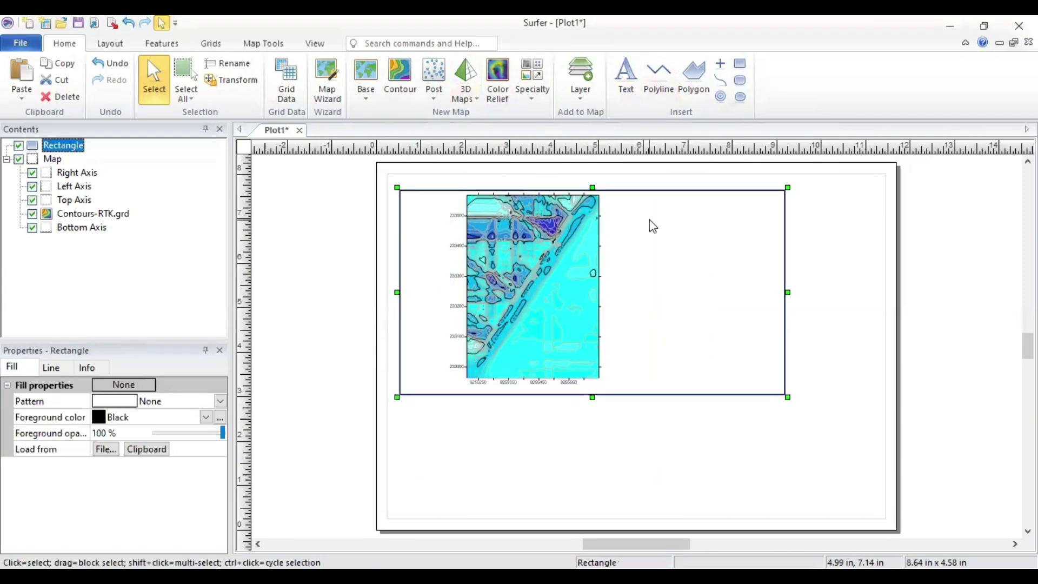
pyautogui.moveTo(651, 225); pyautogui.dragTo(647, 260)
pyautogui.moveTo(543, 330); pyautogui.dragTo(599, 369)
pyautogui.click(448, 181)
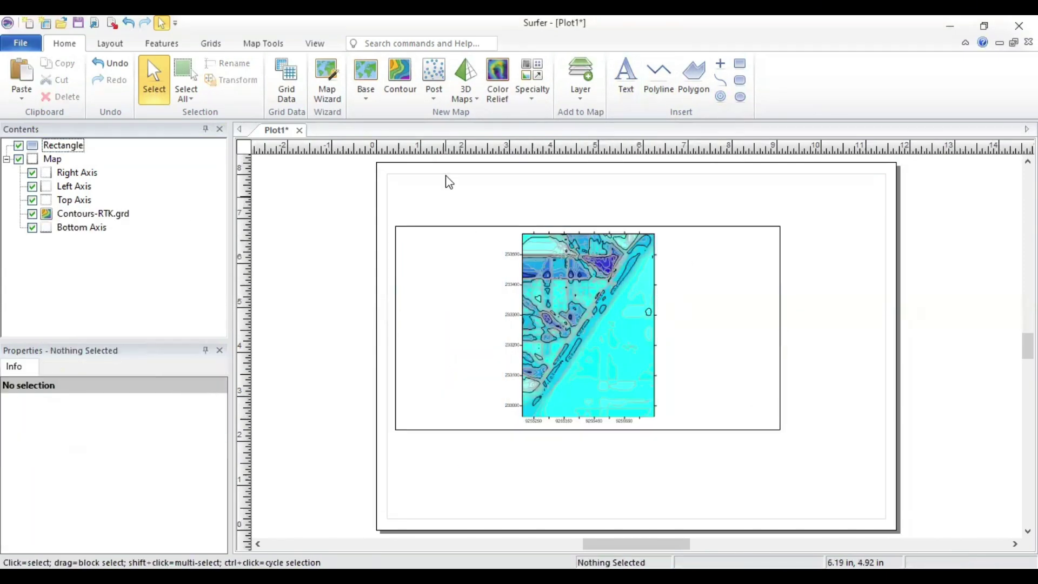
pyautogui.click(740, 64)
pyautogui.moveTo(393, 440); pyautogui.dragTo(781, 509)
# Step: In the lower box, type the horizontal datum line with an italic World Geodetic System name, and 'Datum Vertikal : Lokal (0)'
pyautogui.click(625, 78)
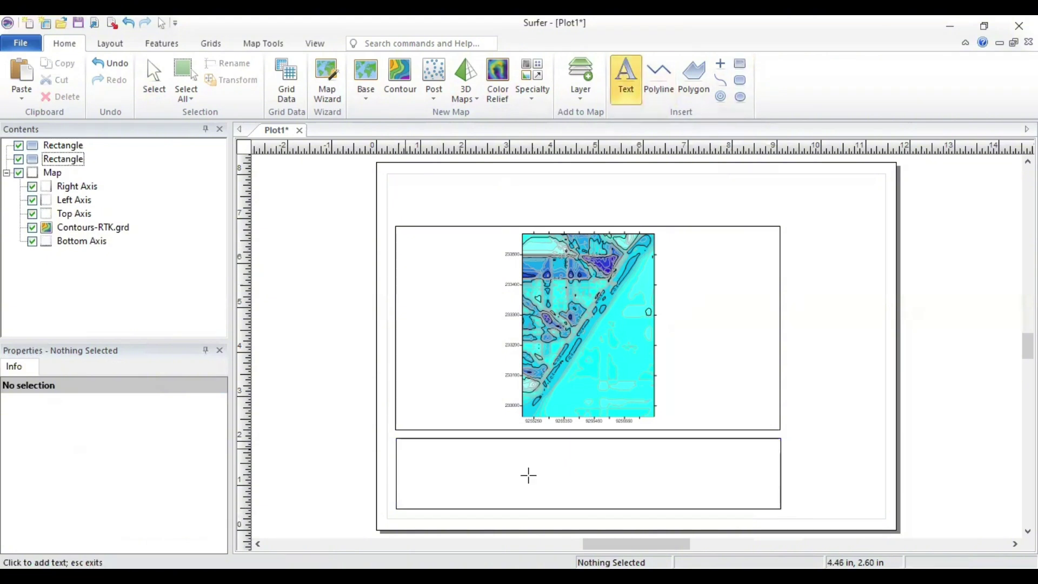
pyautogui.click(529, 473)
pyautogui.write('Datum Horizontal :')
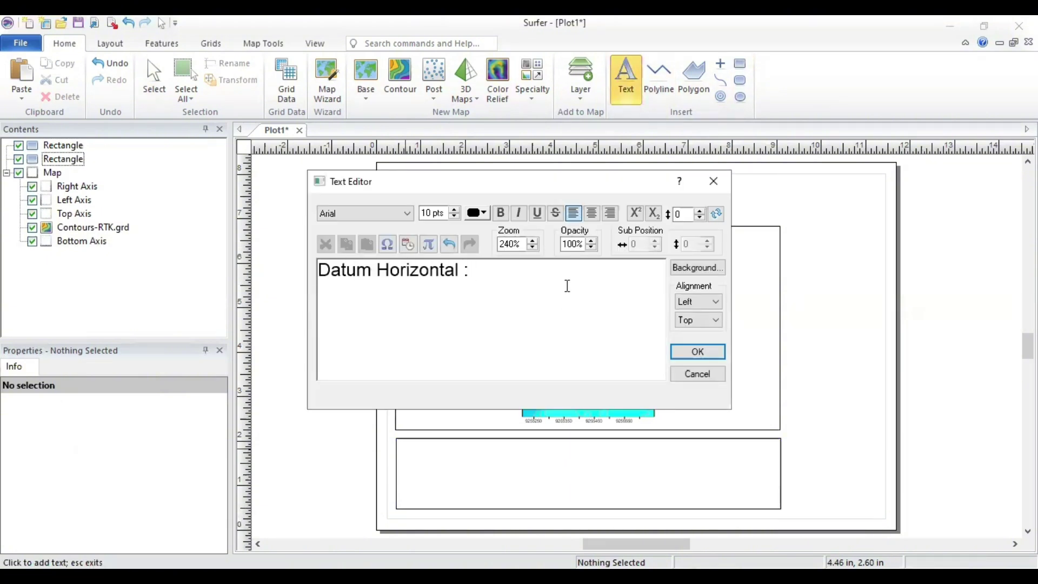
pyautogui.hotkey('ctrl', 'i')
pyautogui.write('World Geodetic System 19')
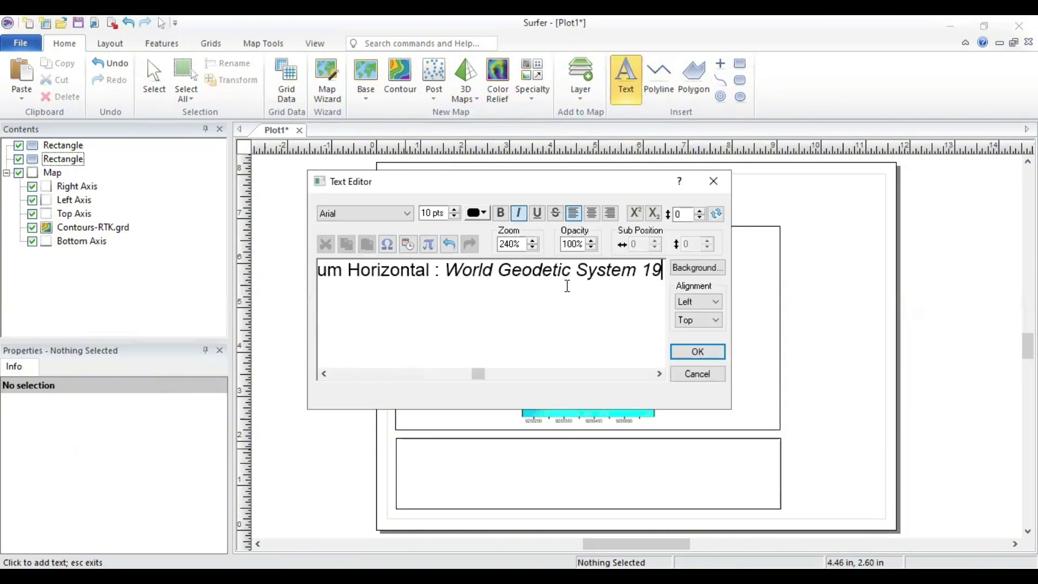
pyautogui.press('BackSpace')
pyautogui.press('BackSpace')
pyautogui.press('Return')
pyautogui.write('Da')
pyautogui.press('BackSpace')
pyautogui.press('BackSpace')
pyautogui.click(519, 213)
pyautogui.write('Datum Vertikal     ')
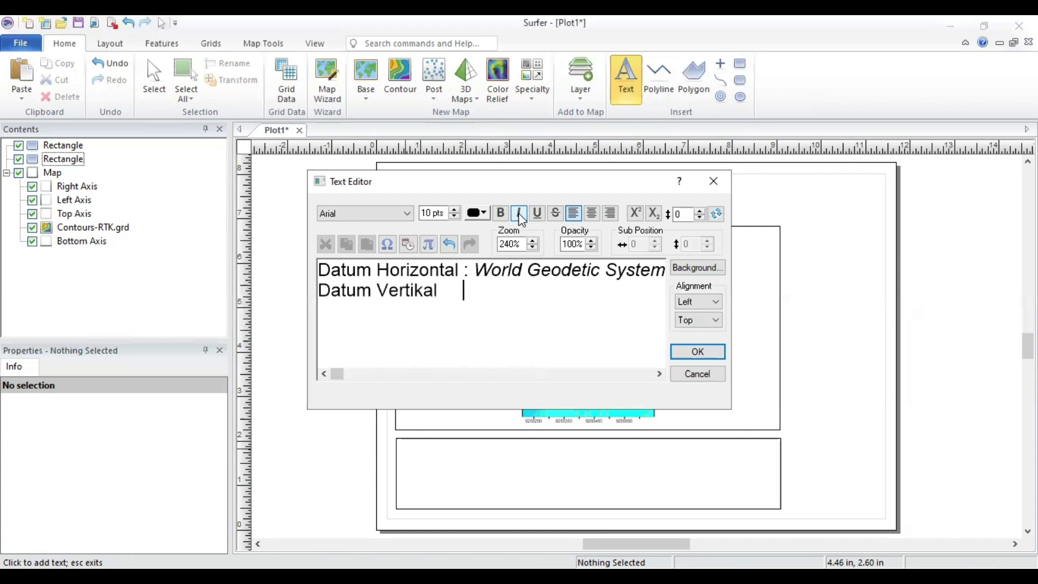
pyautogui.write(': Lokal (0)')
# Step: Add the projection line with italic 'Universal Transverse Mercator 49S' and 'Interval Kontur : 2.5 Meter', then place the text
pyautogui.press('Return')
pyautogui.write('Sistem Proyeksi   :')
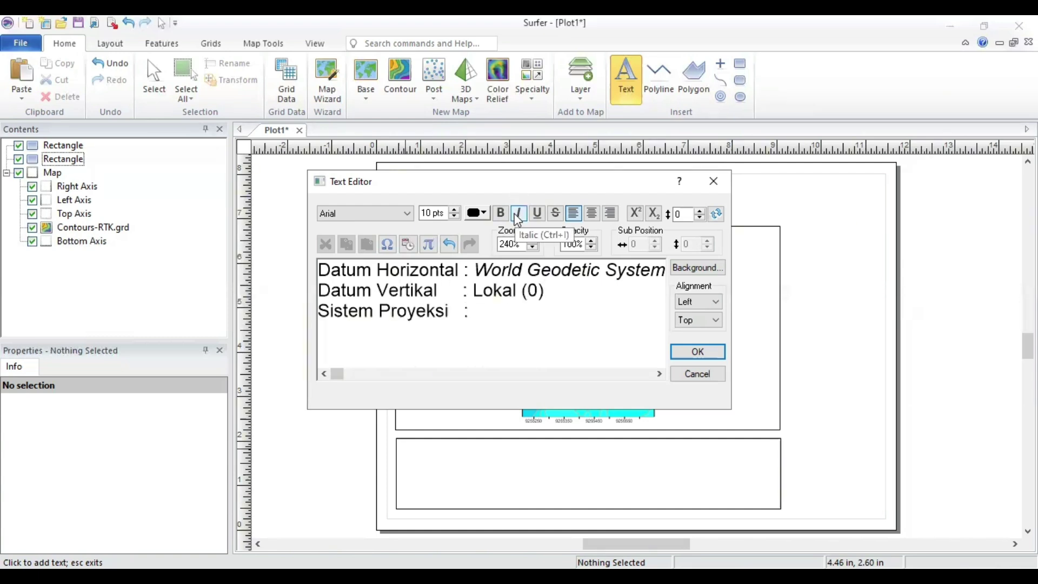
pyautogui.click(517, 214)
pyautogui.write('Universal Transverse Mercator ')
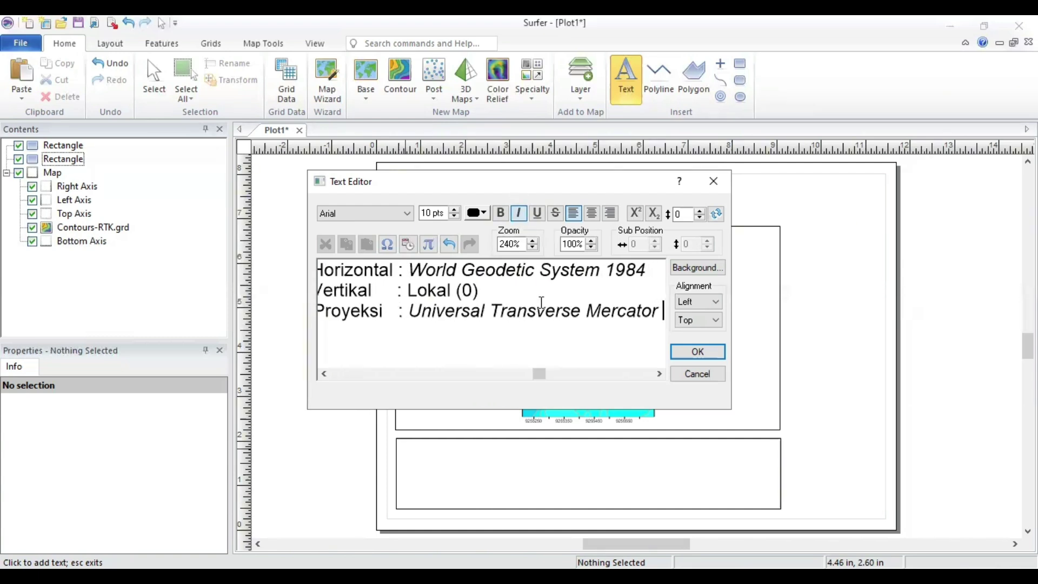
pyautogui.write('49S')
pyautogui.press('Return')
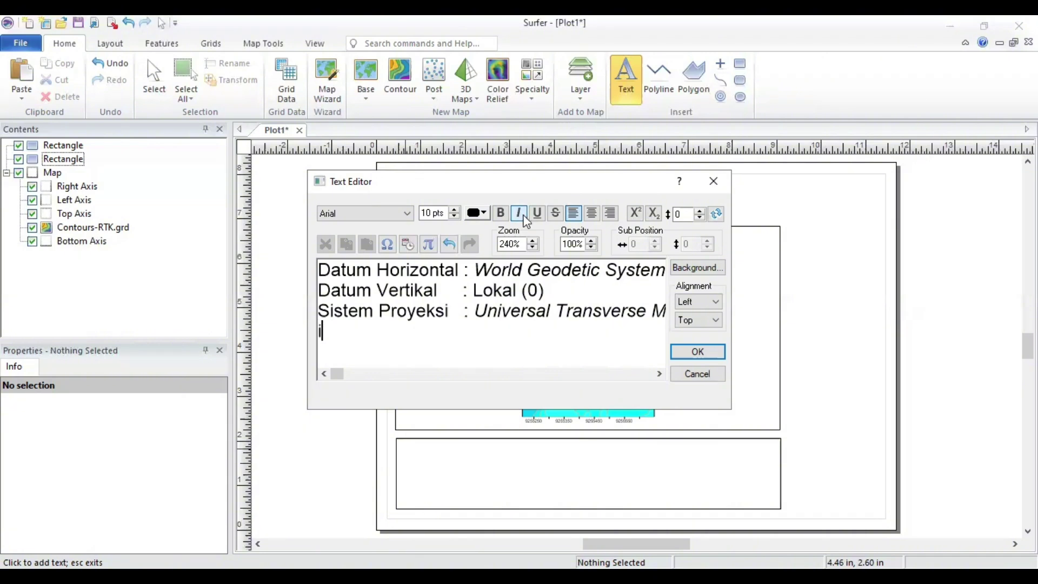
pyautogui.write('Interval Kontur   ')
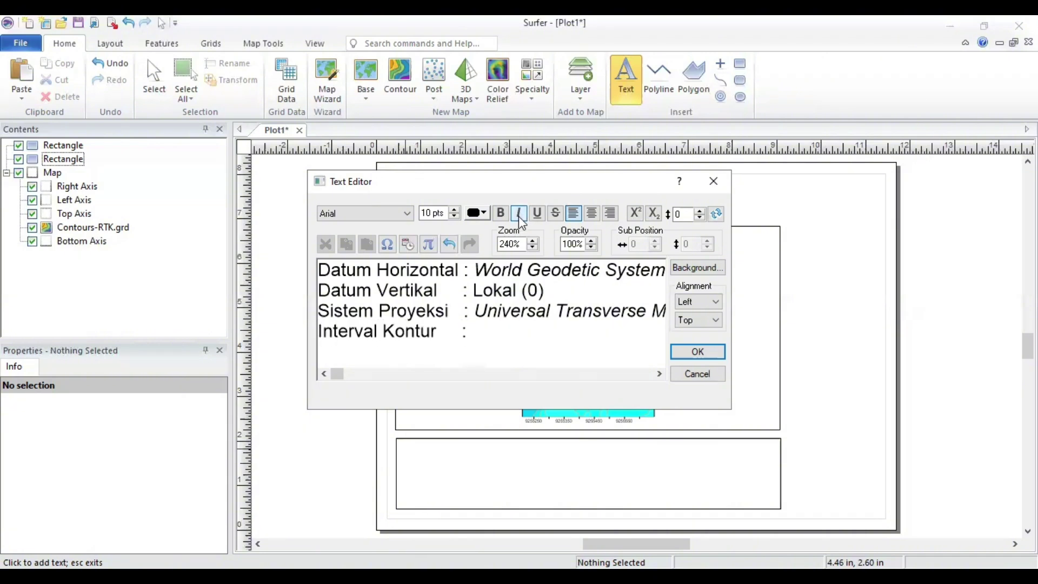
pyautogui.write(': 2.5 Meter')
pyautogui.click(682, 352)
pyautogui.press('Escape')
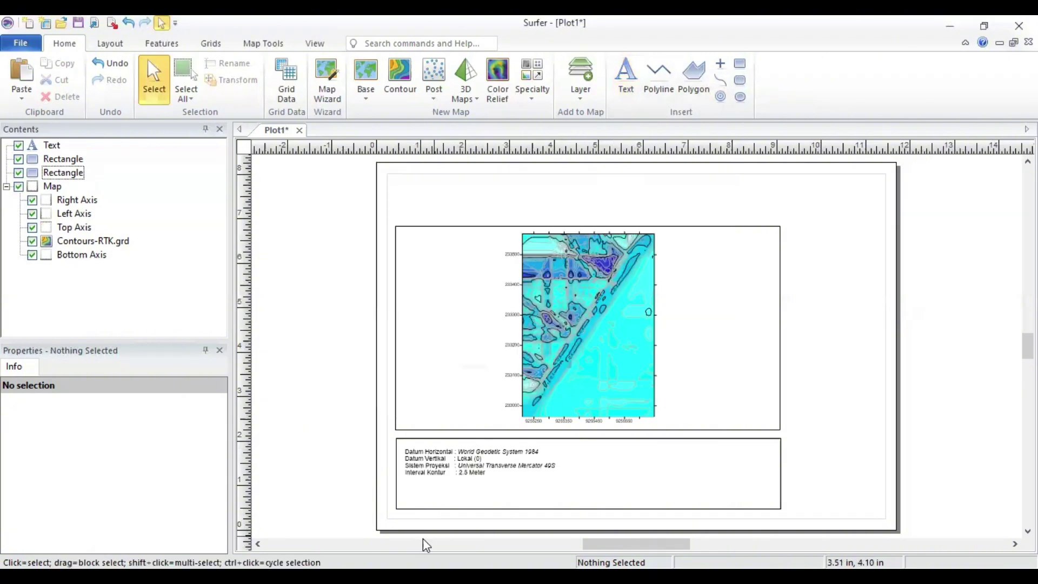
# Step: Preview Calibri, Arial and Times New Roman fonts on the datum text
pyautogui.click(586, 479)
pyautogui.click(207, 385)
pyautogui.scroll(-10, 149, 481)
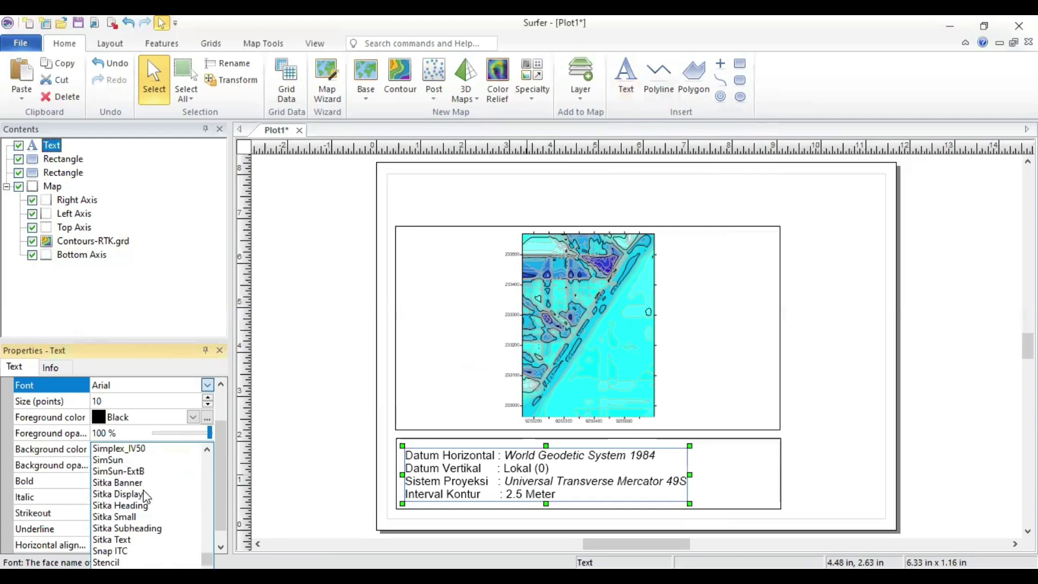
pyautogui.scroll(-20, 140, 486)
pyautogui.click(207, 385)
pyautogui.scroll(-10, 121, 434)
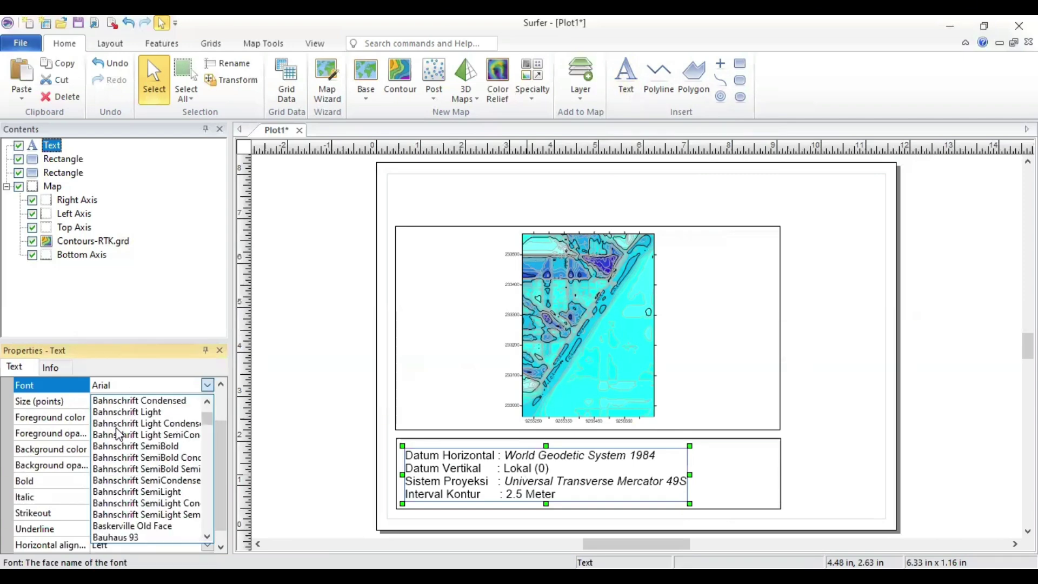
pyautogui.click(121, 444)
pyautogui.click(207, 385)
pyautogui.scroll(5, 141, 432)
pyautogui.click(116, 420)
pyautogui.click(207, 385)
pyautogui.scroll(-20, 156, 460)
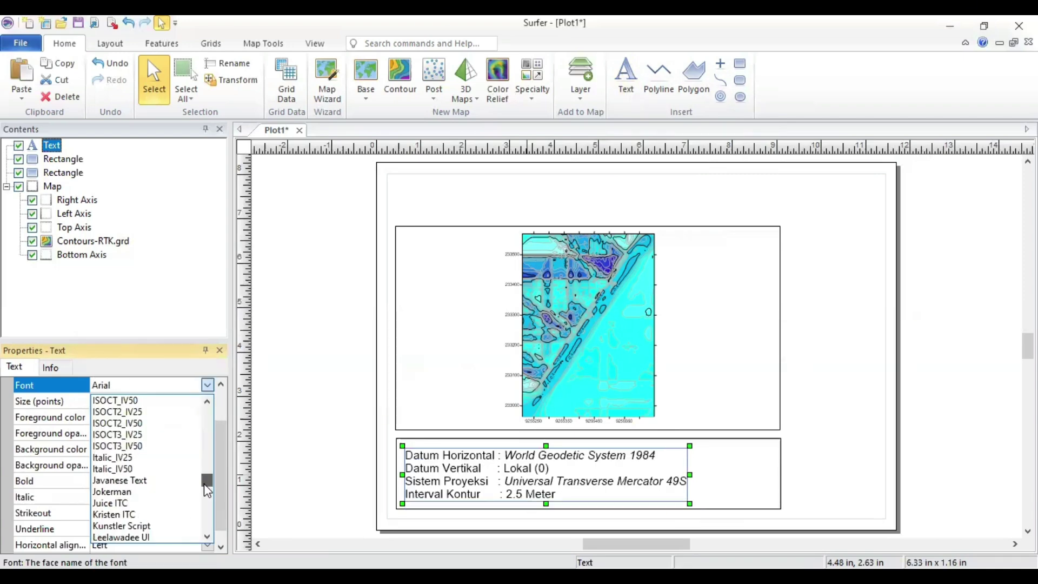
# Step: Set the datum text back to Arial and enlarge it to size 12
pyautogui.click(165, 457)
pyautogui.click(207, 385)
pyautogui.scroll(20, 146, 471)
pyautogui.click(116, 477)
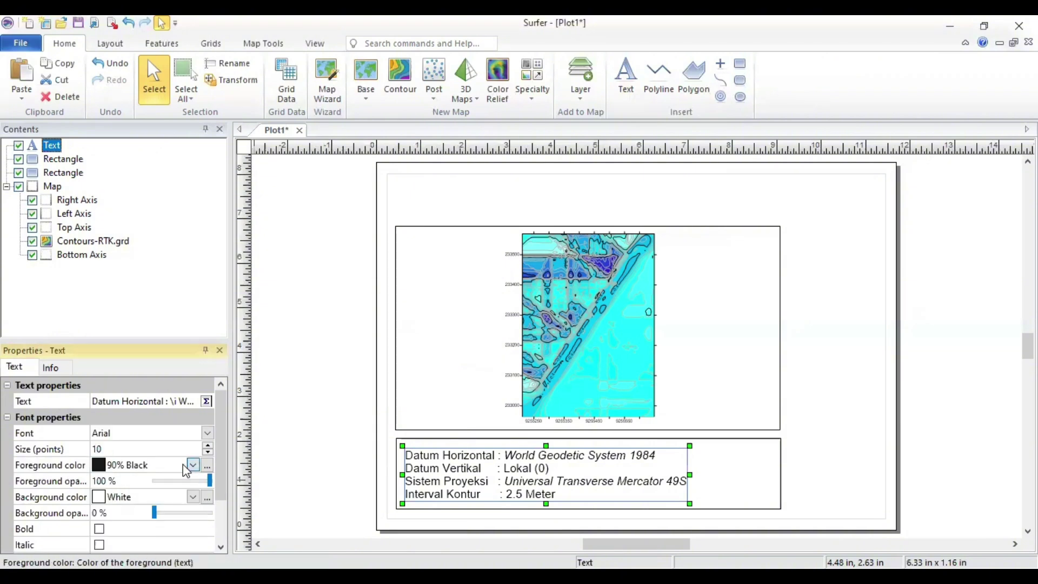
pyautogui.click(125, 466)
pyautogui.click(207, 445)
pyautogui.click(207, 445)
pyautogui.click(295, 459)
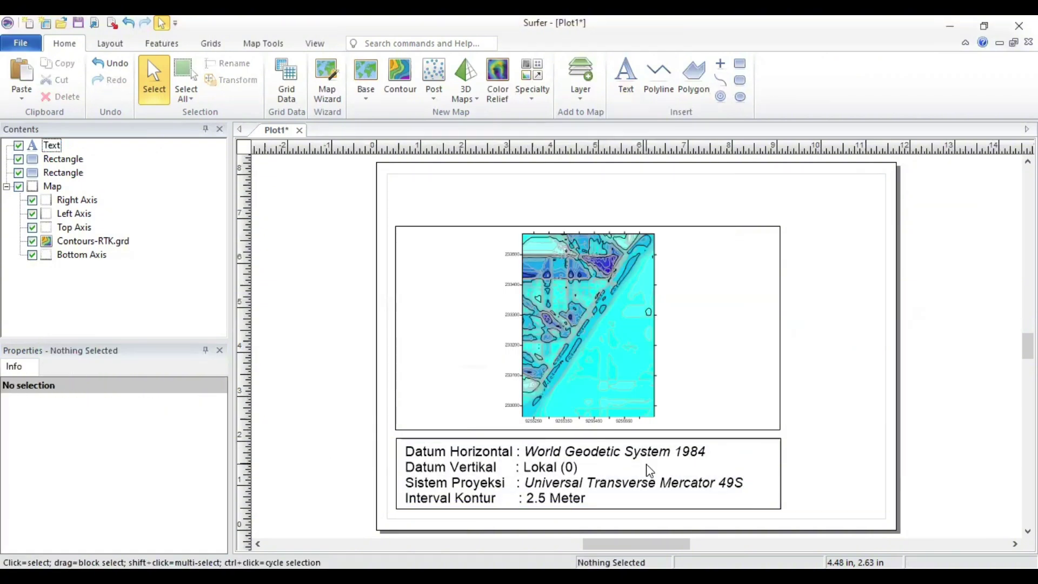
pyautogui.click(626, 80)
# Step: Add the title 'MODEL 2D RTK PANTAI KEJAWANA' near the top of the page
pyautogui.click(755, 229)
pyautogui.write('MODEL 2D')
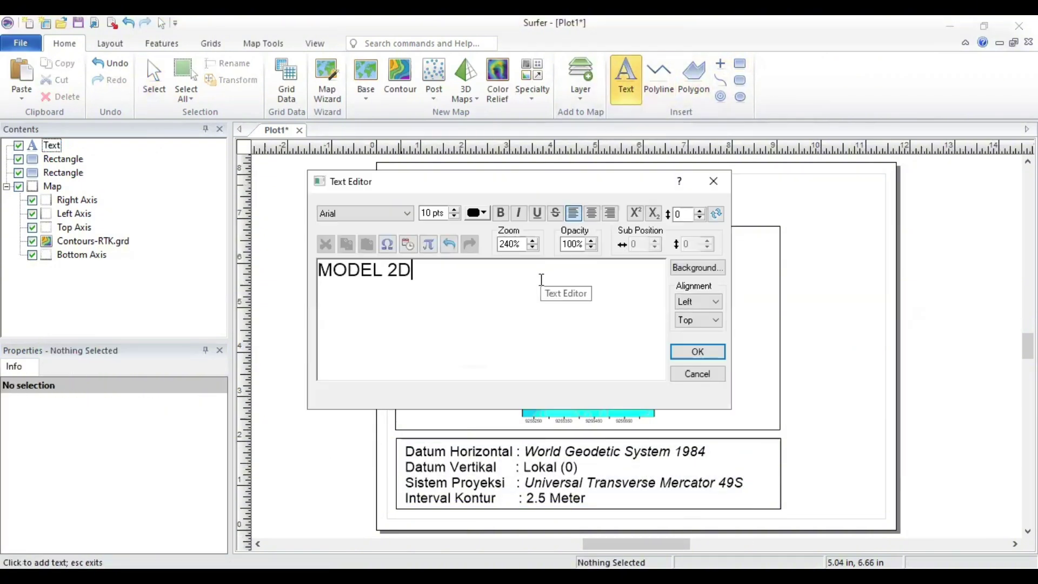
pyautogui.write(' RTK PANTAI KEJAWANAN')
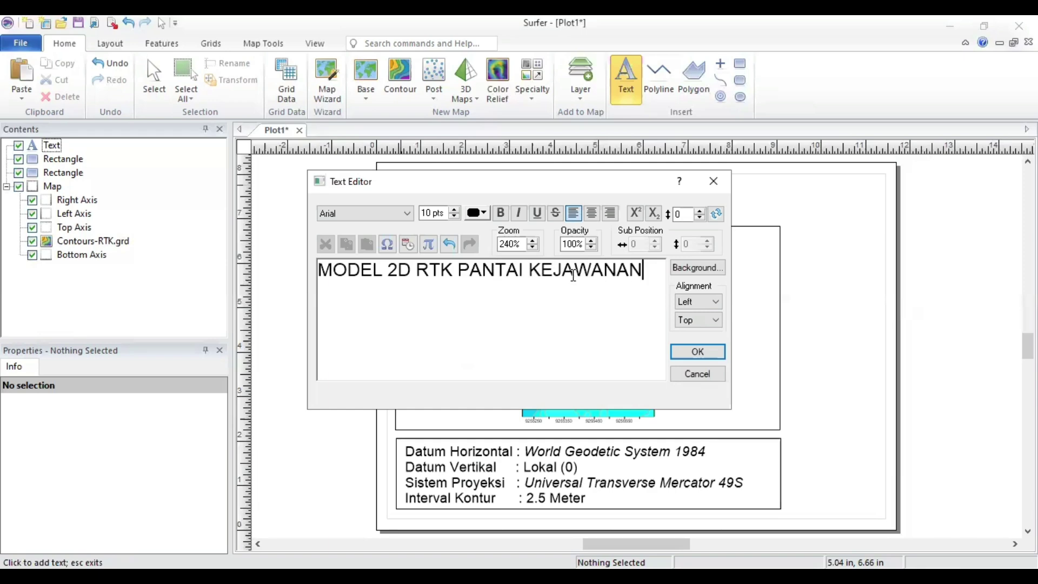
pyautogui.click(698, 352)
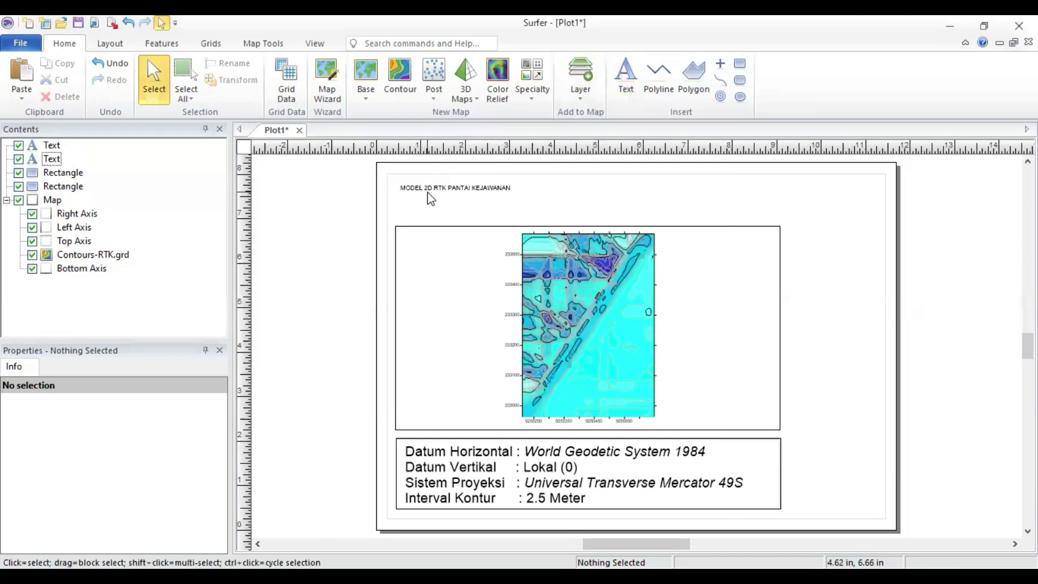
pyautogui.click(326, 294)
# Step: Draw a small box right of the datum panel, undoing a stray point and misdrawn attempt
pyautogui.click(720, 63)
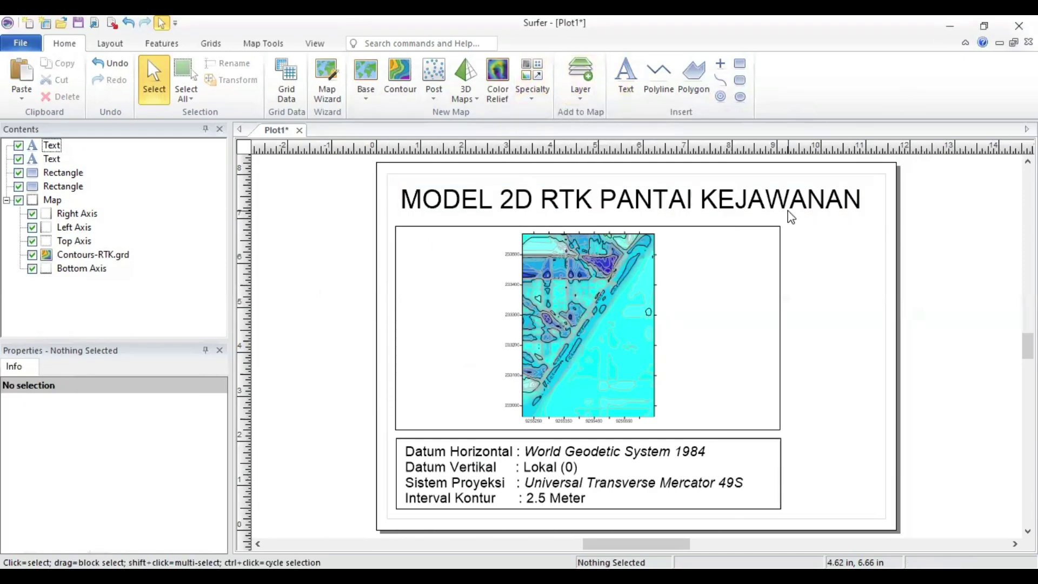
pyautogui.click(784, 441)
pyautogui.hotkey('ctrl', 'z')
pyautogui.click(739, 63)
pyautogui.moveTo(785, 439); pyautogui.dragTo(878, 508)
pyautogui.hotkey('ctrl', 'z')
# Step: Add a 'Dibuat Oleh:' credit with the author's name and student number in the right box
pyautogui.click(626, 77)
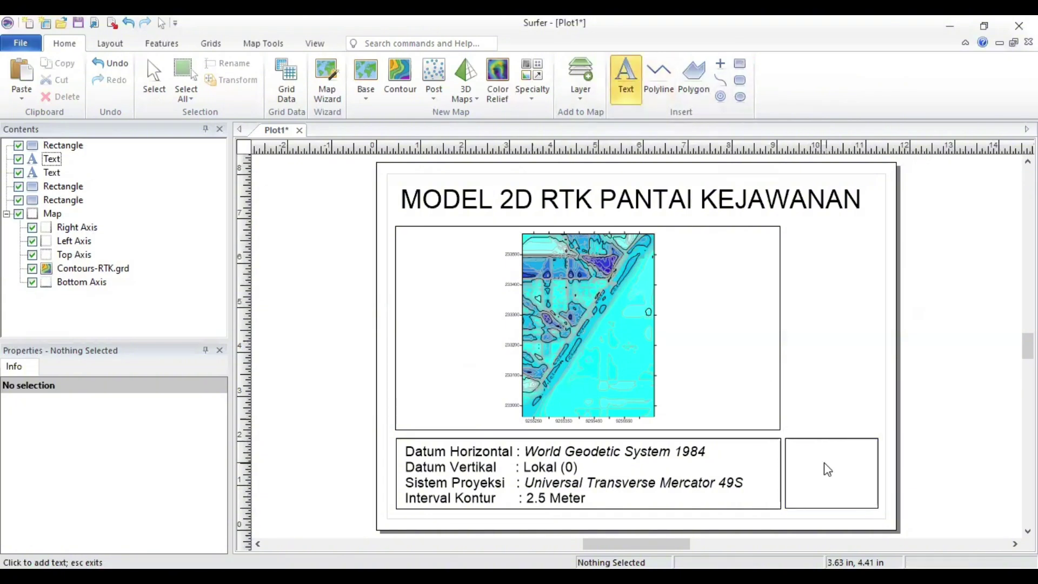
pyautogui.click(825, 463)
pyautogui.press('Return')
pyautogui.press('Return')
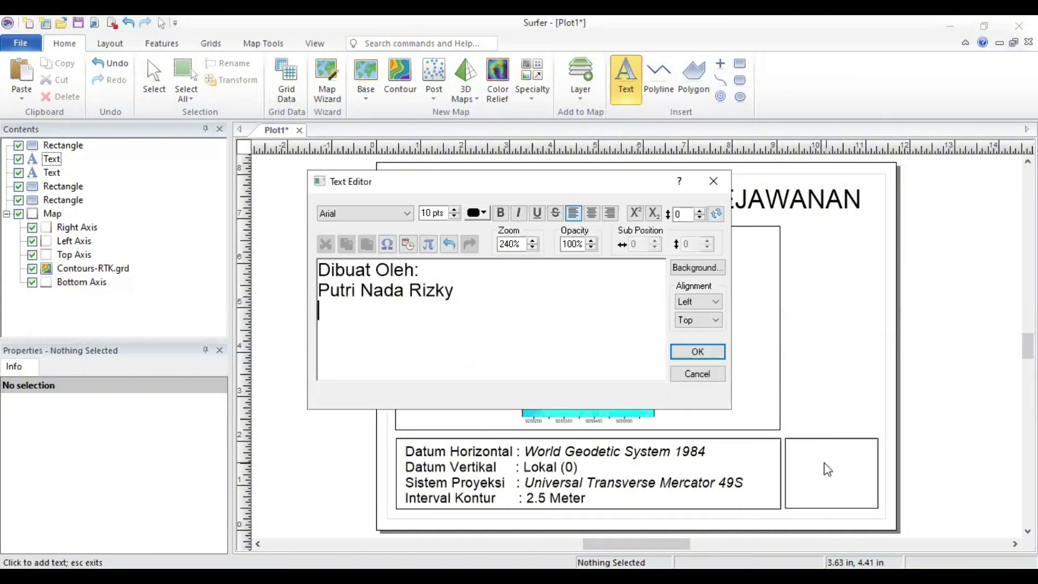
pyautogui.click(697, 352)
pyautogui.moveTo(862, 463)
pyautogui.mouseDown()
pyautogui.moveTo(806, 463)
pyautogui.moveTo(845, 464)
pyautogui.mouseUp()
# Step: Make the author credit bold and centred, widening it to fill the box
pyautogui.doubleClick(830, 471)
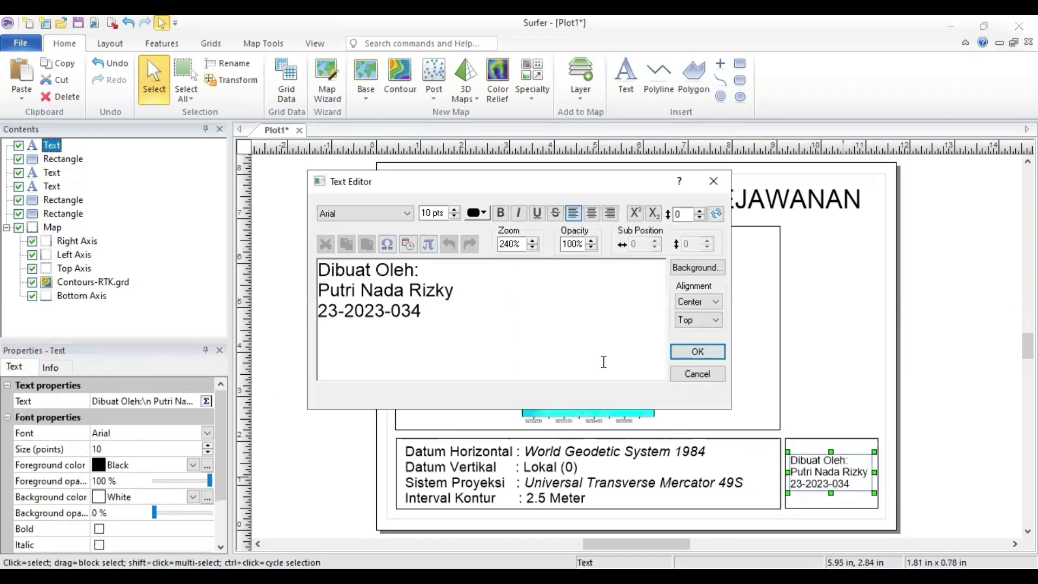
pyautogui.click(500, 213)
pyautogui.click(698, 352)
pyautogui.moveTo(784, 472); pyautogui.dragTo(789, 472)
pyautogui.doubleClick(859, 479)
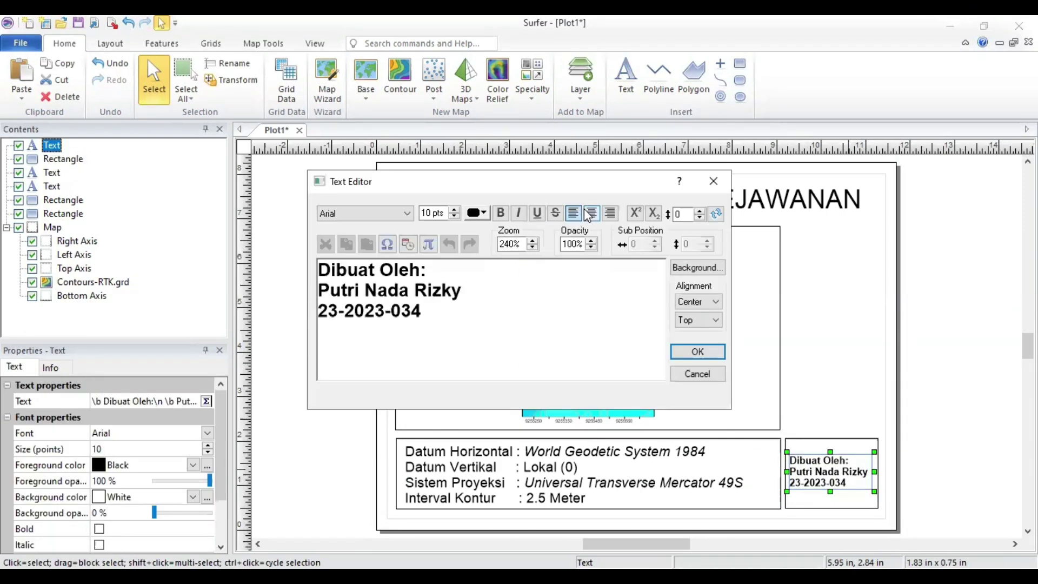
pyautogui.click(592, 213)
pyautogui.click(698, 351)
pyautogui.moveTo(875, 471); pyautogui.dragTo(880, 471)
pyautogui.click(844, 360)
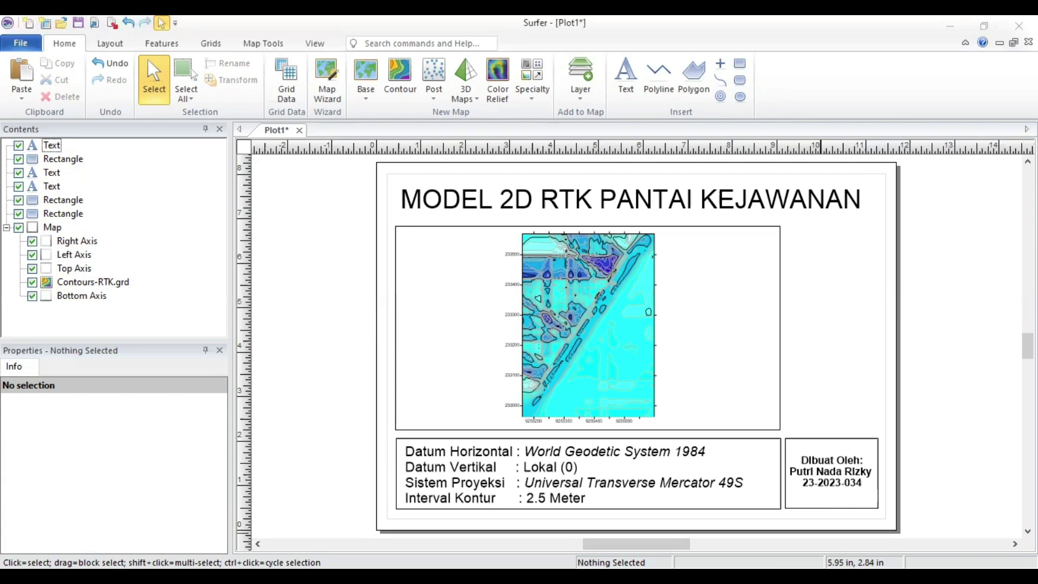
# Step: Turn on the depth colour scale for the Contours-RTK.grd contour layer
pyautogui.scroll(-1, 490, 309)
pyautogui.rightClick(55, 227)
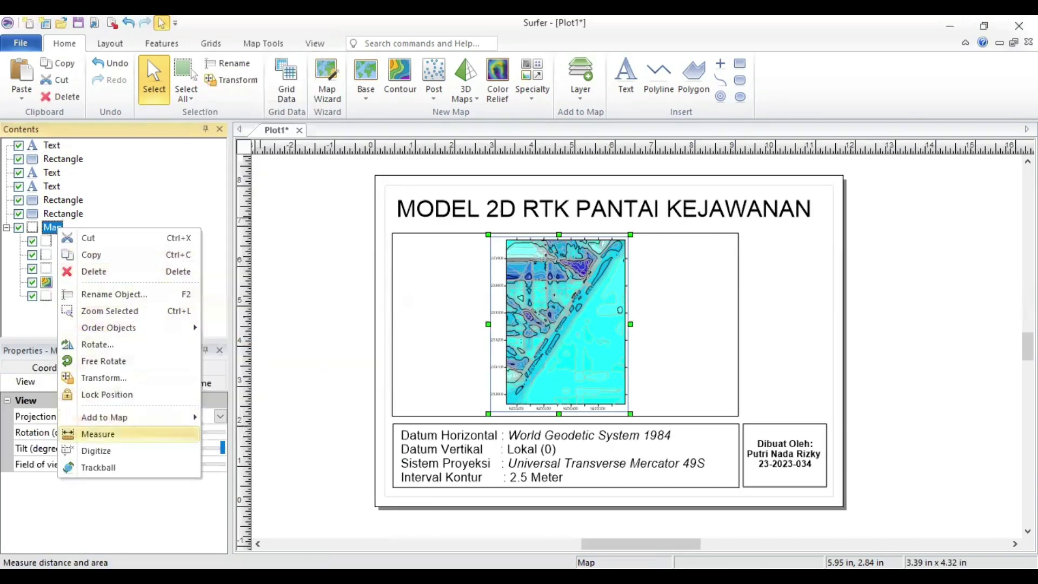
pyautogui.click(97, 432)
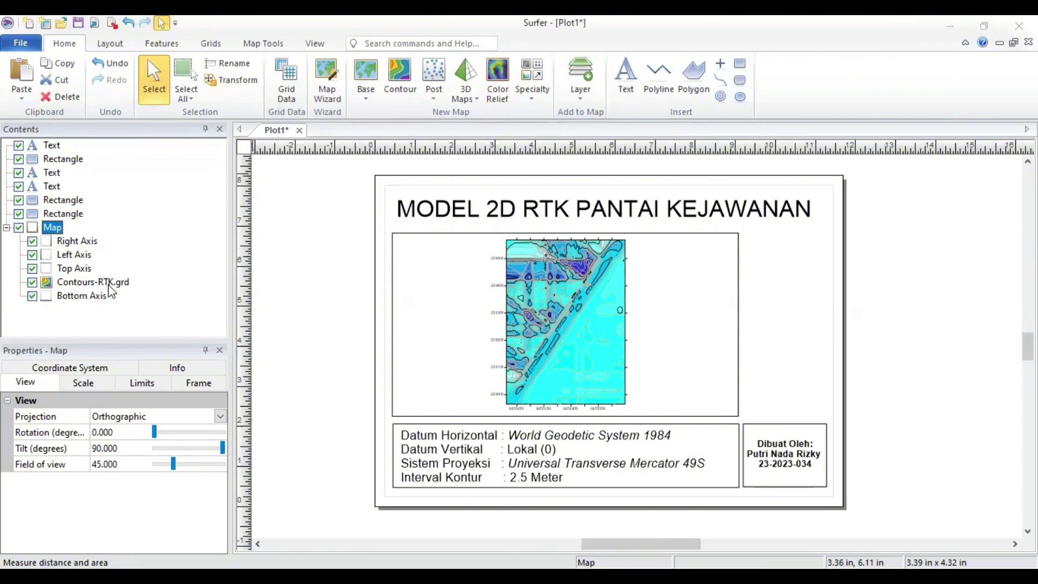
pyautogui.click(70, 282)
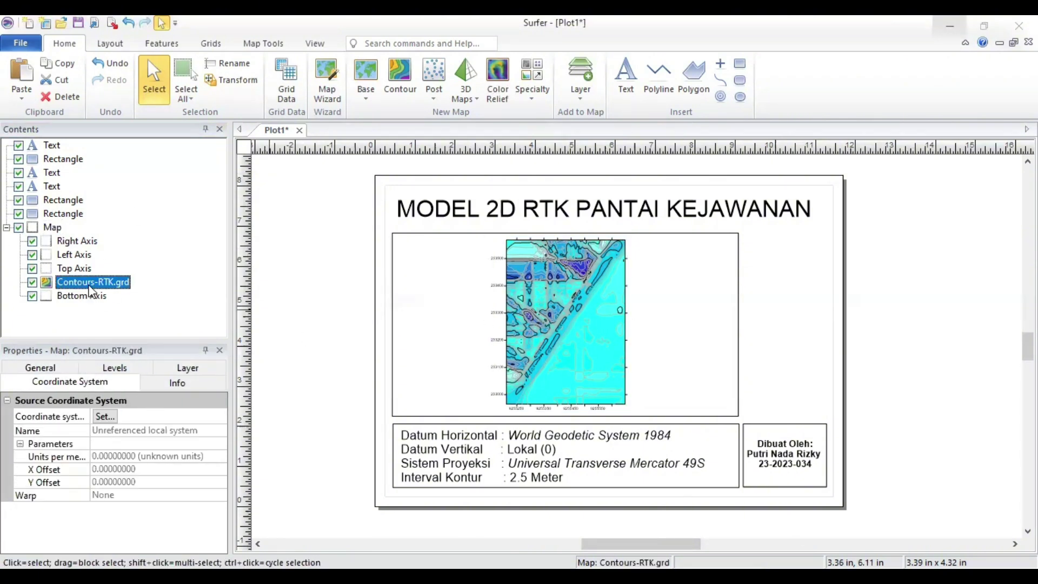
pyautogui.rightClick(108, 282)
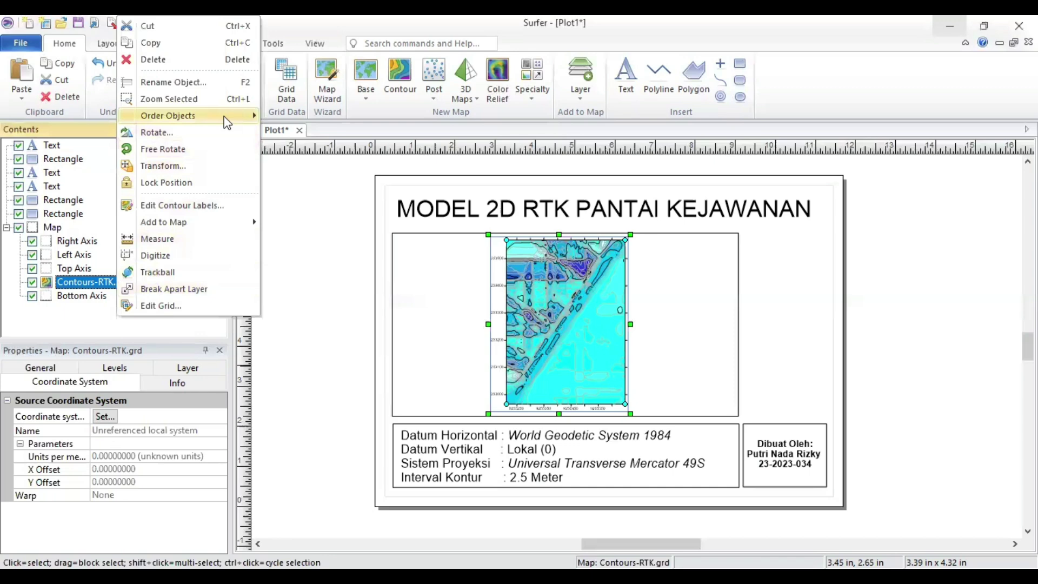
pyautogui.click(201, 177)
pyautogui.click(115, 368)
pyautogui.click(186, 382)
pyautogui.click(177, 369)
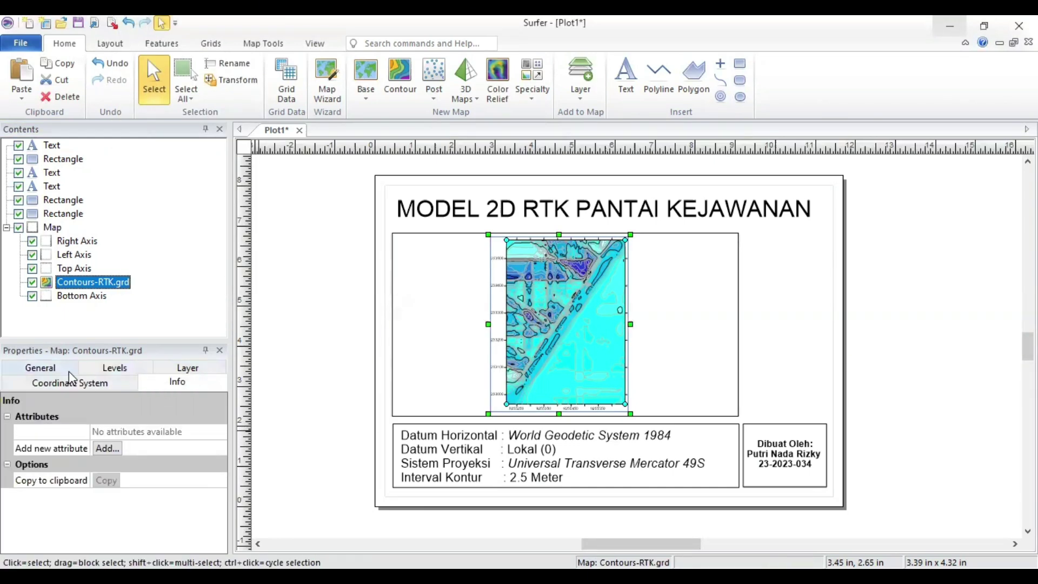
pyautogui.click(43, 369)
pyautogui.click(112, 381)
pyautogui.scroll(-2, 112, 477)
pyautogui.click(99, 480)
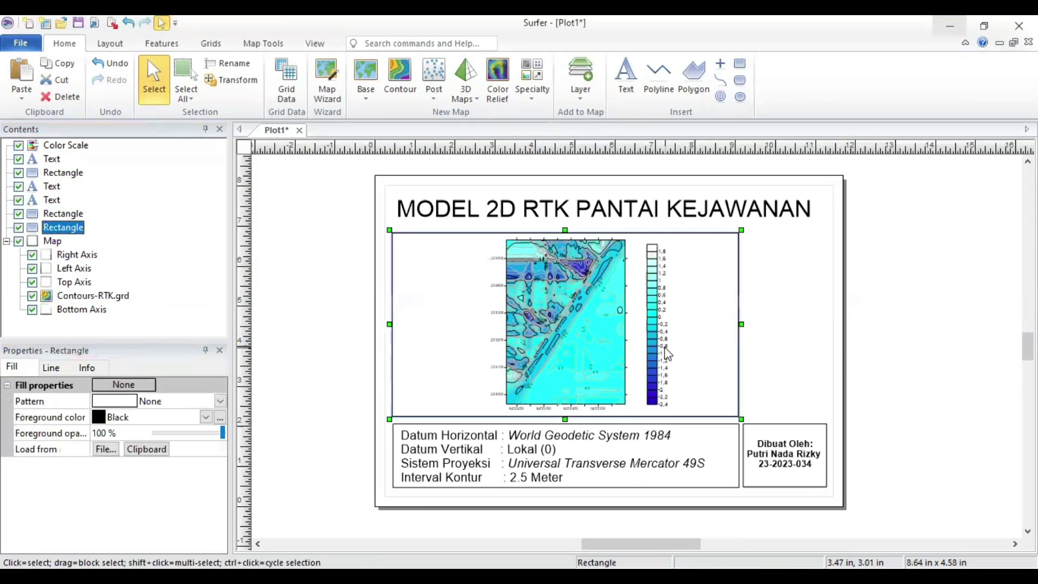
# Step: Draw a rectangle framing the depth colour scale
pyautogui.click(871, 339)
pyautogui.click(739, 64)
pyautogui.moveTo(741, 230); pyautogui.dragTo(830, 421)
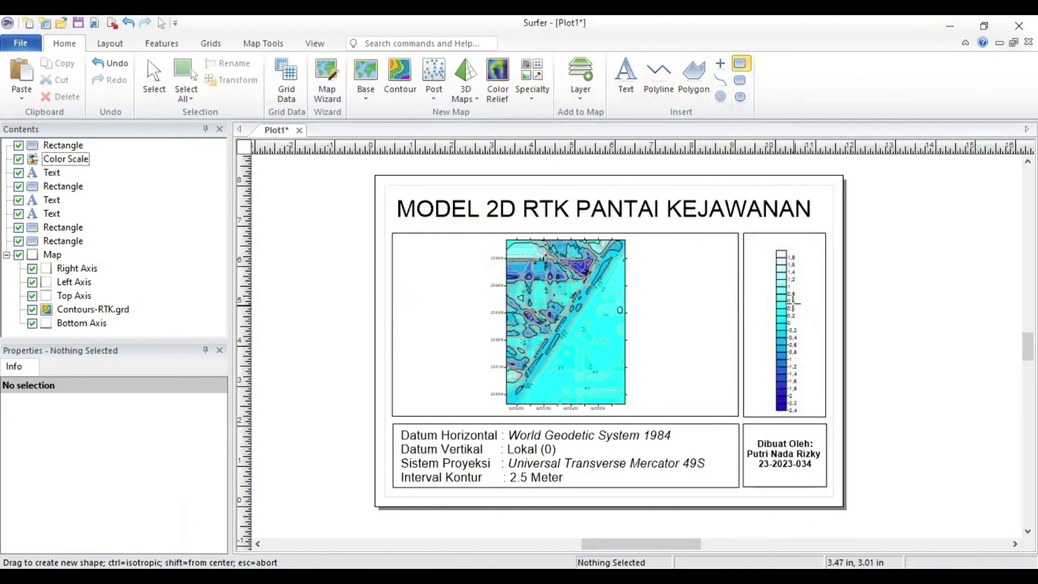
pyautogui.press('Escape')
pyautogui.click(785, 454)
pyautogui.click(792, 335)
# Step: Label the top of the scale box 'Nilai Kedalaman:'
pyautogui.click(626, 76)
pyautogui.click(747, 242)
pyautogui.write('Nilai Kedalaman:')
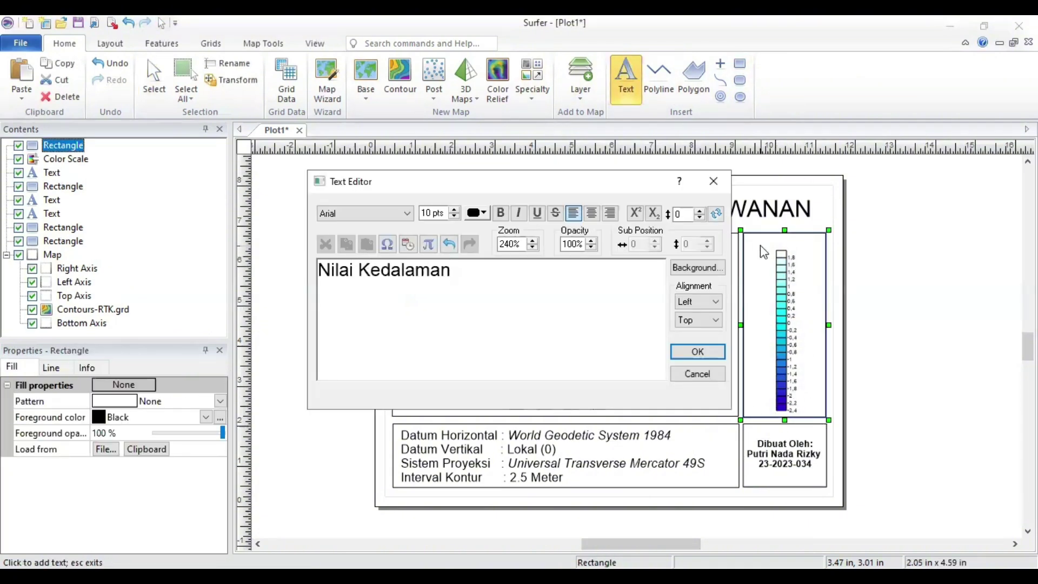
pyautogui.click(696, 350)
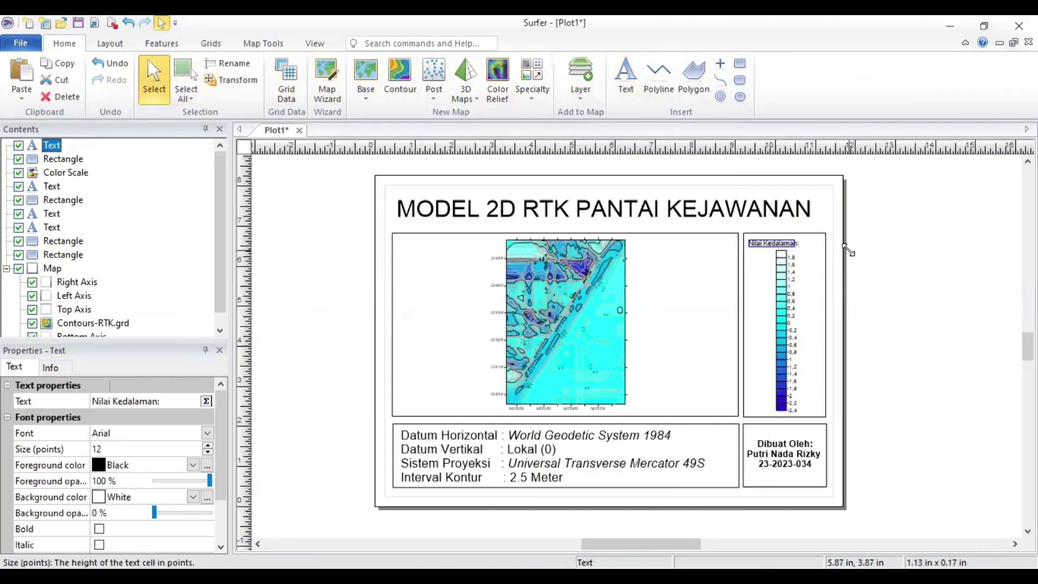
pyautogui.click(871, 260)
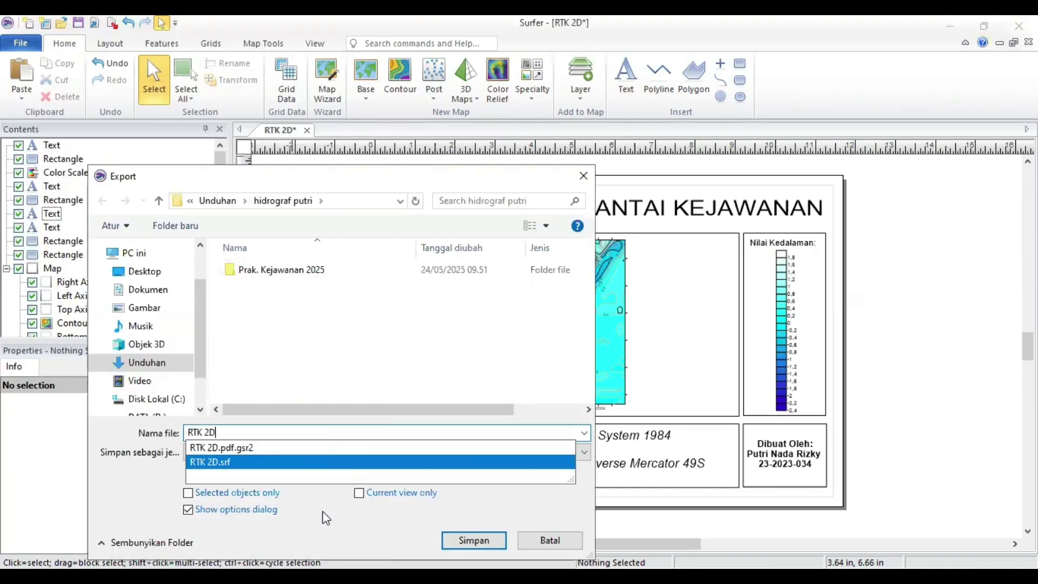
# Step: Export the layout as RTK 2D.pdf
pyautogui.press('Return')
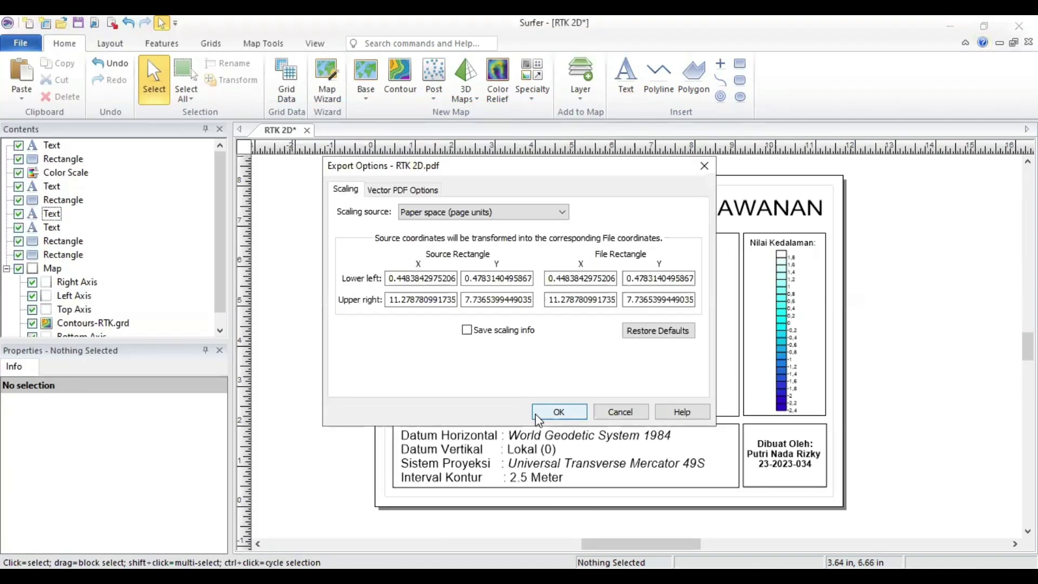
pyautogui.click(537, 415)
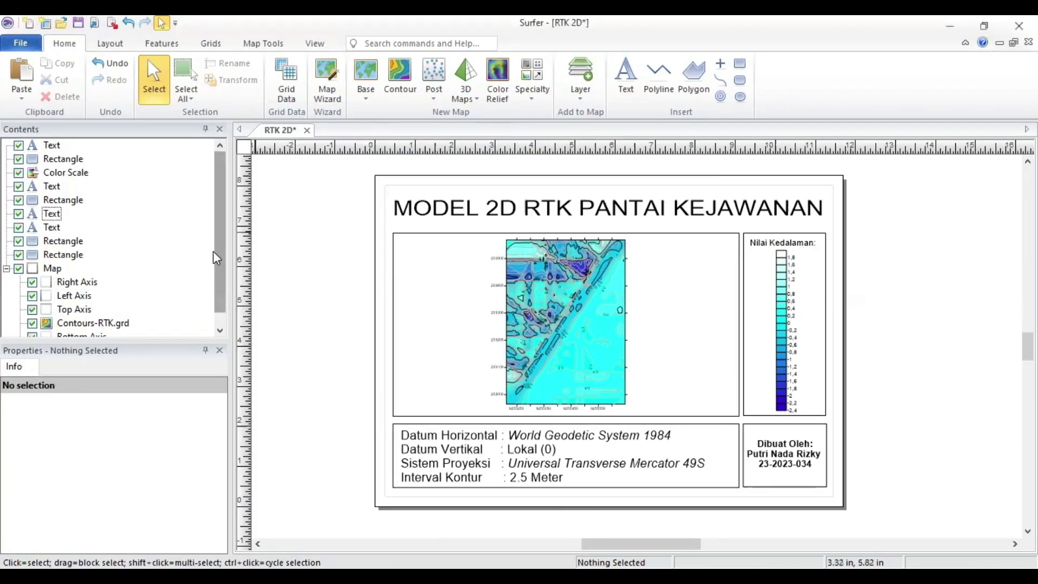
pyautogui.click(608, 208)
pyautogui.doubleClick(609, 208)
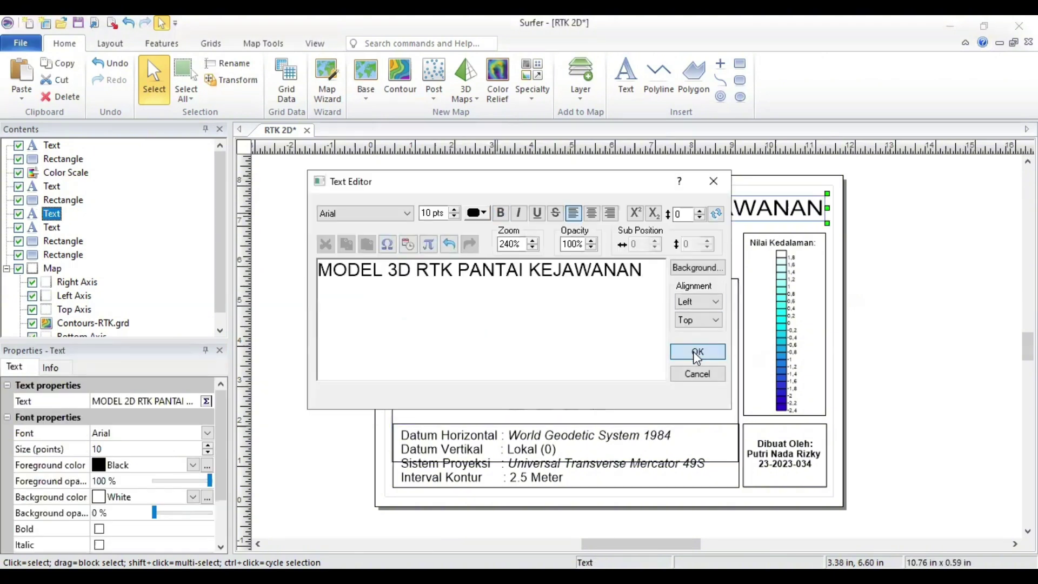
# Step: Change the title to 'MODEL 3D RTK PANTAI KEJAWANAN' and start adding a layer from a grid
pyautogui.click(696, 354)
pyautogui.rightClick(85, 323)
pyautogui.moveTo(146, 225)
pyautogui.click(298, 160)
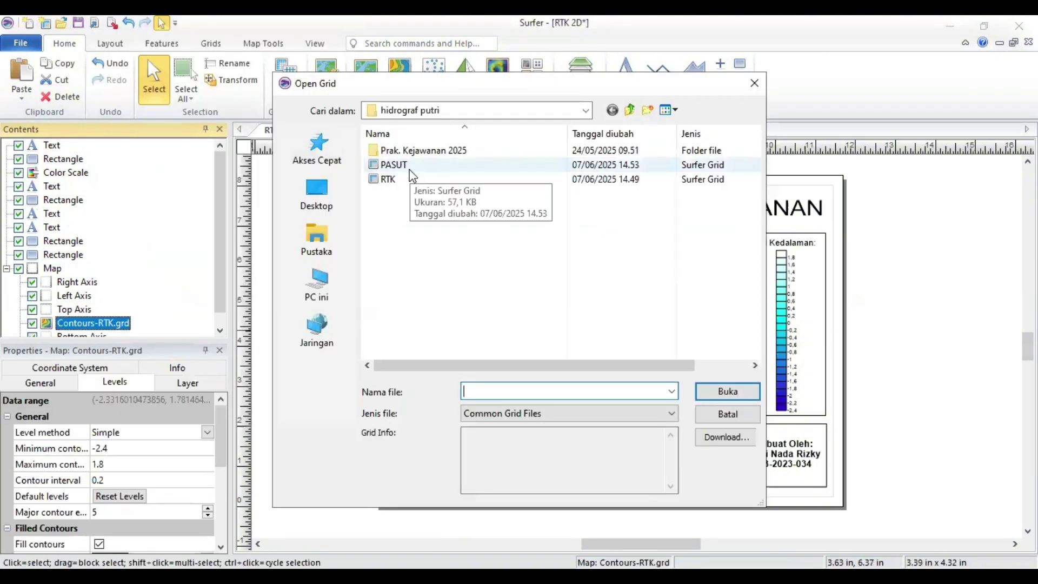
pyautogui.doubleClick(392, 178)
# Step: Tilt the RTK contour map into an oblique 3D perspective with the Trackball
pyautogui.click(263, 43)
pyautogui.click(263, 80)
pyautogui.moveTo(564, 350); pyautogui.dragTo(503, 287)
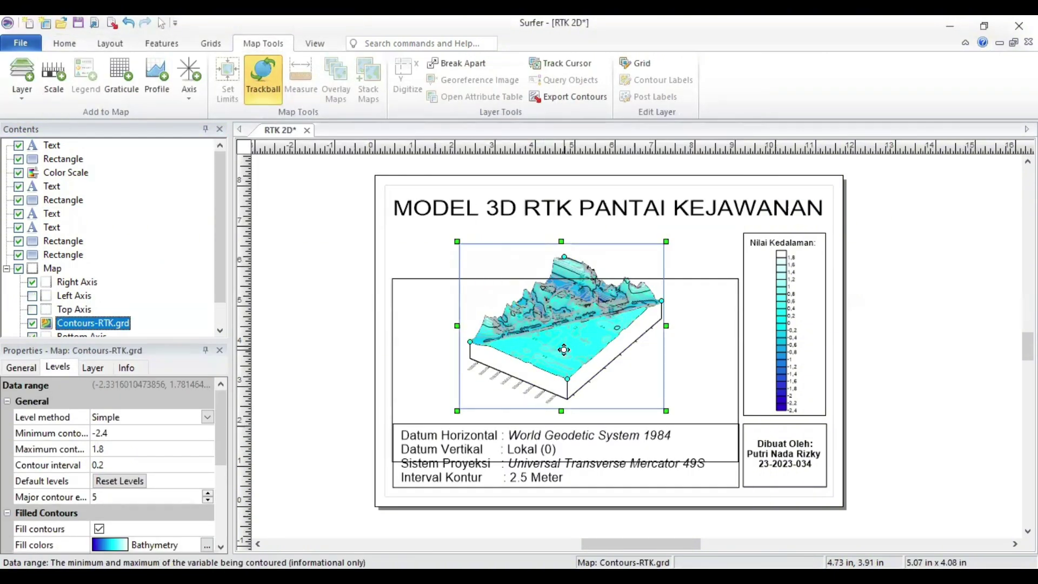
pyautogui.rightClick(85, 323)
pyautogui.moveTo(564, 350); pyautogui.dragTo(541, 325)
pyautogui.press('Escape')
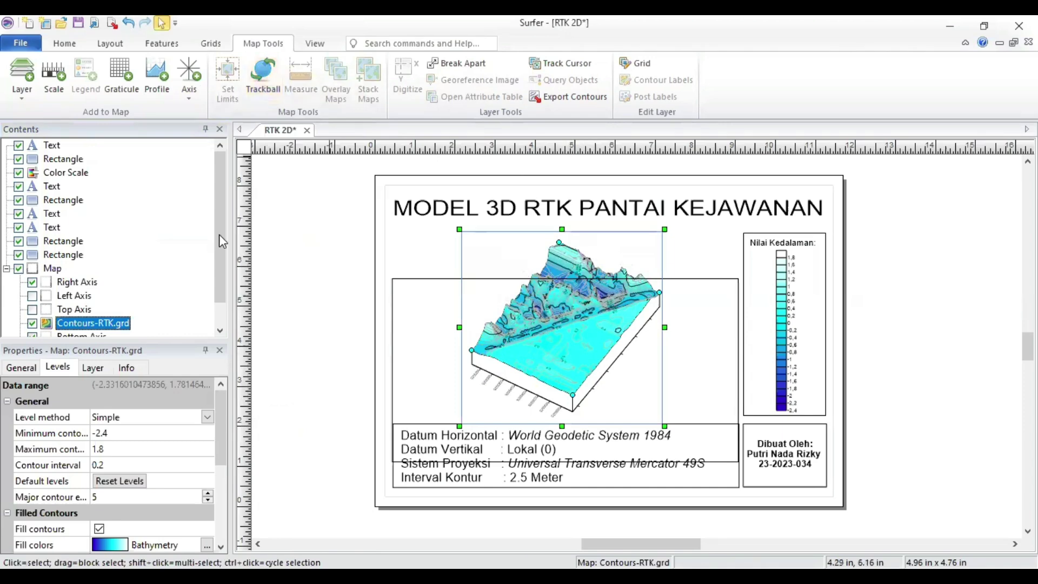
pyautogui.rightClick(129, 323)
pyautogui.moveTo(178, 228)
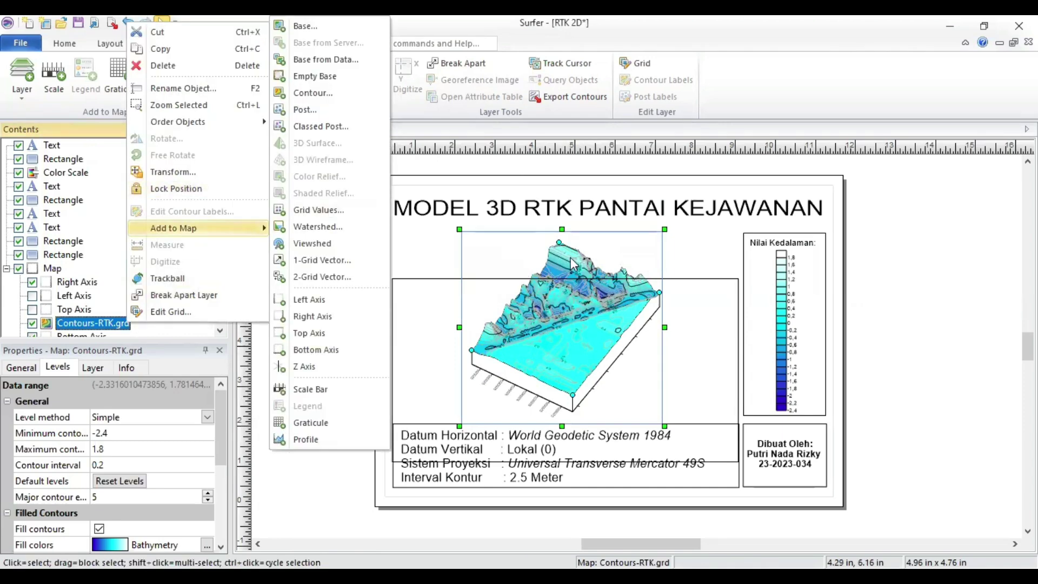
# Step: Add a 3D Wireframe layer from the RTK grid and turn on the left and top axes
pyautogui.press('Escape')
pyautogui.click(350, 290)
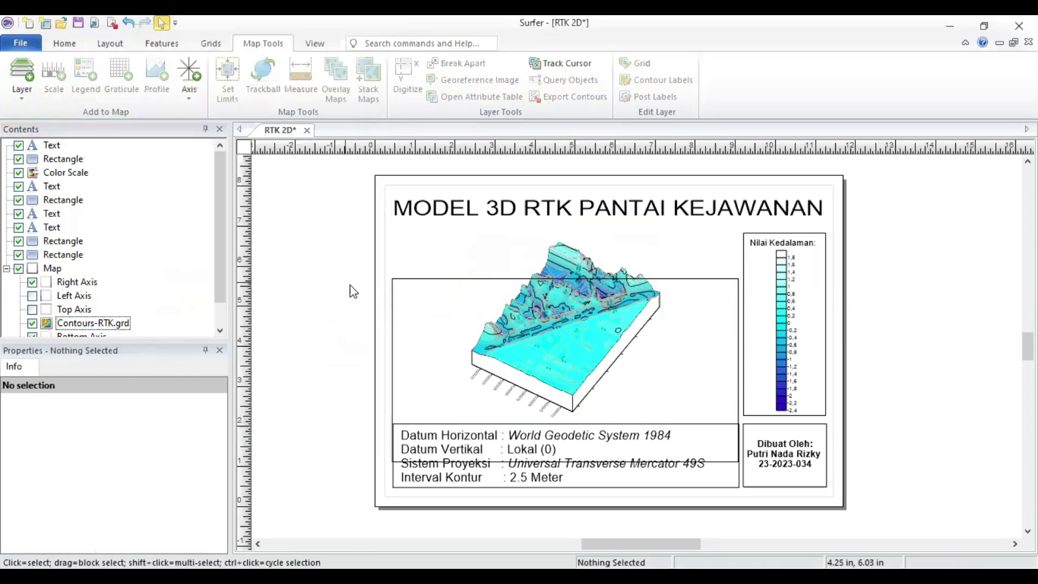
pyautogui.rightClick(53, 268)
pyautogui.moveTo(108, 457)
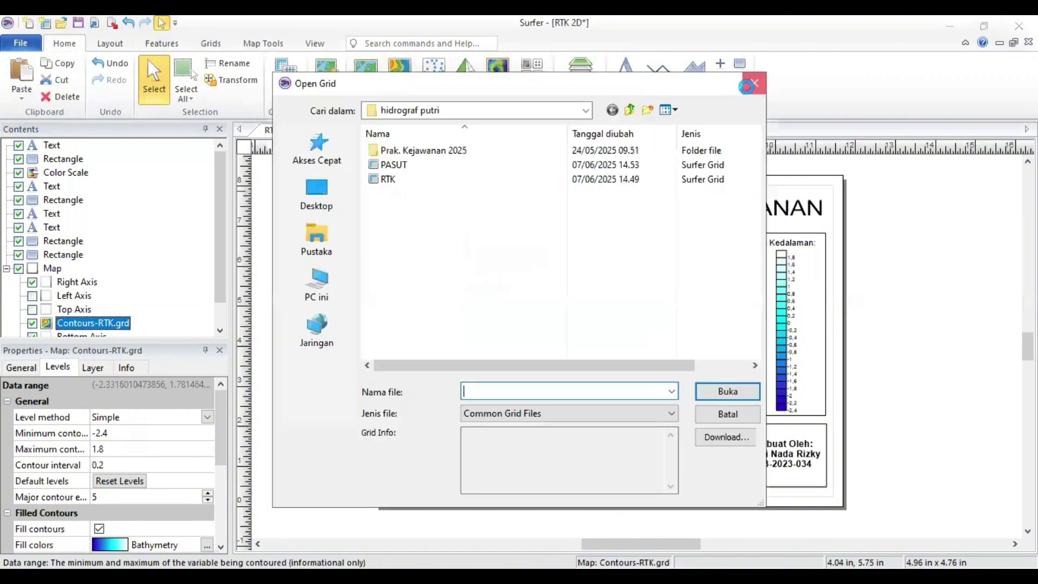
pyautogui.click(405, 183)
pyautogui.press('Return')
pyautogui.click(32, 269)
pyautogui.click(32, 282)
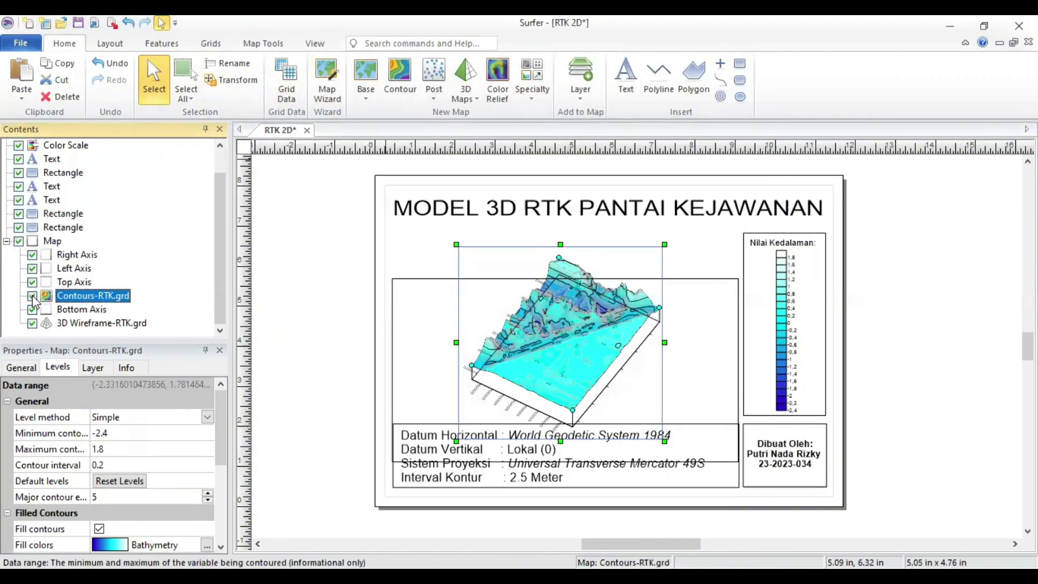
# Step: Rotate the 3D RTK map with the Trackball to a new oblique angle
pyautogui.click(263, 43)
pyautogui.click(262, 78)
pyautogui.moveTo(576, 383); pyautogui.dragTo(544, 346)
pyautogui.moveTo(491, 316); pyautogui.dragTo(582, 329)
pyautogui.click(726, 339)
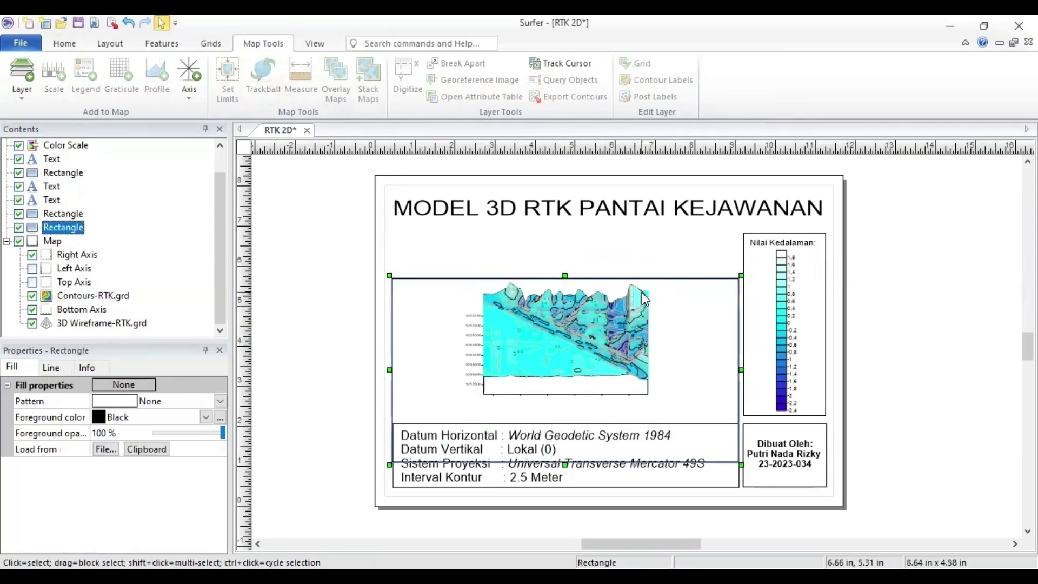
# Step: Toggle the Contours-RTK.grd layer's colour scale off and back on
pyautogui.click(811, 352)
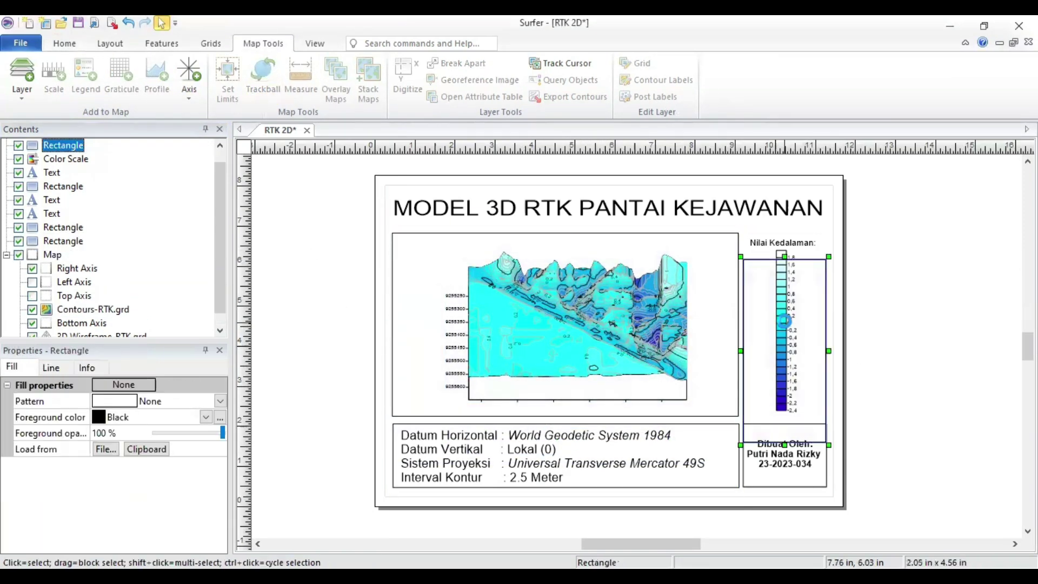
pyautogui.click(65, 158)
pyautogui.click(93, 309)
pyautogui.click(99, 385)
pyautogui.click(99, 385)
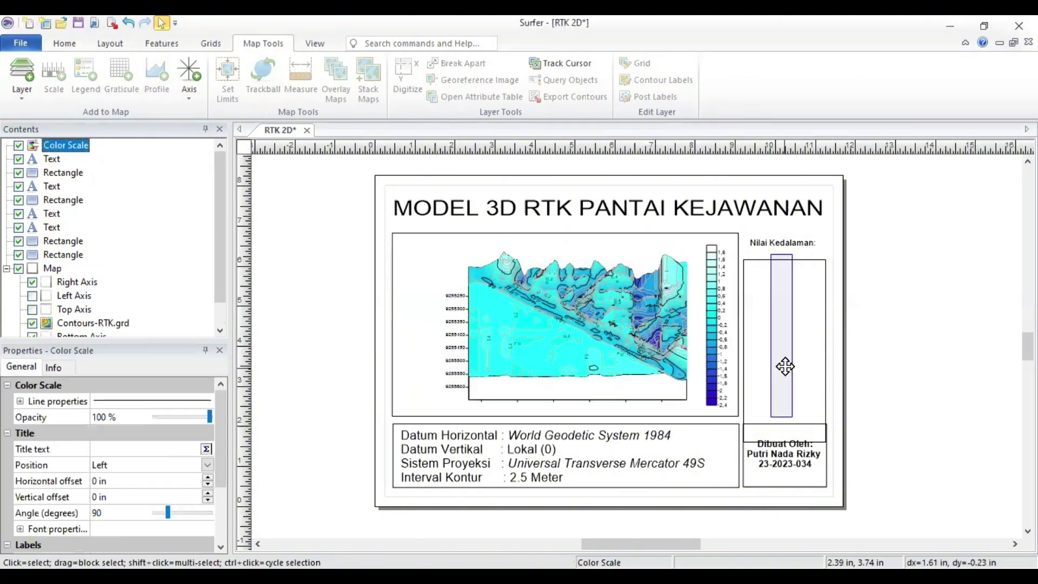
# Step: Move the map frame lower on the page and reselect the RTK contour layer for rotation
pyautogui.click(784, 335)
pyautogui.click(881, 401)
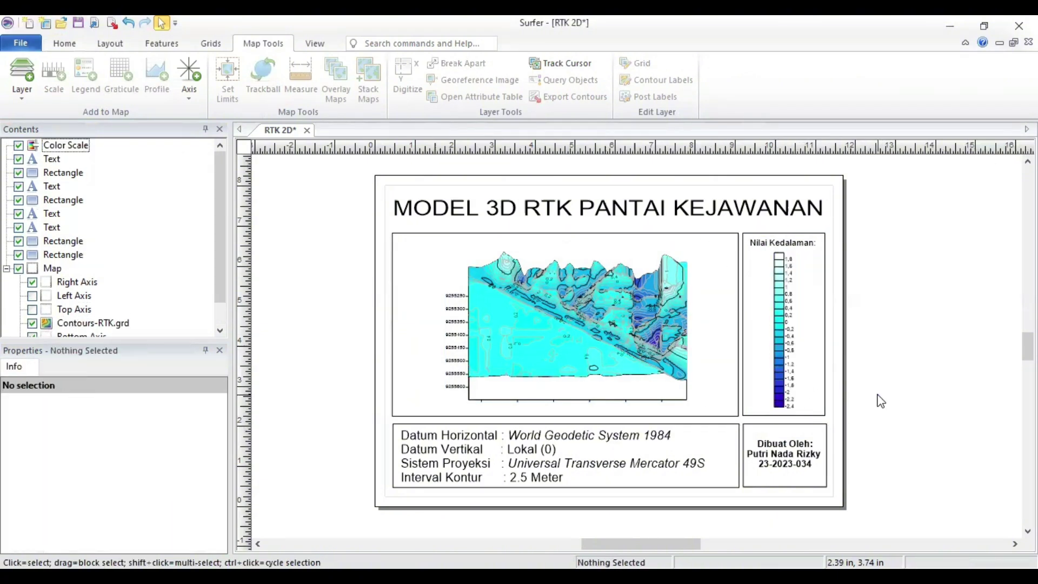
pyautogui.click(621, 342)
pyautogui.moveTo(606, 253); pyautogui.dragTo(883, 396)
pyautogui.click(579, 290)
pyautogui.click(263, 78)
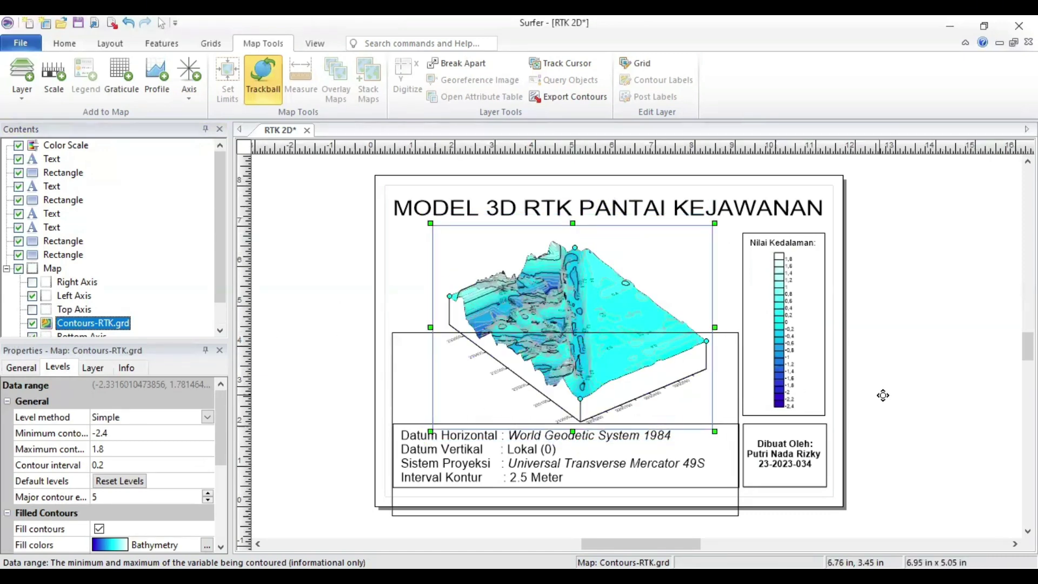
# Step: Try another rotation of the 3D contour map, then undo both rotations
pyautogui.click(264, 98)
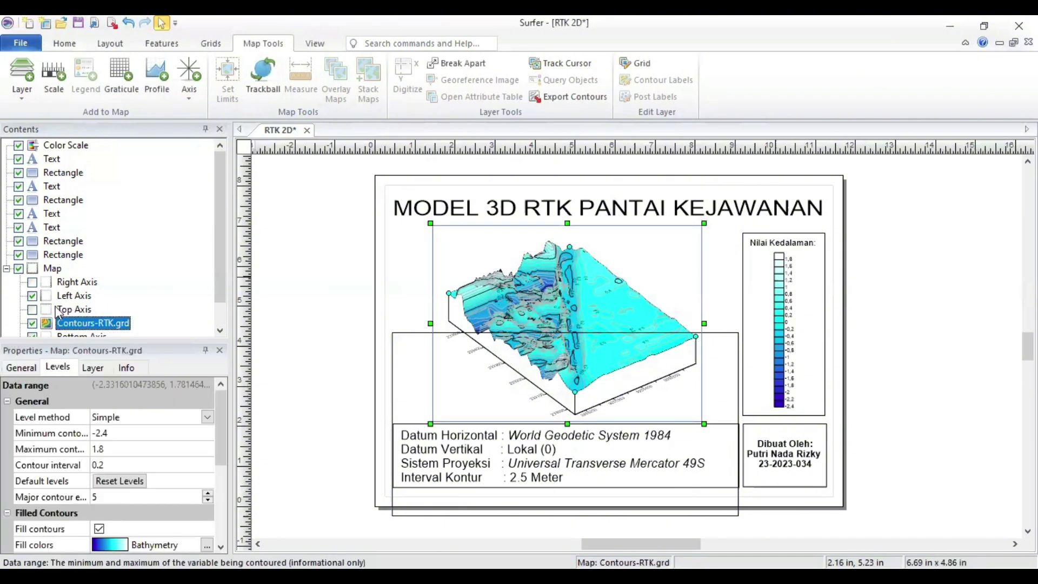
pyautogui.click(263, 89)
pyautogui.moveTo(476, 318); pyautogui.dragTo(609, 318)
pyautogui.hotkey('ctrl', 'z')
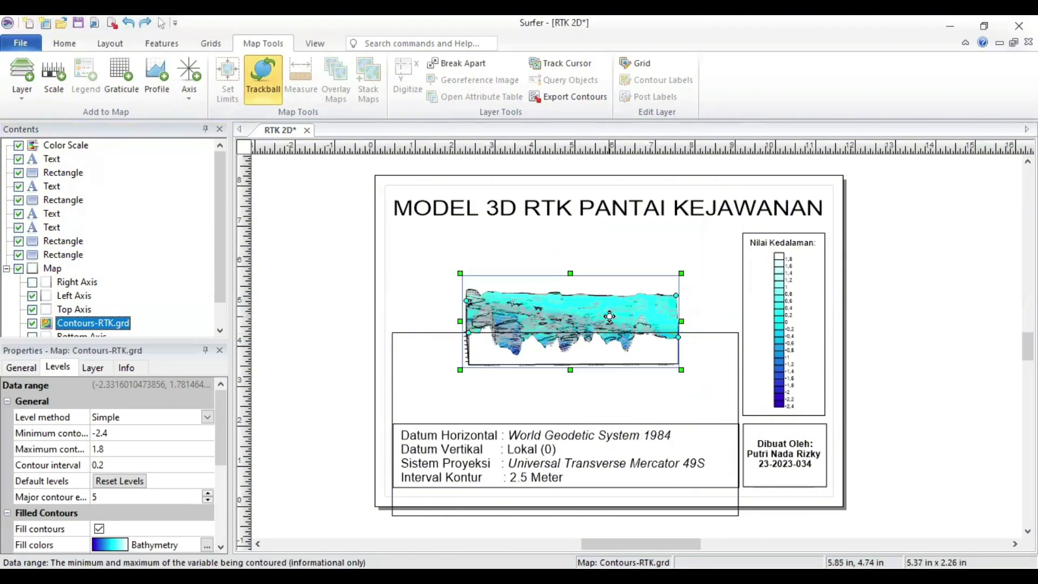
pyautogui.hotkey('ctrl', 'z')
# Step: Move the large frame rectangle up so it surrounds the 3D map
pyautogui.rightClick(49, 269)
pyautogui.click(392, 346)
pyautogui.moveTo(560, 409); pyautogui.dragTo(559, 309)
pyautogui.click(737, 385)
pyautogui.moveTo(708, 245)
pyautogui.mouseDown()
pyautogui.moveTo(716, 335)
pyautogui.moveTo(709, 244)
pyautogui.mouseUp()
pyautogui.click(874, 341)
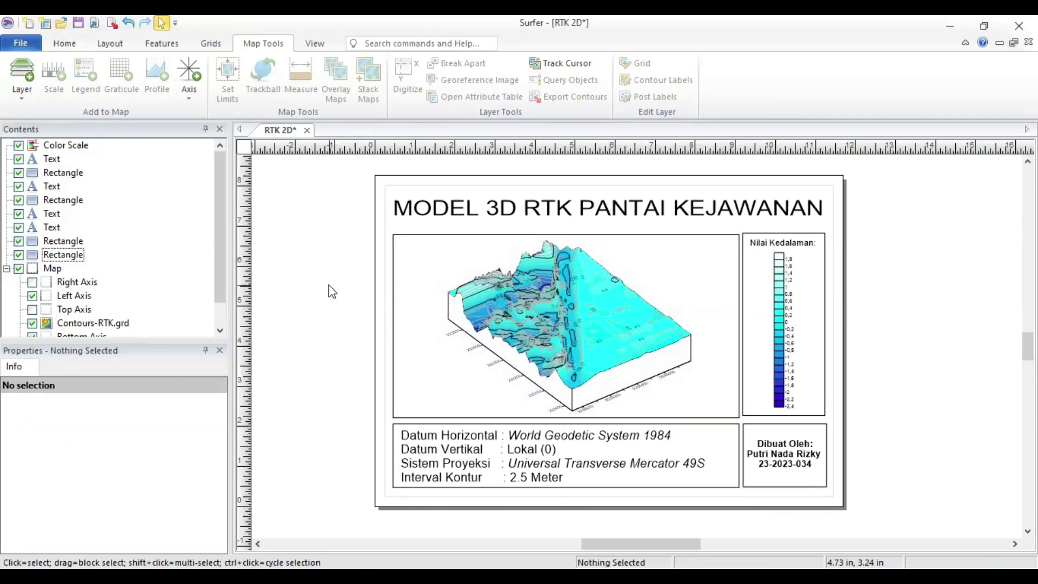
# Step: Add a wireframe layer from the RTK grid, undo it, and show the right axis
pyautogui.click(61, 255)
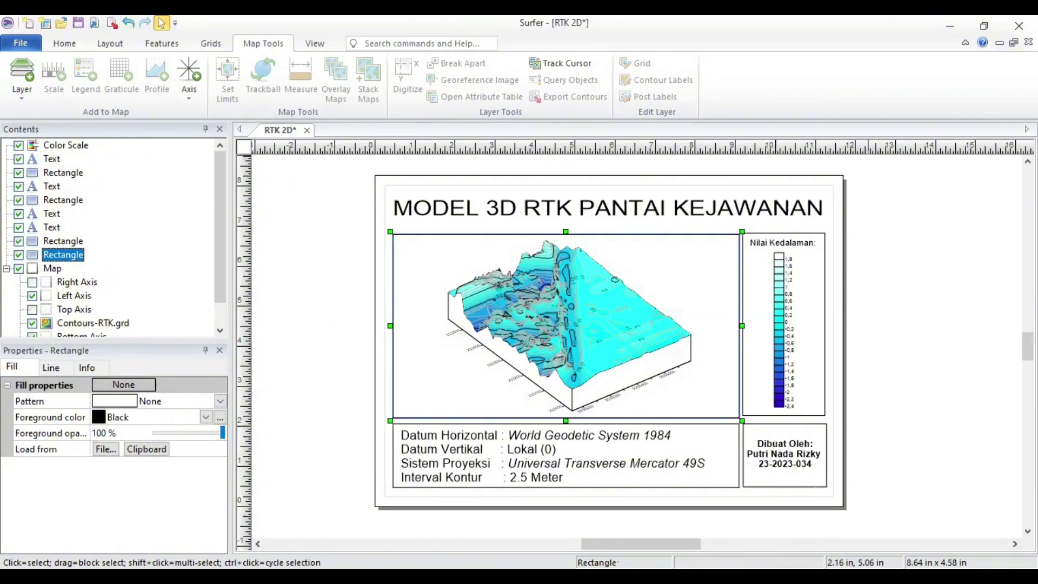
pyautogui.click(566, 346)
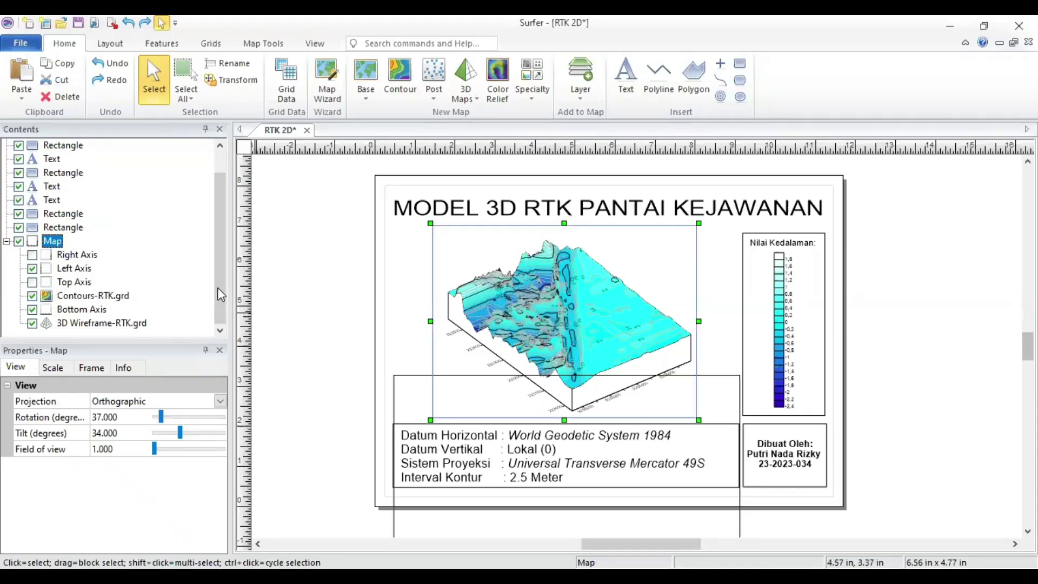
pyautogui.click(465, 73)
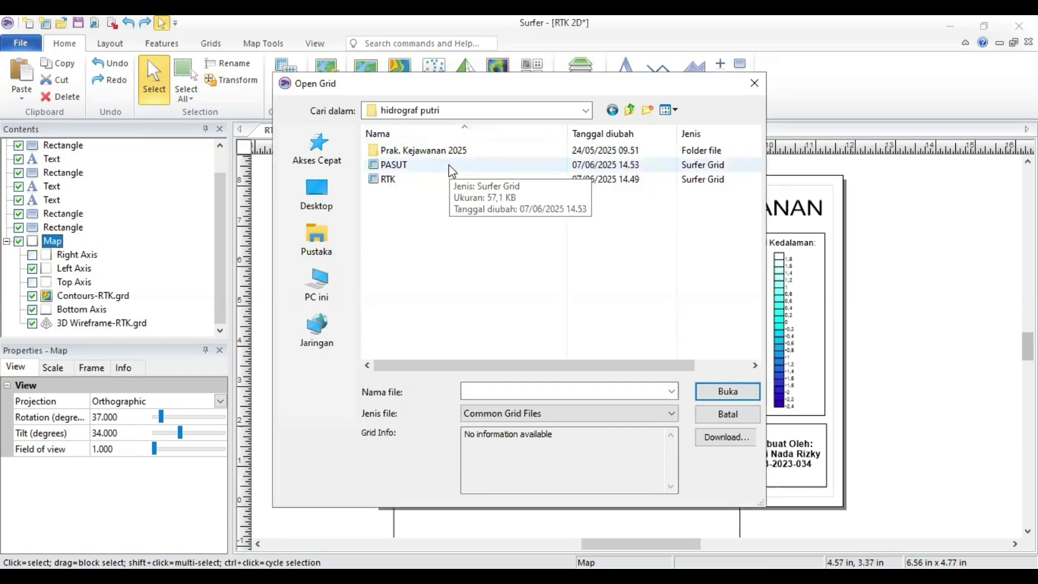
pyautogui.doubleClick(452, 179)
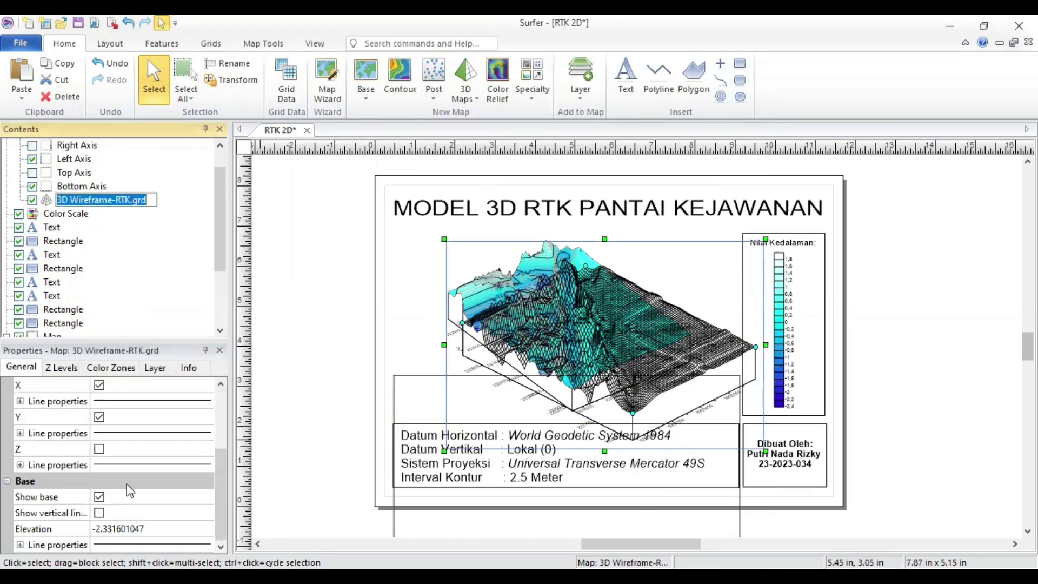
pyautogui.scroll(-2, 152, 243)
pyautogui.hotkey('ctrl', 'z')
pyautogui.hotkey('ctrl', 'z')
pyautogui.click(303, 396)
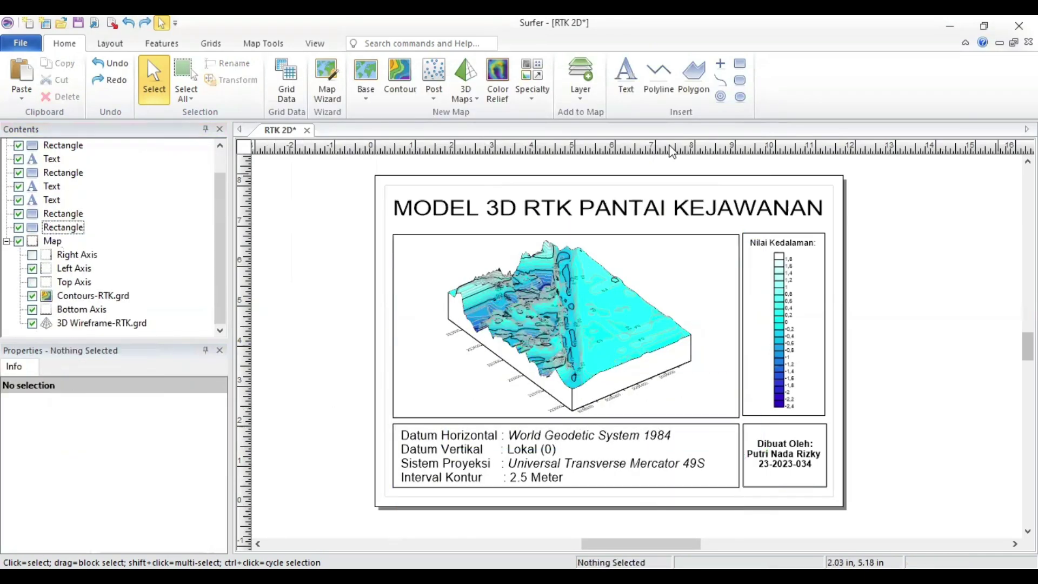
pyautogui.click(32, 255)
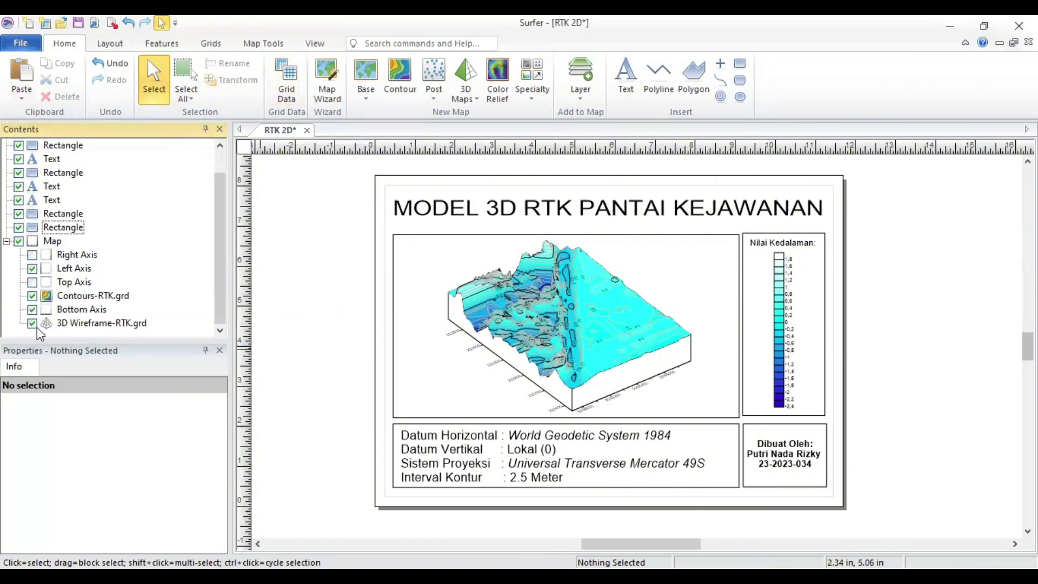
# Step: Hide the top axis and try adding PASUT grid contours, then undo that addition
pyautogui.click(33, 282)
pyautogui.rightClick(39, 241)
pyautogui.moveTo(103, 430)
pyautogui.click(238, 94)
pyautogui.click(400, 165)
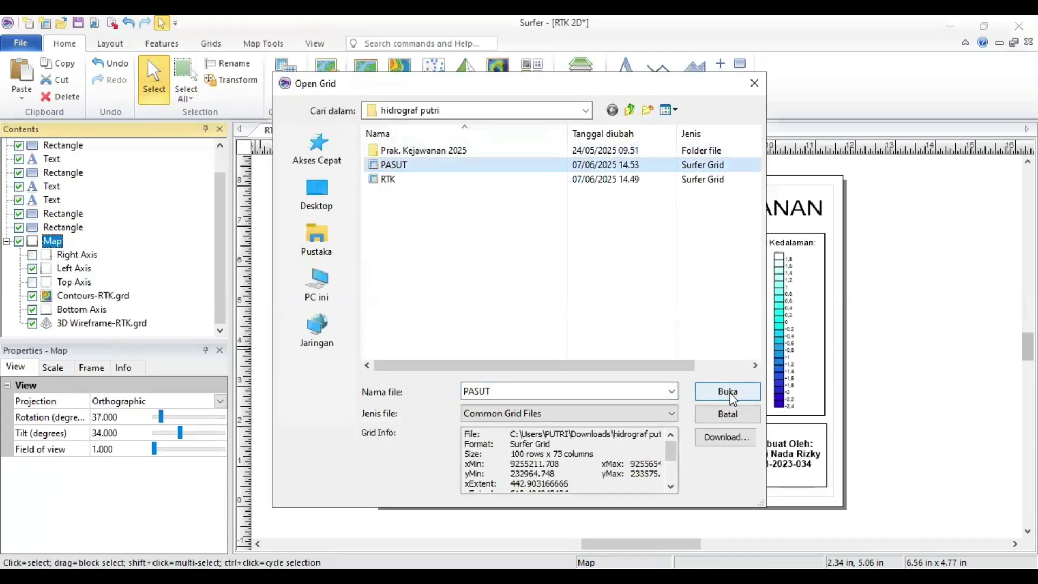
pyautogui.click(728, 393)
pyautogui.click(110, 63)
pyautogui.click(400, 79)
# Step: Add a 3D Wireframe layer from the RTK grid to the RTK contour map
pyautogui.click(388, 179)
pyautogui.click(728, 392)
pyautogui.rightClick(645, 370)
pyautogui.rightClick(563, 428)
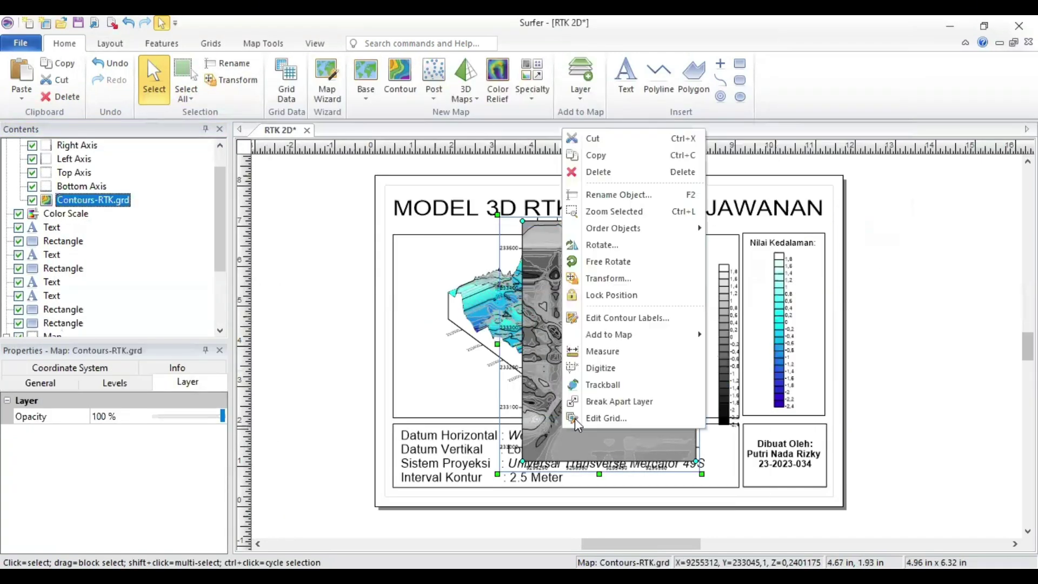
pyautogui.moveTo(611, 334)
pyautogui.click(751, 161)
pyautogui.doubleClick(522, 182)
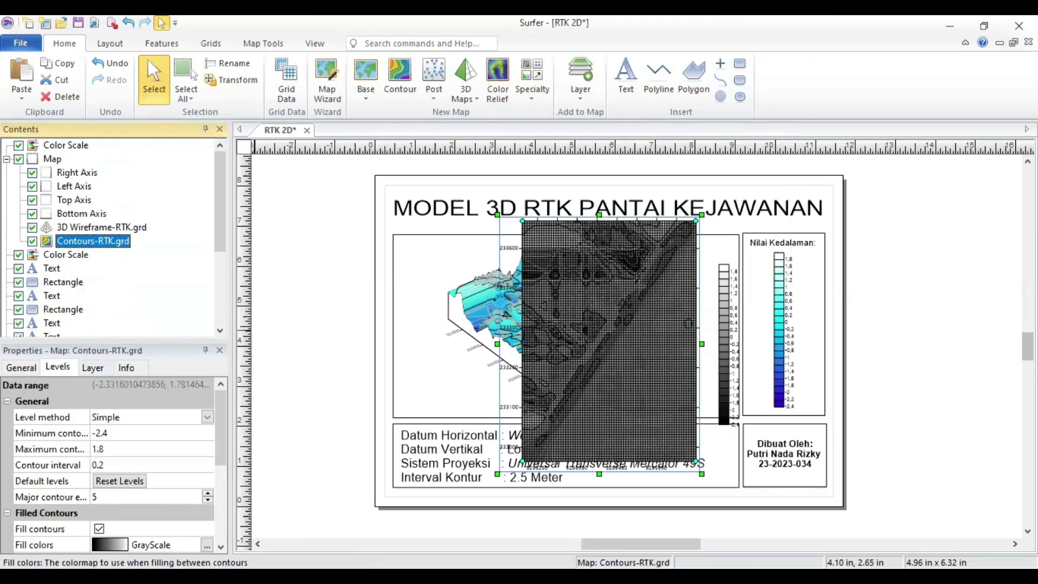
# Step: Delete the duplicate colour scale and fit the remaining one into the legend box
pyautogui.click(263, 43)
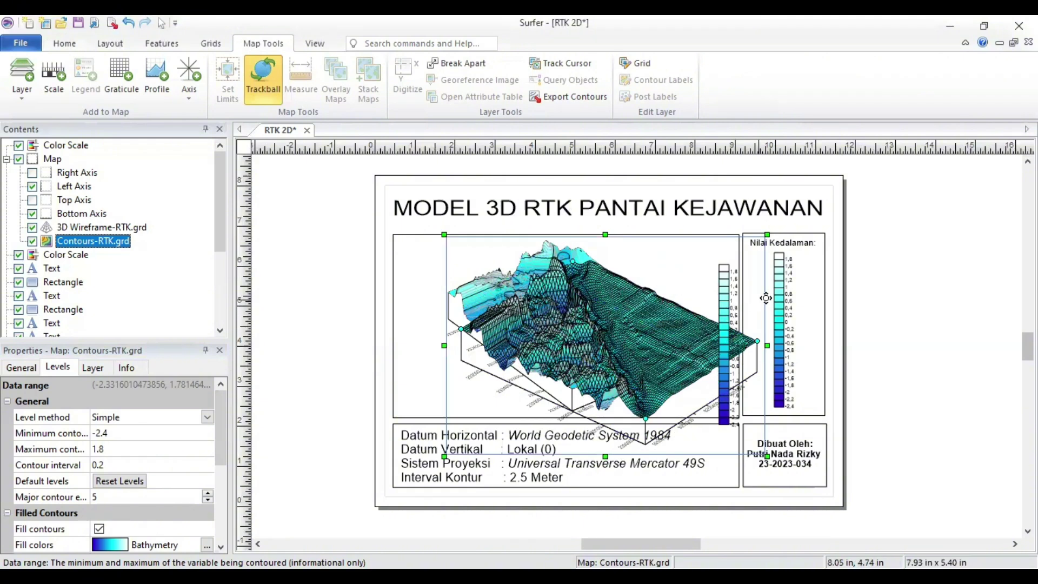
pyautogui.moveTo(598, 313); pyautogui.dragTo(600, 440)
pyautogui.rightClick(783, 314)
pyautogui.click(811, 362)
pyautogui.moveTo(735, 344); pyautogui.dragTo(789, 334)
pyautogui.moveTo(796, 418); pyautogui.dragTo(796, 416)
# Step: Move the 3D map up into the map box, undoing an accidental rotation
pyautogui.click(598, 283)
pyautogui.keyDown('ctrl'); pyautogui.click(598, 283); pyautogui.keyUp('ctrl')
pyautogui.click(613, 282)
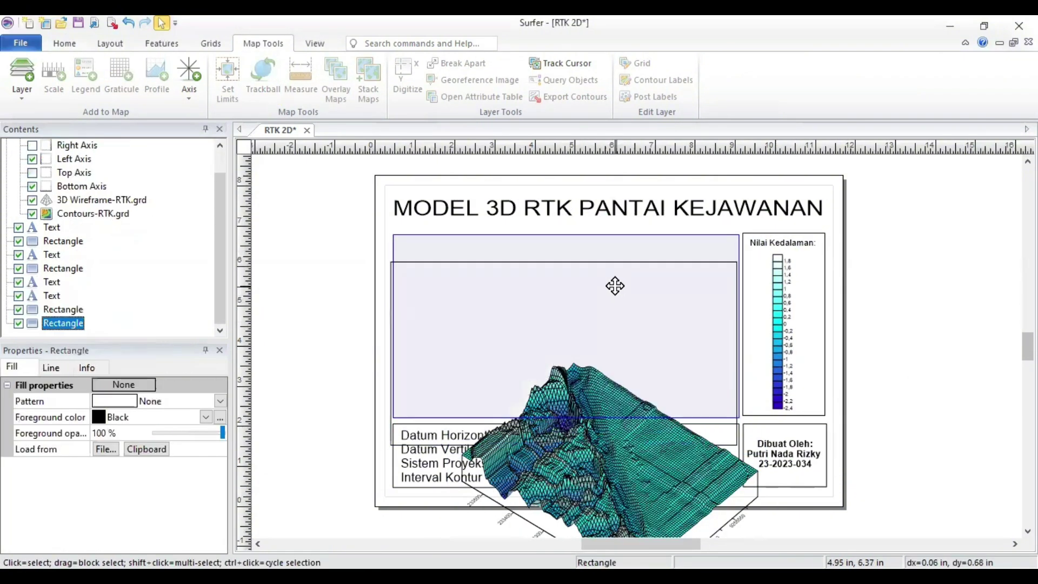
pyautogui.press('Escape')
pyautogui.moveTo(553, 494); pyautogui.dragTo(638, 281)
pyautogui.press('Escape')
pyautogui.click(604, 353)
pyautogui.click(263, 76)
pyautogui.hotkey('ctrl', 'z')
pyautogui.hotkey('ctrl', 'z')
pyautogui.click(297, 300)
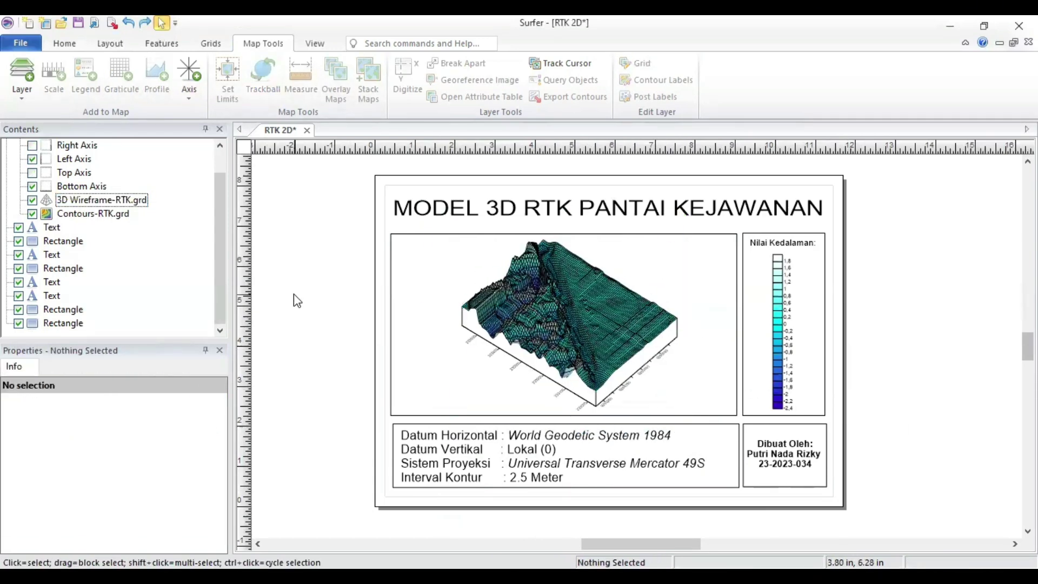
# Step: Export the 3D RTK layout as a PDF (Vector) file
pyautogui.click(20, 45)
pyautogui.click(79, 194)
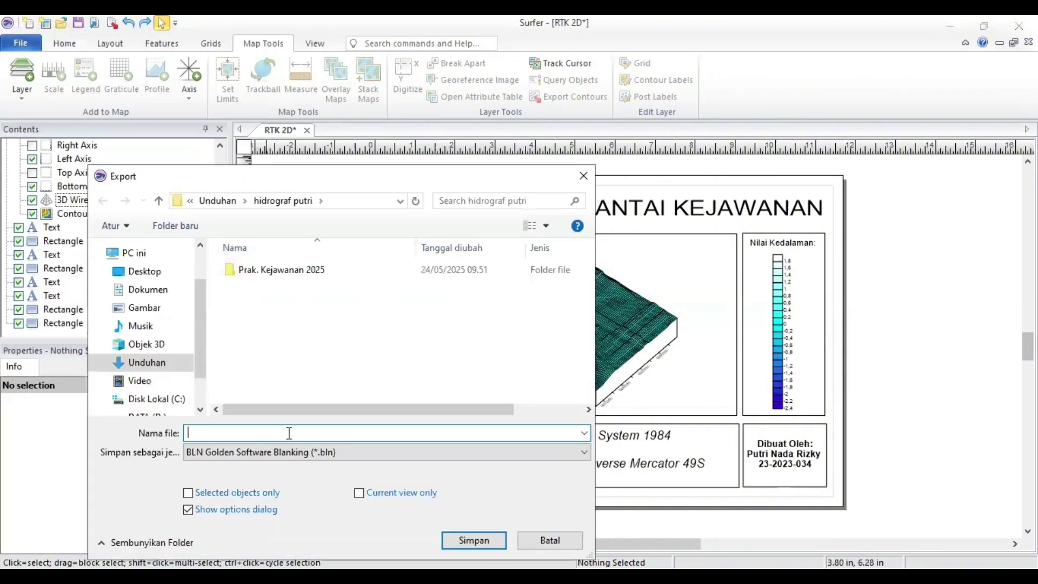
pyautogui.click(287, 452)
pyautogui.click(341, 301)
pyautogui.click(471, 540)
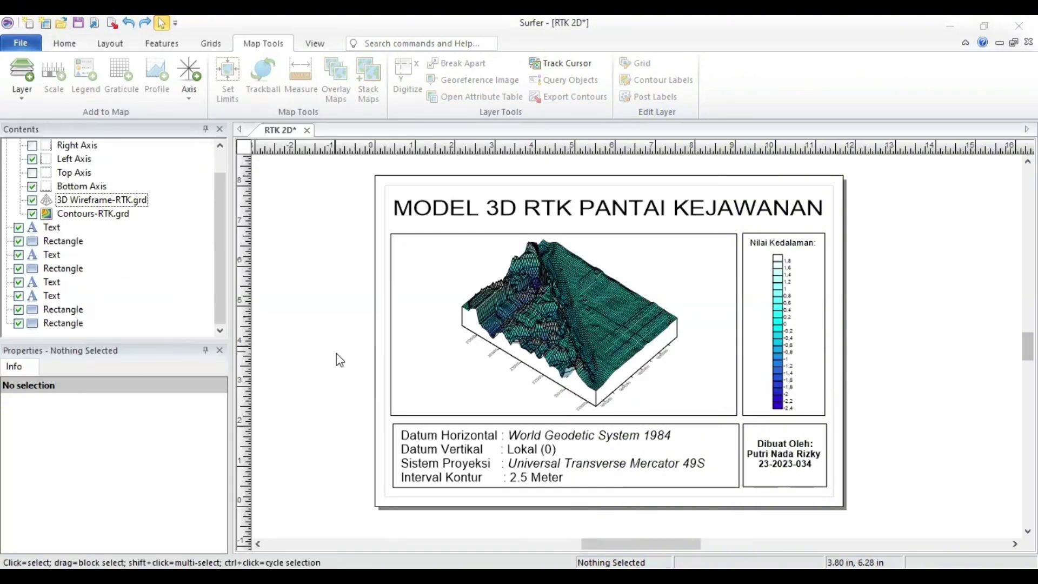
# Step: Delete the RTK wireframe layer from the map
pyautogui.click(101, 200)
pyautogui.press('Delete')
pyautogui.press('Escape')
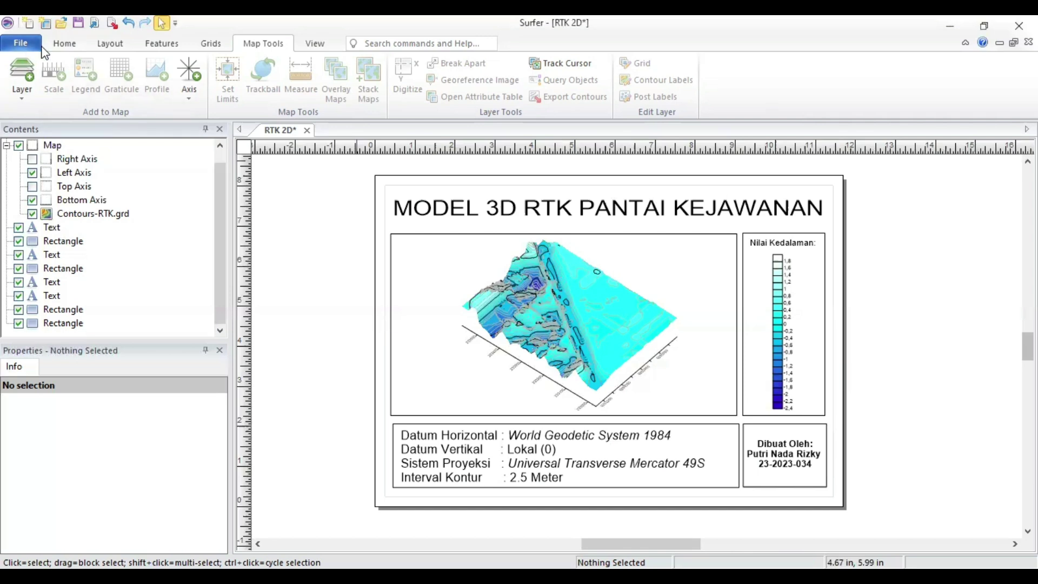
# Step: Delete the RTK contour map and retitle the layout 'MODEL 2D PASUT PANTAI KEJAWANAN'
pyautogui.click(581, 309)
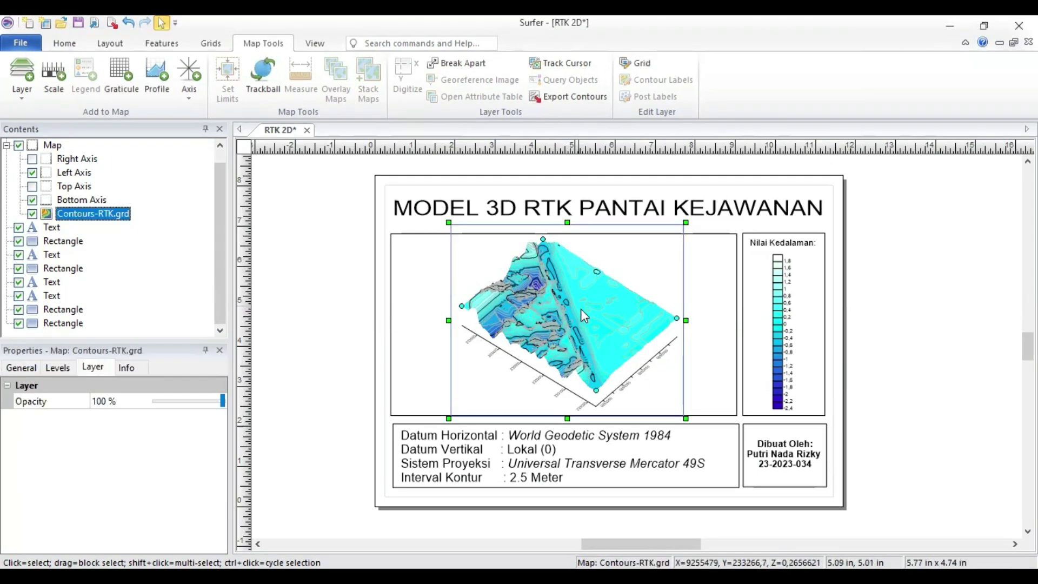
pyautogui.press('Delete')
pyautogui.doubleClick(500, 208)
pyautogui.click(401, 271)
pyautogui.press('BackSpace')
pyautogui.write('2')
pyautogui.moveTo(458, 272); pyautogui.dragTo(415, 273)
pyautogui.press('BackSpace')
pyautogui.write('PASUT')
pyautogui.click(698, 351)
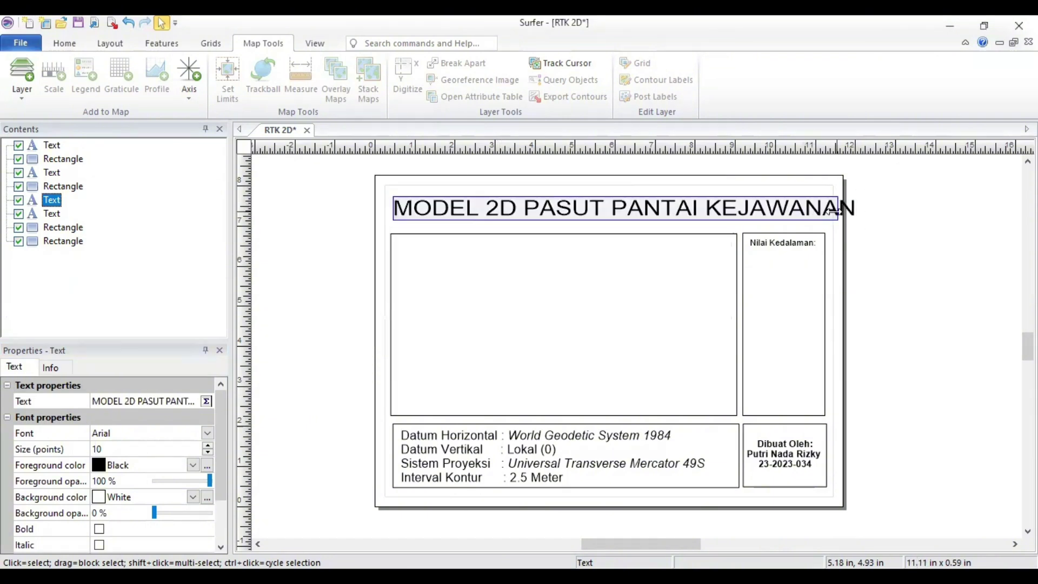
# Step: Create a contour map from the PASUT grid filled with the Bathymetry colormap
pyautogui.scroll(4, 74, 51)
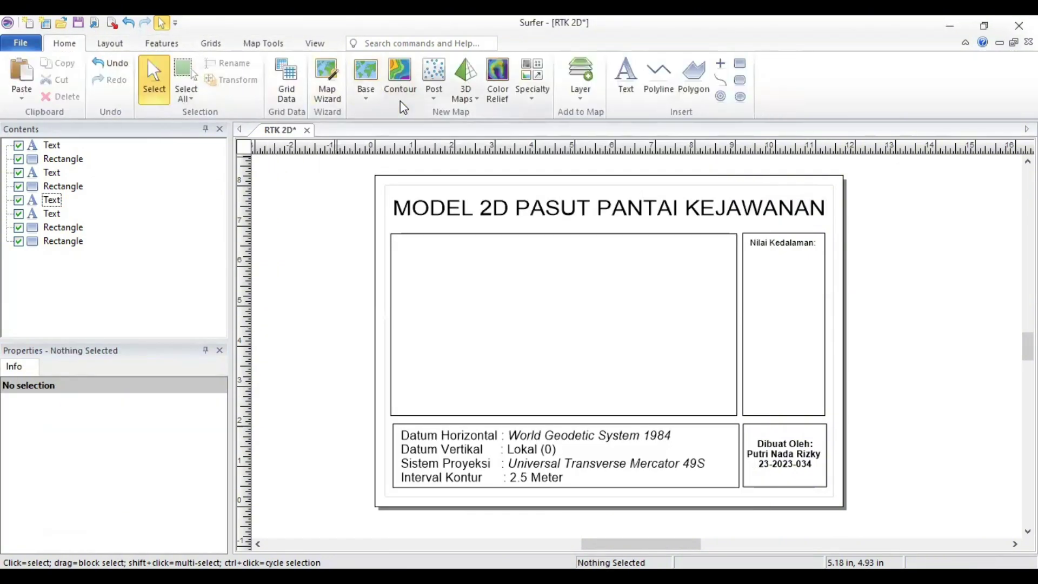
pyautogui.click(111, 62)
pyautogui.click(789, 408)
pyautogui.click(611, 346)
pyautogui.click(129, 382)
pyautogui.scroll(-2, 146, 465)
pyautogui.click(157, 466)
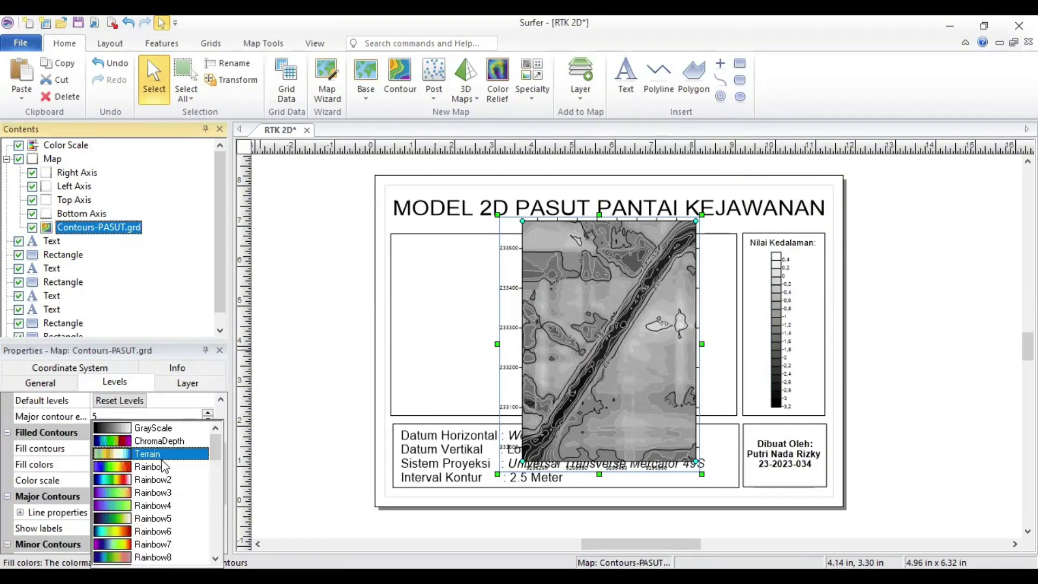
pyautogui.click(163, 481)
# Step: Fit the PASUT map into the map box and export the 2D PASUT layout to PDF
pyautogui.moveTo(703, 473); pyautogui.dragTo(639, 393)
pyautogui.moveTo(598, 327); pyautogui.dragTo(601, 335)
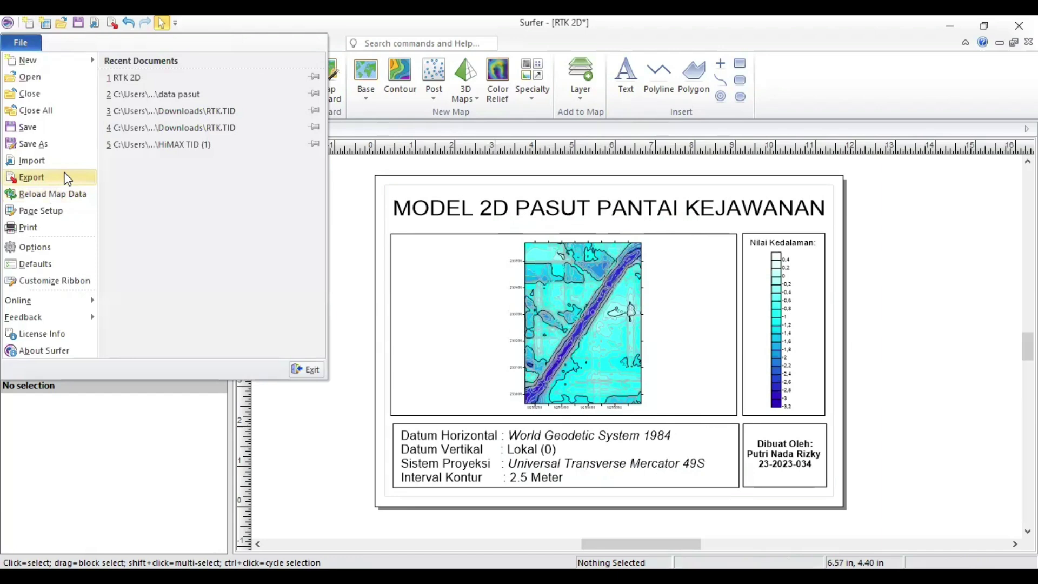
pyautogui.click(65, 177)
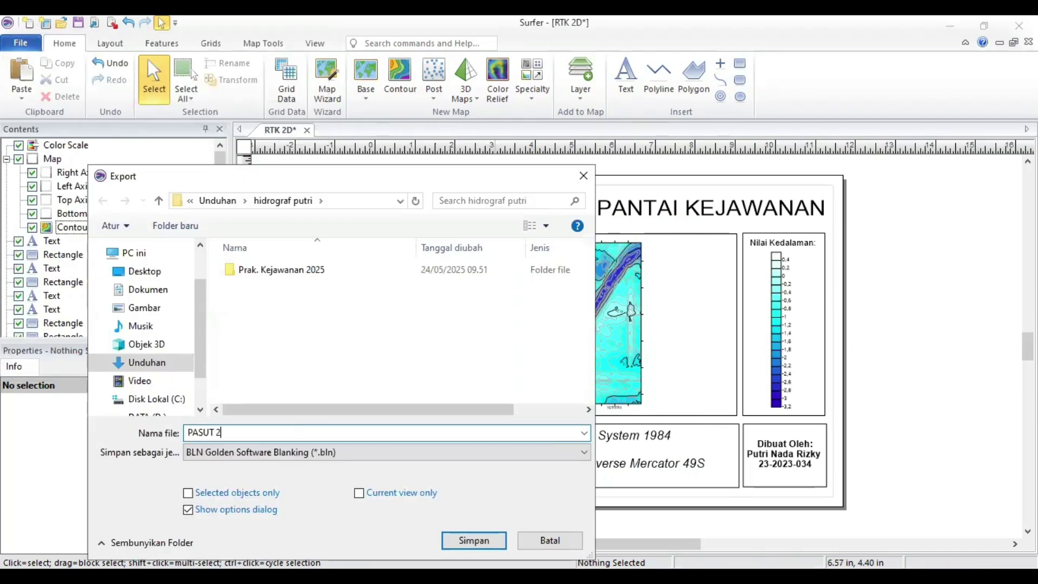
pyautogui.click(476, 540)
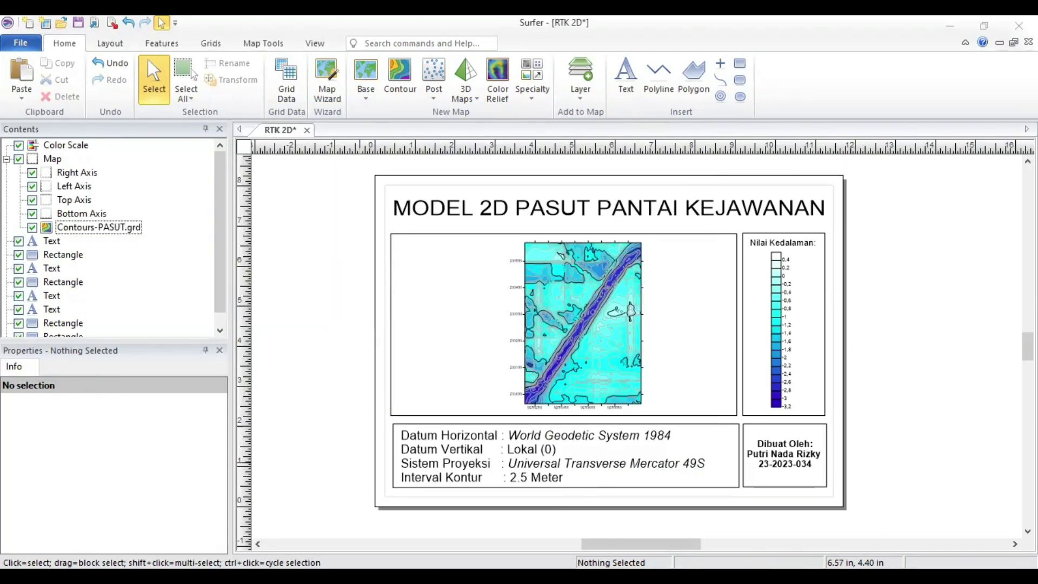
pyautogui.rightClick(54, 159)
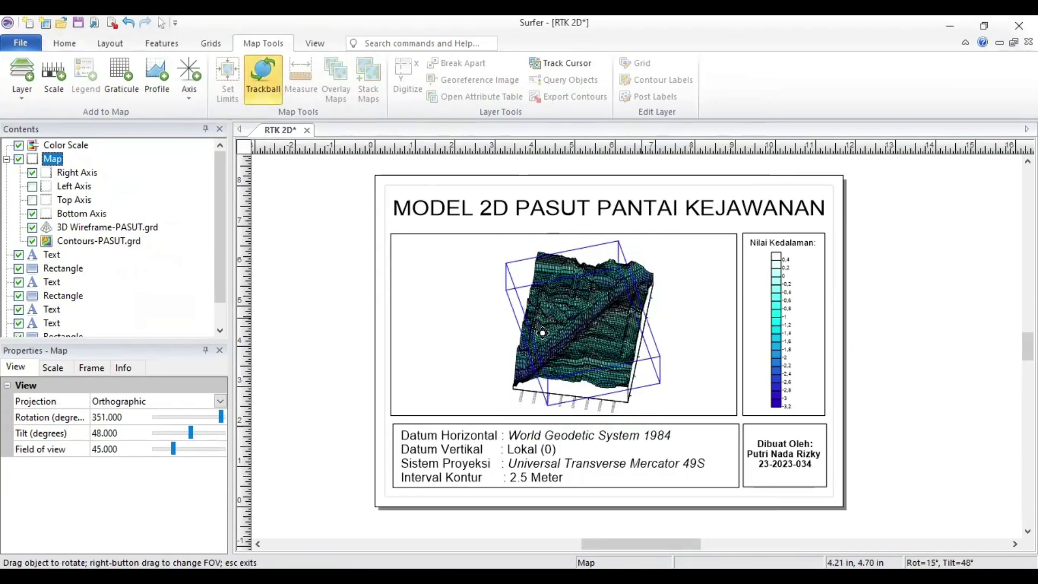
# Step: Rotate the PASUT map into a 3D view, recentre it, and restore the depth colour scale
pyautogui.moveTo(670, 179); pyautogui.dragTo(458, 352)
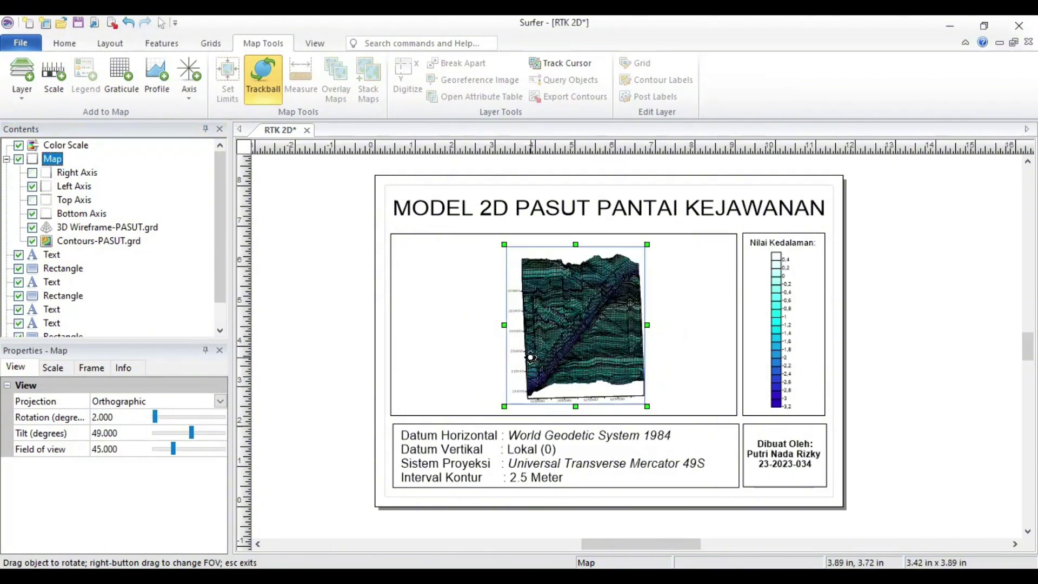
pyautogui.moveTo(529, 352); pyautogui.dragTo(539, 349)
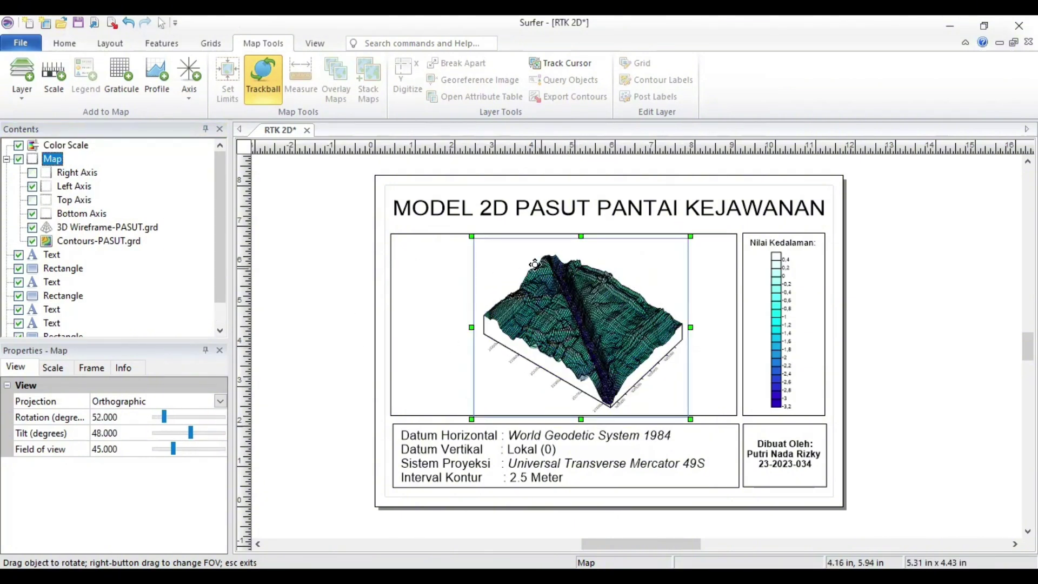
pyautogui.press('Escape')
pyautogui.moveTo(473, 250); pyautogui.dragTo(465, 247)
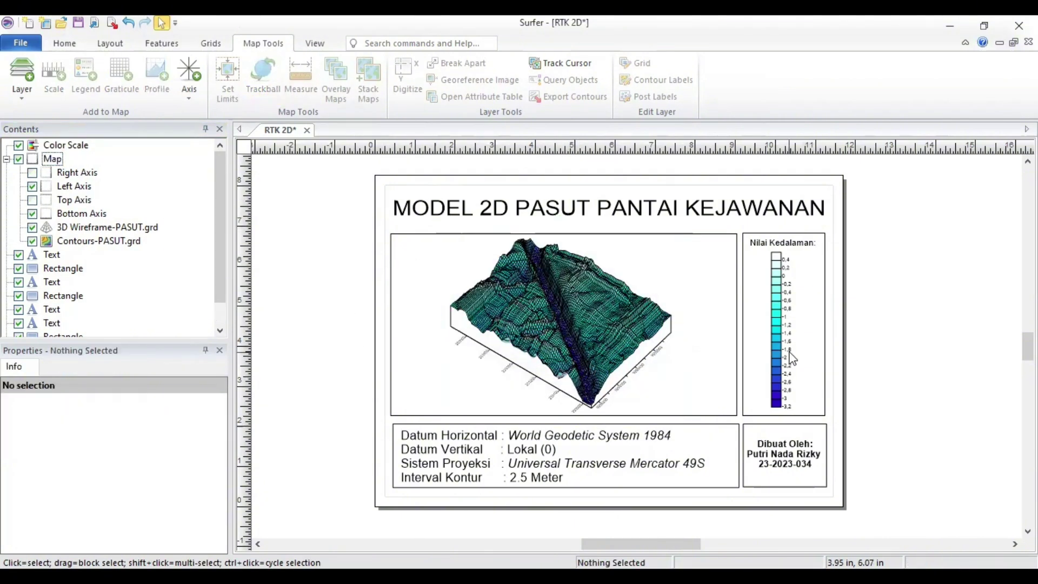
pyautogui.click(793, 358)
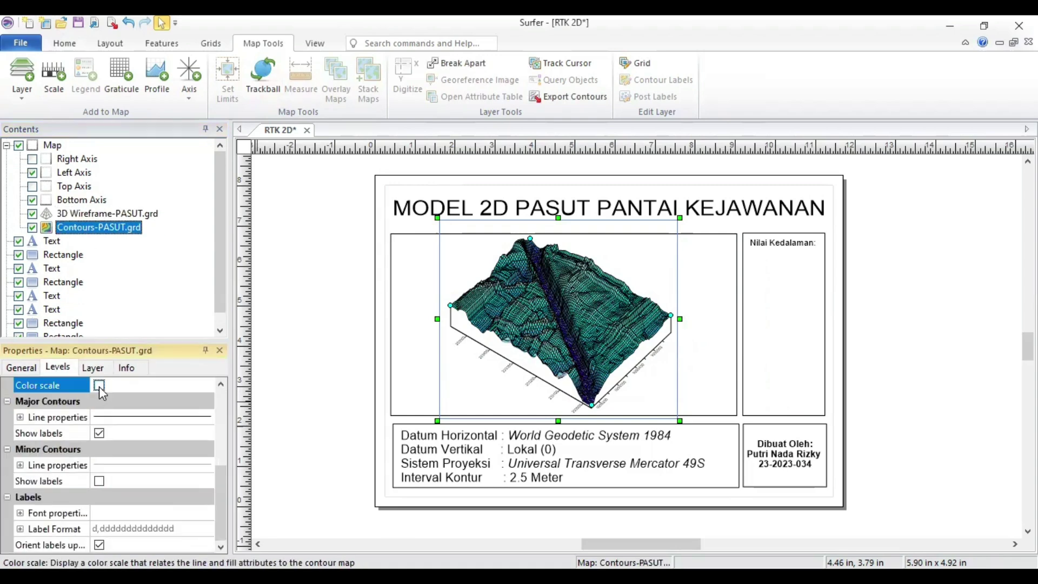
pyautogui.click(792, 409)
pyautogui.press('Escape')
# Step: Retitle the layout as 3D PASUT and export it to PDF as 'PASUT 3D'
pyautogui.doubleClick(528, 210)
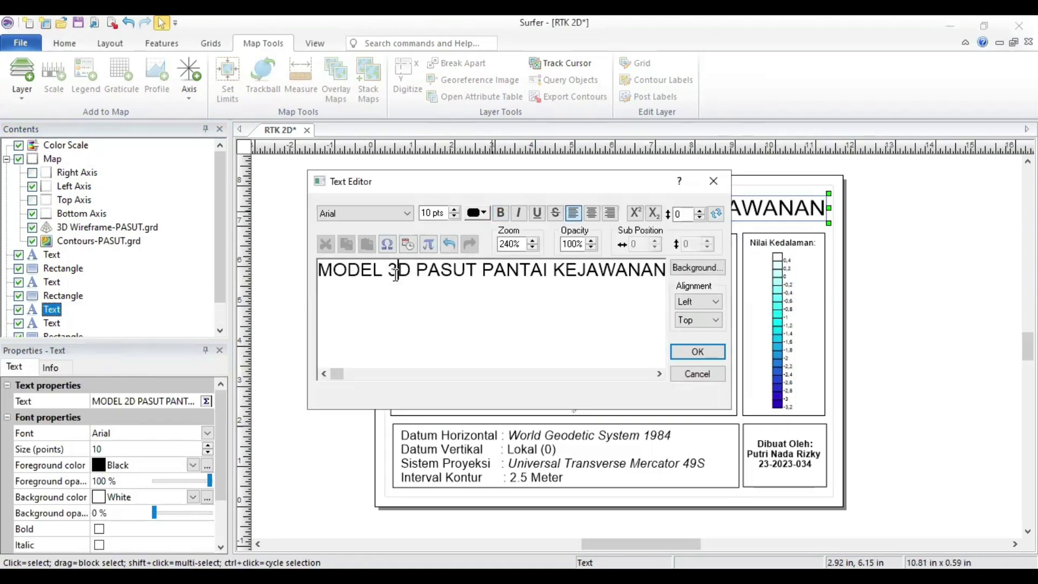
pyautogui.click(698, 351)
pyautogui.click(848, 339)
pyautogui.click(21, 43)
pyautogui.click(33, 209)
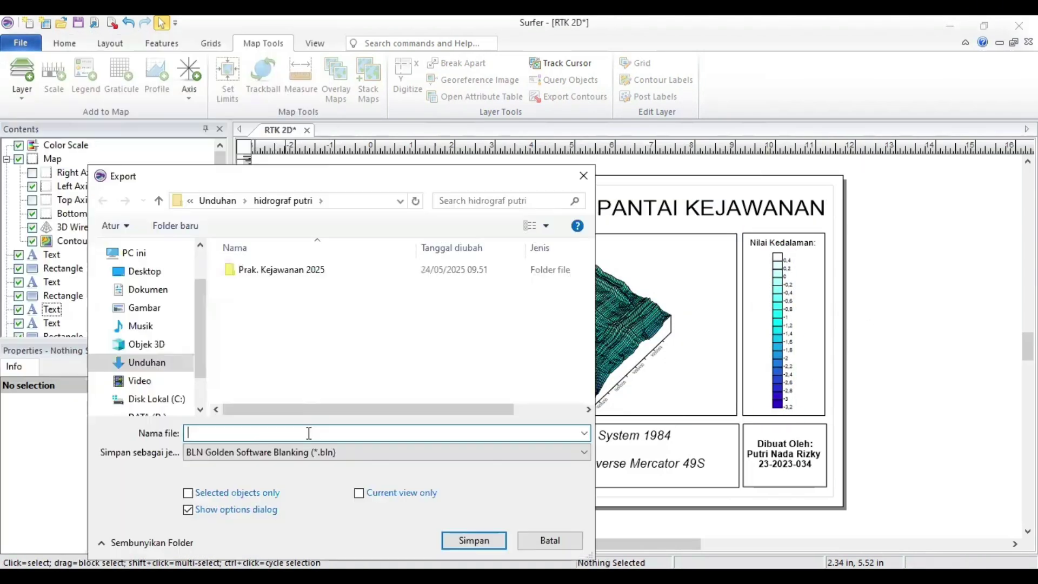
pyautogui.write('PASUT 3D')
pyautogui.click(445, 453)
pyautogui.click(475, 541)
pyautogui.click(306, 536)
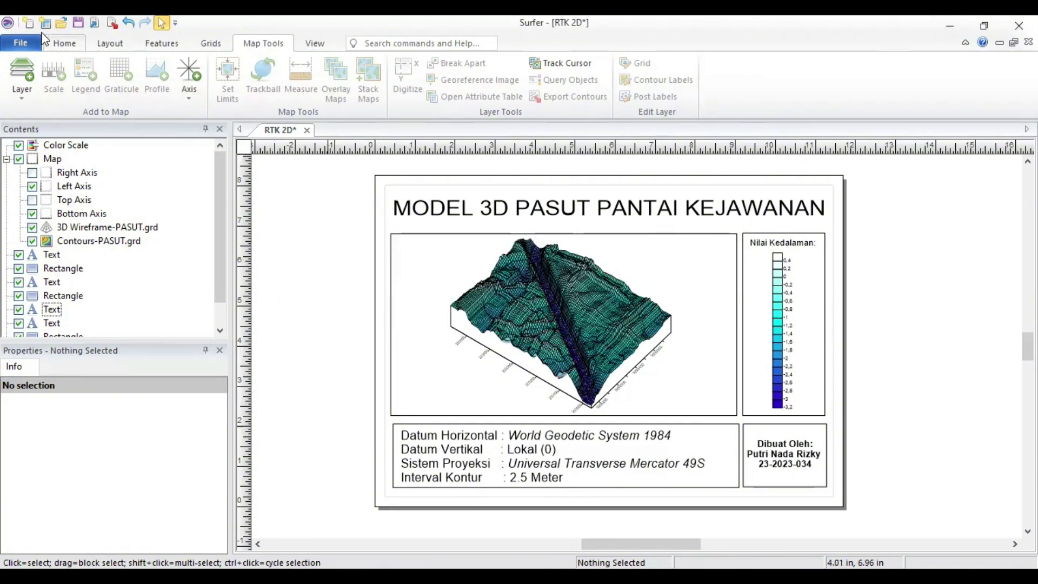
# Step: Save the Surfer document
pyautogui.click(22, 43)
pyautogui.click(33, 142)
pyautogui.press('Escape')
pyautogui.click(21, 42)
pyautogui.click(35, 129)
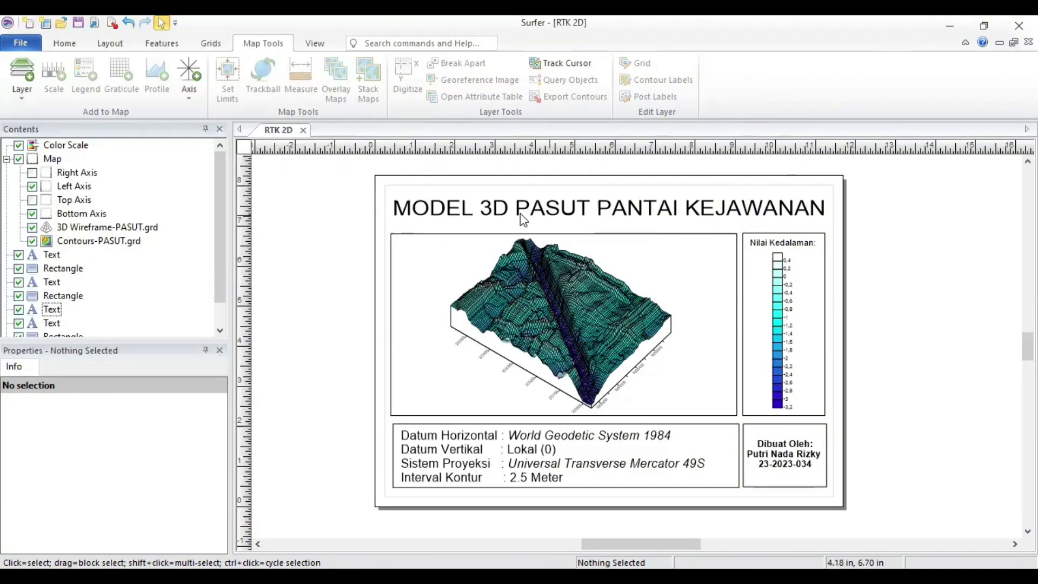
pyautogui.hotkey('ctrl', 'o')
pyautogui.press('Escape')
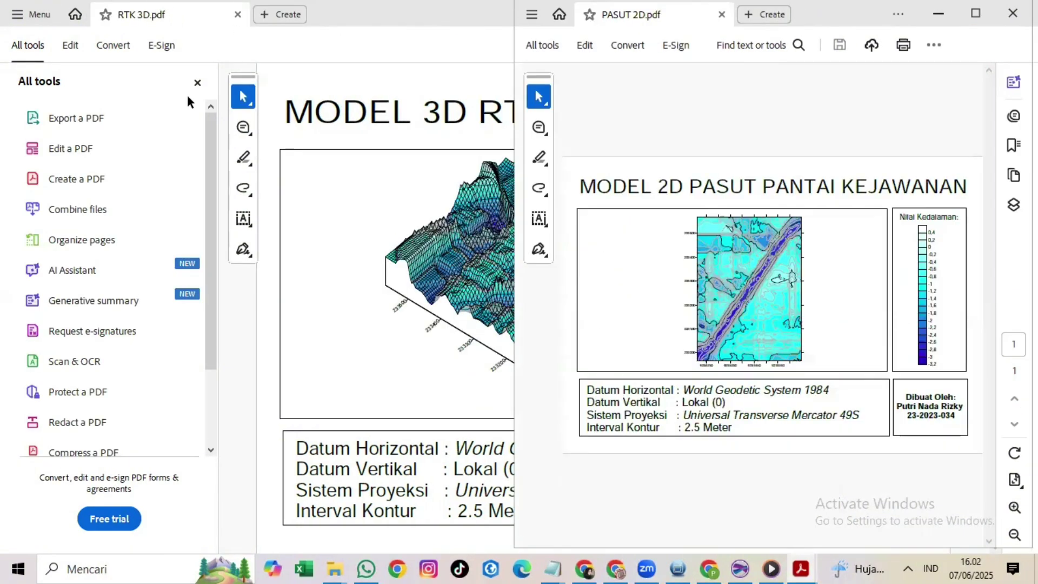
# Step: Close the tools panel and place RTK 2D.pdf beside PASUT 2D.pdf in separate windows
pyautogui.click(196, 82)
pyautogui.click(626, 495)
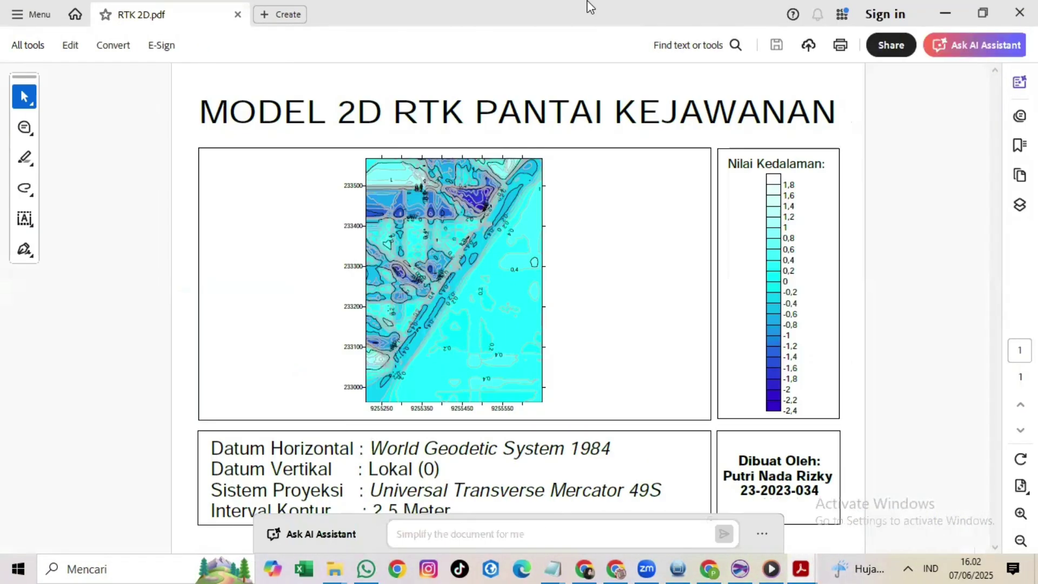
pyautogui.doubleClick(589, 7)
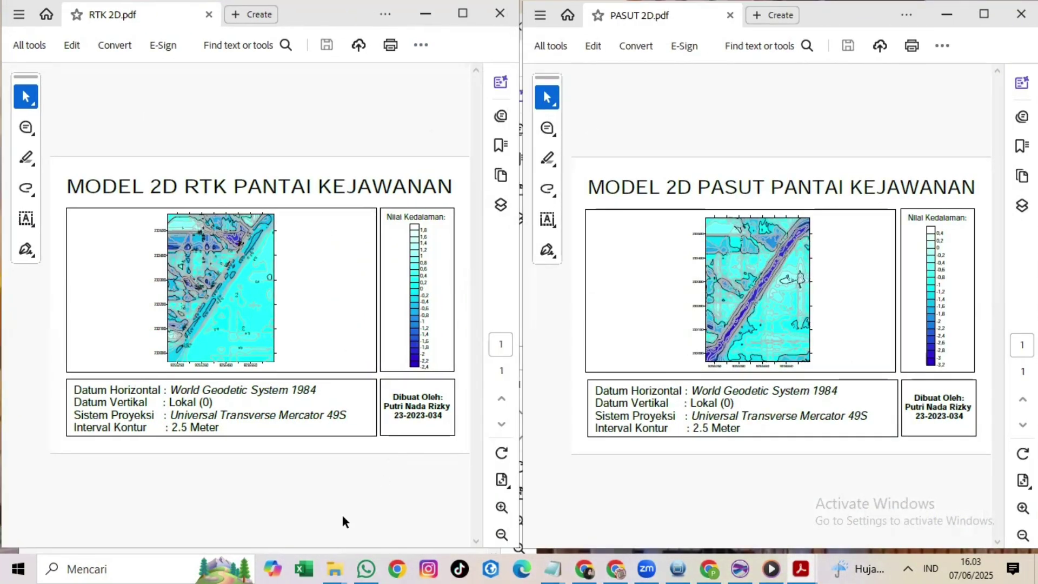